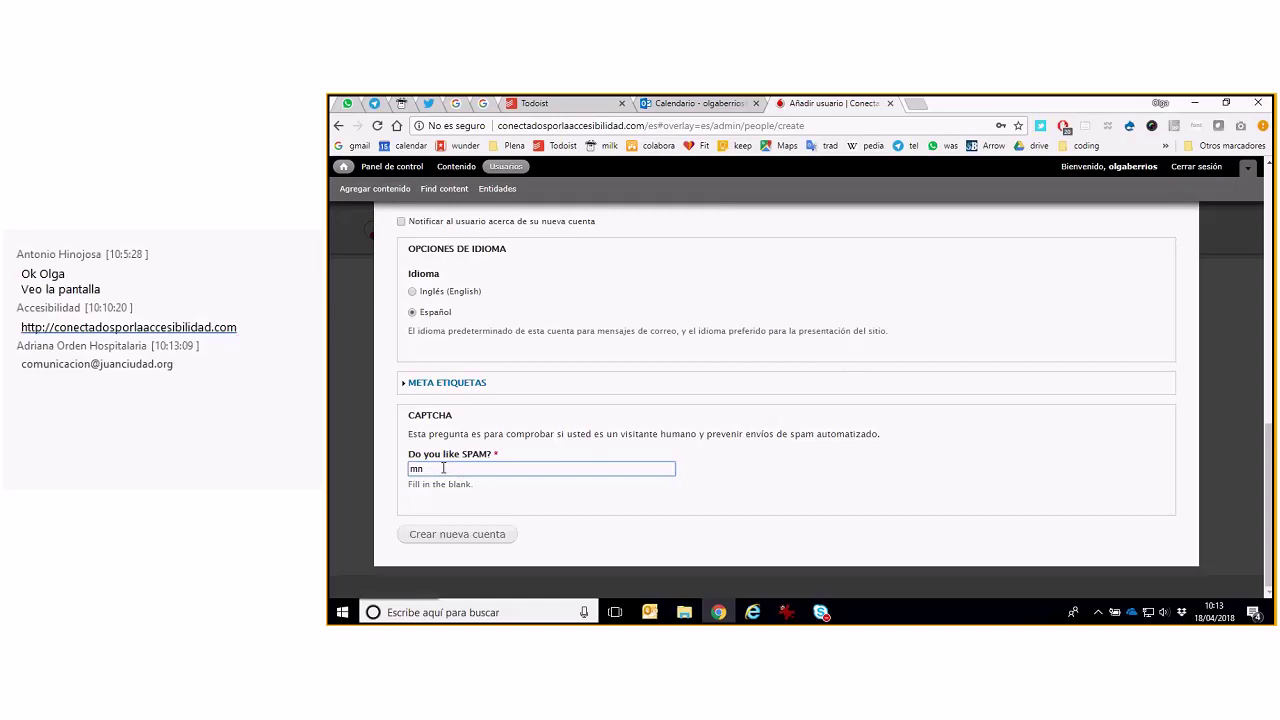
Enter the new user's username, e-mail address and matching password
click(500, 538)
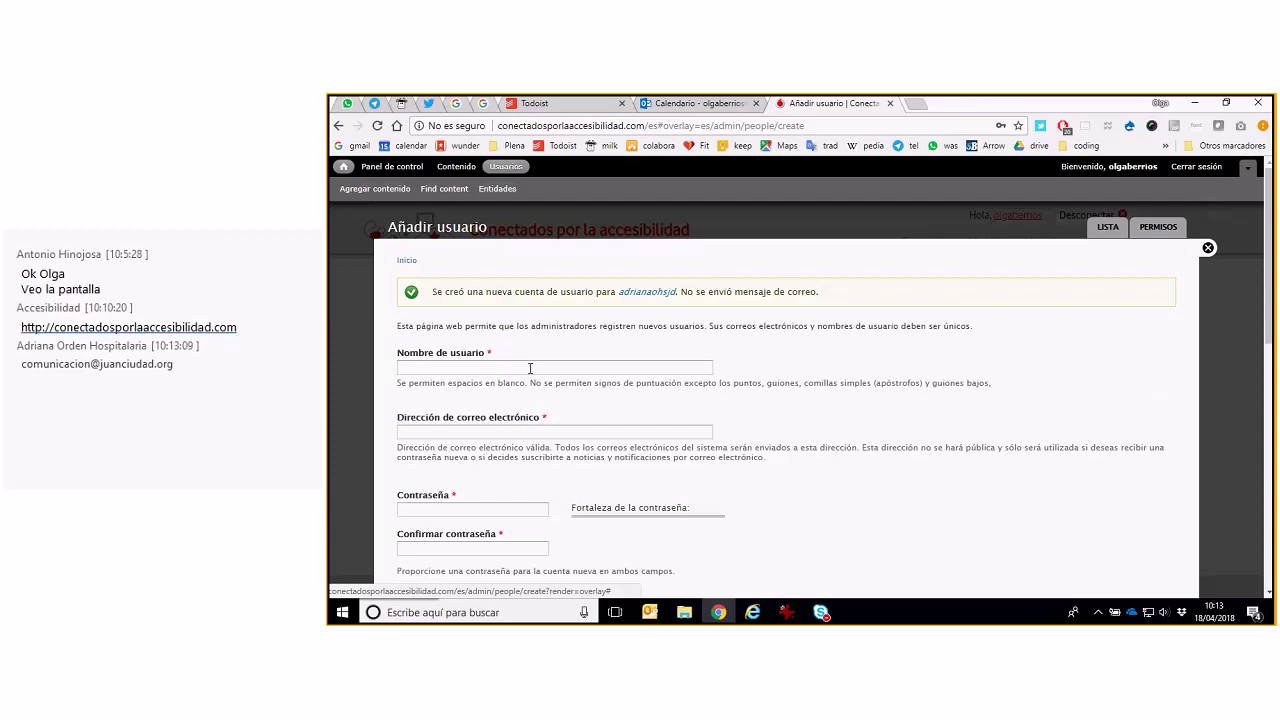
click(530, 368)
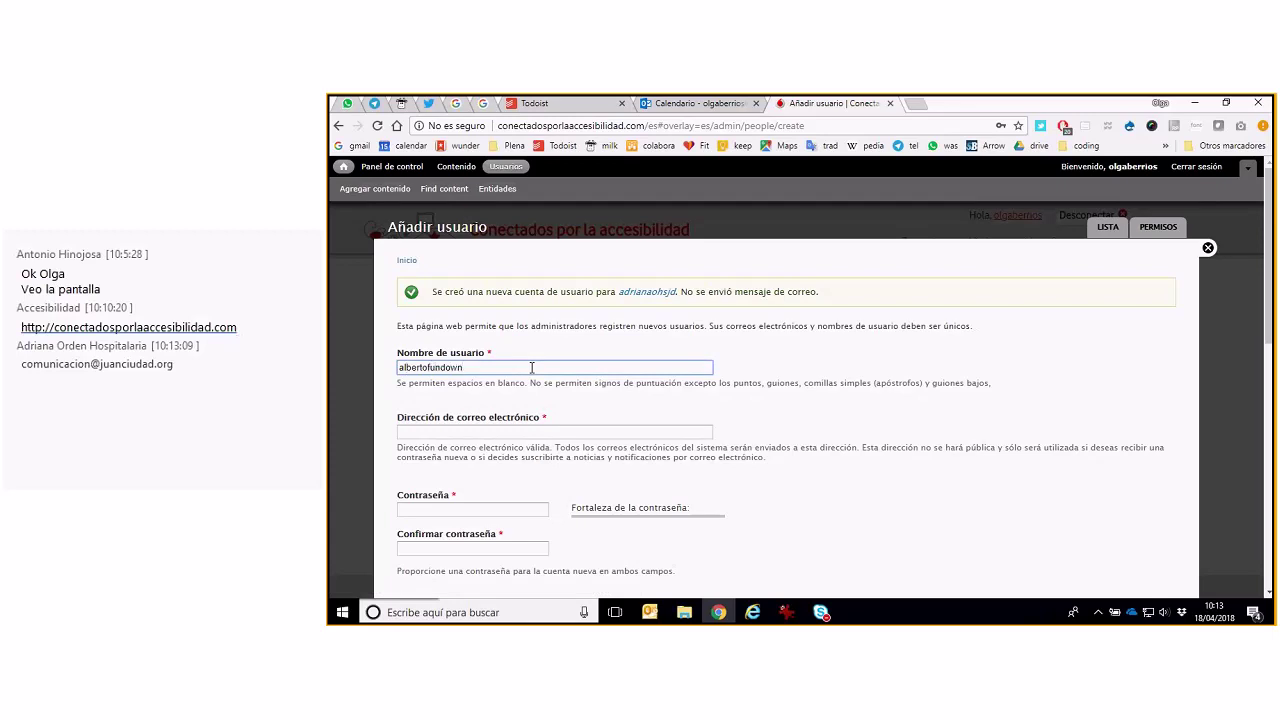
click(537, 431)
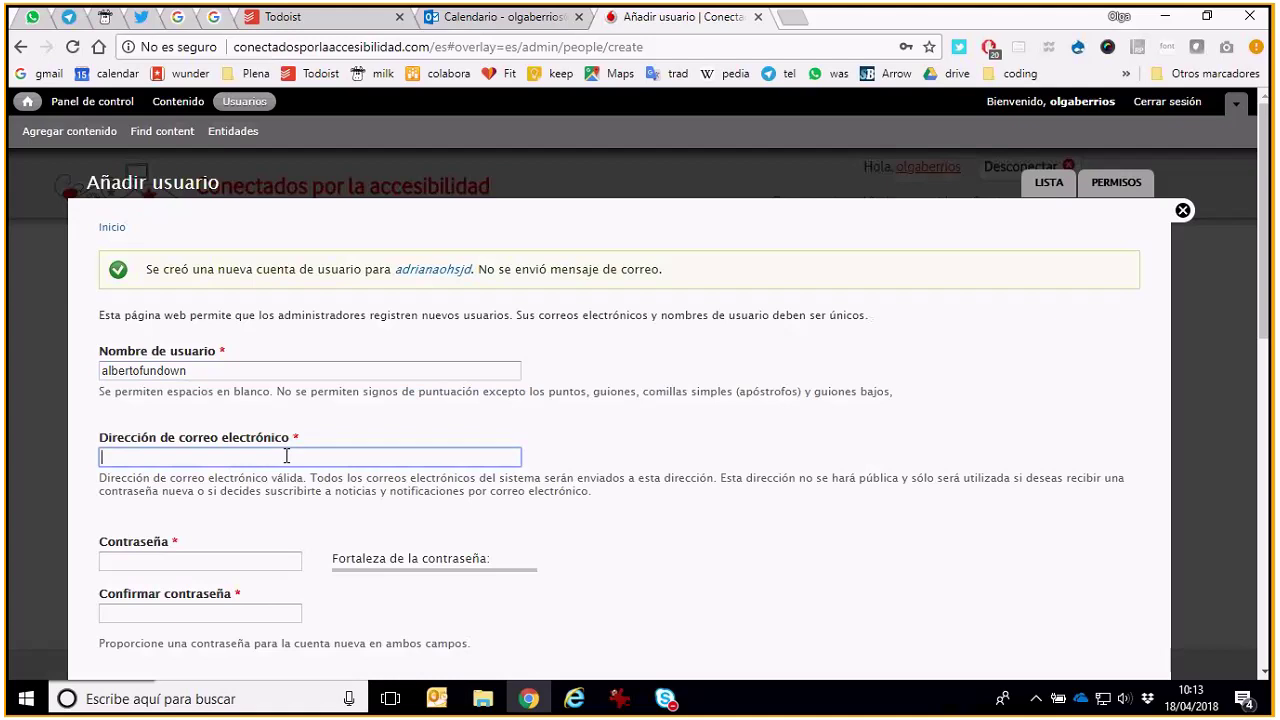
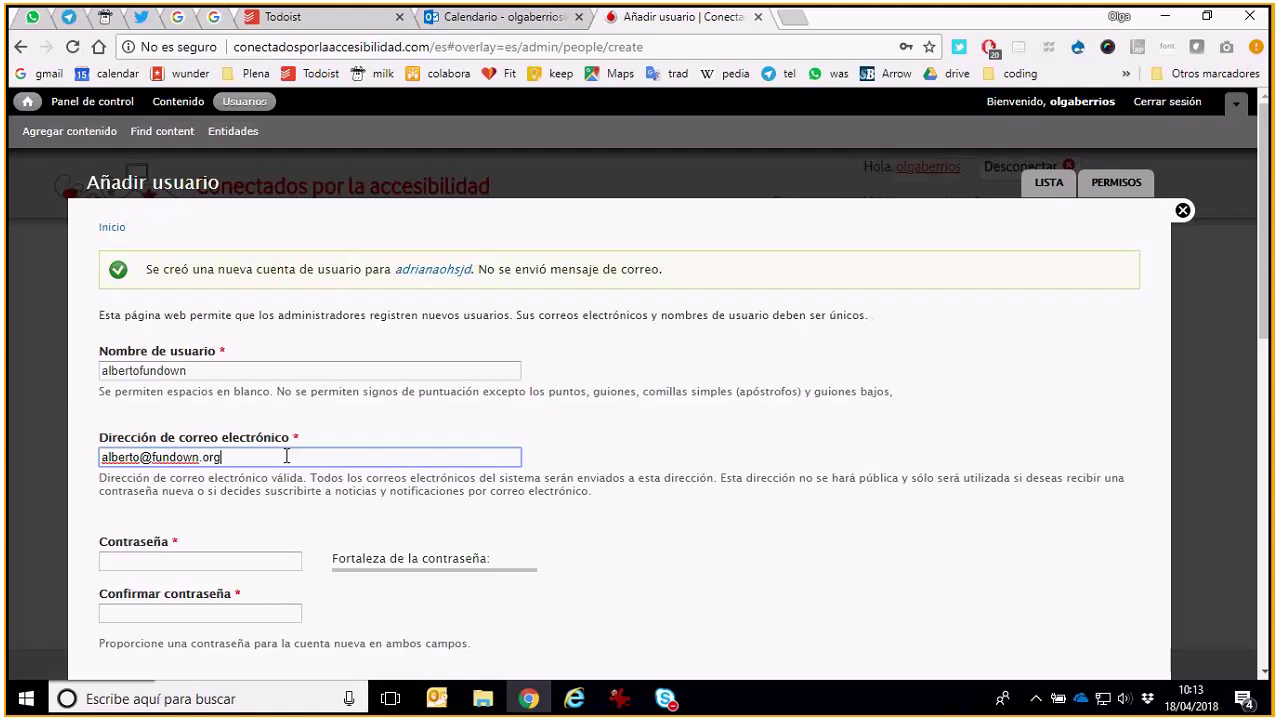
click(250, 560)
text(•••••••)
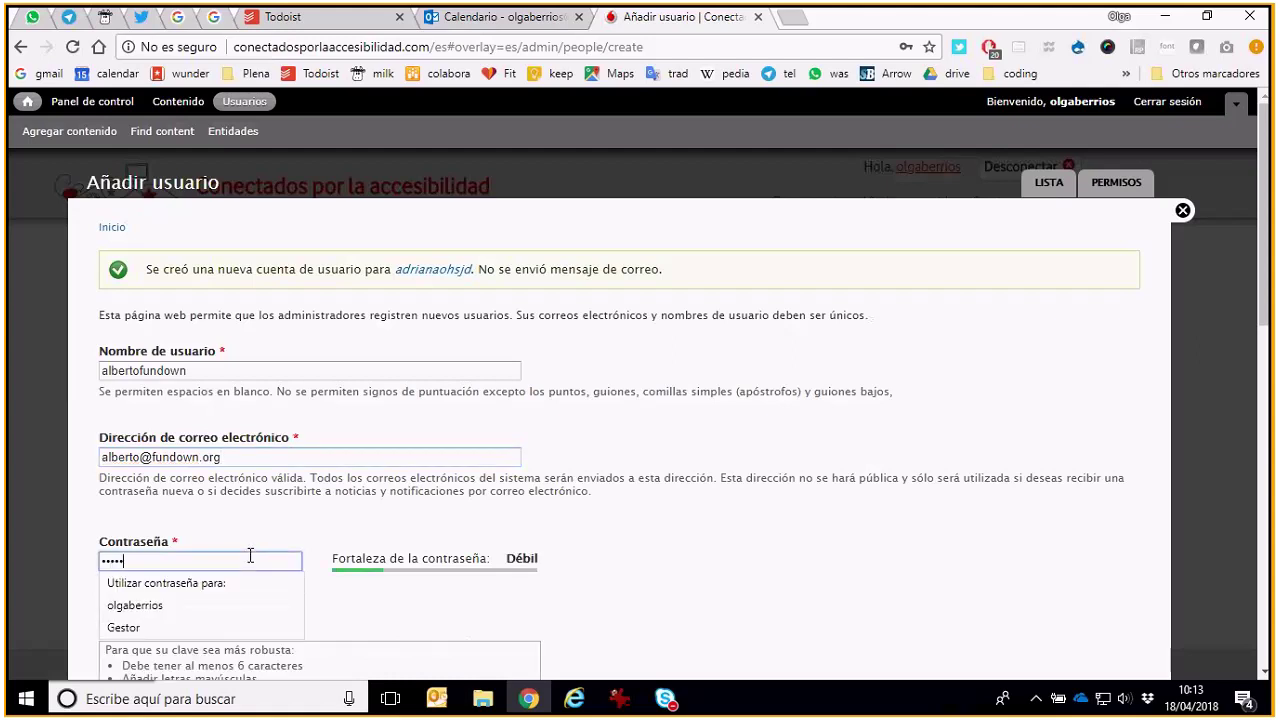
key(Tab)
text(••)
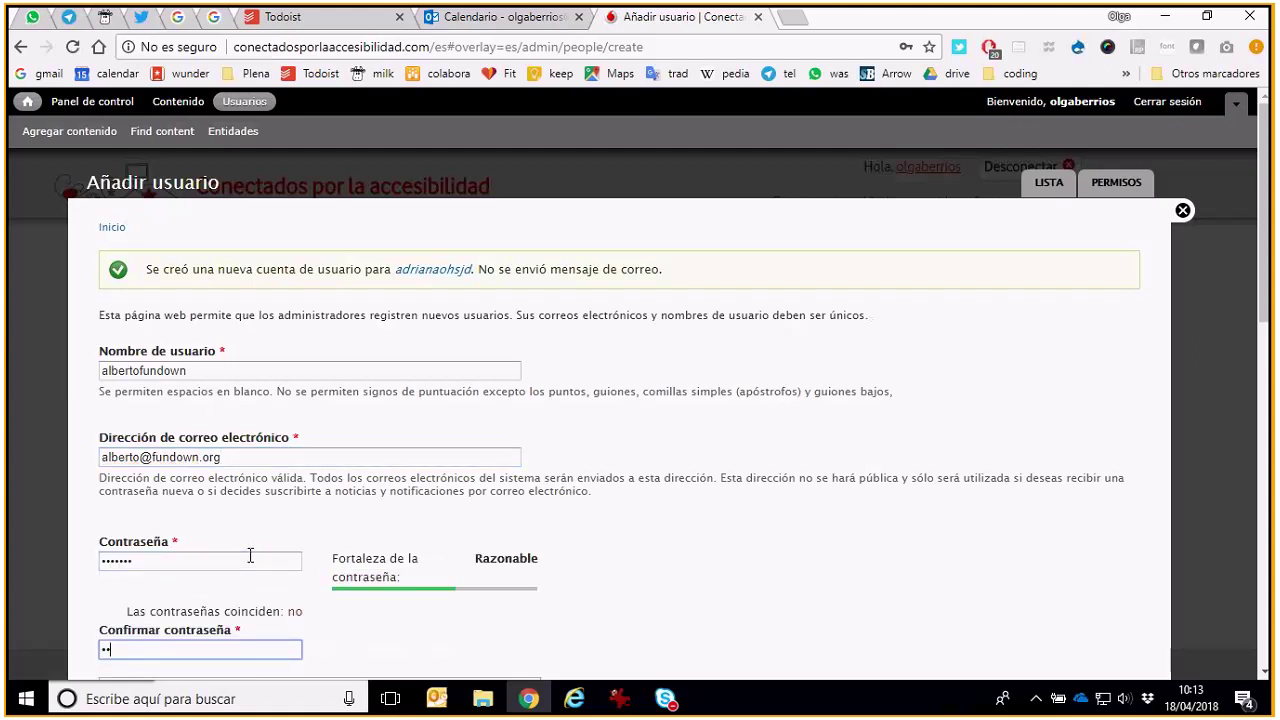
text(•••••)
Give the user the gestor role, answer 'no' to the spam question, and create the account
scroll(251, 553, down, 3)
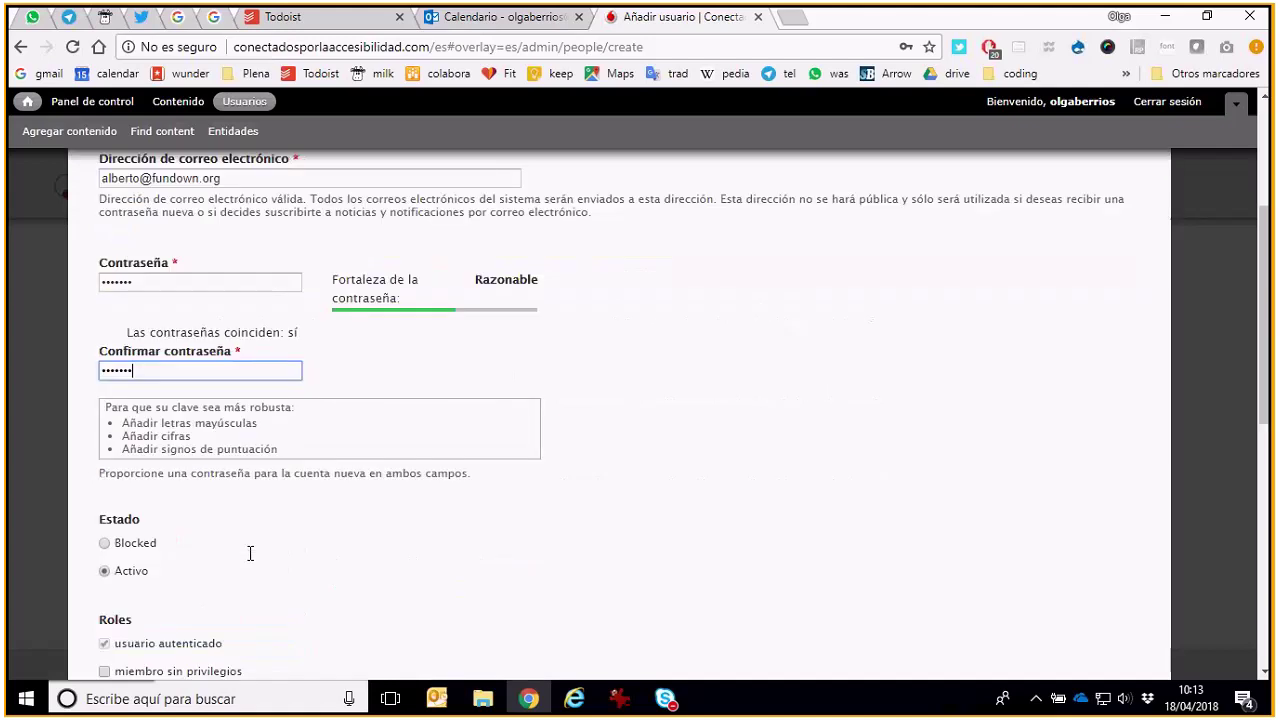
scroll(150, 572, down, 2)
click(140, 543)
scroll(200, 587, down, 5)
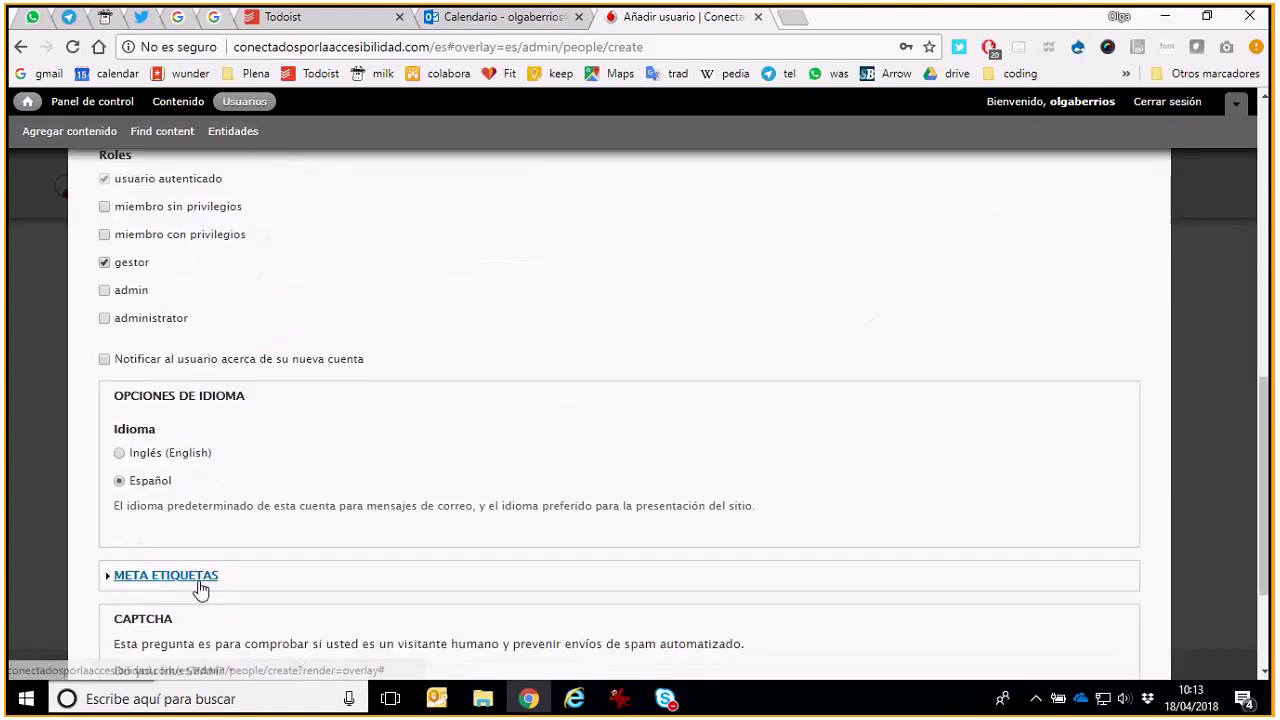
scroll(200, 587, down, 1)
click(190, 512)
text(no)
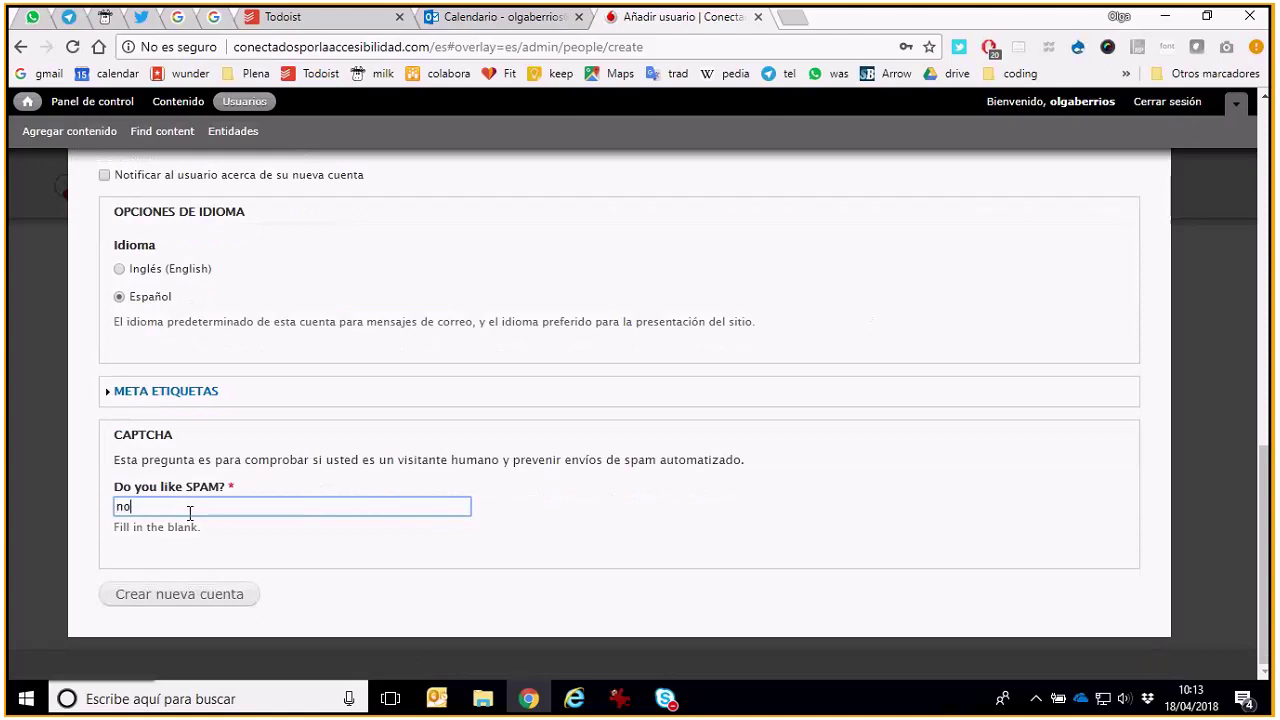
key(Tab)
key(Return)
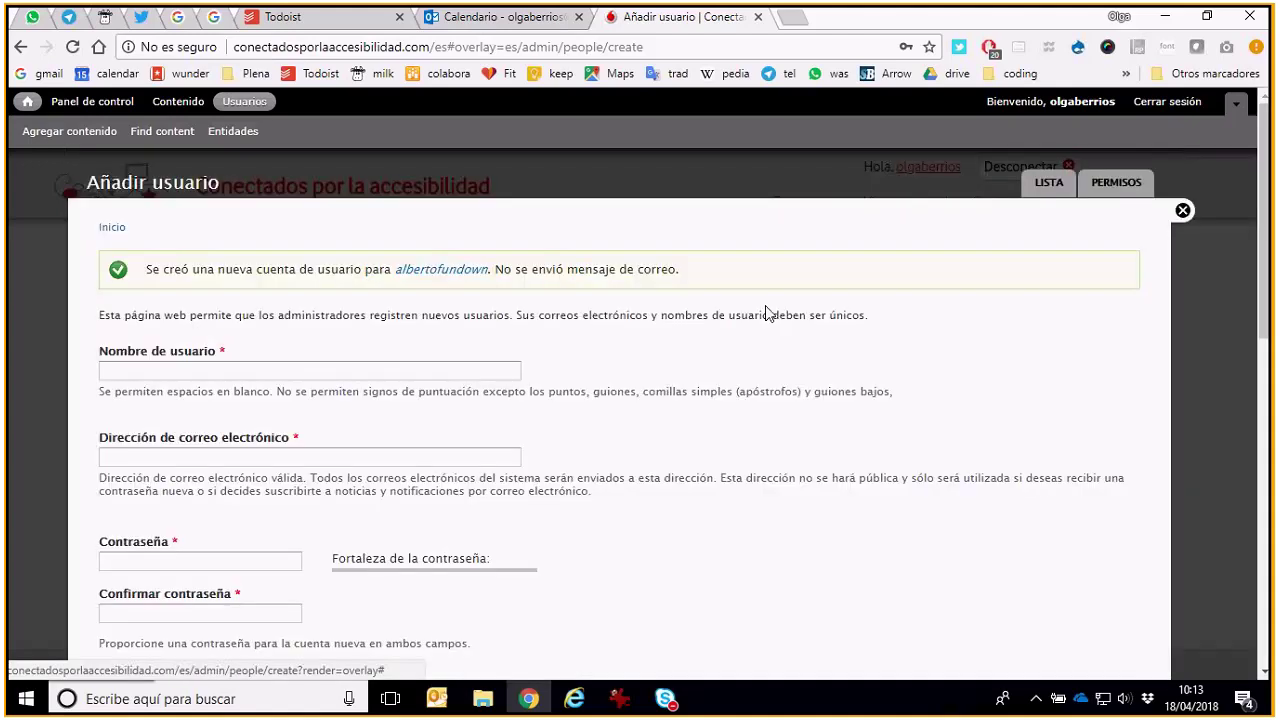
Close the add-user overlay and bring up the Usuarios list from the admin toolbar
click(1183, 211)
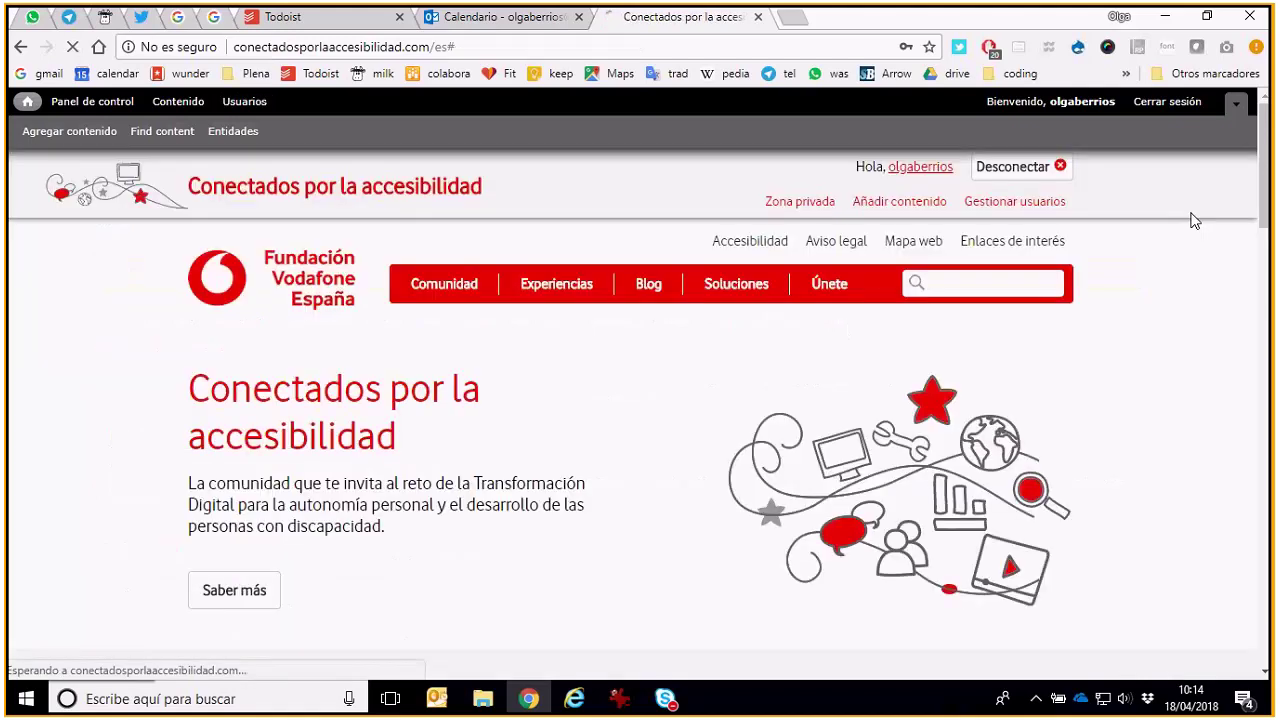
click(245, 102)
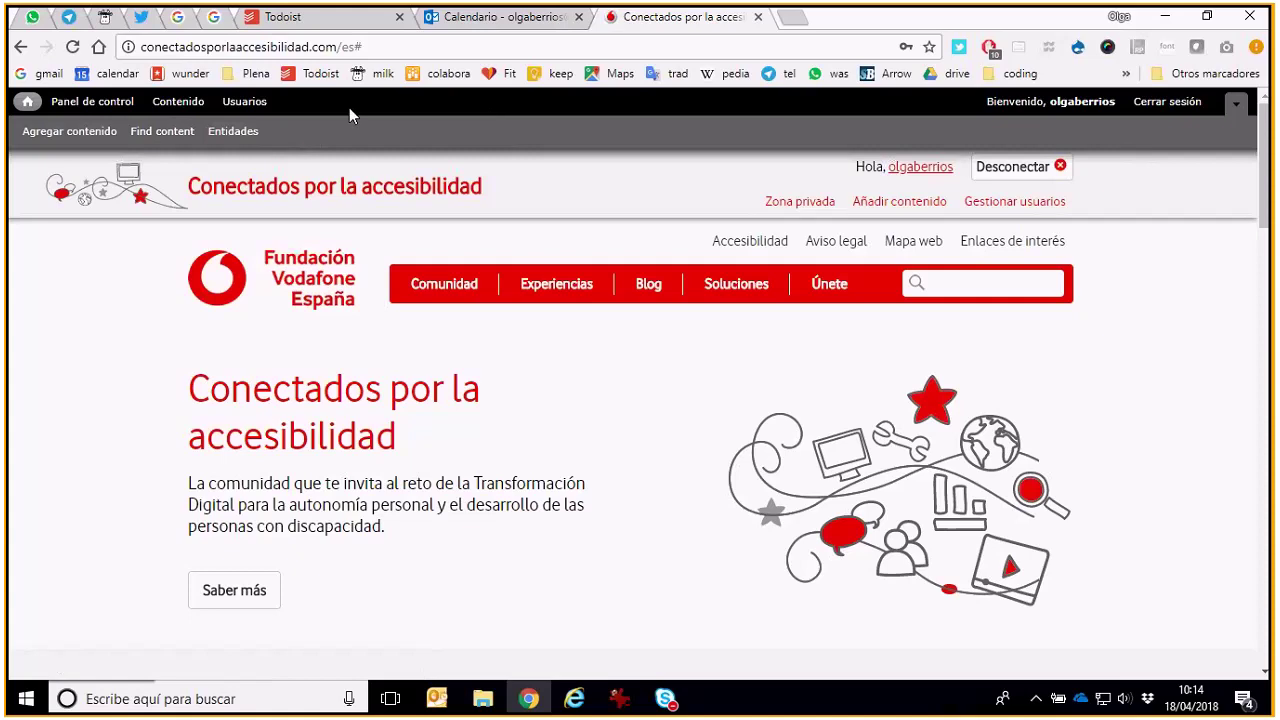
click(259, 107)
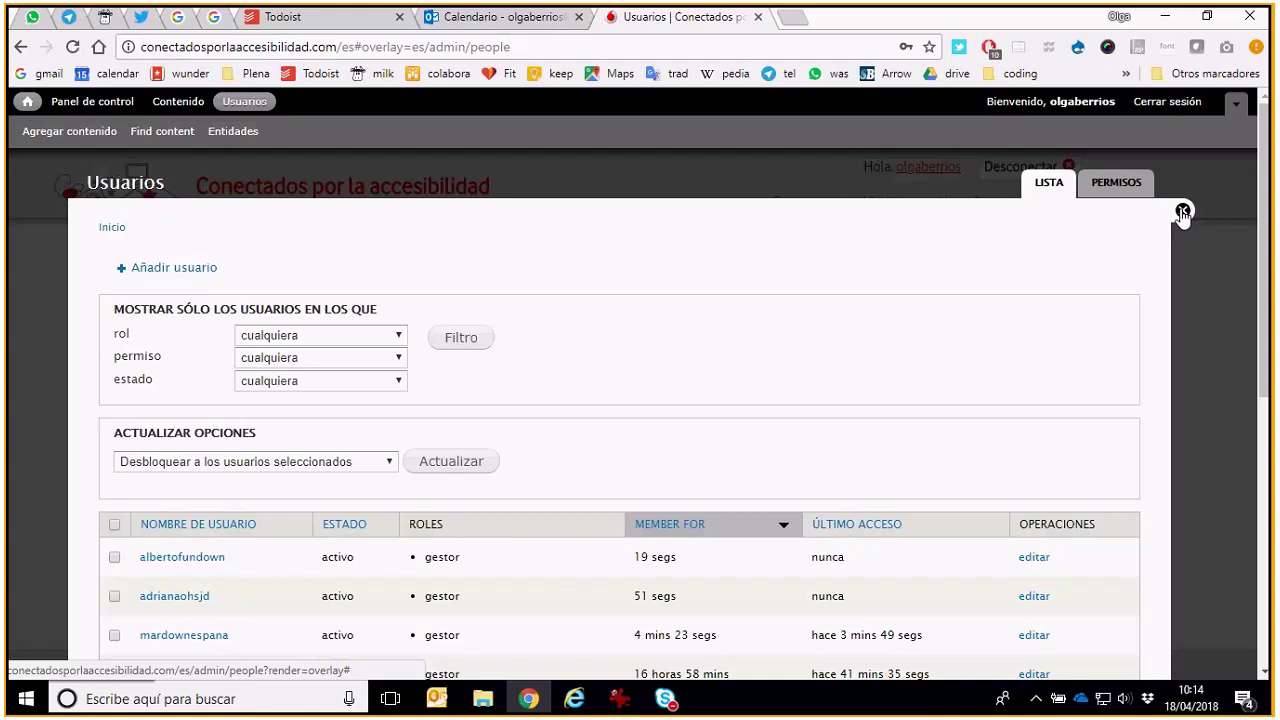
click(1182, 212)
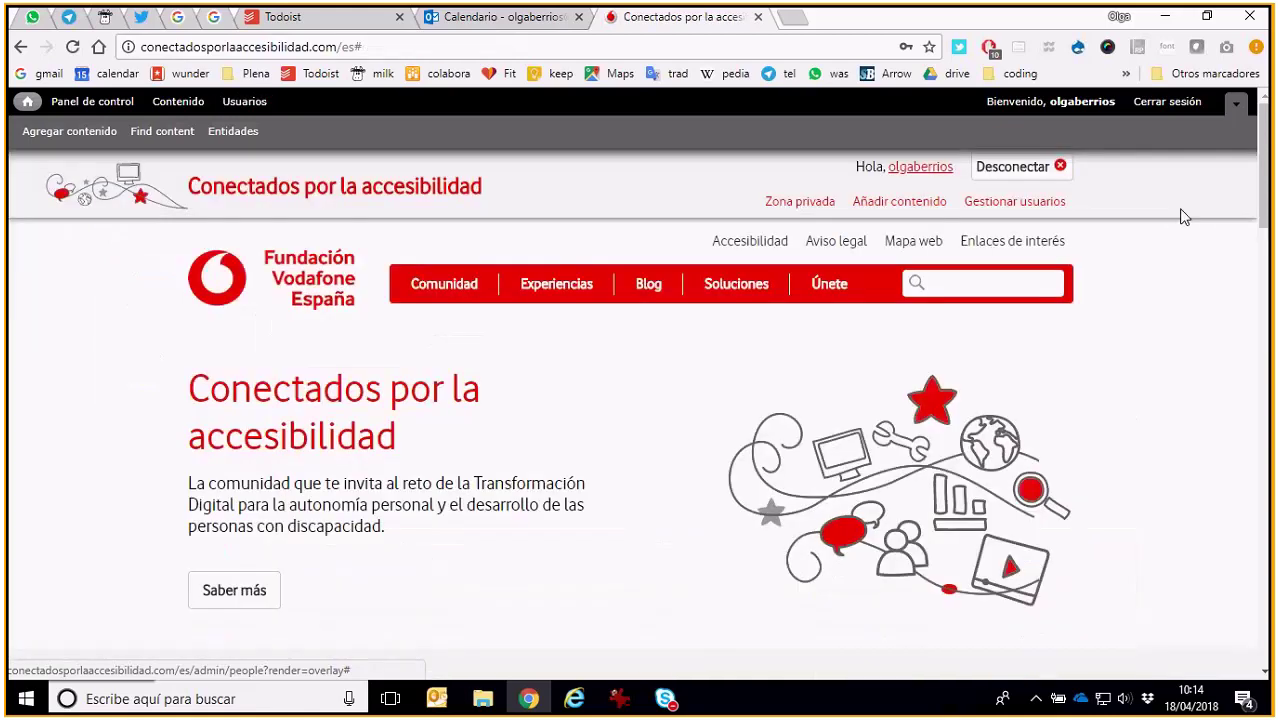
click(243, 101)
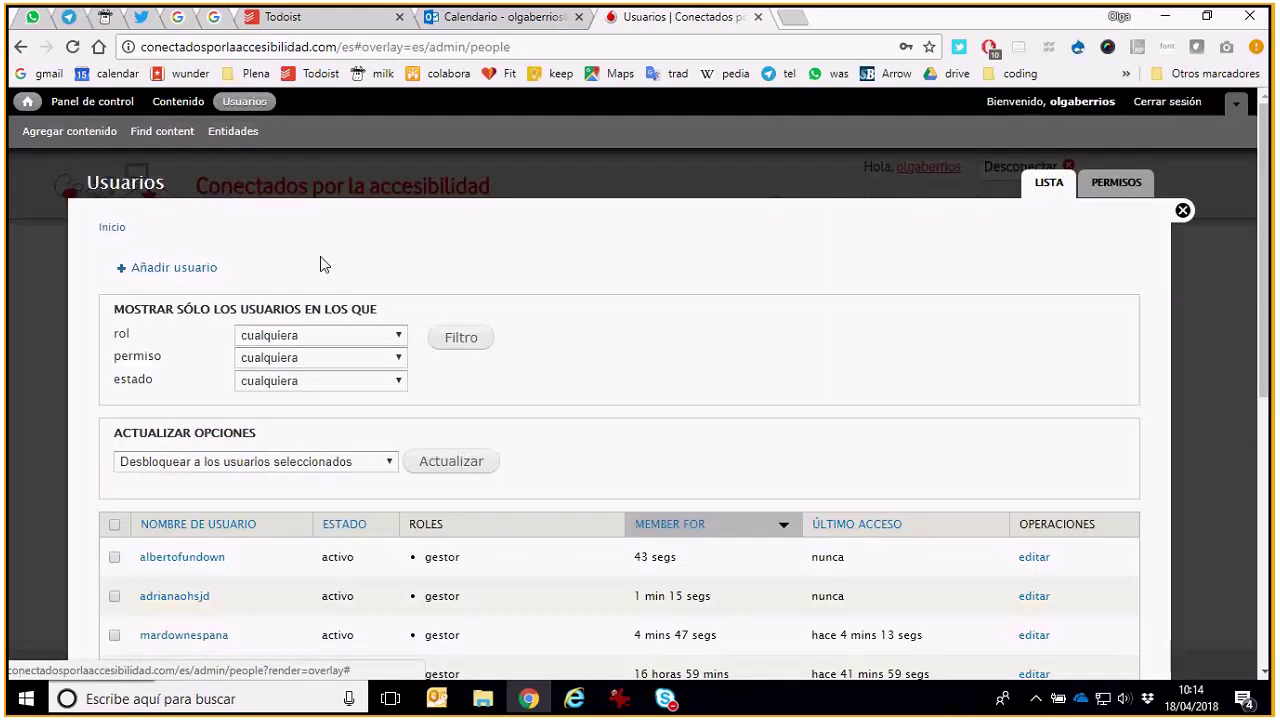
Scroll the Lista table to confirm the new gestor accounts, then close the overlay
scroll(340, 277, down, 2)
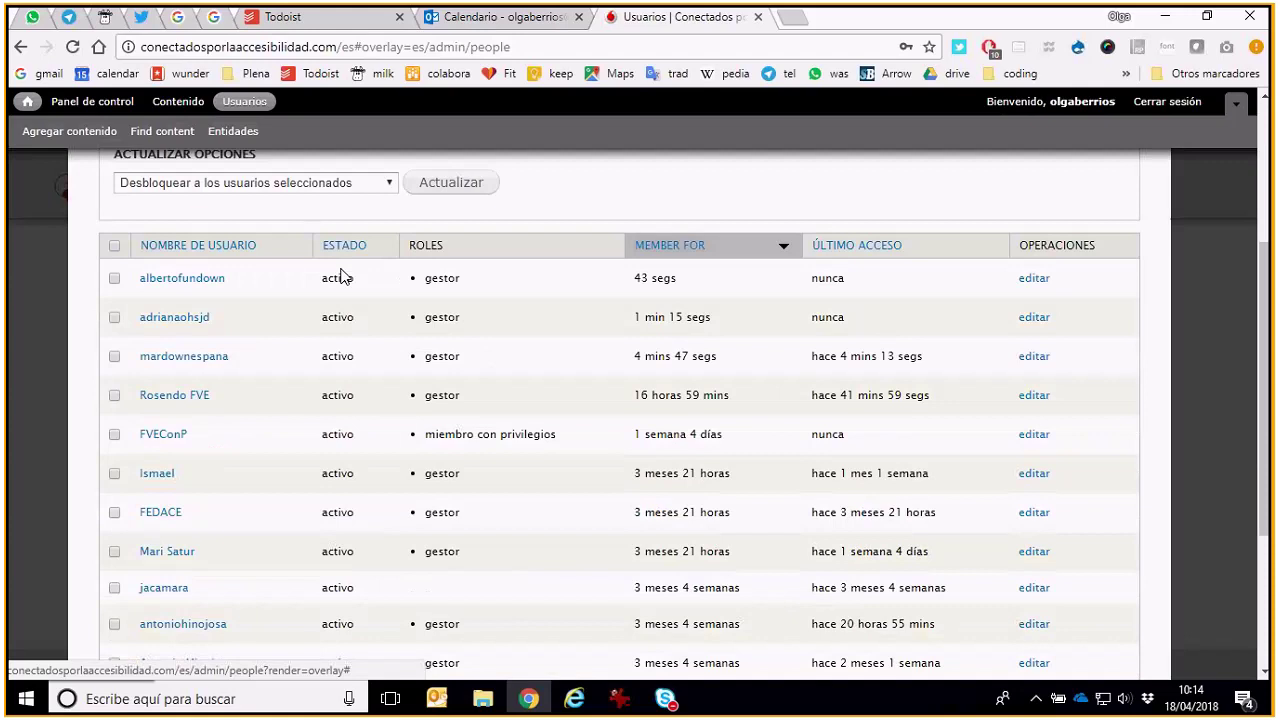
scroll(340, 277, down, 1)
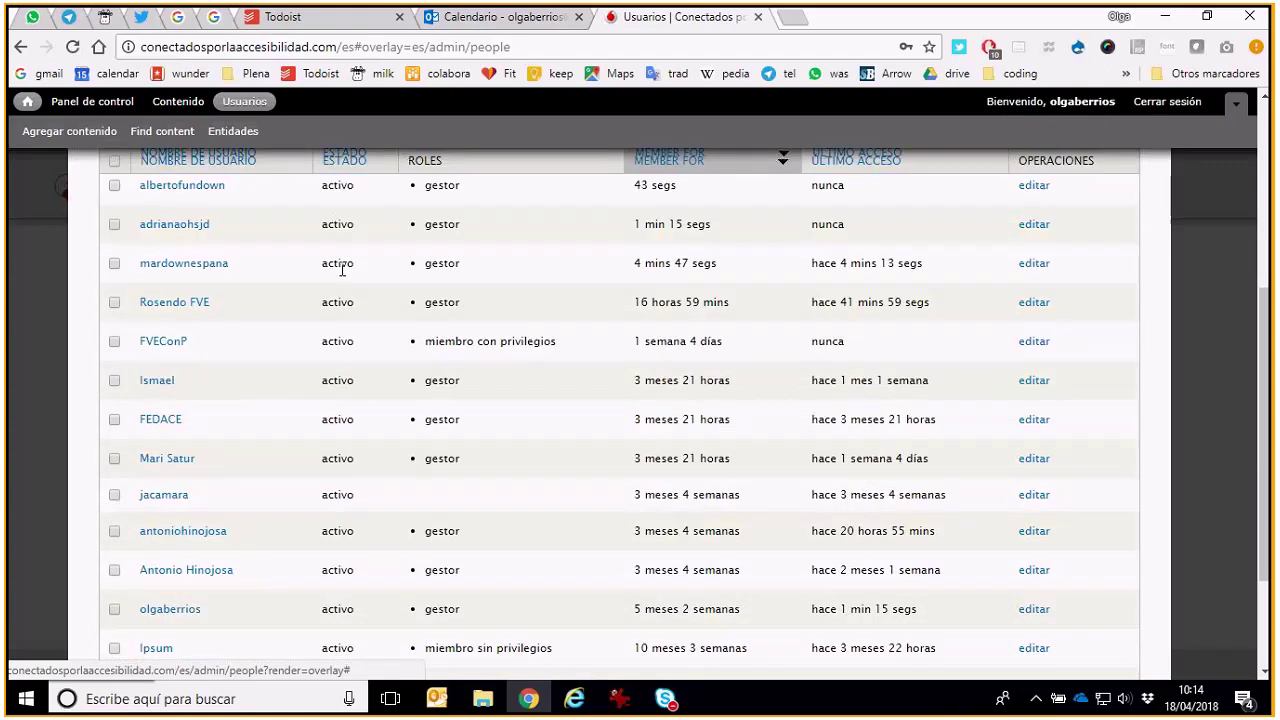
scroll(341, 270, down, 1)
scroll(340, 277, down, 1)
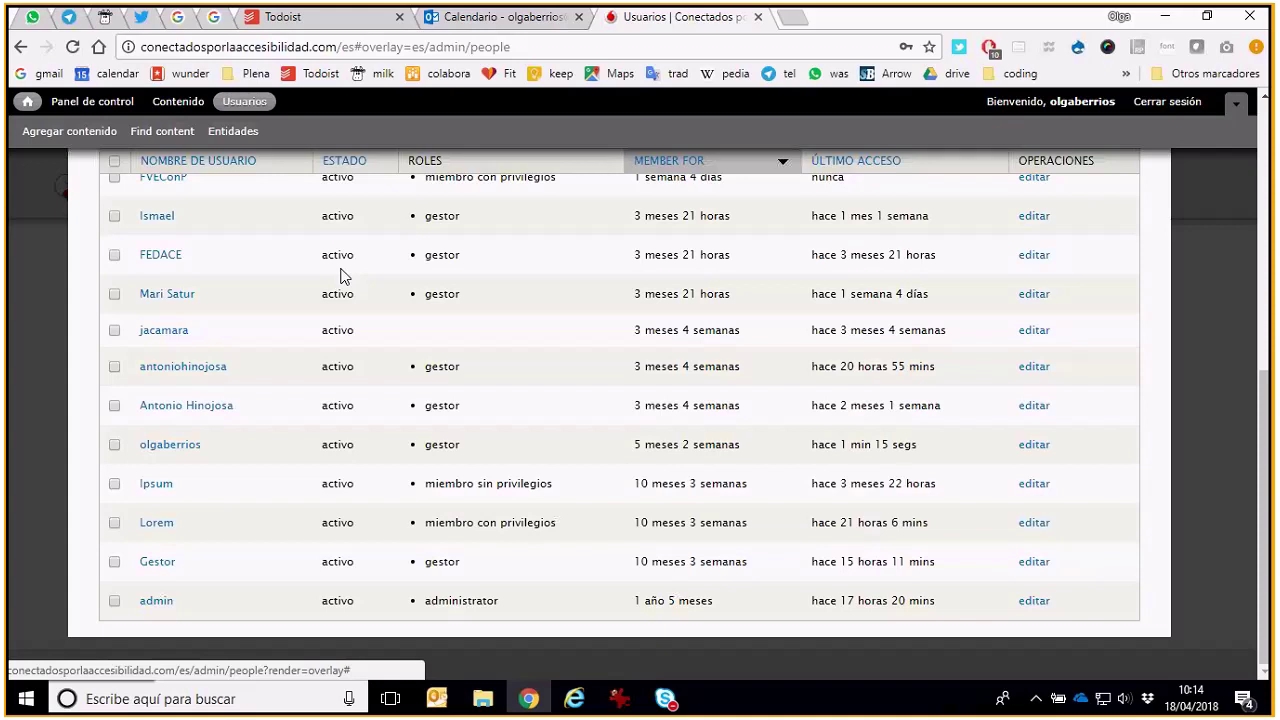
scroll(340, 277, up, 2)
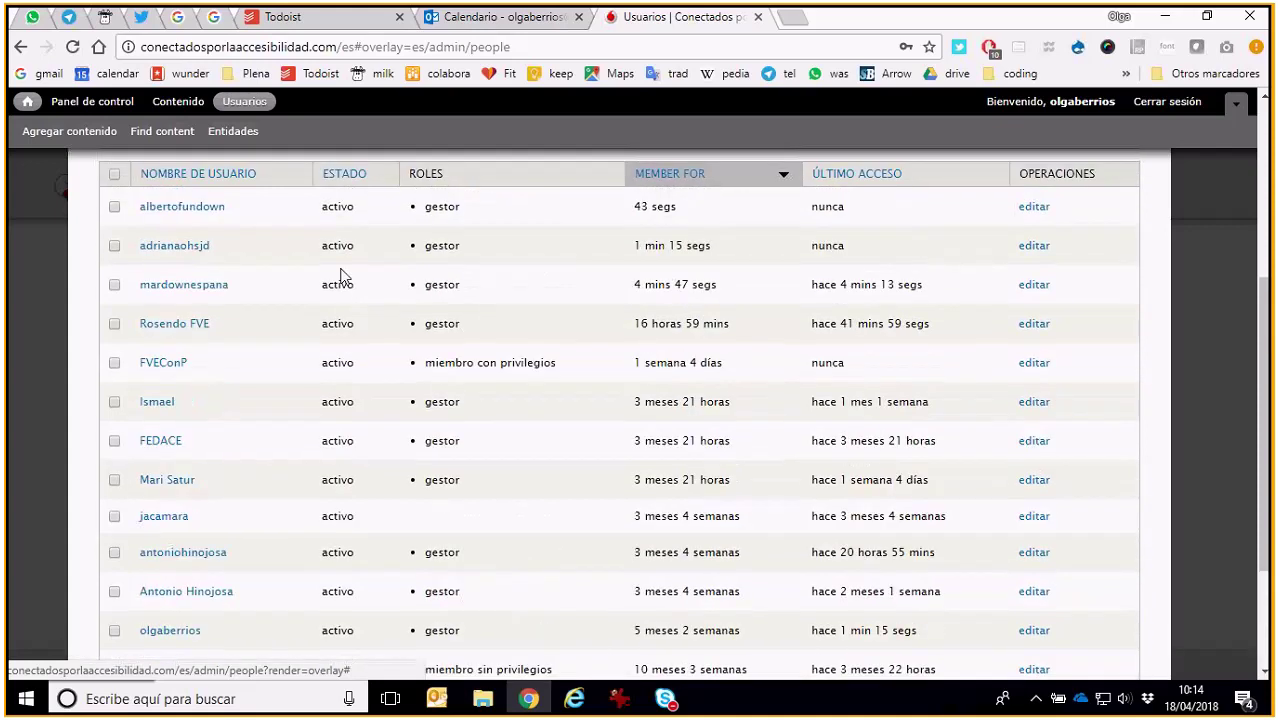
scroll(340, 277, up, 3)
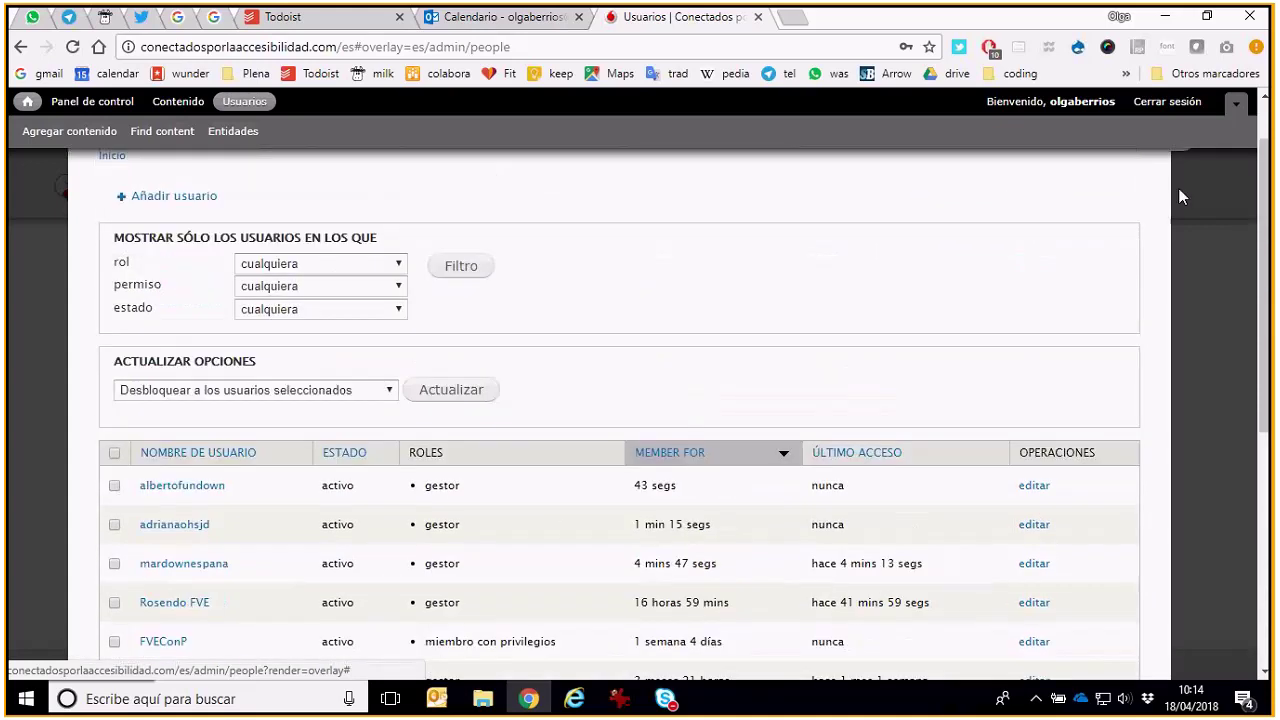
scroll(1178, 188, up, 1)
click(1183, 210)
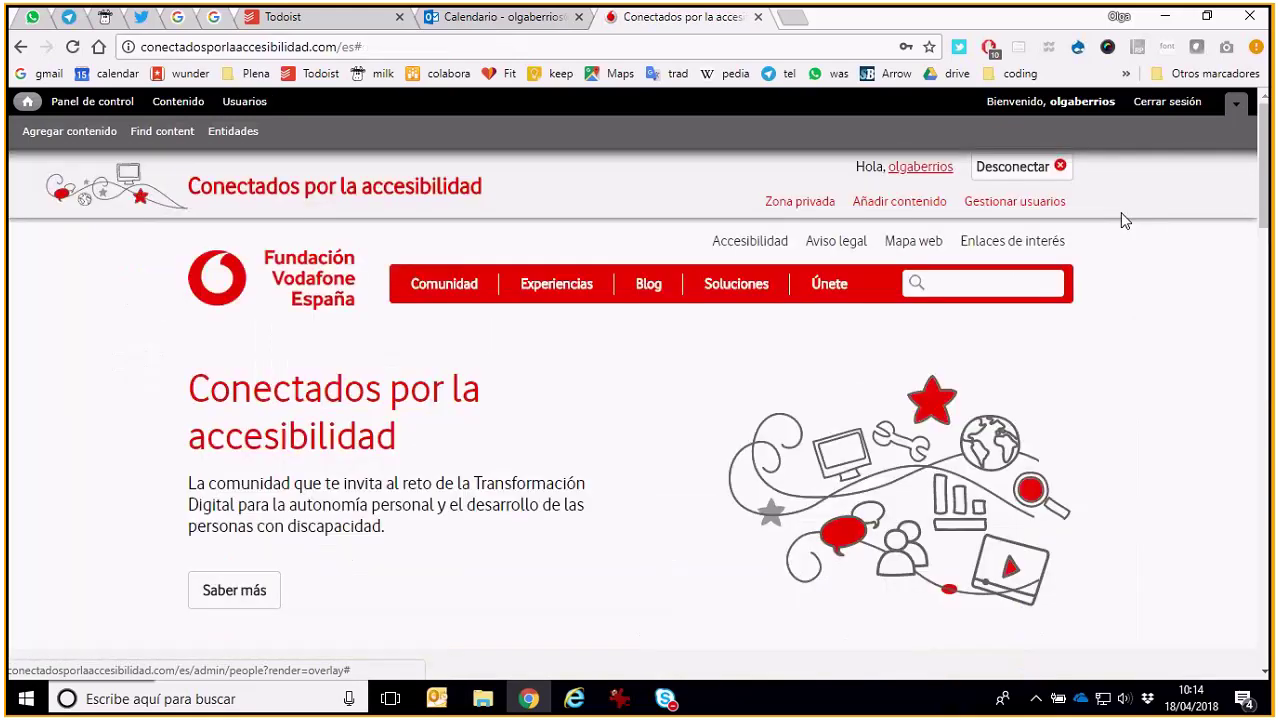
Load the site's address in a private browser window and accept the cookie notice
drag(344, 47, 140, 47)
key(ctrl+c)
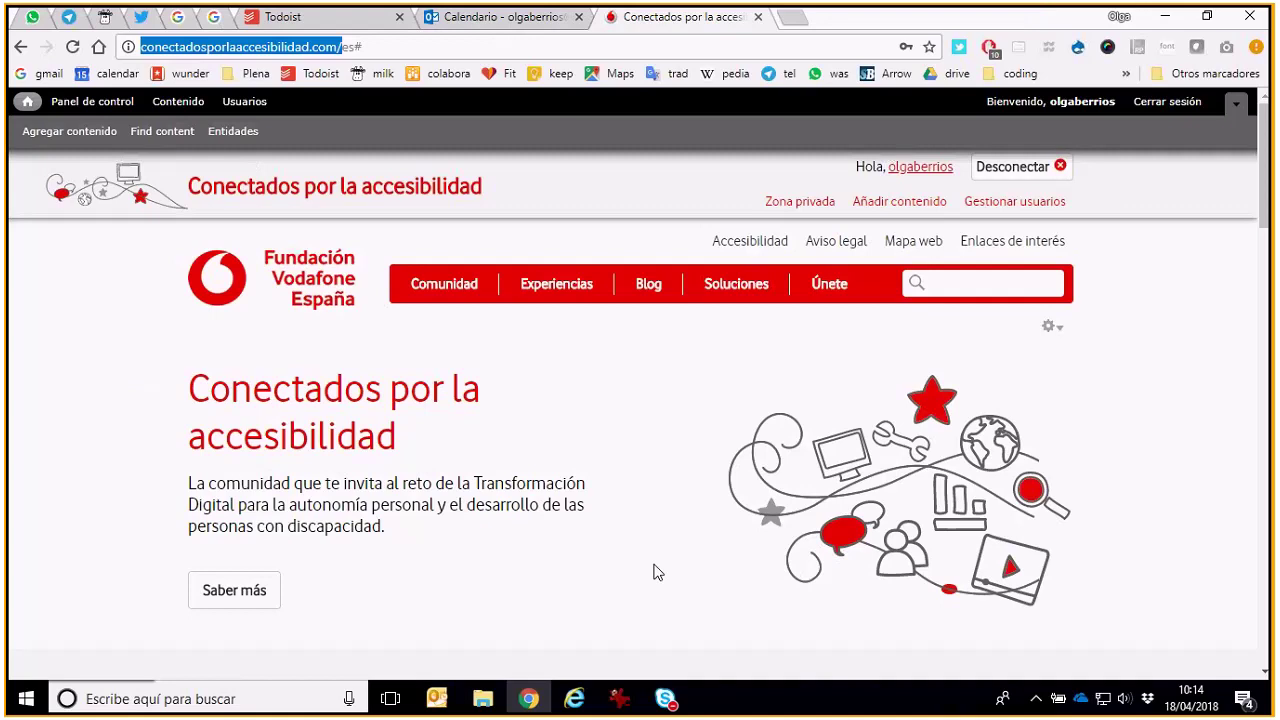
key(ctrl+shift+n)
key(ctrl+v)
key(Return)
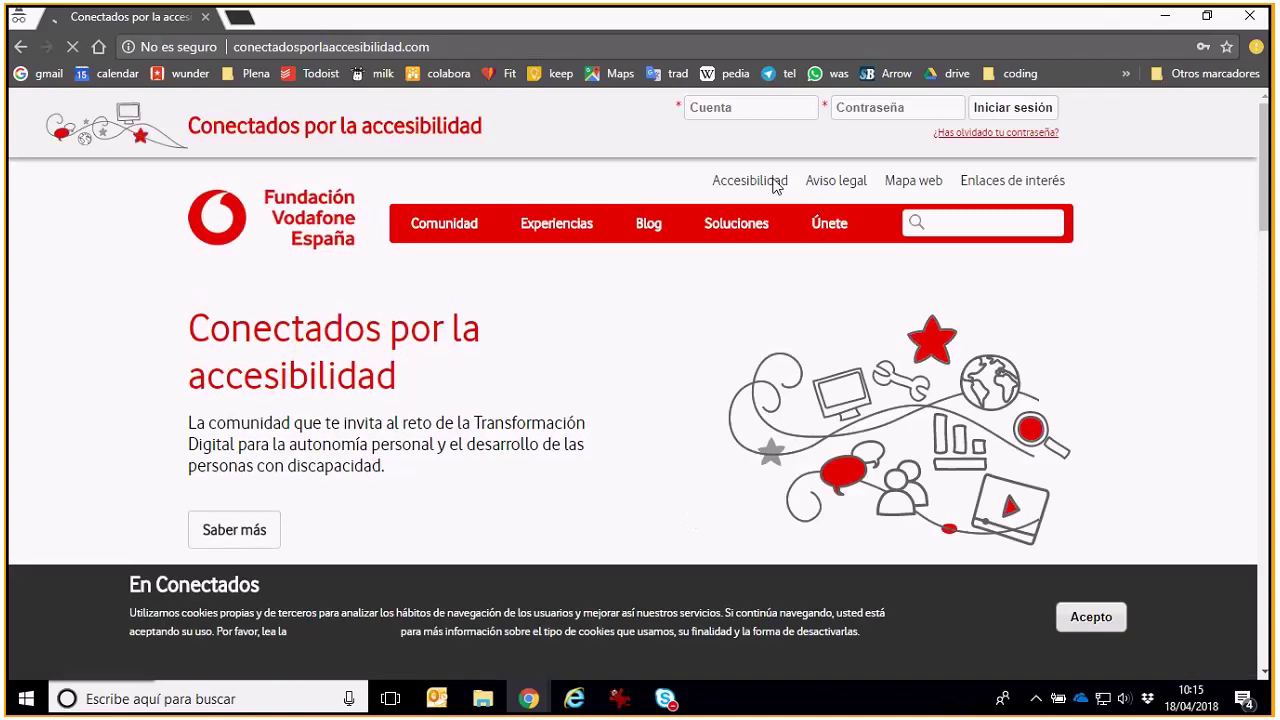
click(1087, 612)
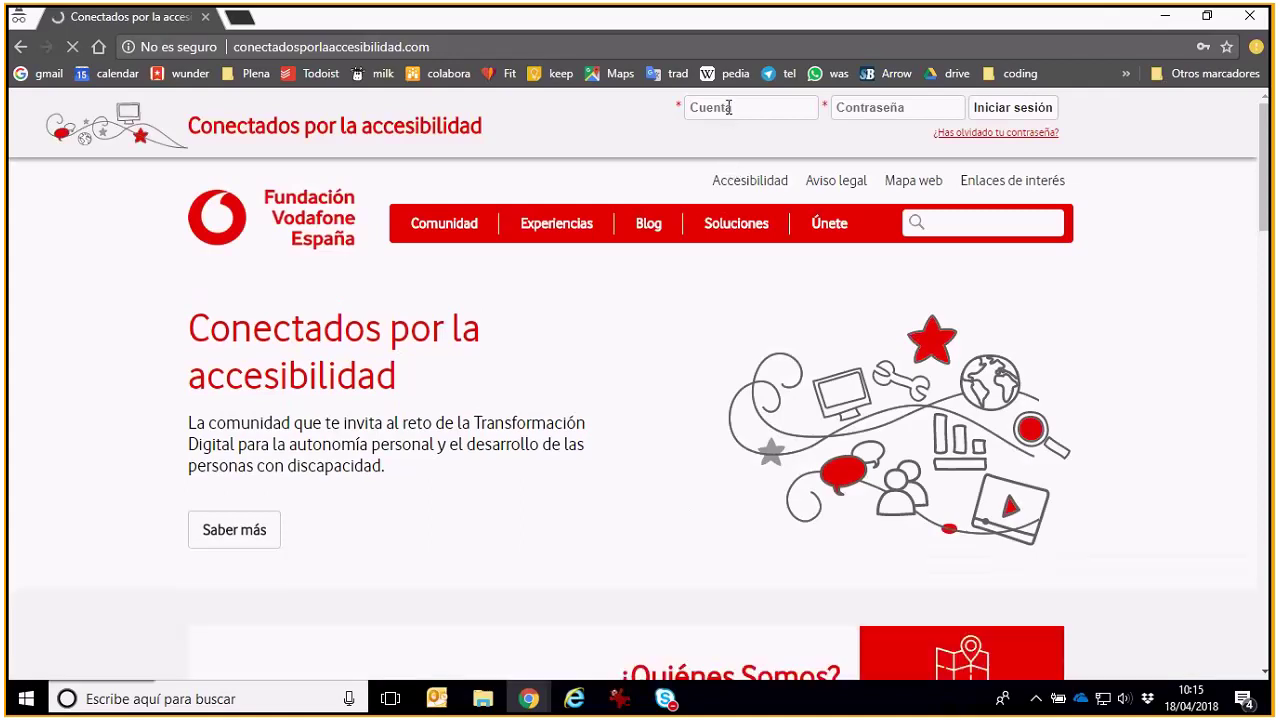
Enter the new user's account name in the Cuenta login field
click(729, 108)
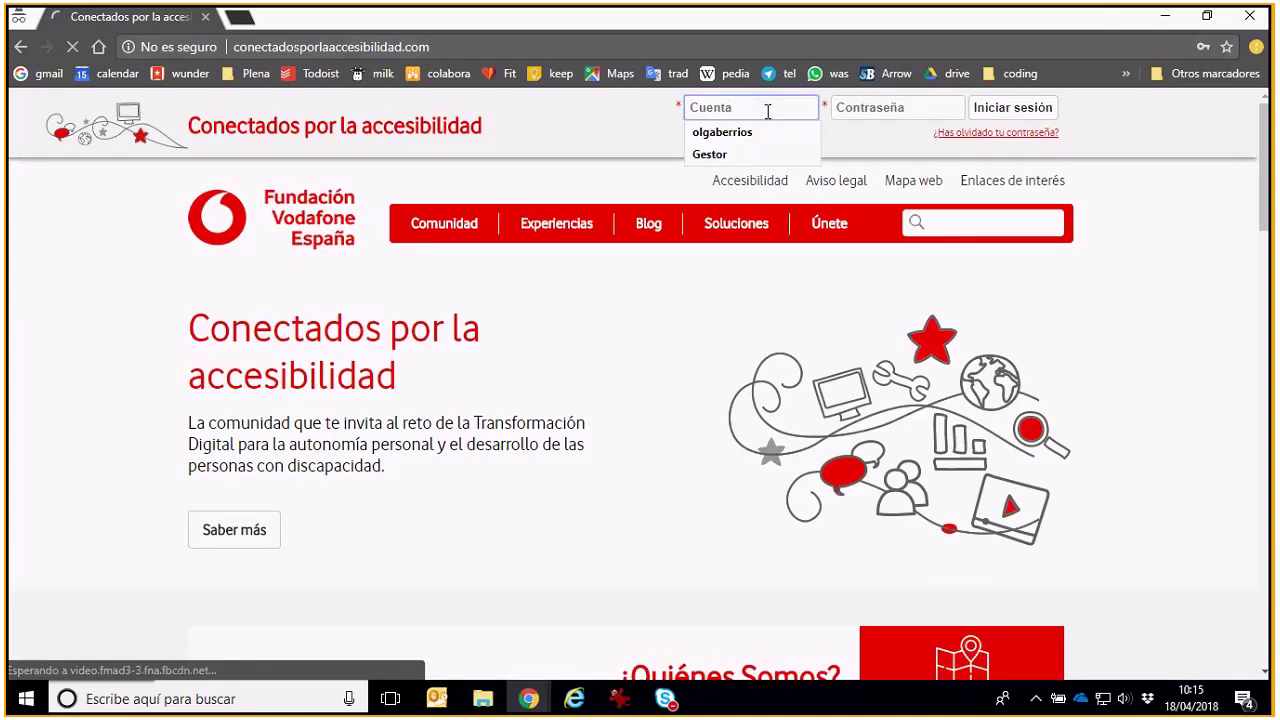
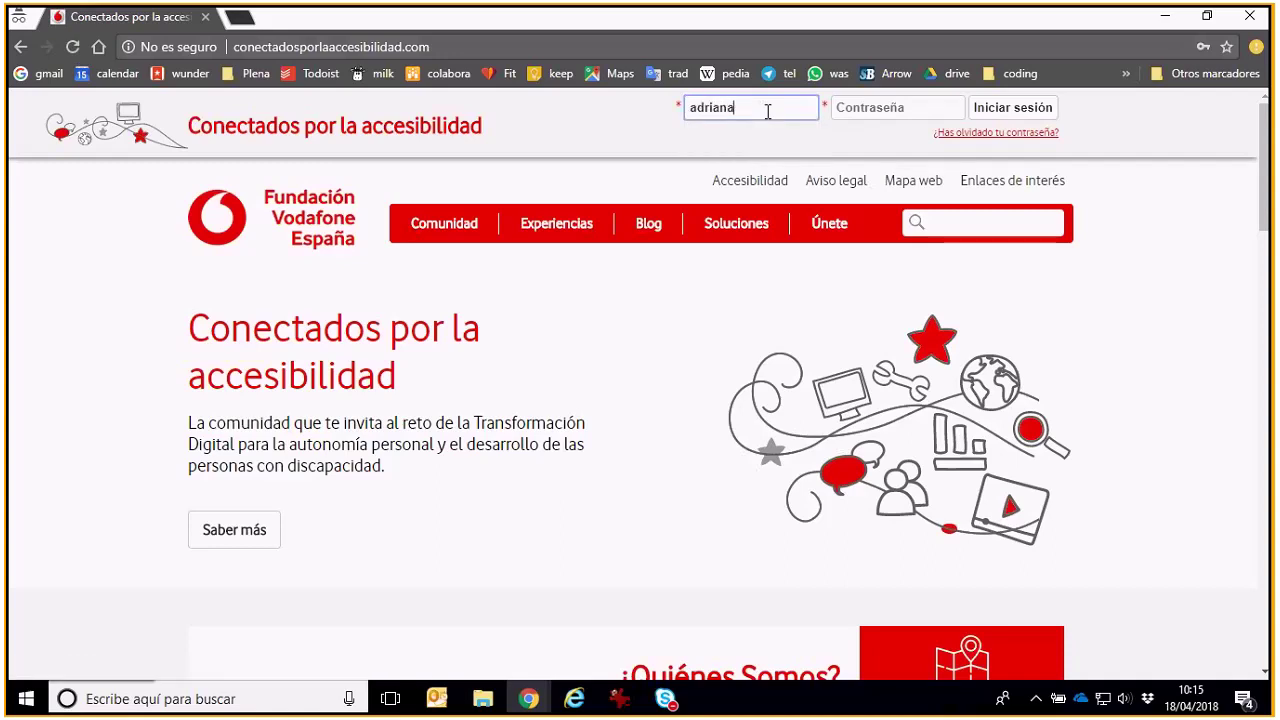
key(Tab)
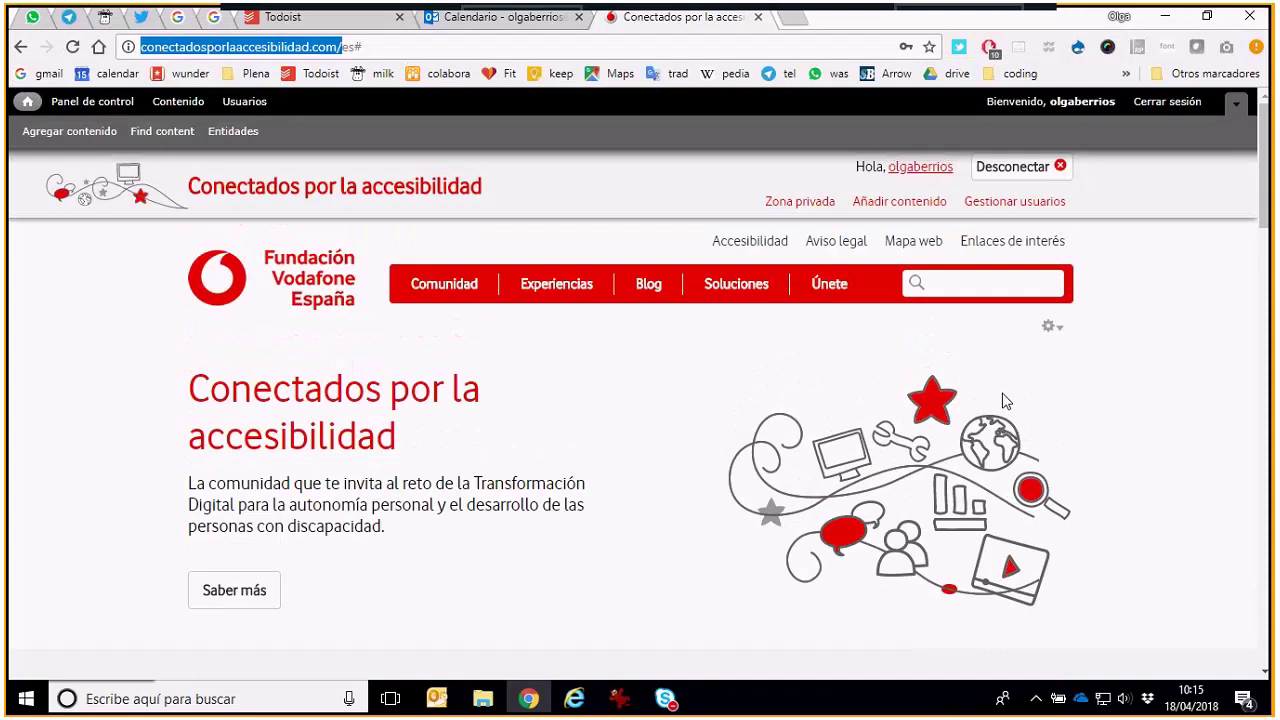
click(72, 347)
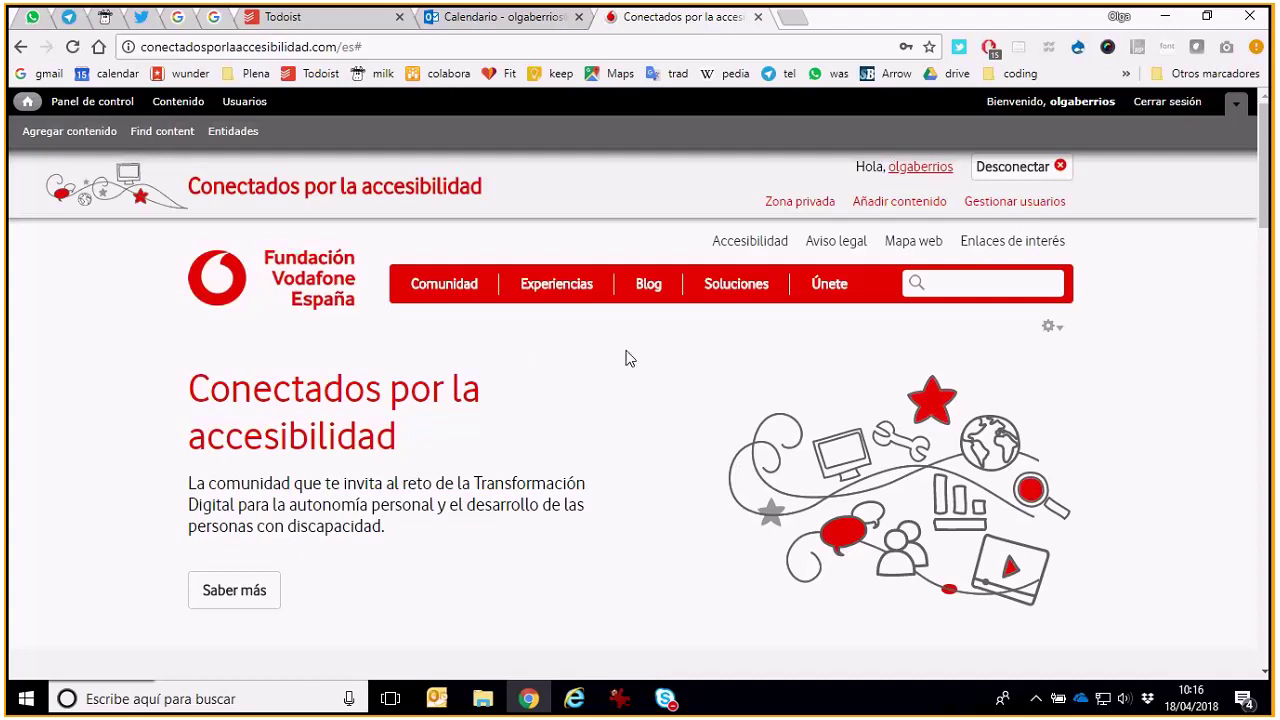
mouse_move(645, 298)
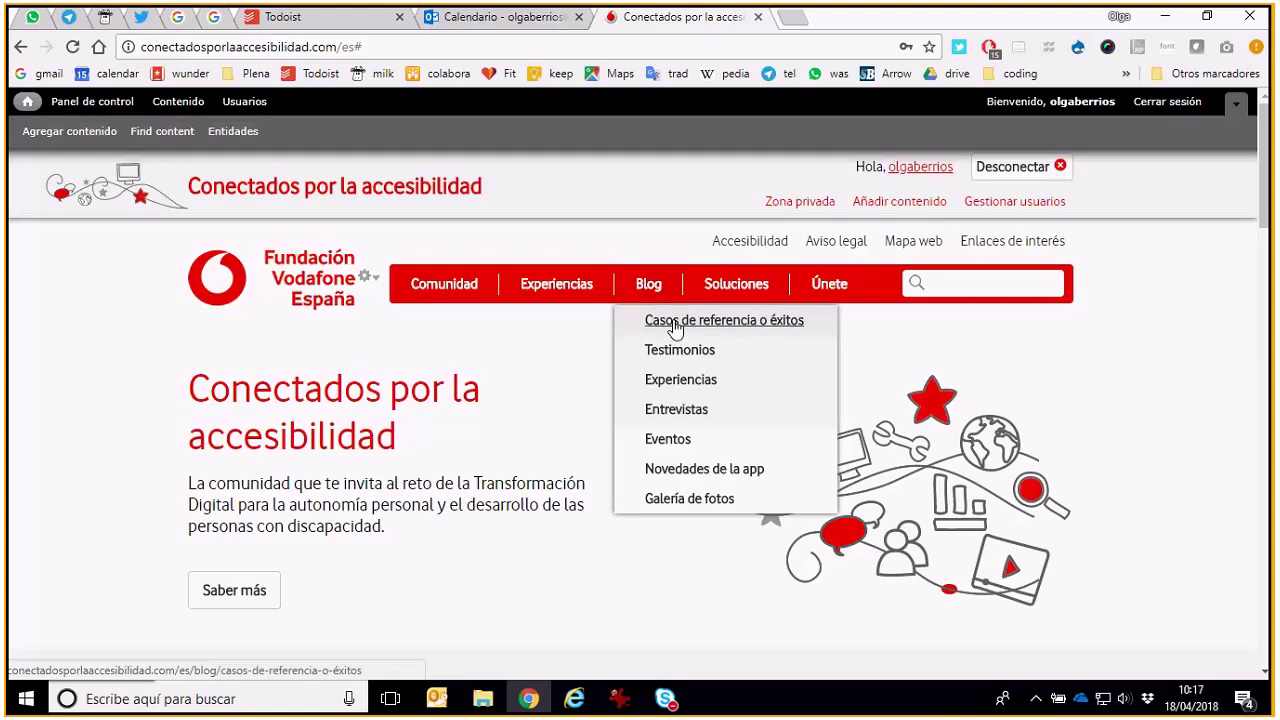
scroll(183, 467, down, 2)
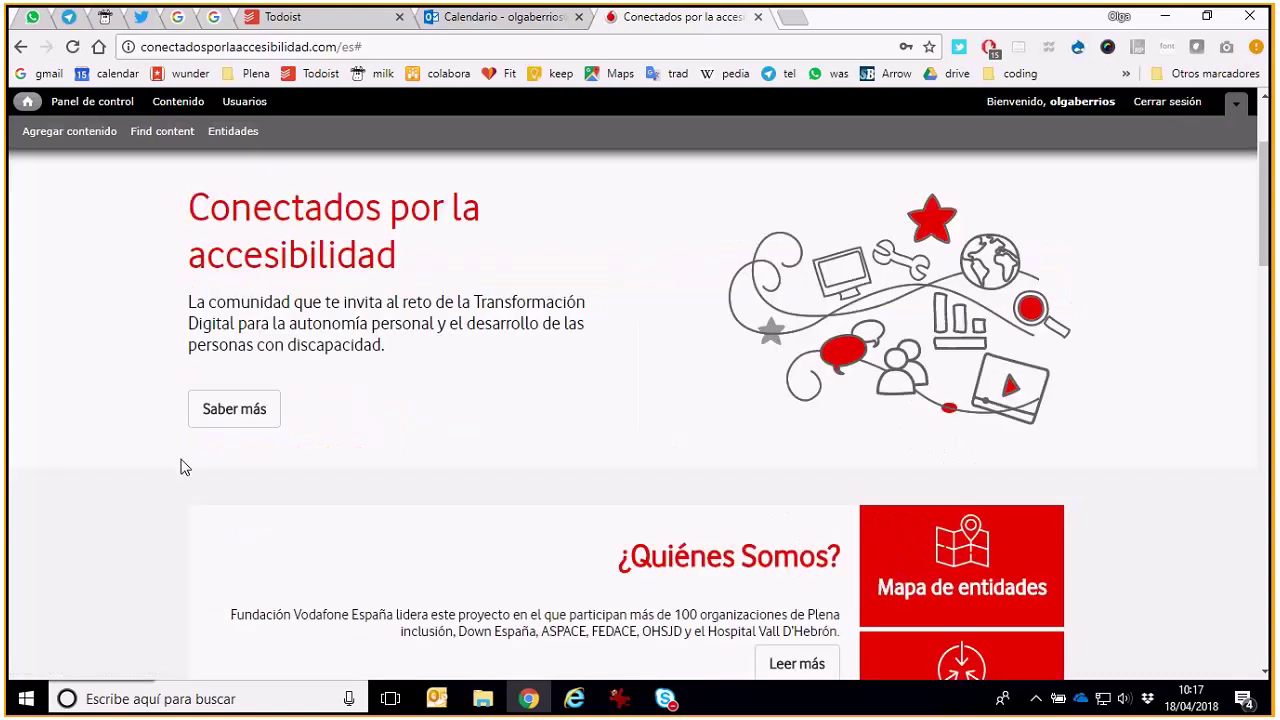
scroll(181, 467, down, 6)
scroll(181, 467, down, 3)
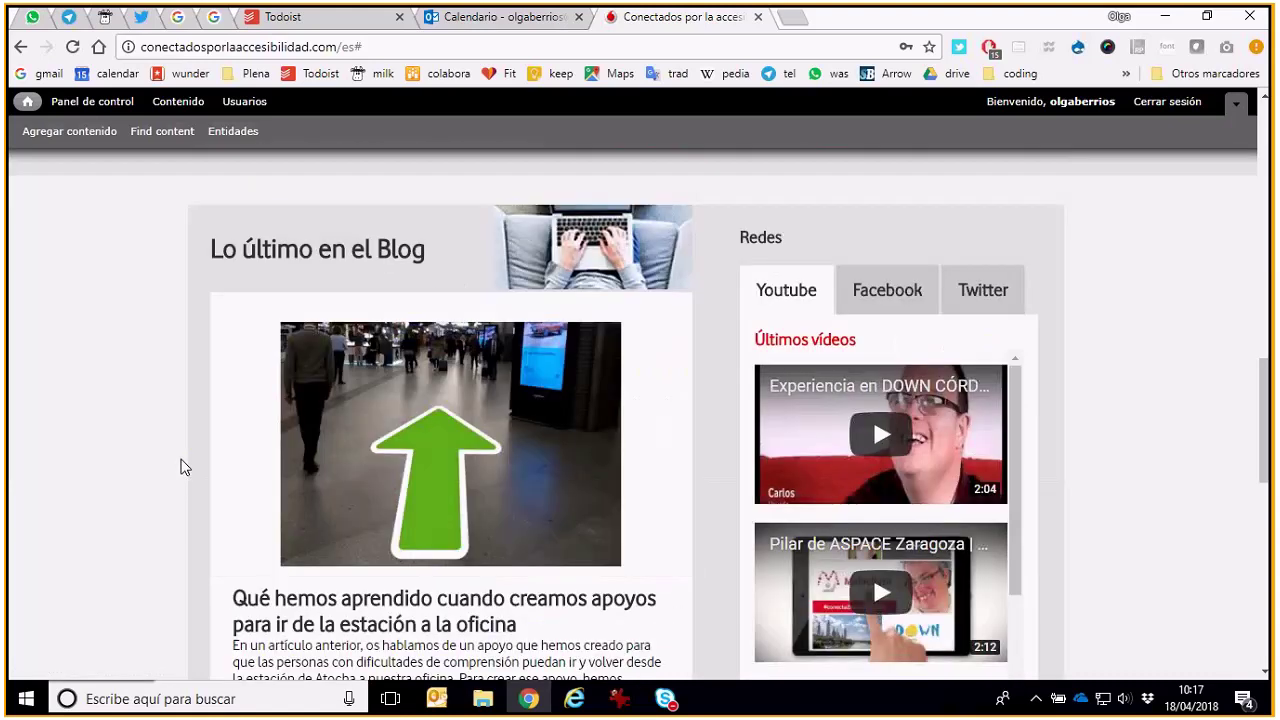
scroll(510, 567, down, 1)
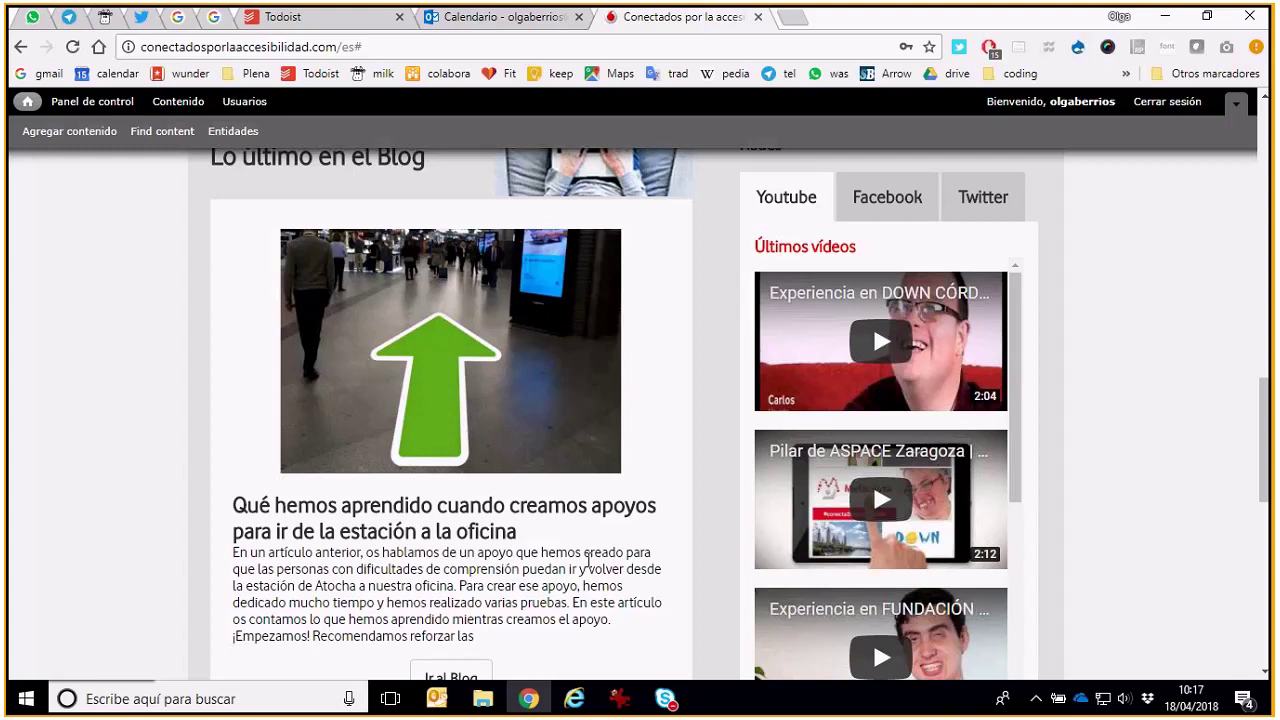
scroll(715, 540, up, 3)
scroll(715, 540, up, 5)
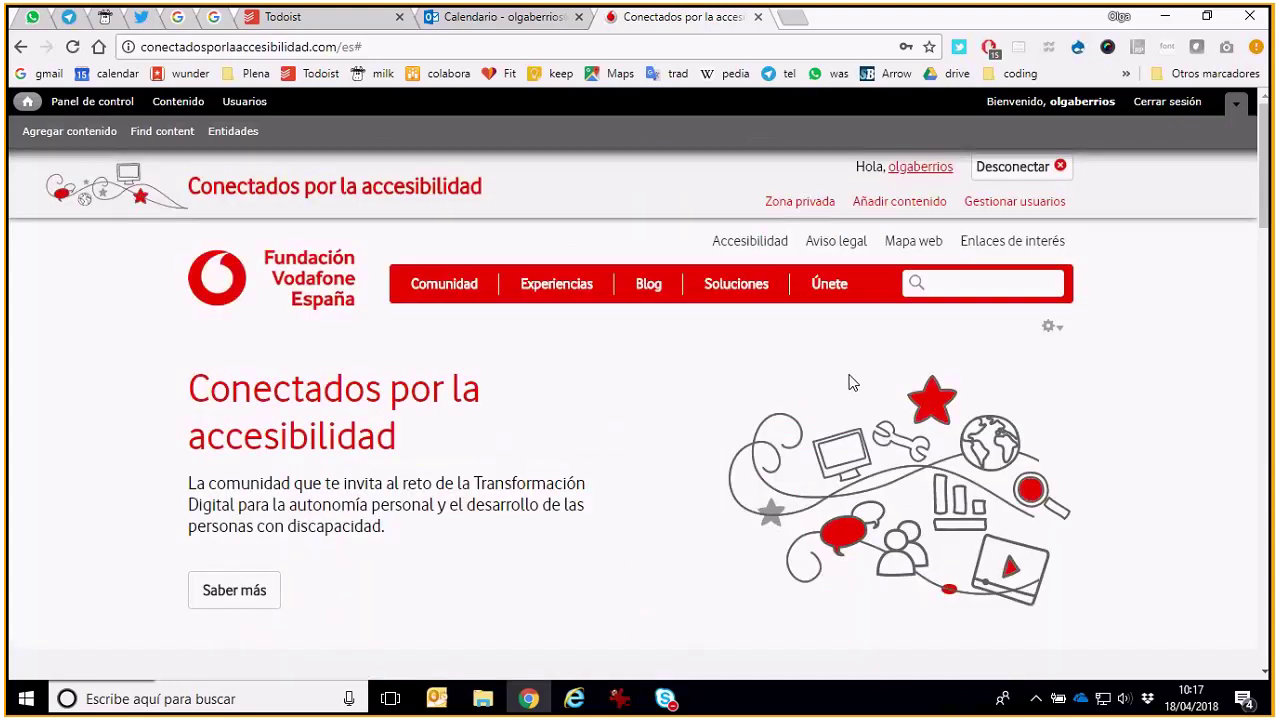
From the Blog listing, go to the 'Personas del grupo GADIR…' post about reaching Atocha
click(648, 290)
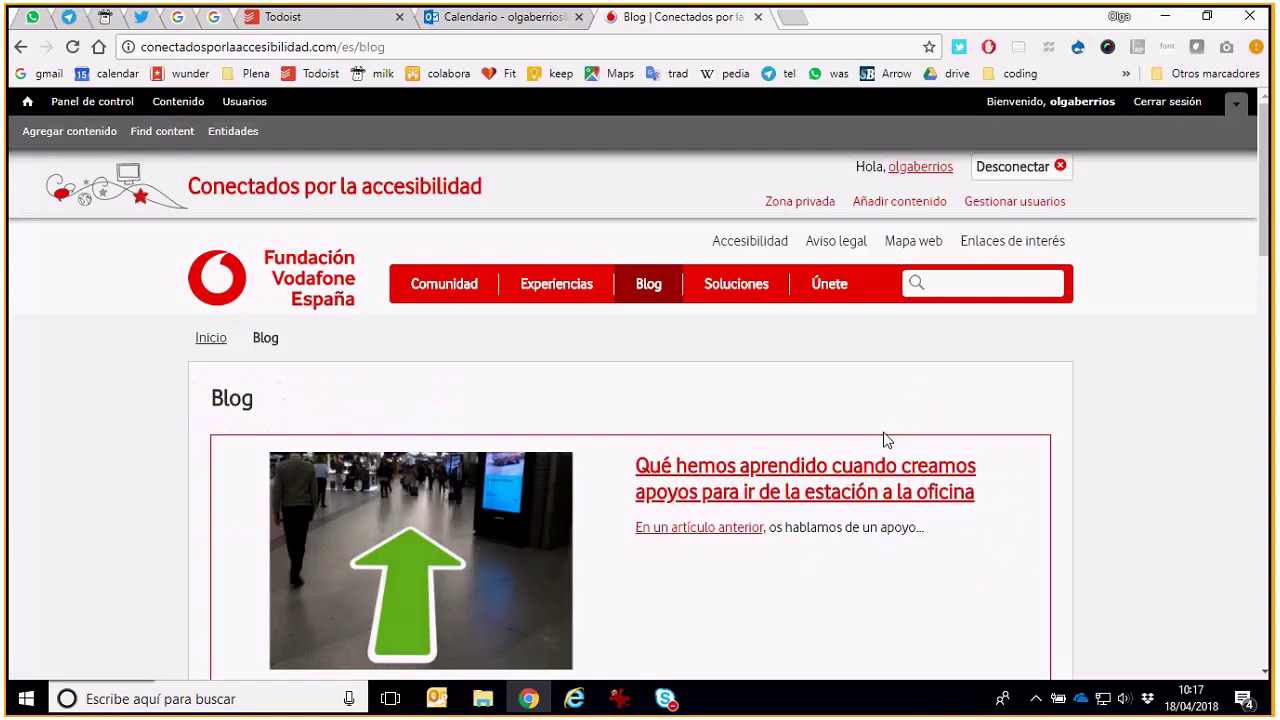
drag(1263, 240, 1263, 513)
mouse_move(665, 698)
click(712, 610)
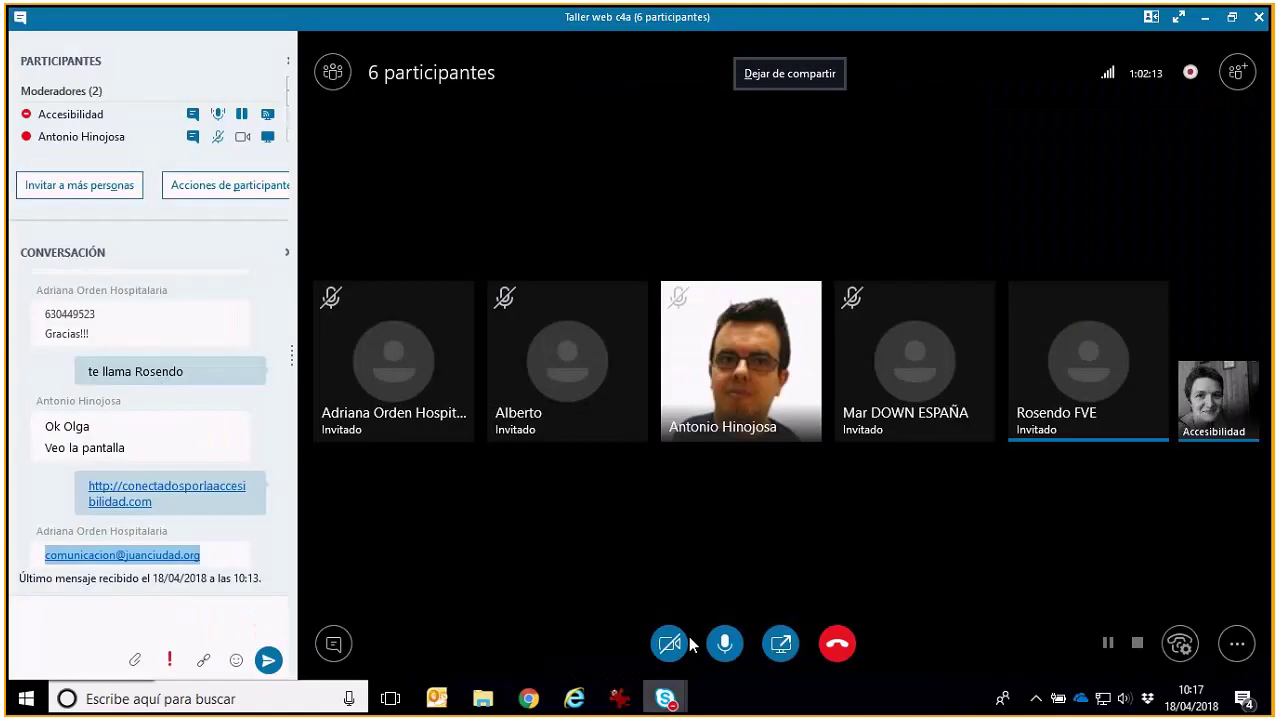
click(1205, 17)
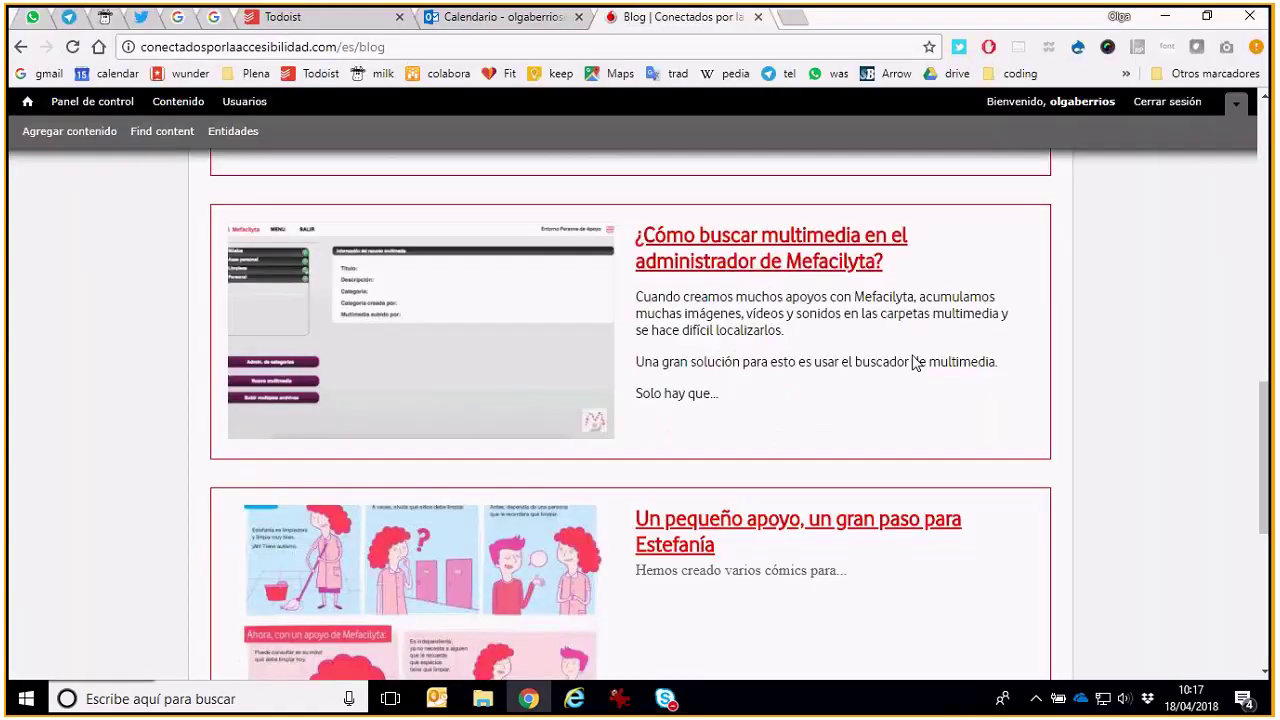
scroll(880, 410, down, 3)
scroll(880, 410, down, 2)
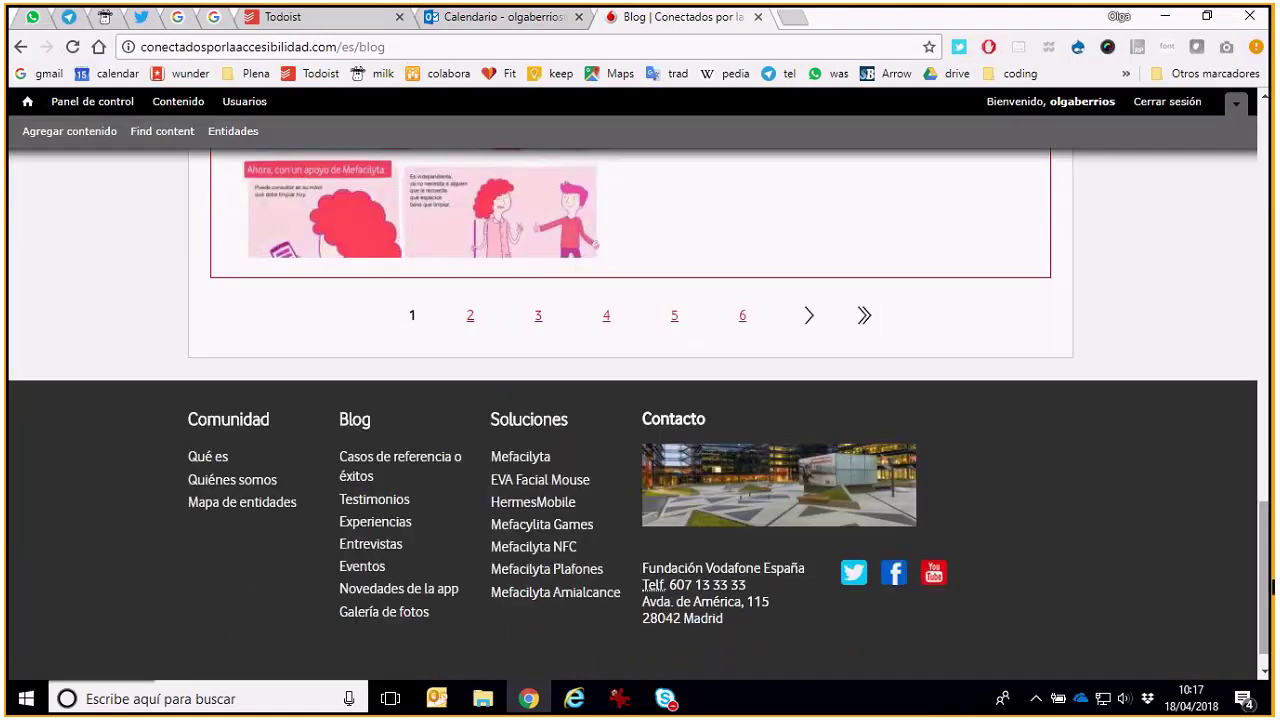
drag(1272, 587, 1250, 382)
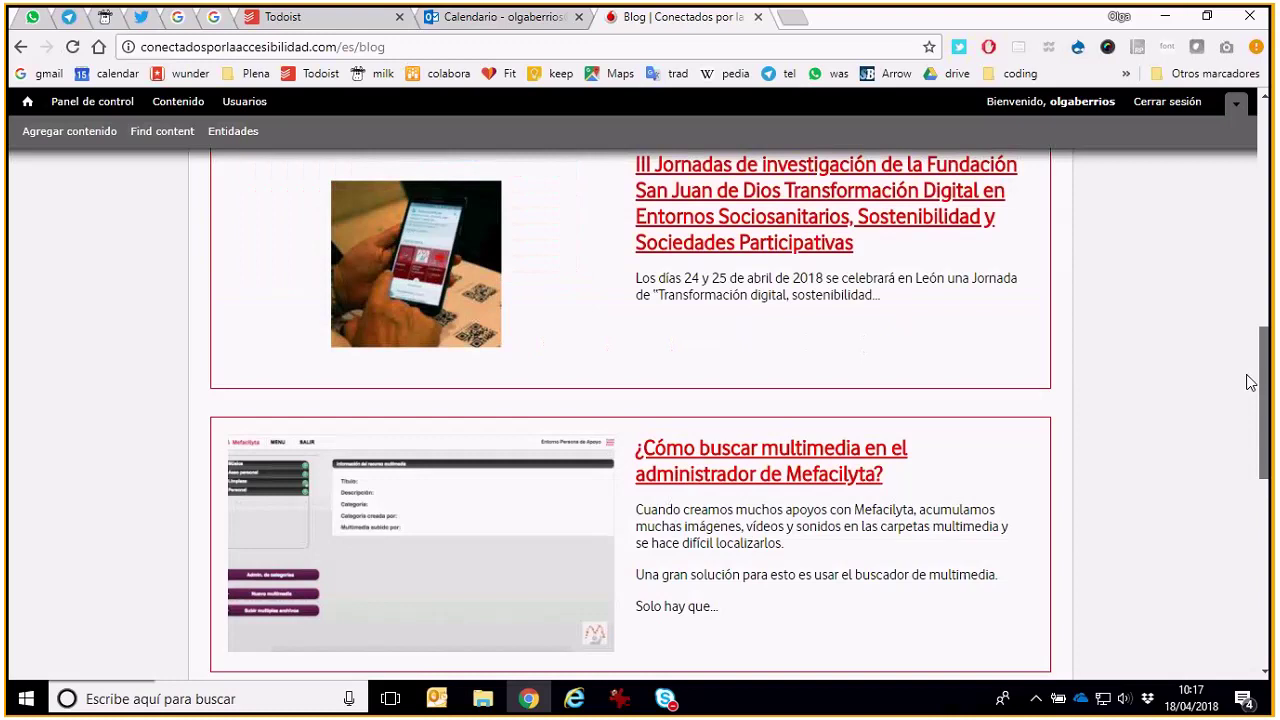
scroll(980, 363, up, 4)
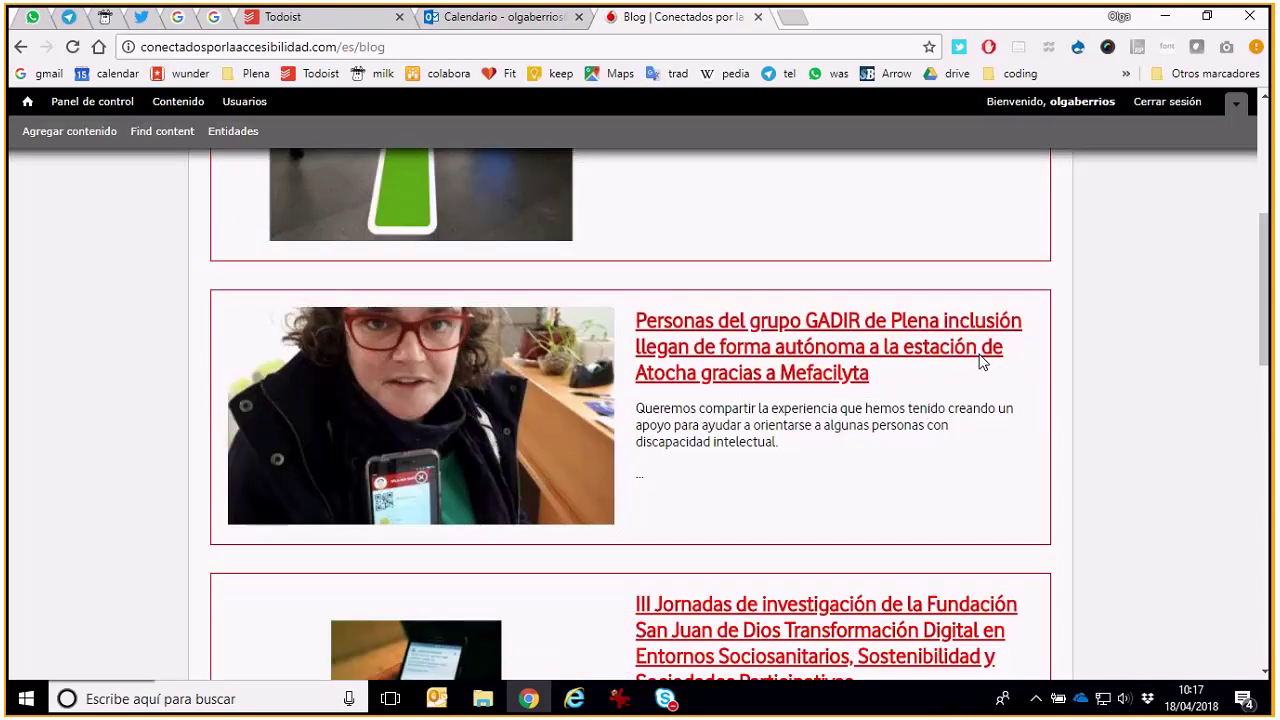
click(980, 352)
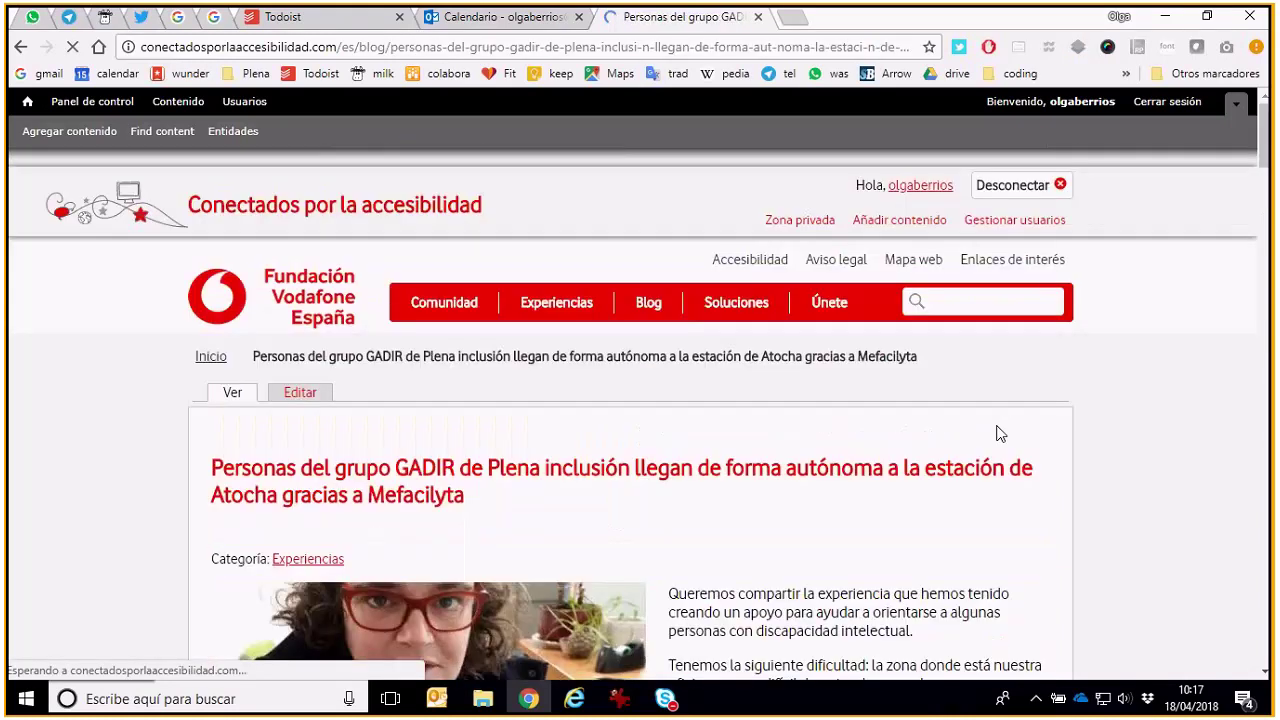
drag(1271, 150, 1271, 340)
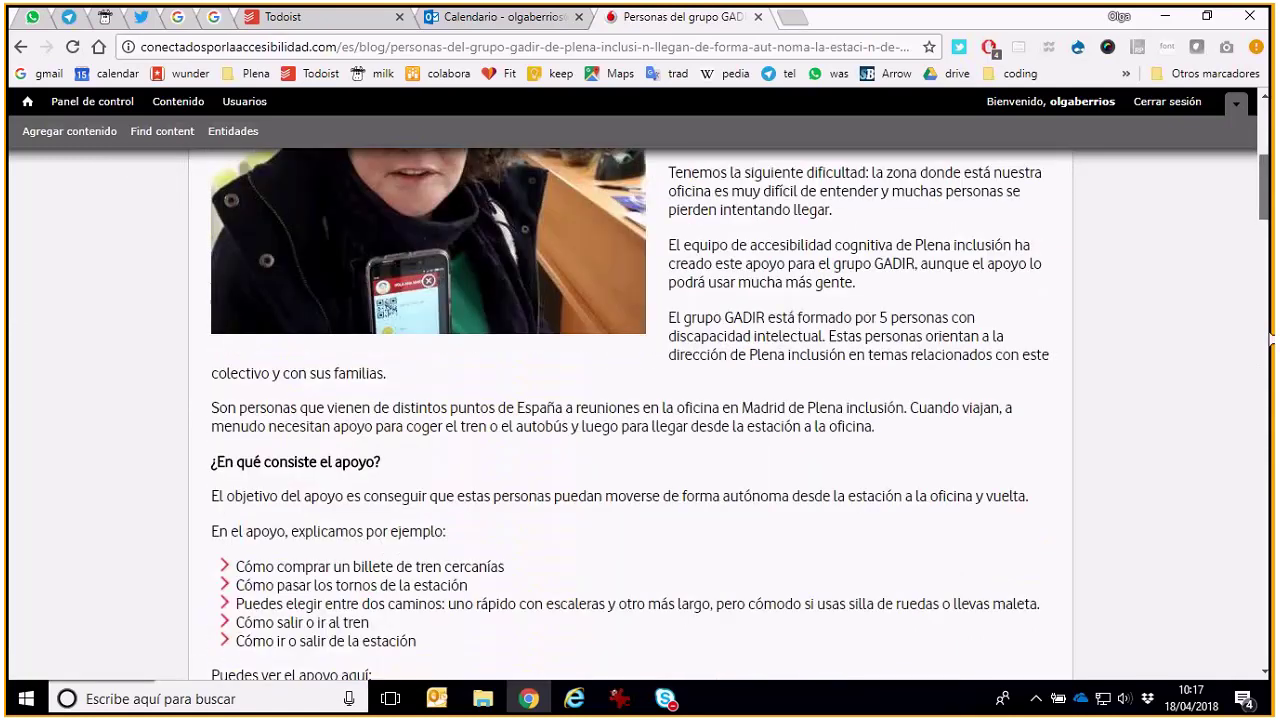
scroll(813, 502, up, 5)
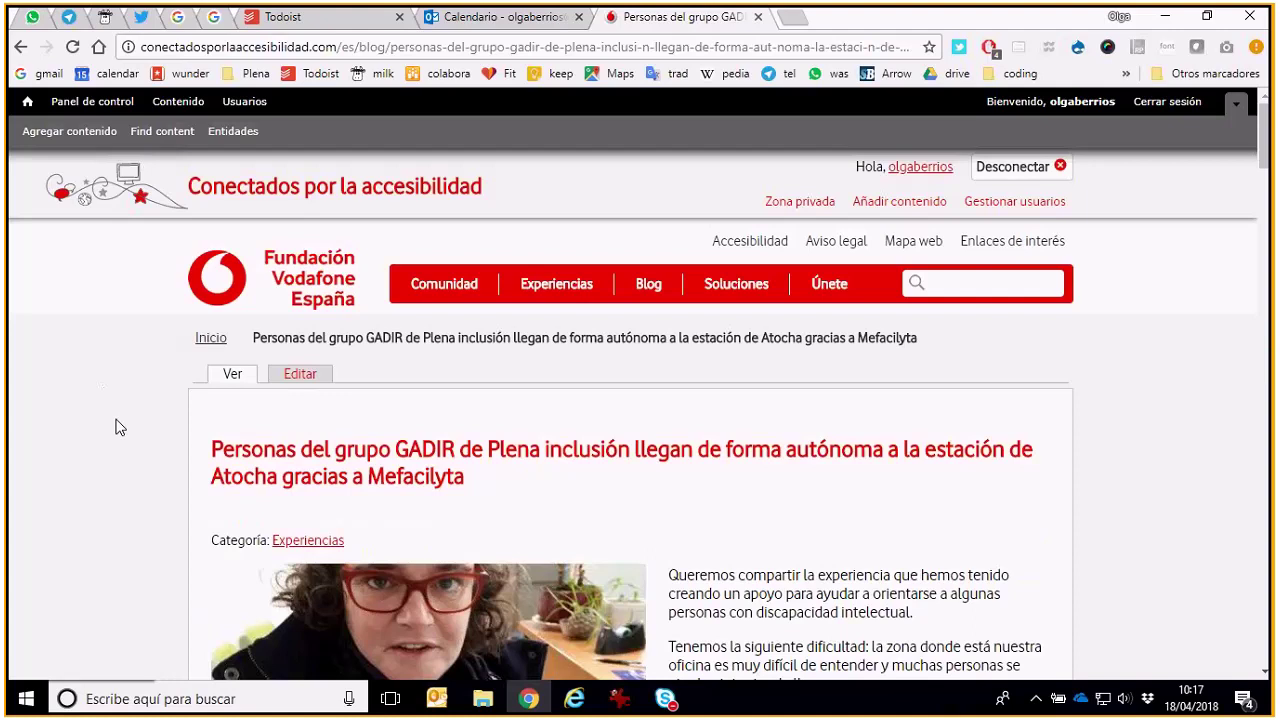
Check and minimize the Skype meeting, then choose Agregar contenido in the admin toolbar
click(665, 697)
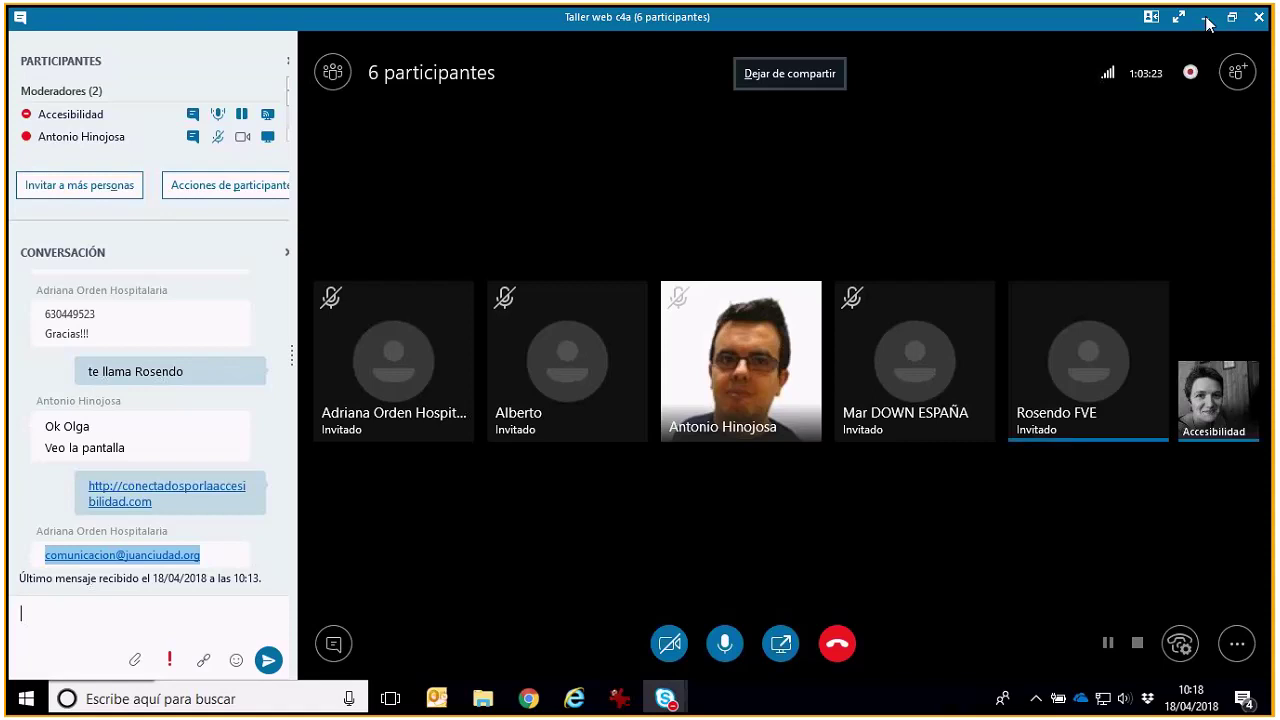
click(1205, 19)
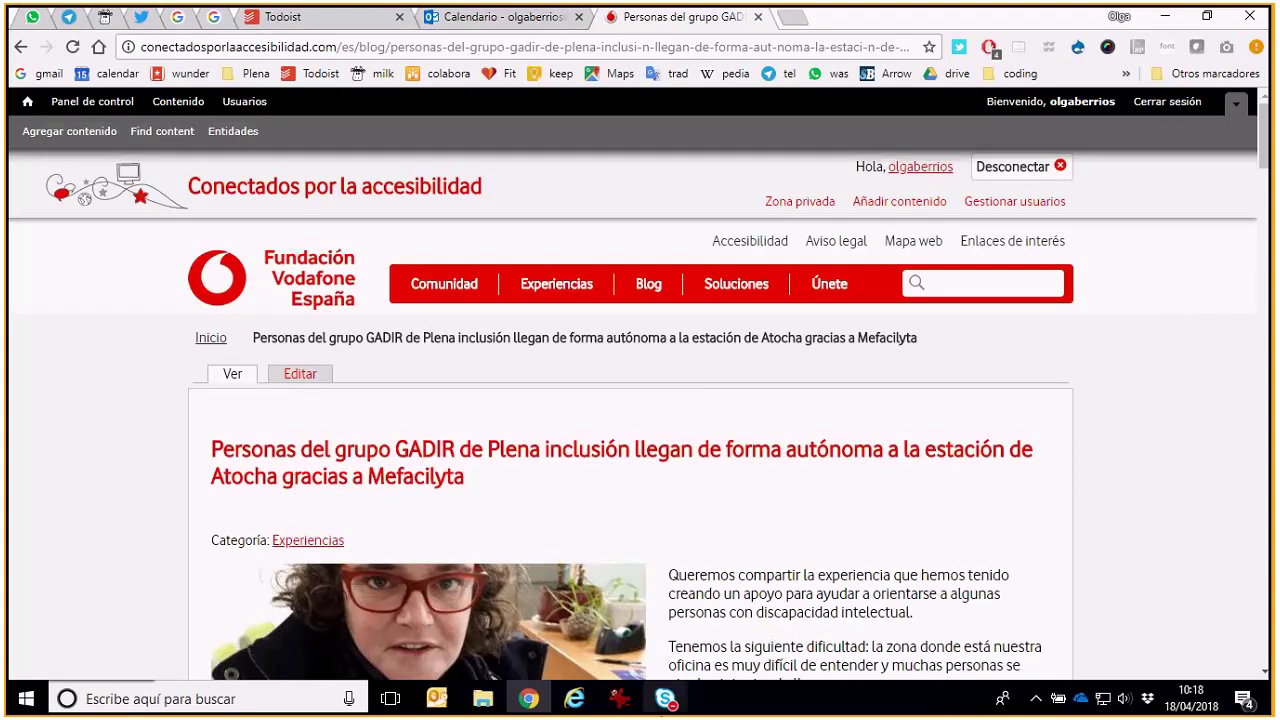
mouse_move(667, 704)
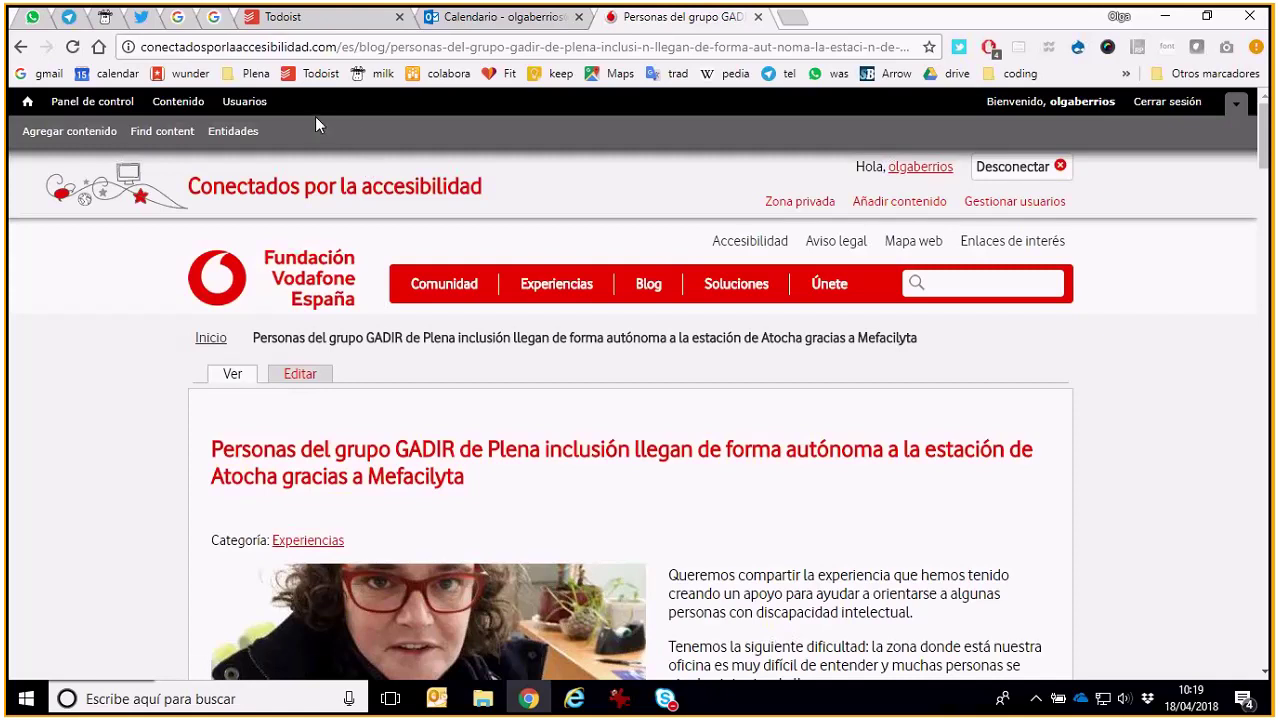
click(88, 136)
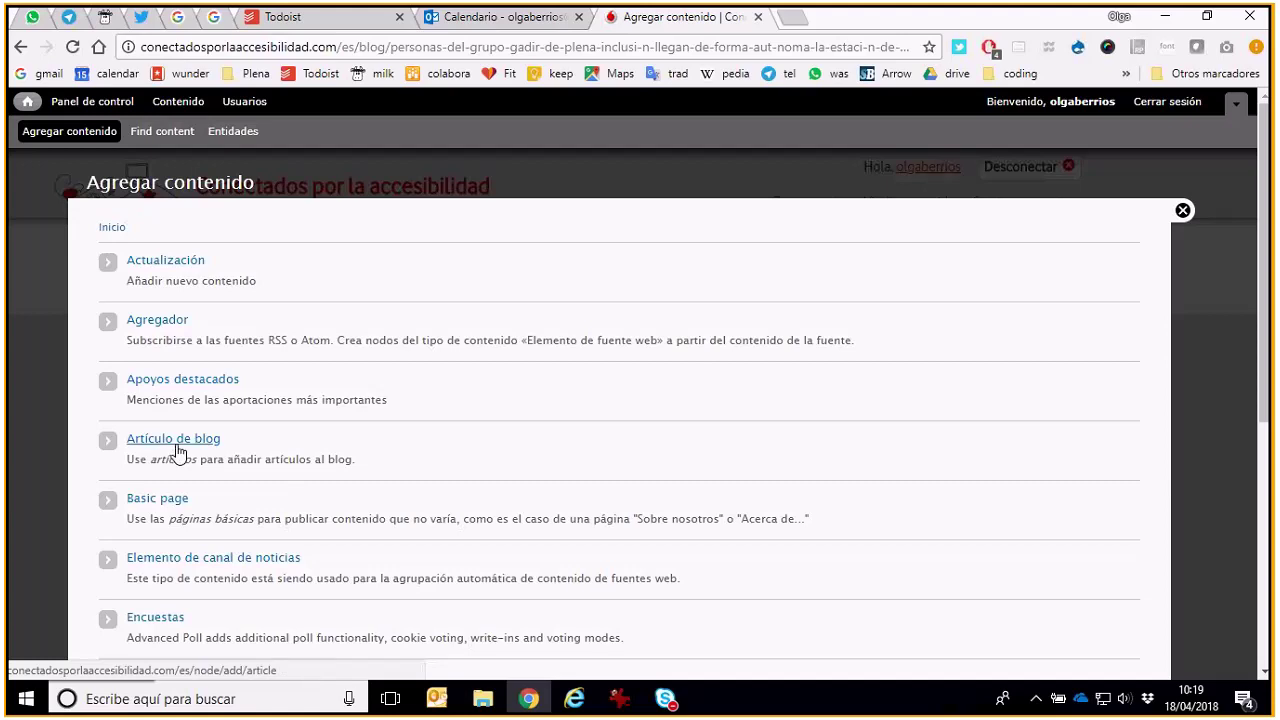
Start an Artículo de blog and set its Idioma to Español
click(178, 452)
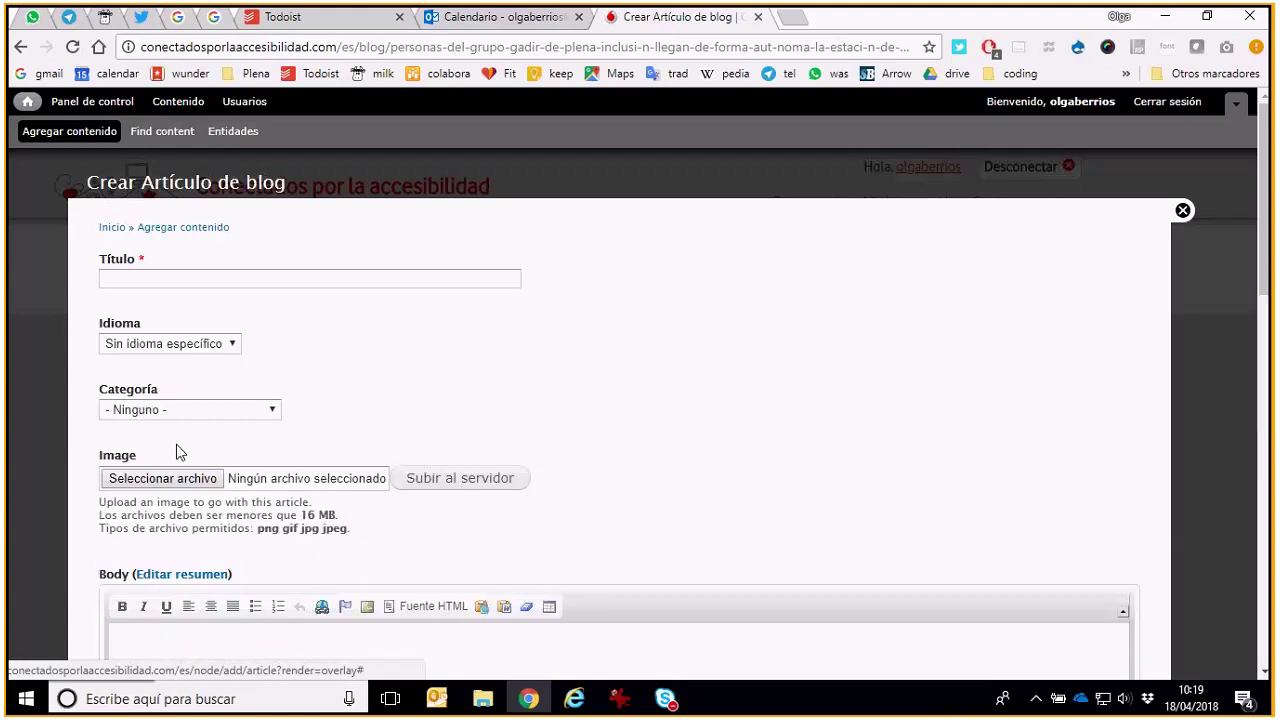
click(233, 277)
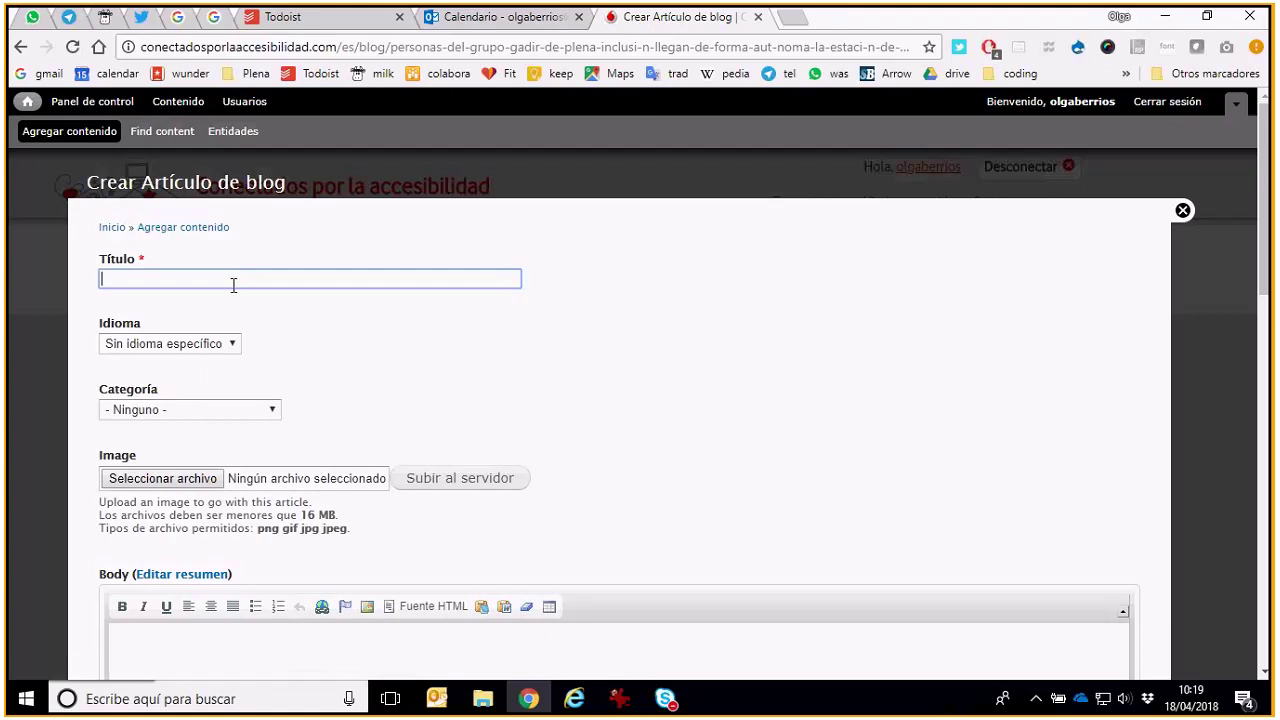
click(233, 345)
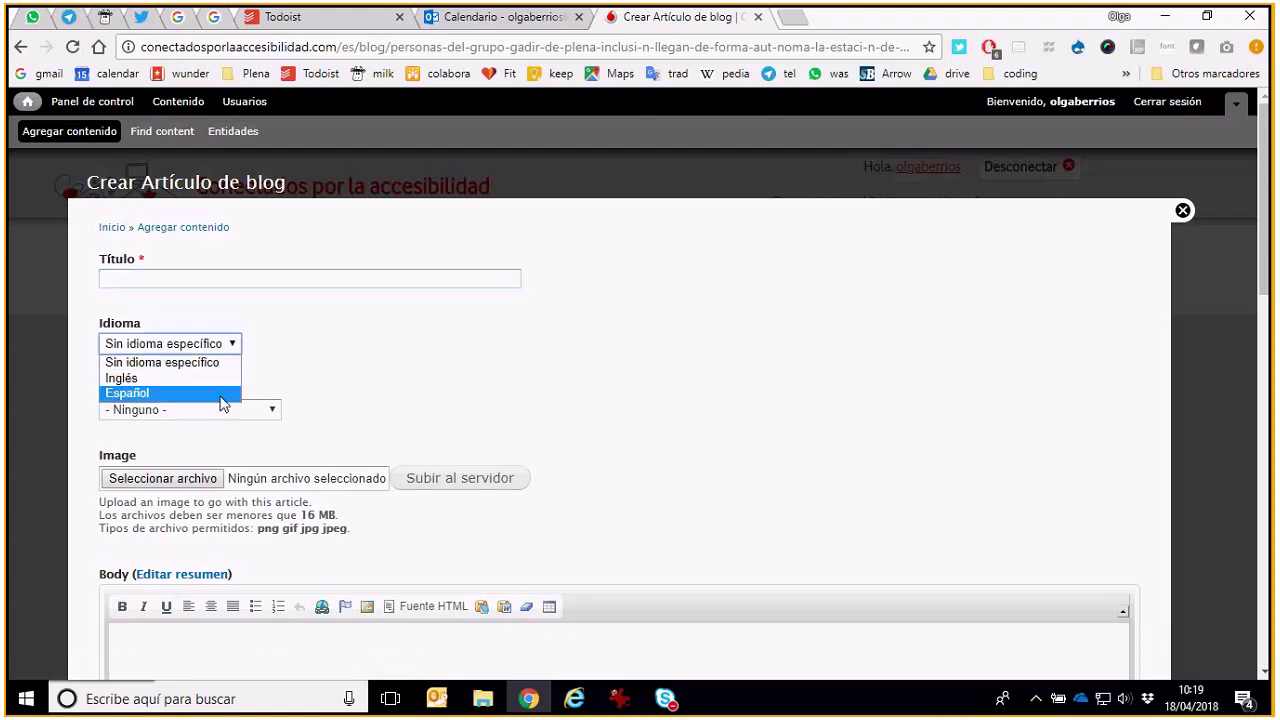
click(227, 394)
click(220, 346)
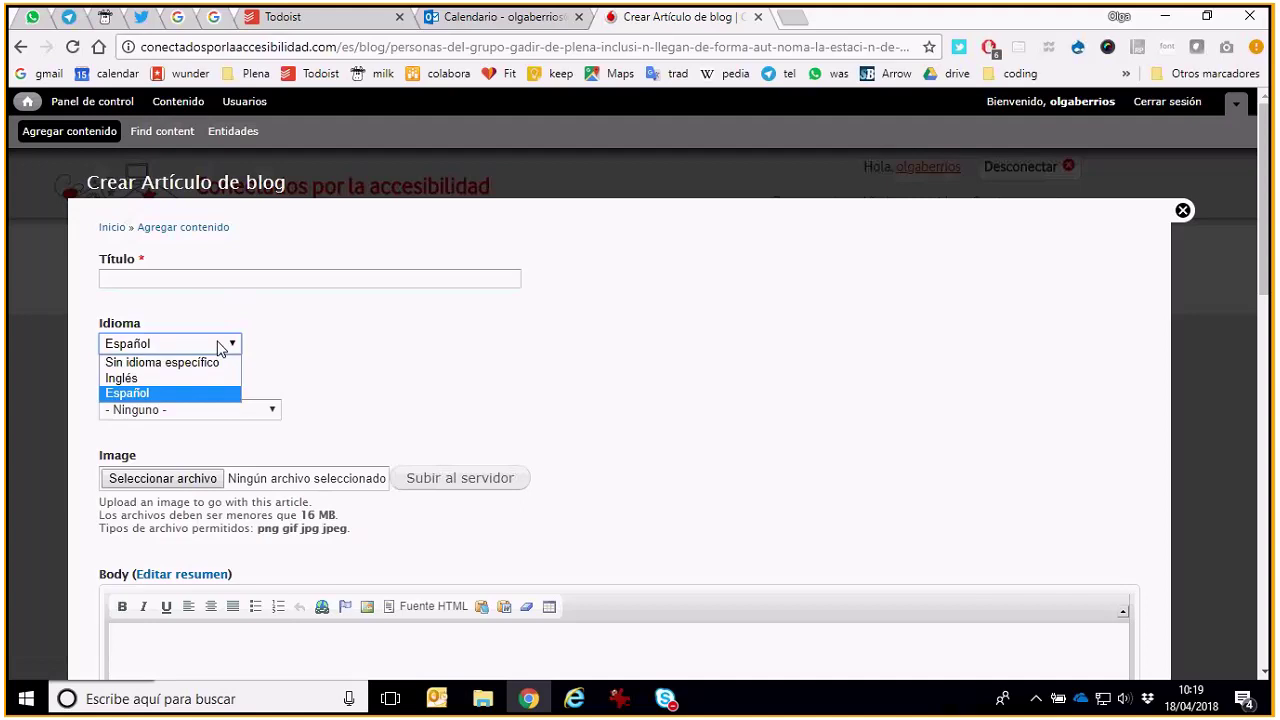
click(220, 346)
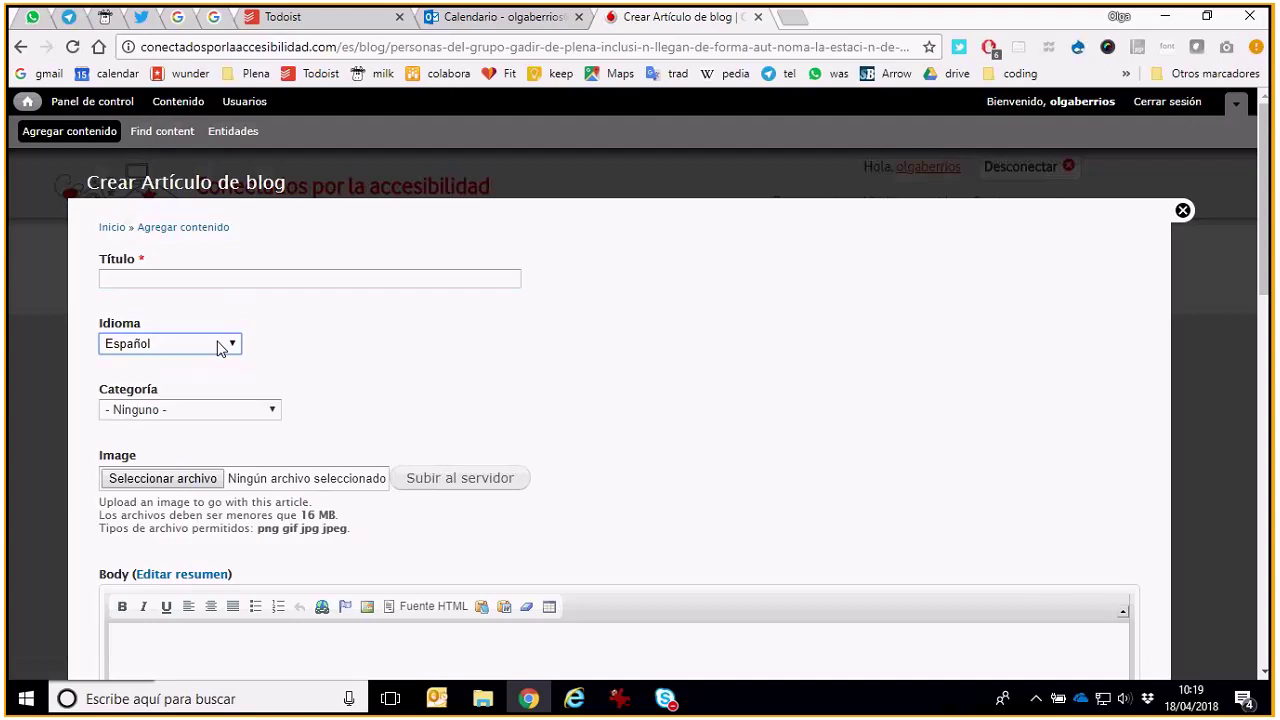
Leave Categoría as '- Ninguno -' and put the cursor in the Título field
click(240, 408)
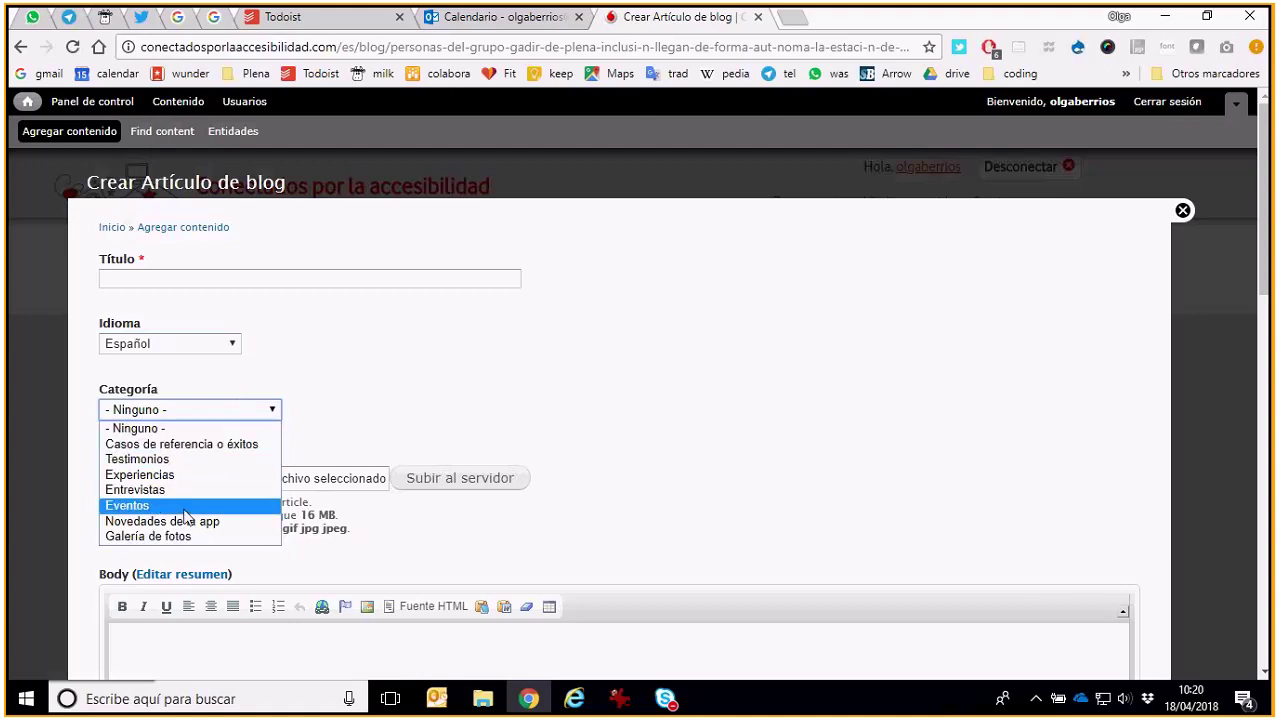
key(Up)
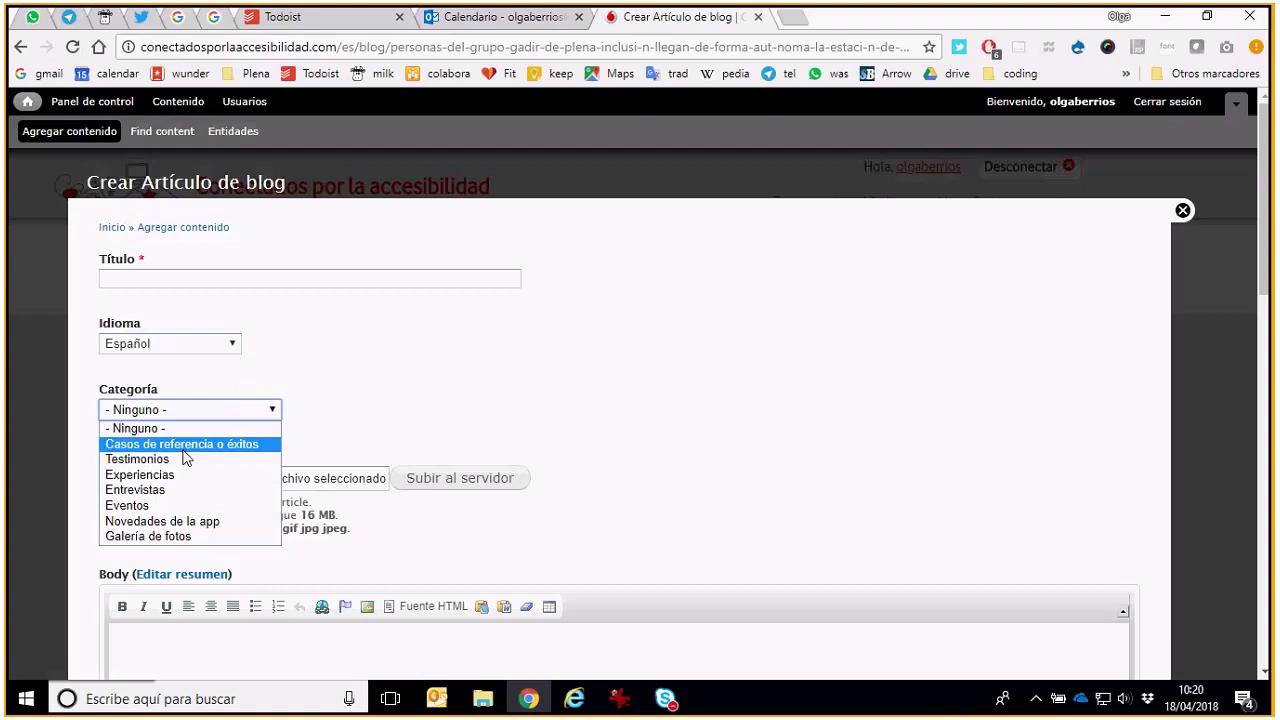
key(Up)
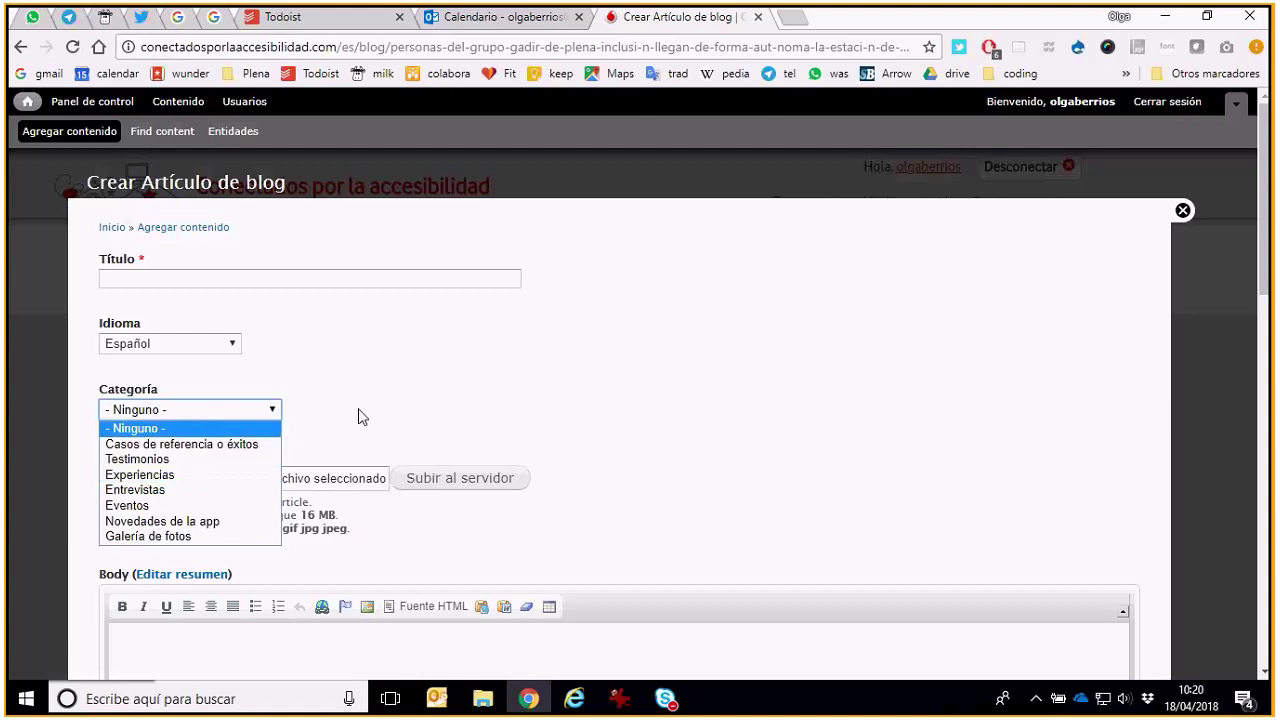
click(362, 417)
click(274, 412)
click(414, 390)
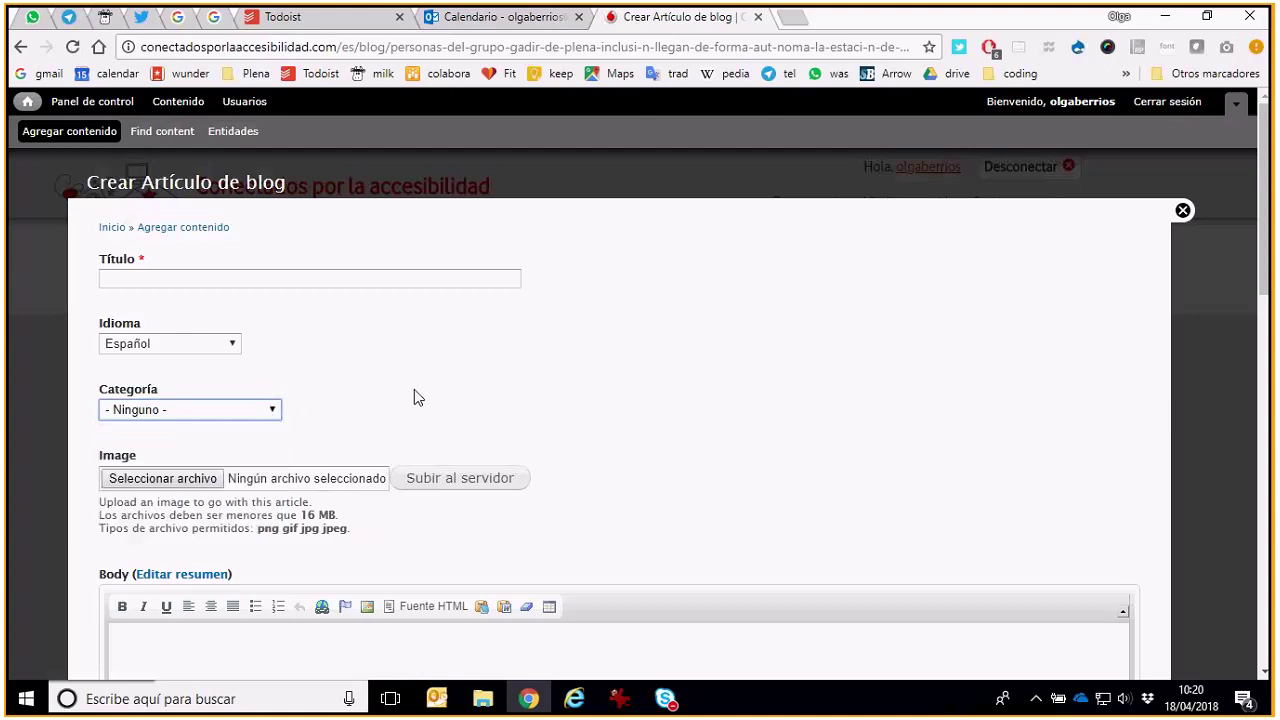
mouse_move(668, 710)
scroll(723, 378, down, 1)
scroll(723, 378, up, 1)
click(482, 279)
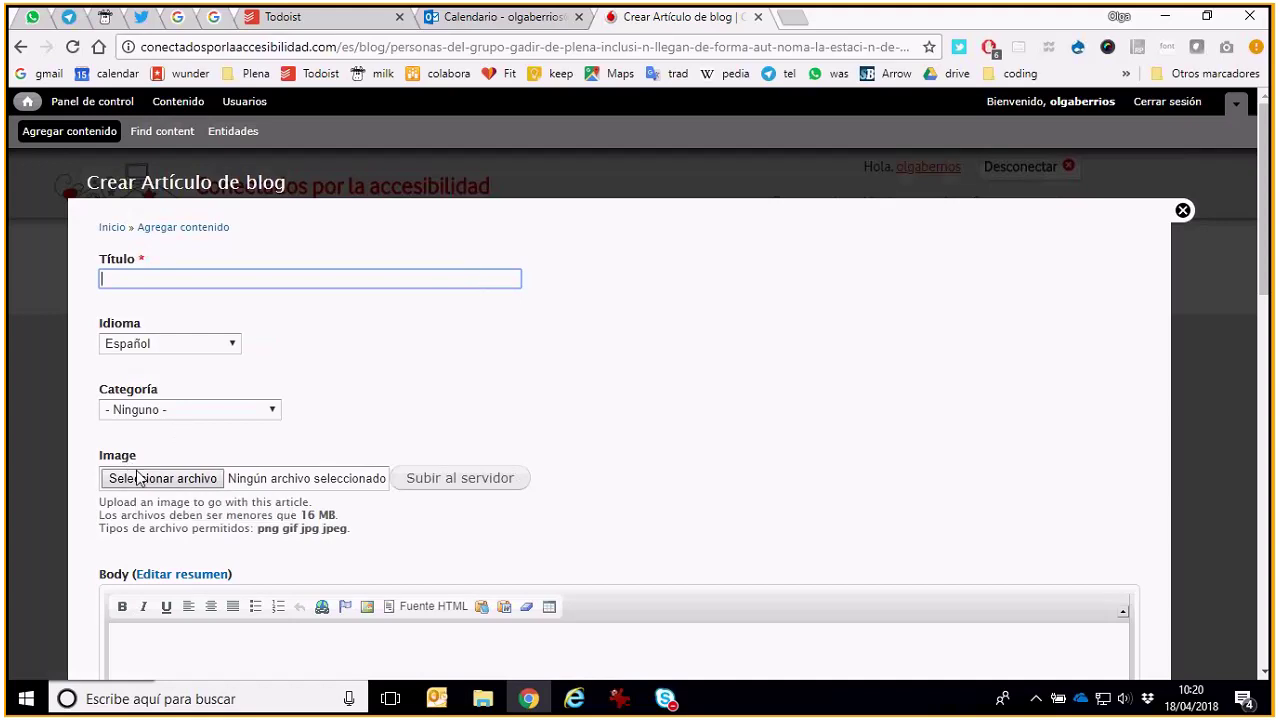
Load the site home in a second tab, then pick foto destacada.jpg for the article's Image
click(796, 20)
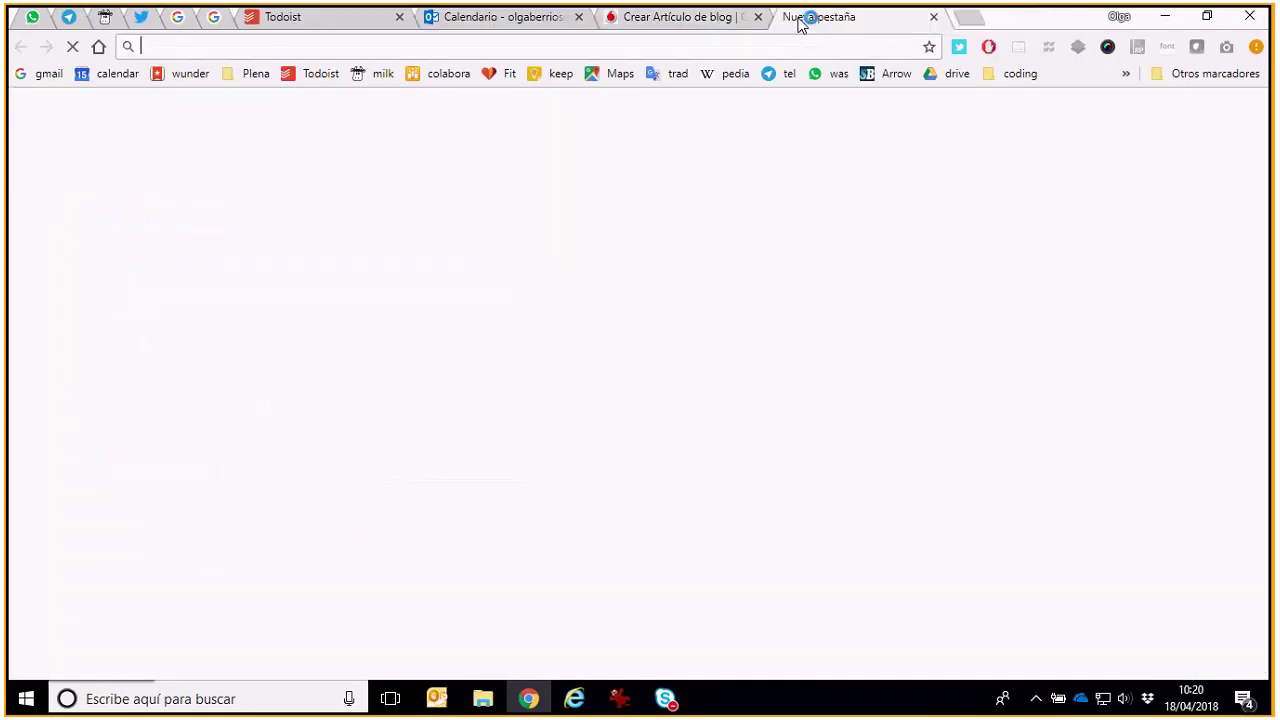
text(co)
key(Return)
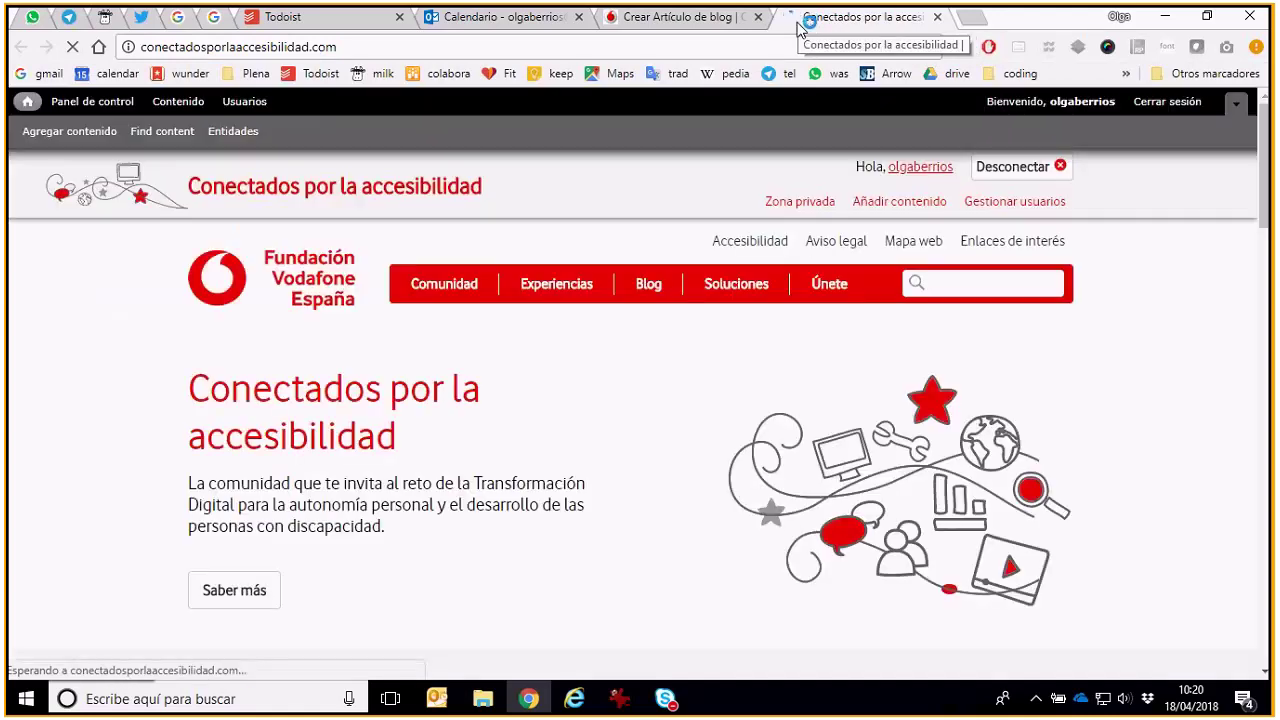
scroll(644, 376, down, 1)
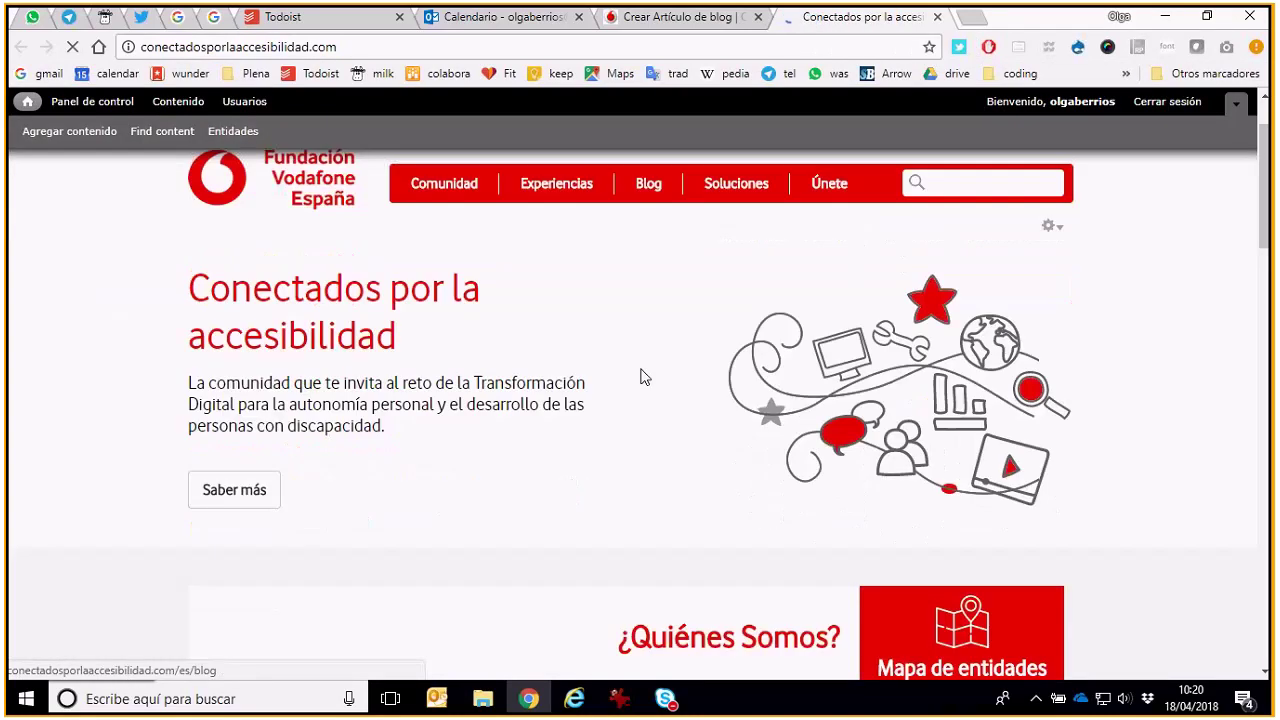
scroll(644, 376, down, 10)
scroll(716, 372, up, 9)
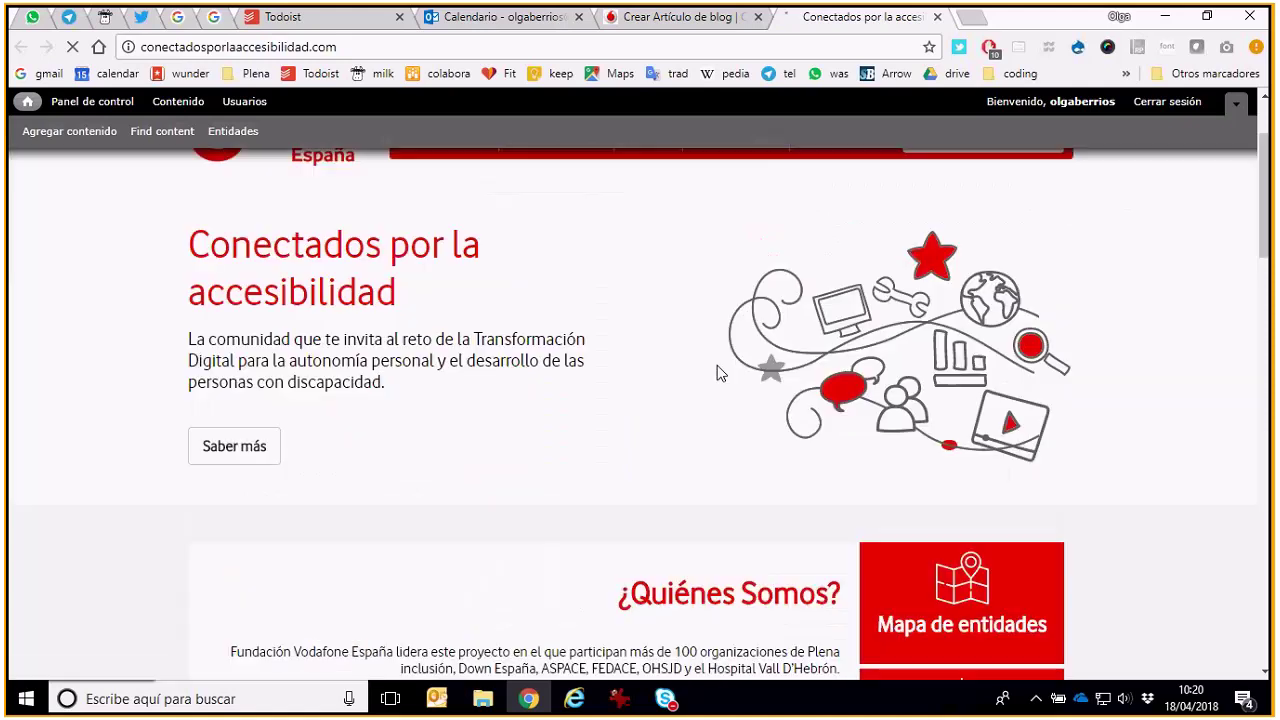
scroll(718, 372, up, 2)
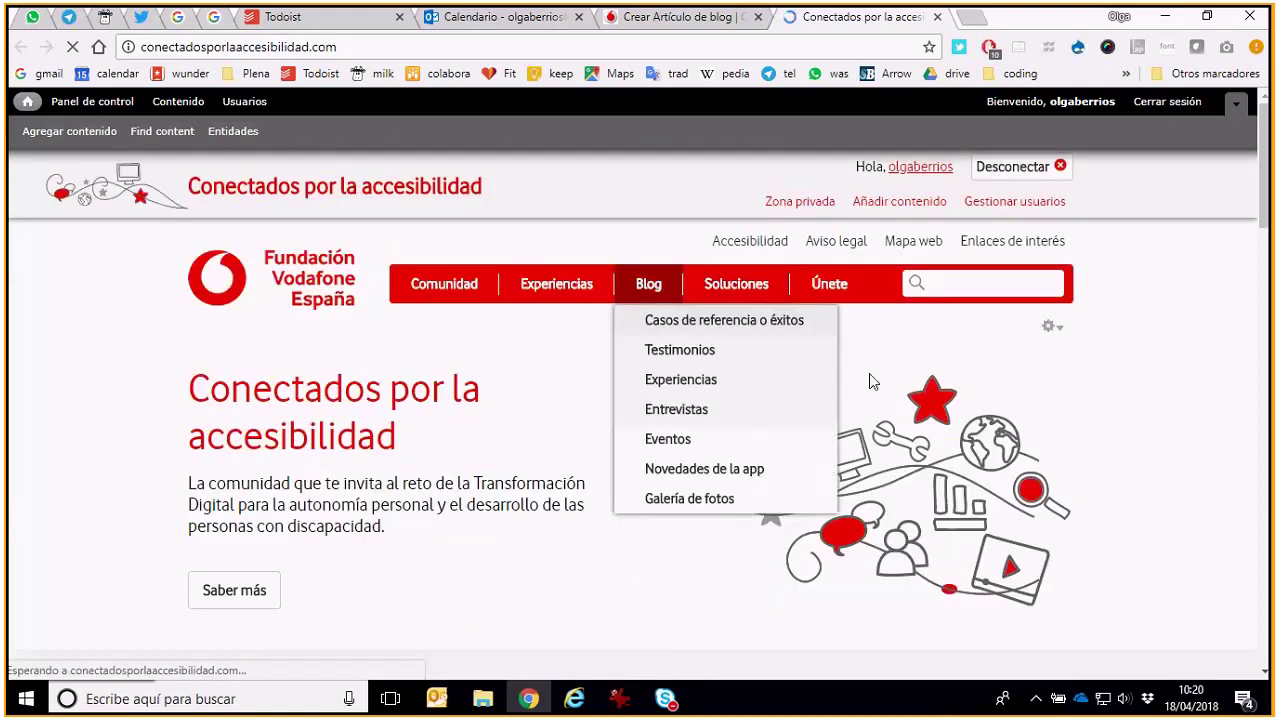
scroll(468, 512, down, 2)
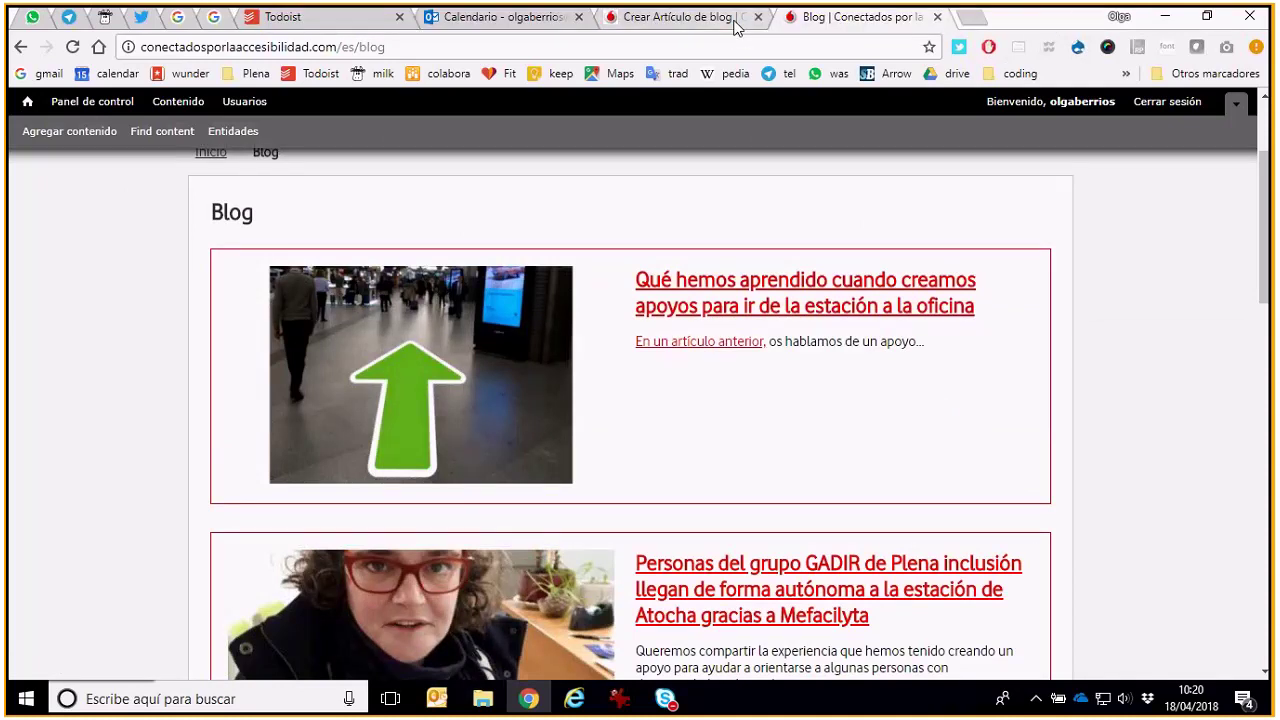
click(735, 27)
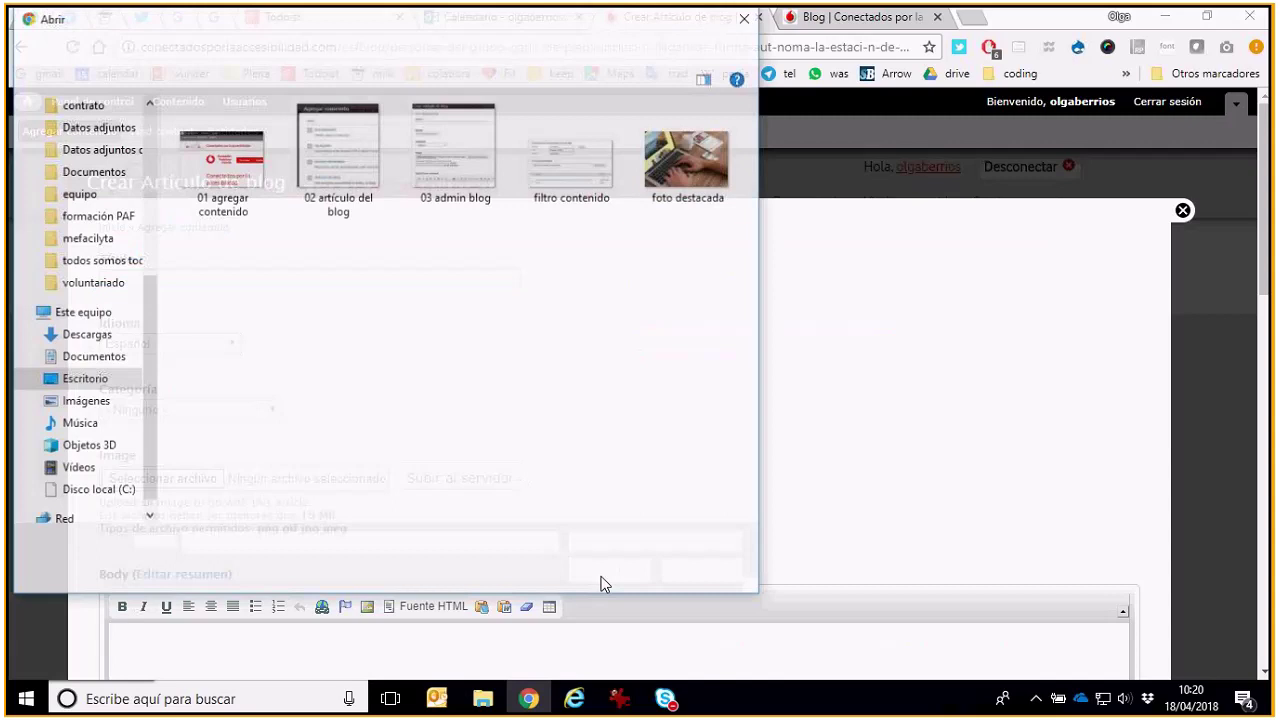
double_click(708, 165)
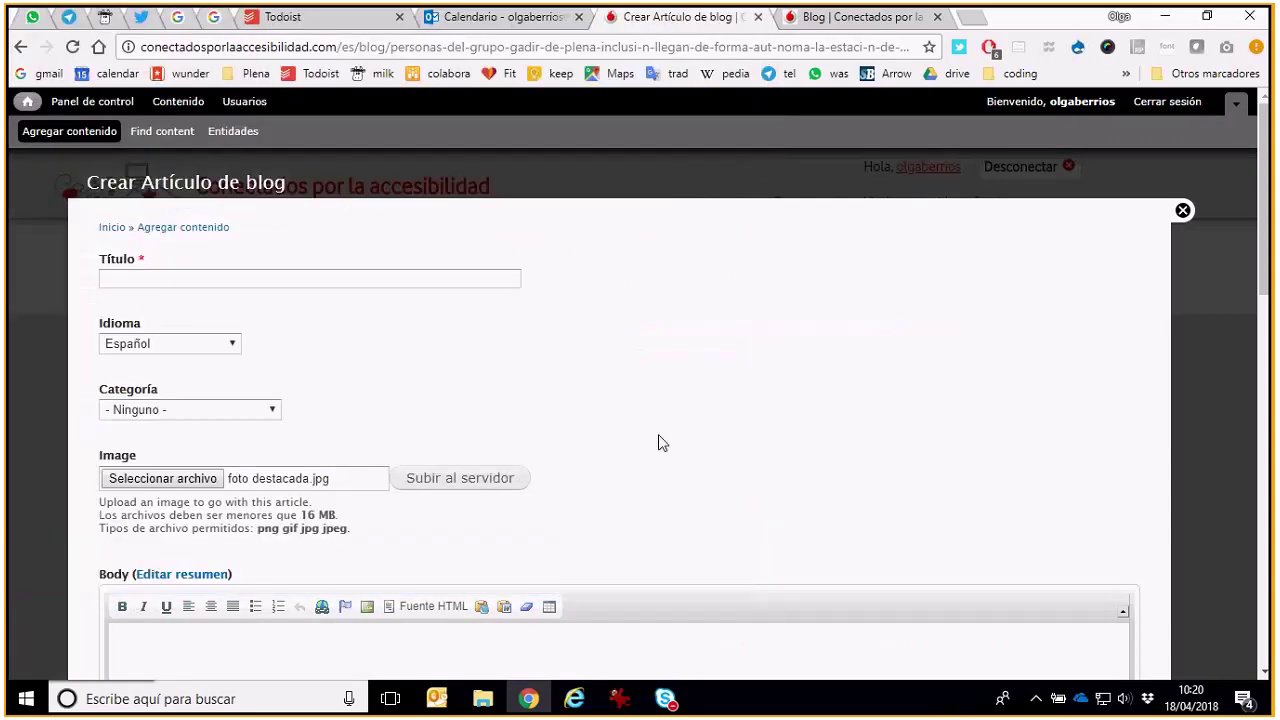
Upload the image and give it the alt text 'Persona usando un ordenador'
click(450, 484)
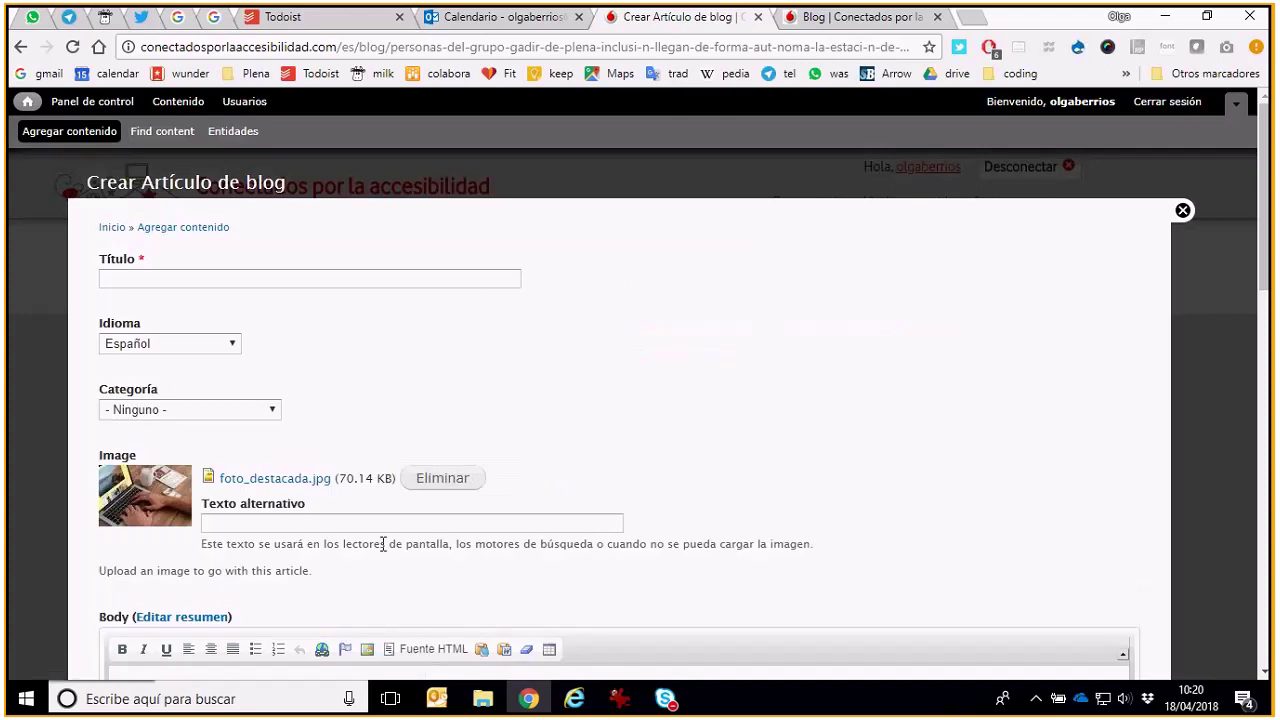
click(391, 528)
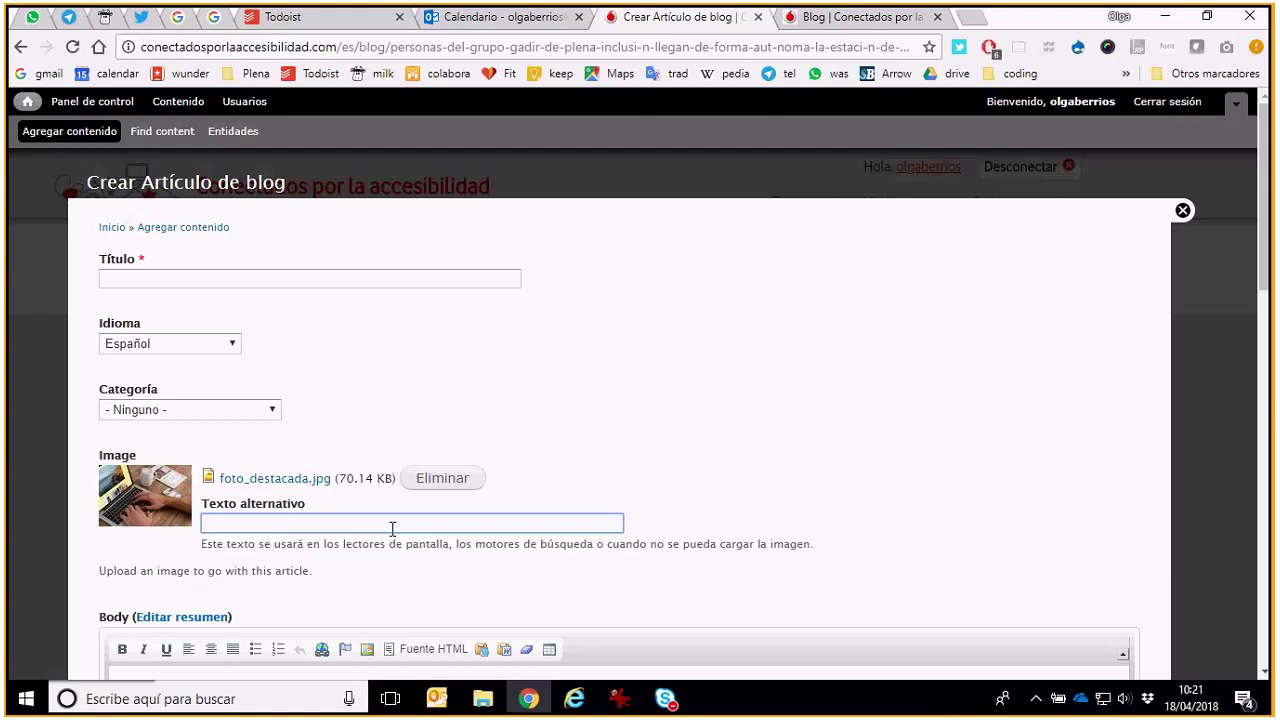
text(Persona usando un orden)
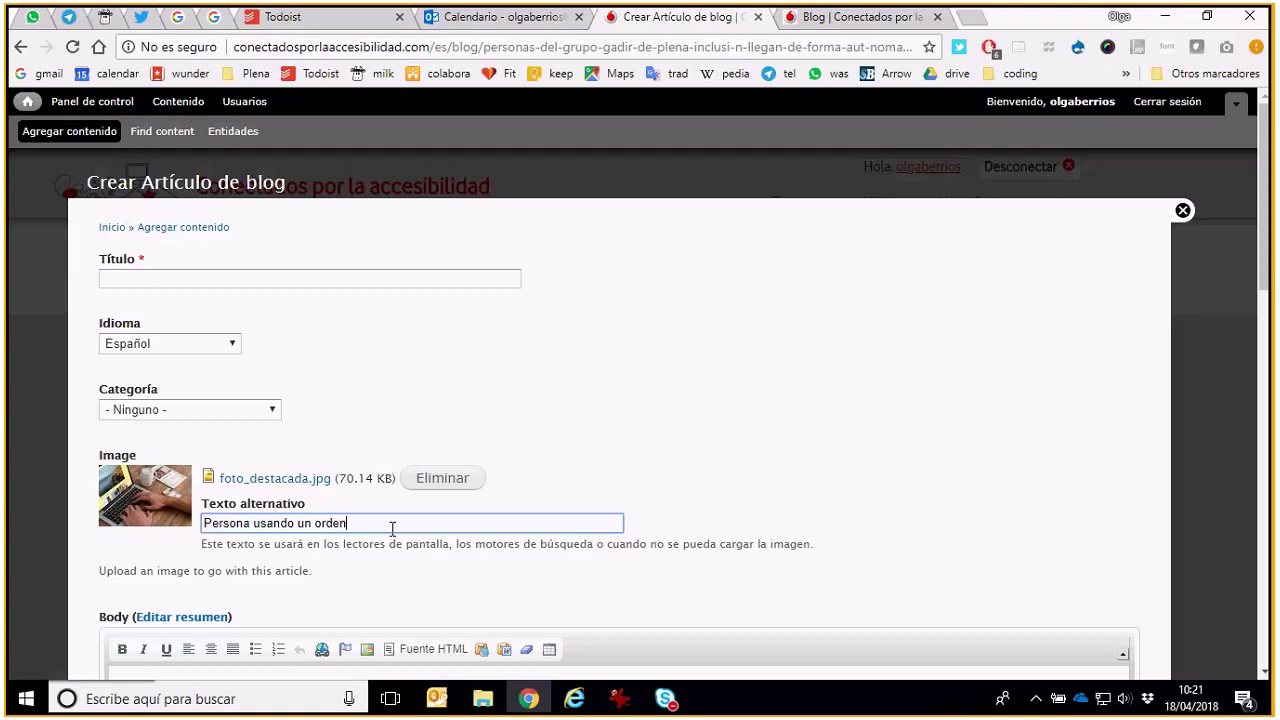
text(ador)
Begin the body with 'Como decíamos en el artículo anterior,'
scroll(392, 527, down, 1)
scroll(392, 528, down, 1)
click(392, 528)
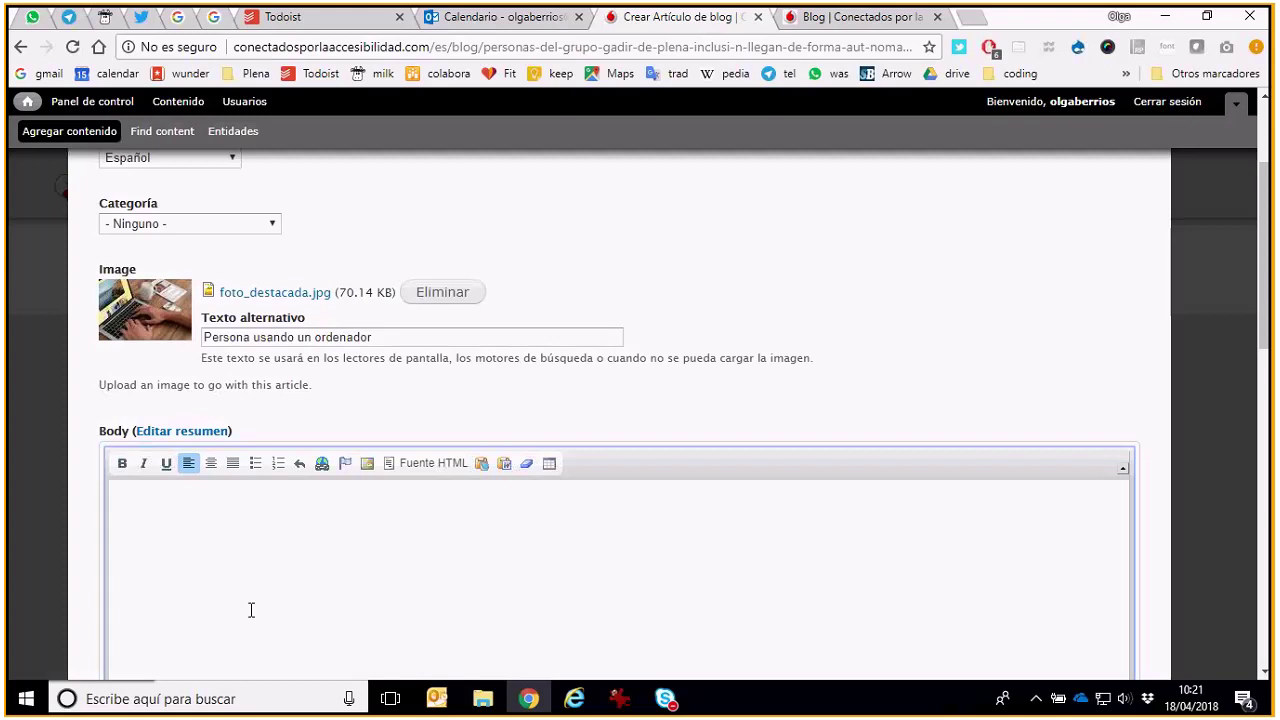
text(Como decíamos en el artículo anterior,)
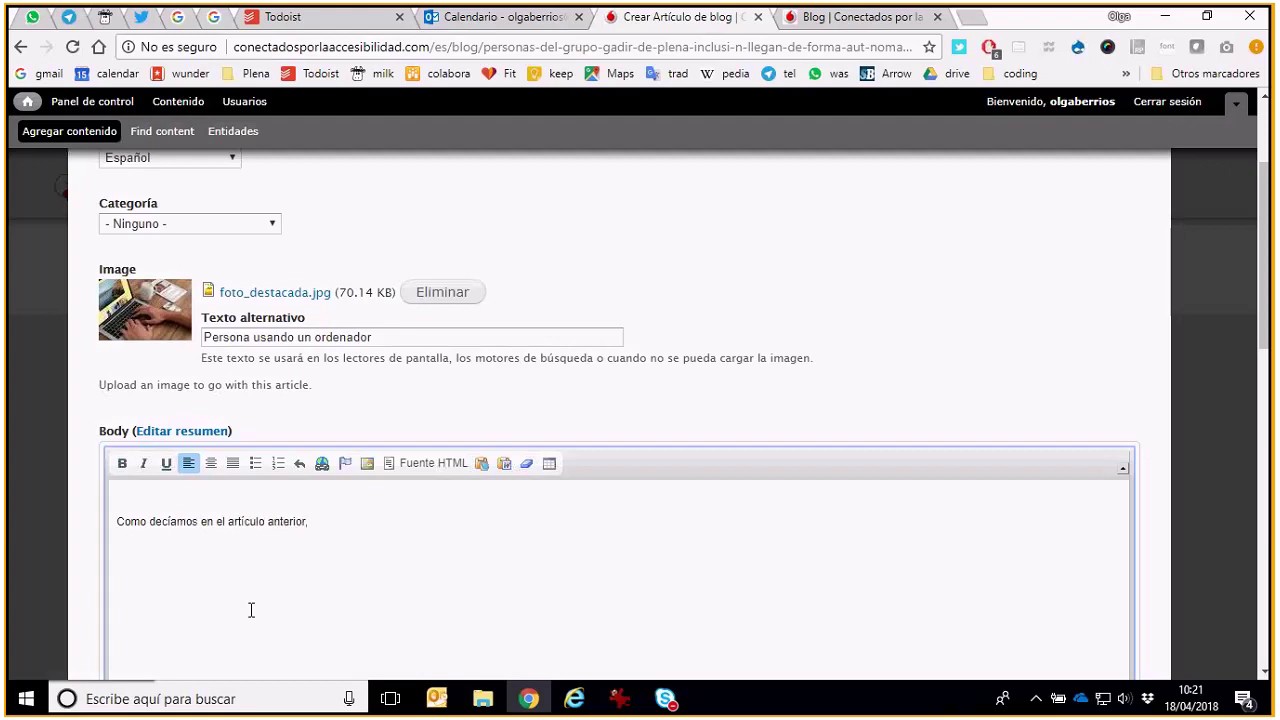
Copy the link address of the GADIR article from the Blog tab
click(829, 18)
scroll(725, 440, down, 2)
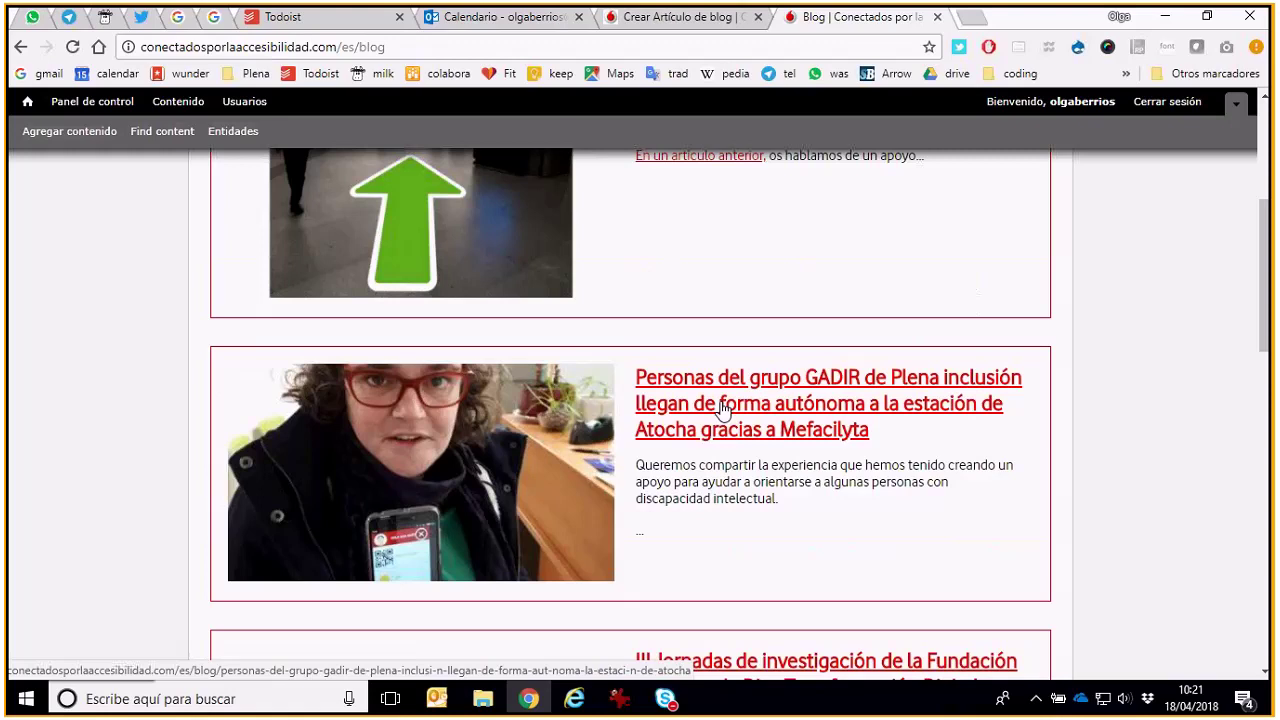
right_click(722, 408)
click(777, 513)
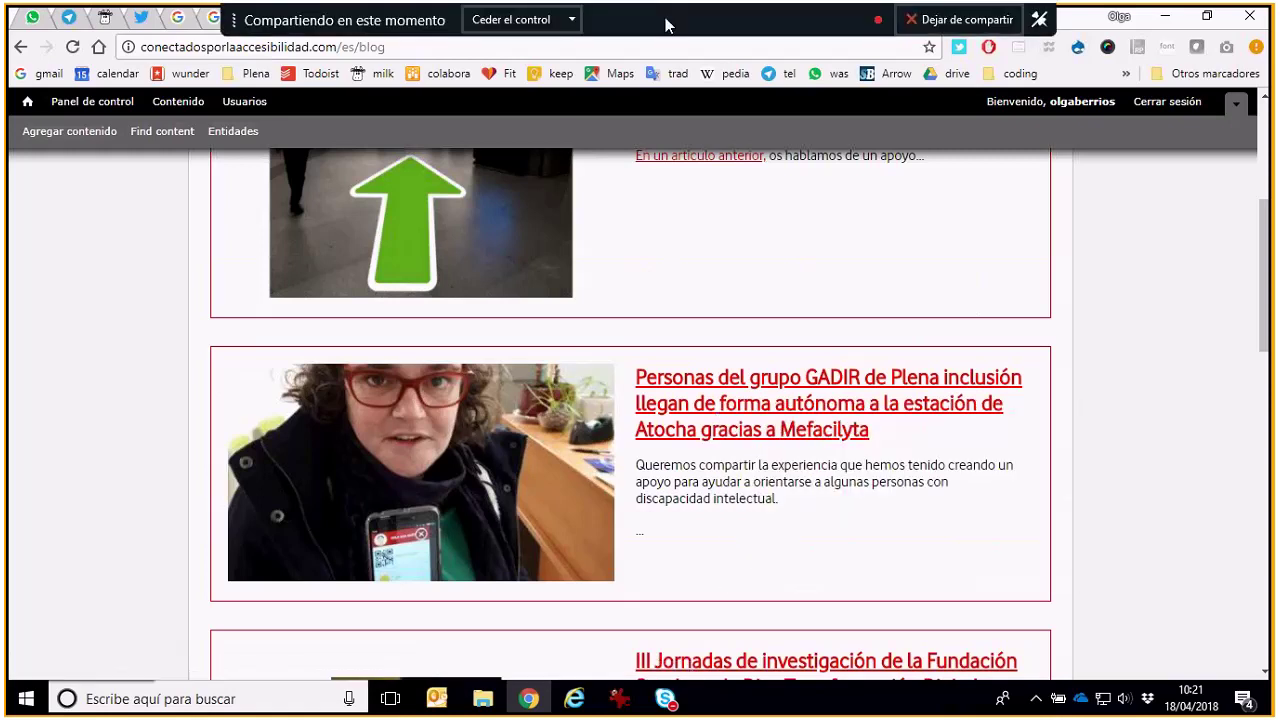
Link 'Como decíamos en el artículo anterior,' to the GADIR article and move to the next line
click(665, 17)
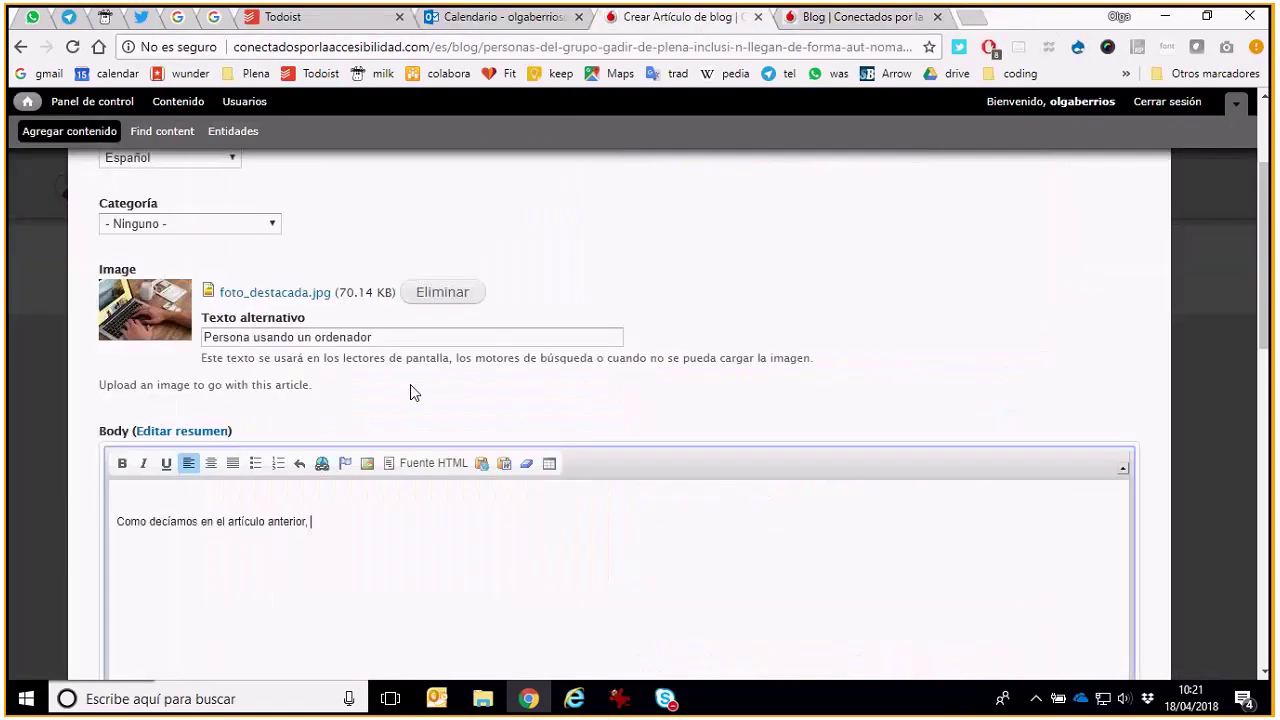
double_click(300, 521)
drag(312, 521, 101, 521)
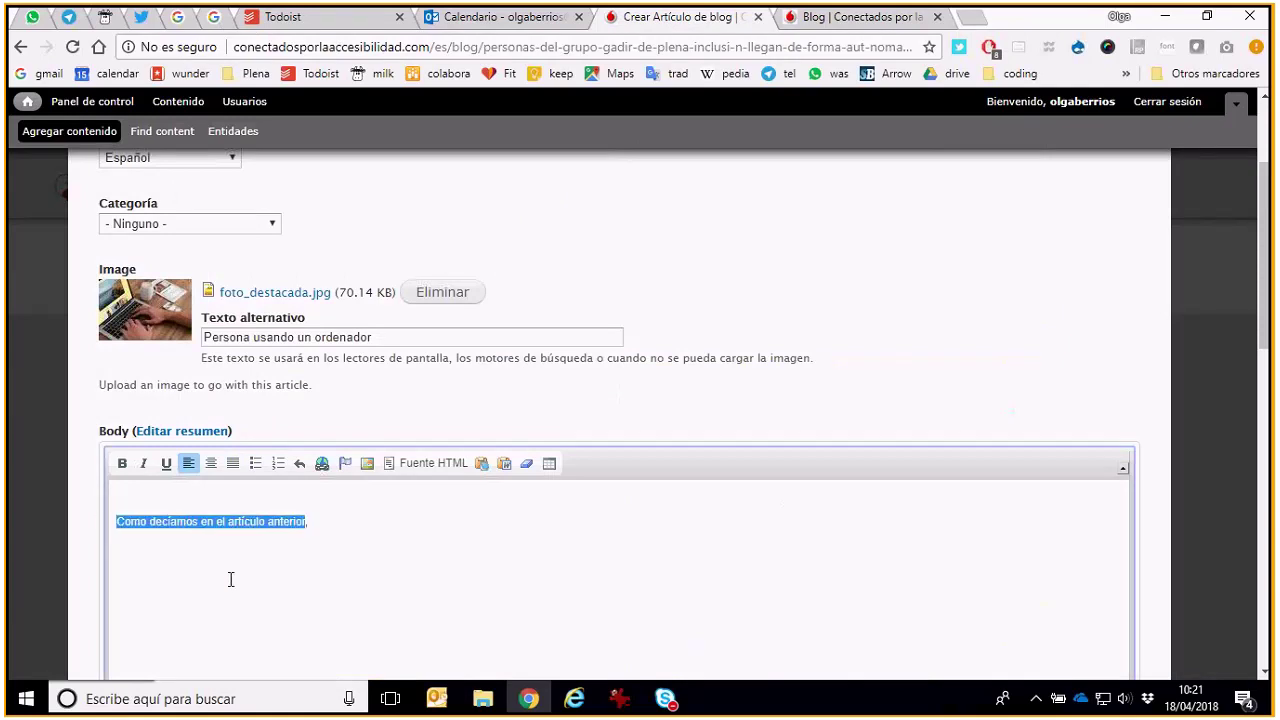
click(322, 465)
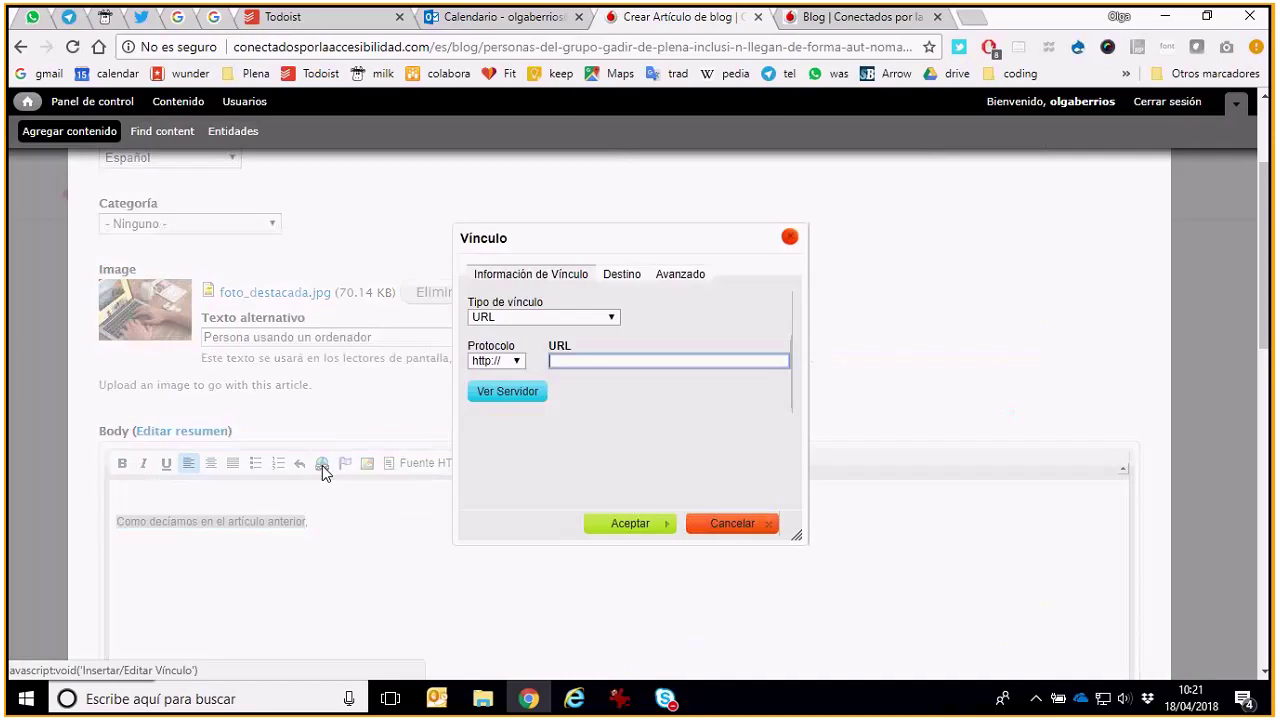
right_click(575, 361)
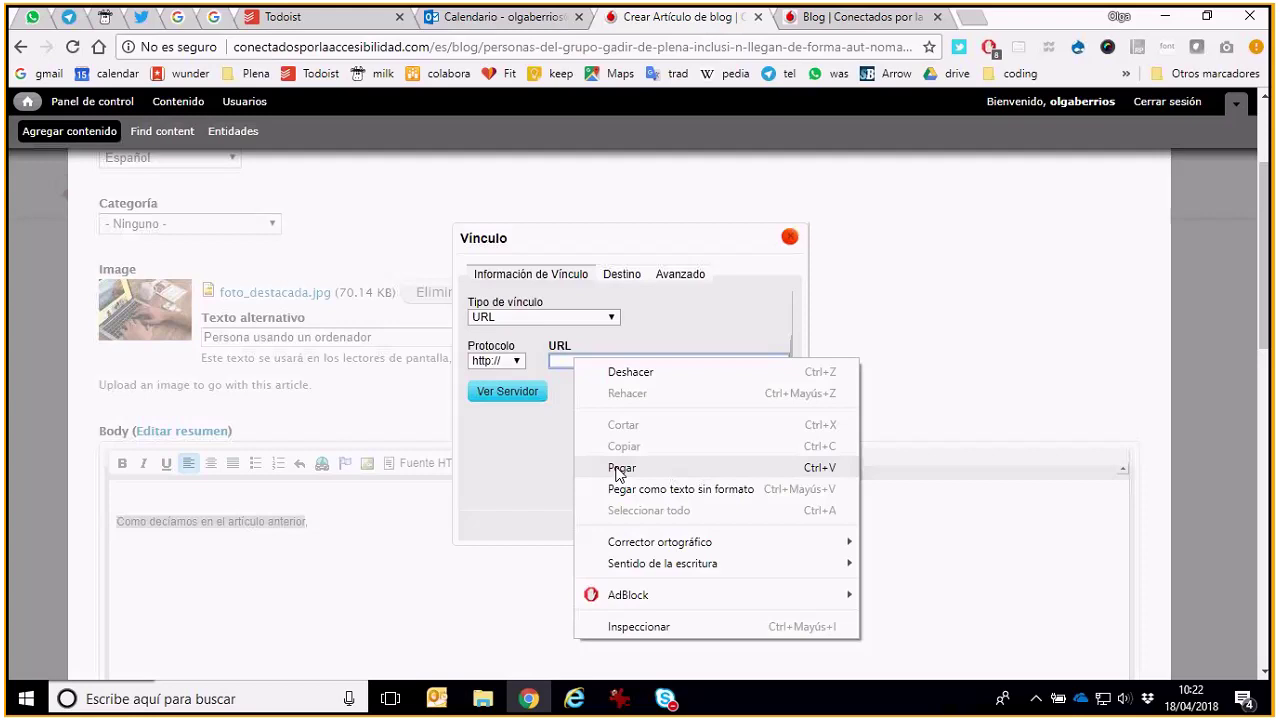
click(620, 468)
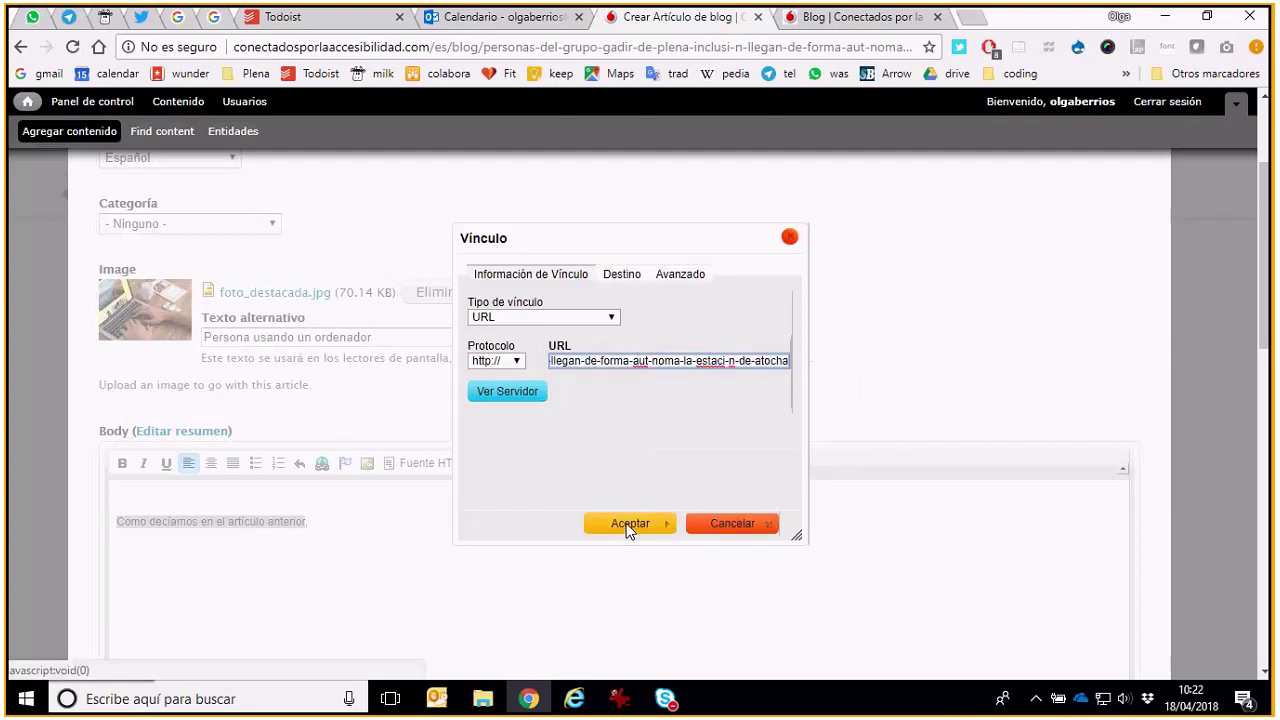
click(634, 520)
click(332, 539)
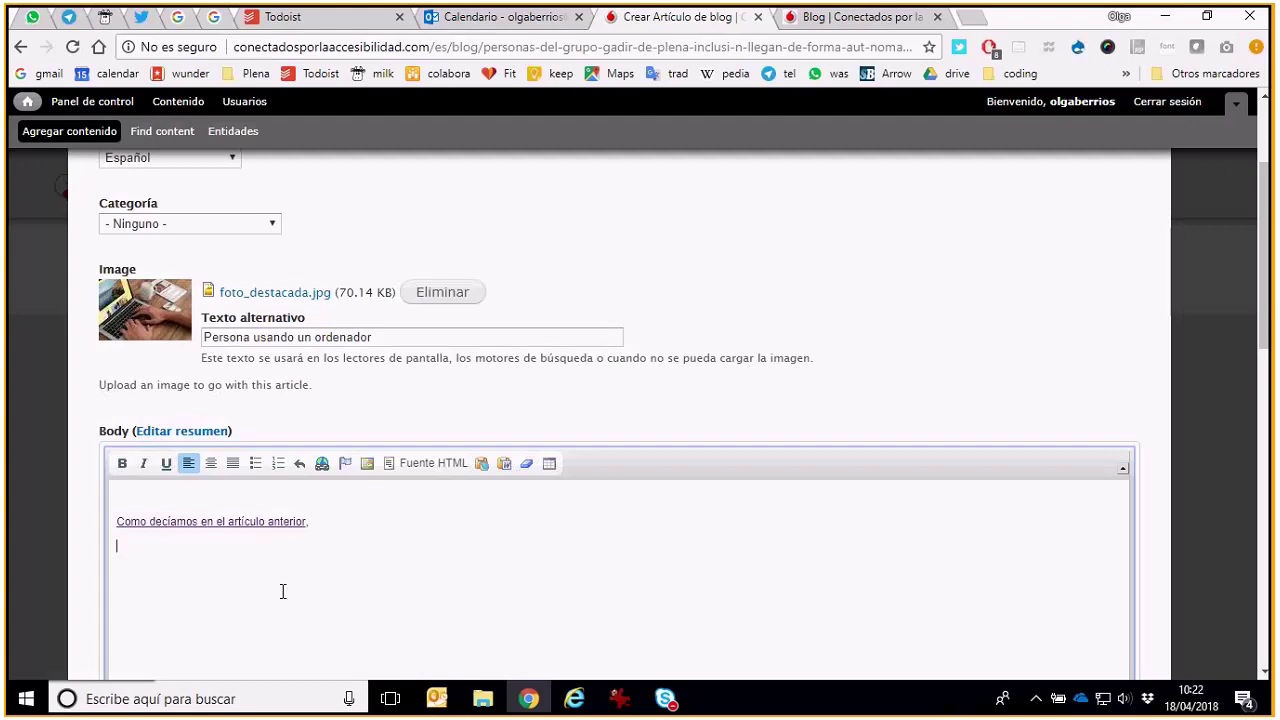
Upload foto destacada.jpg to the server through the editor's image browser
click(369, 464)
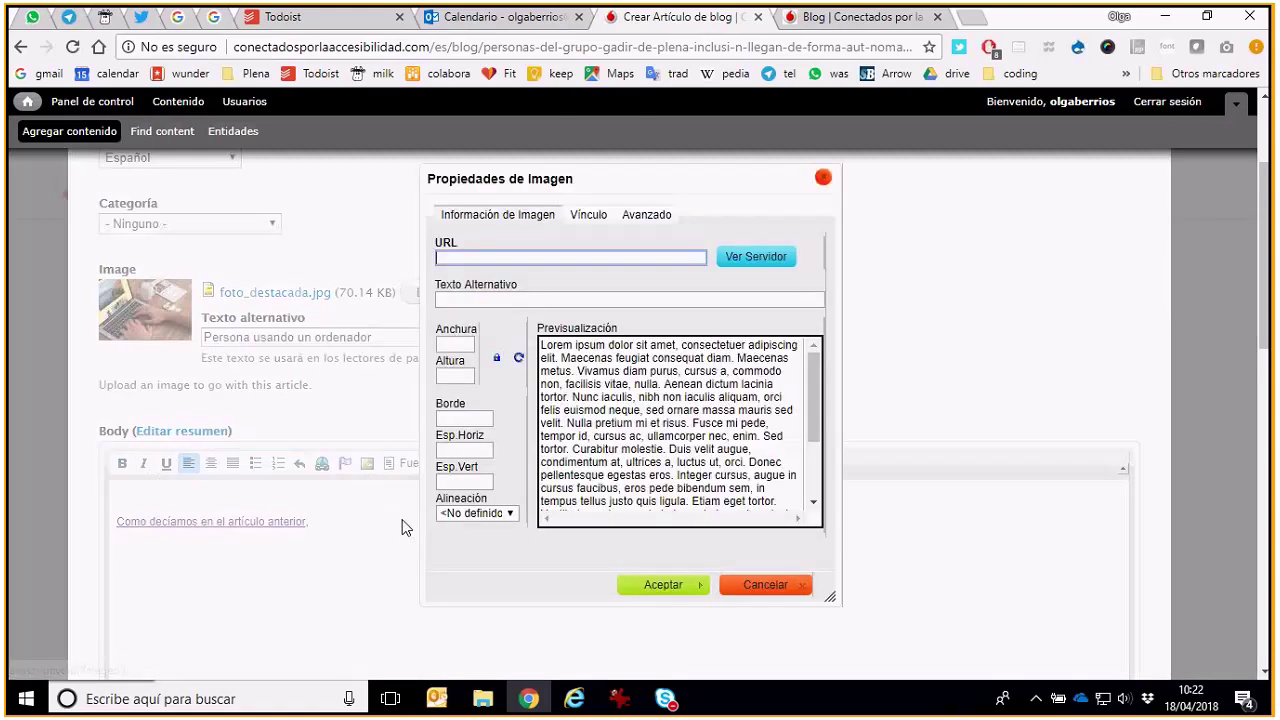
click(777, 256)
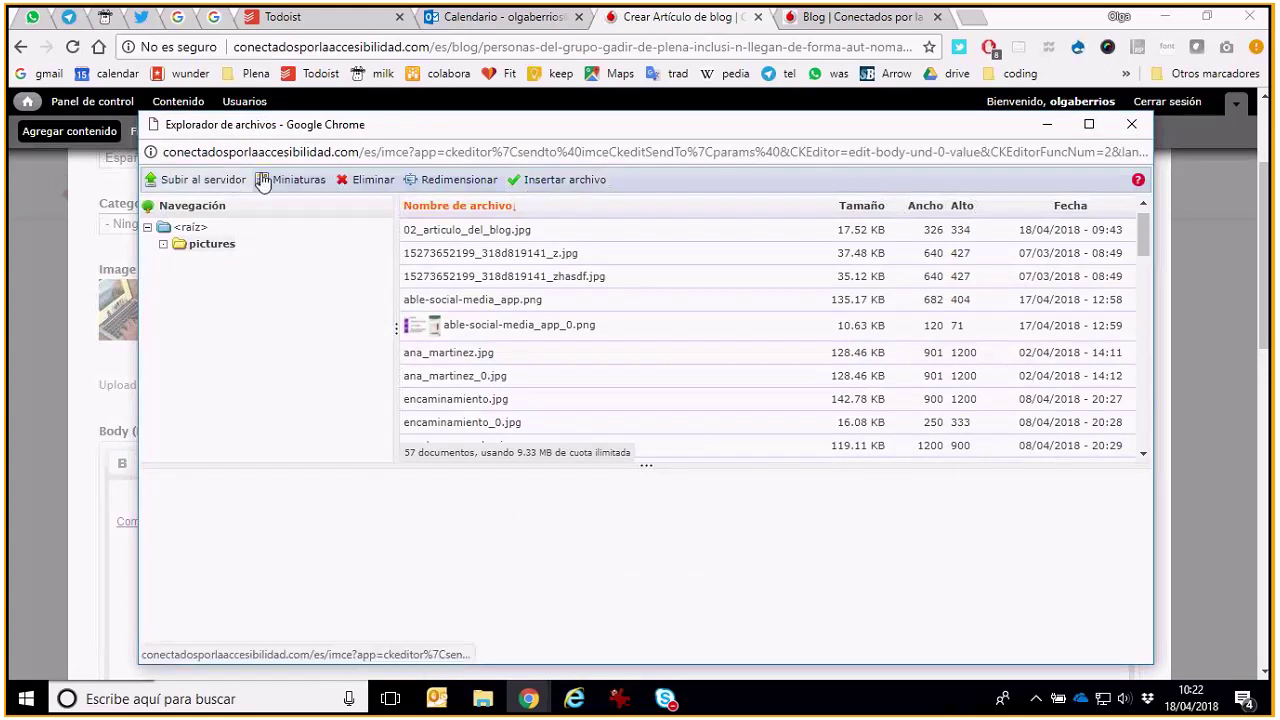
click(209, 183)
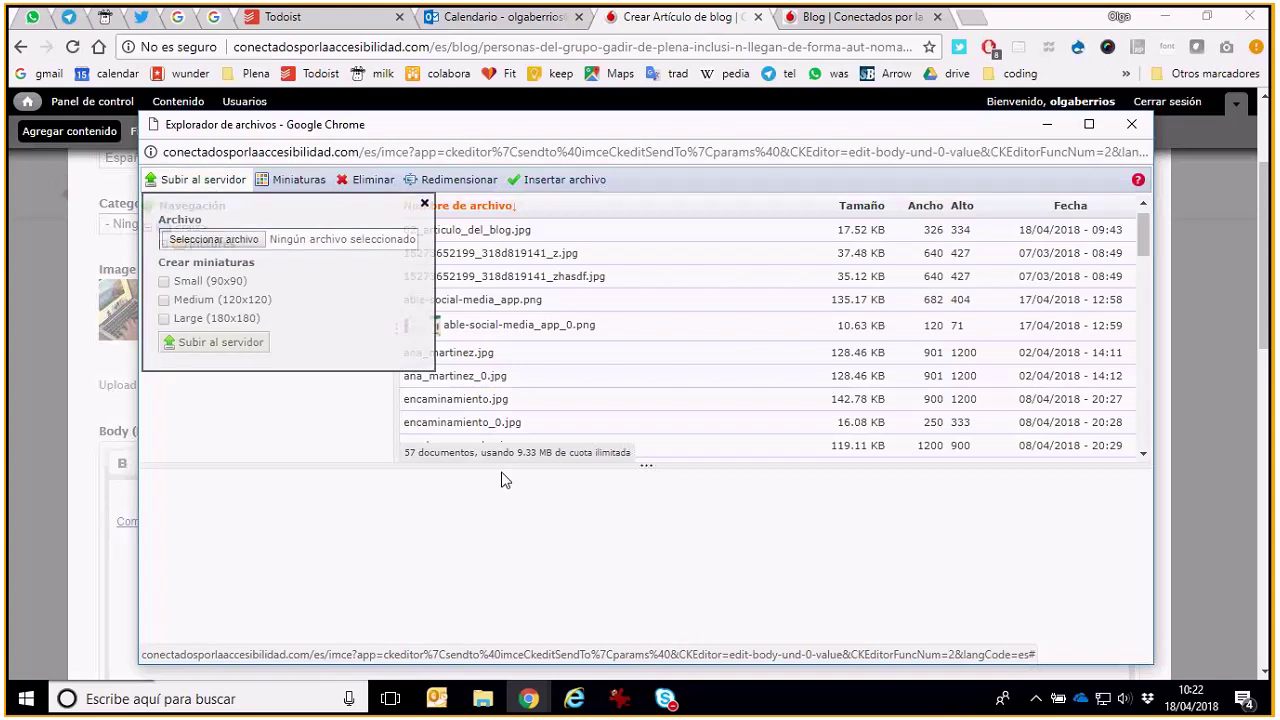
click(213, 239)
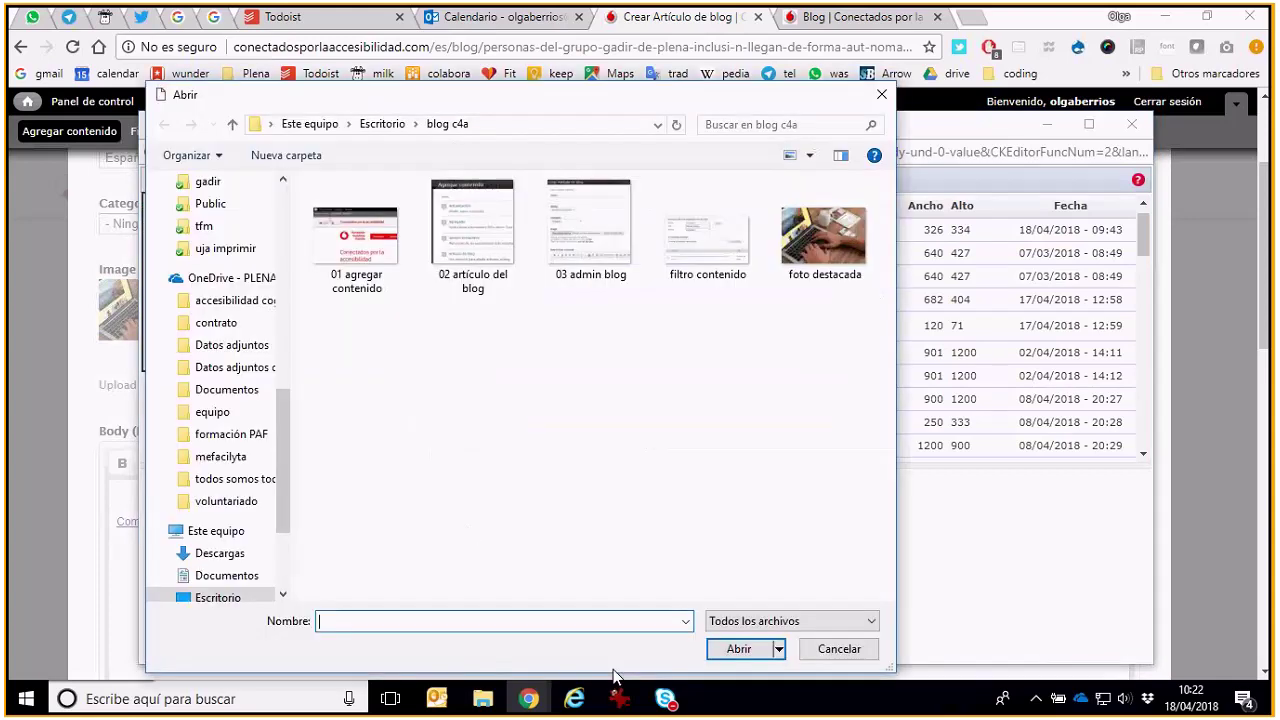
double_click(822, 240)
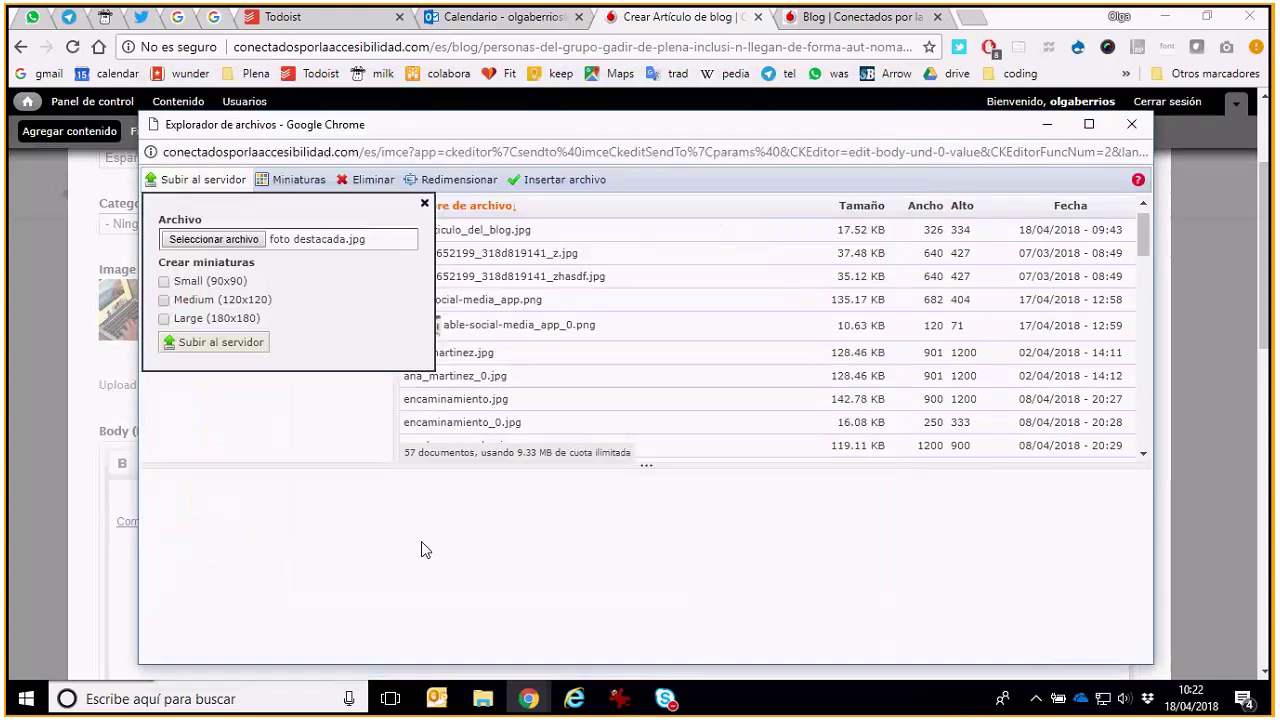
click(248, 346)
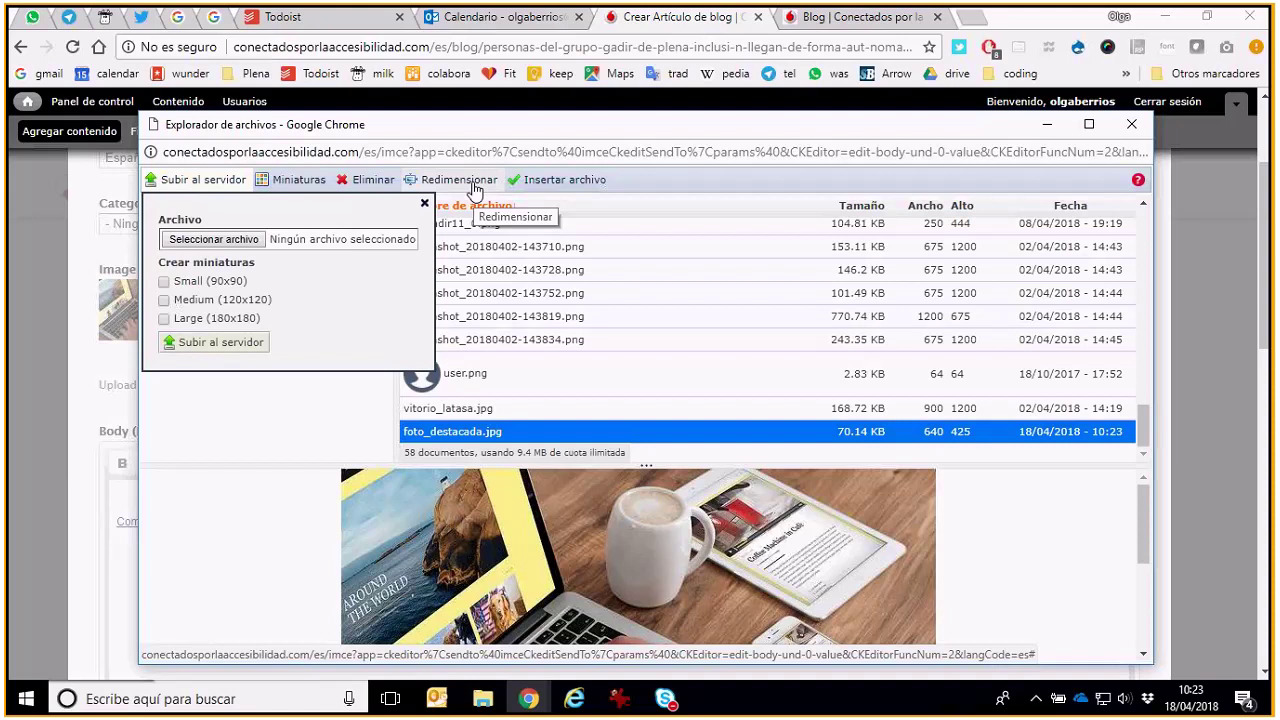
Resize foto_destacada.jpg to width 400, creating the 400 × 266 copy foto_destacada_0.jpg
click(474, 190)
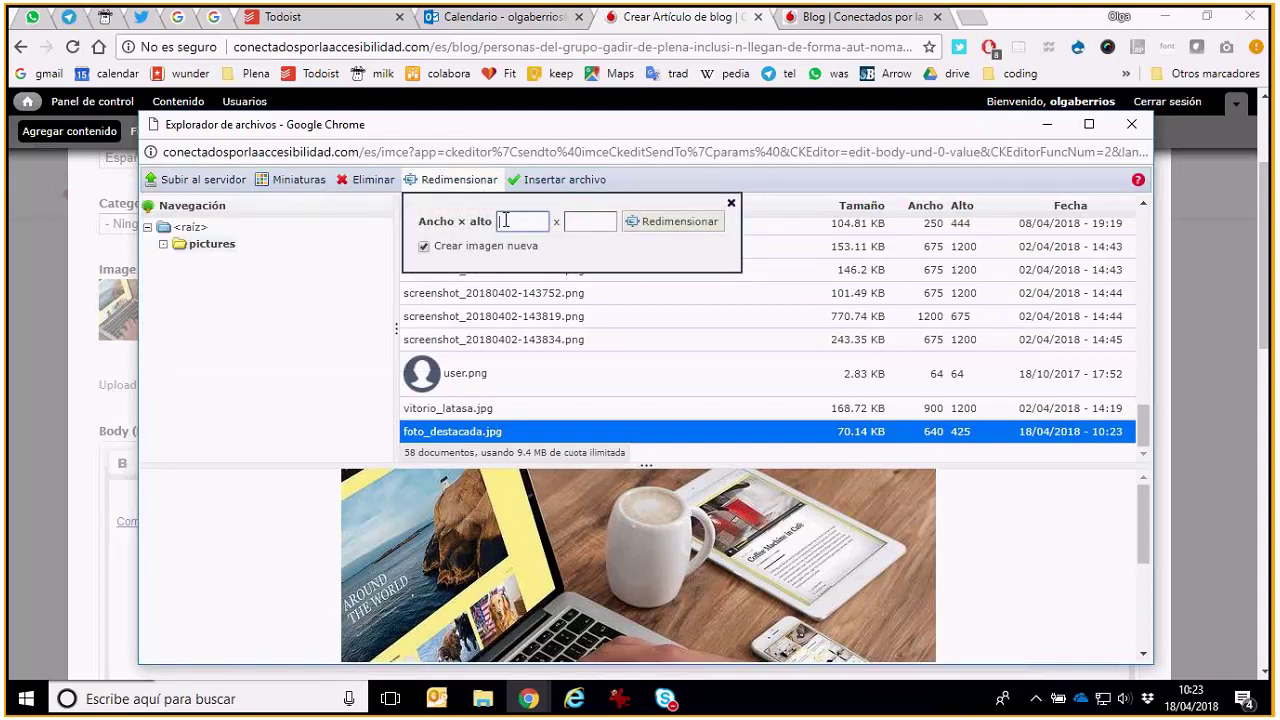
text(400)
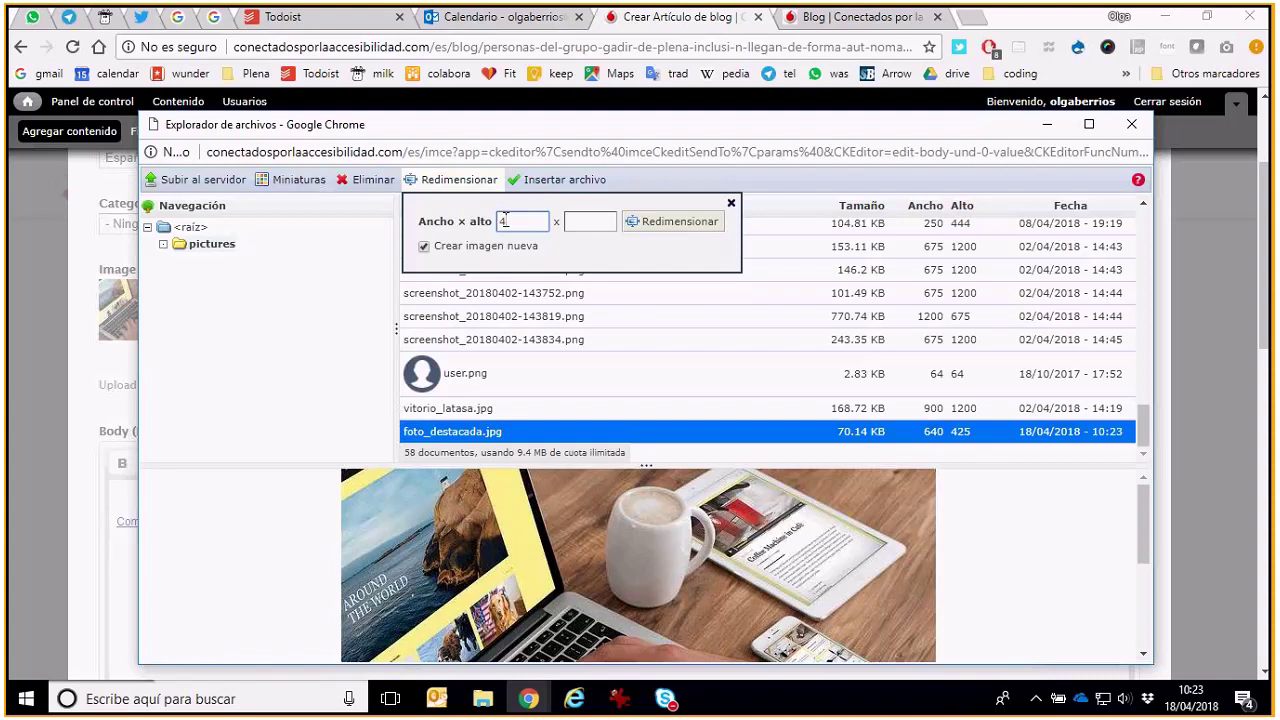
click(562, 223)
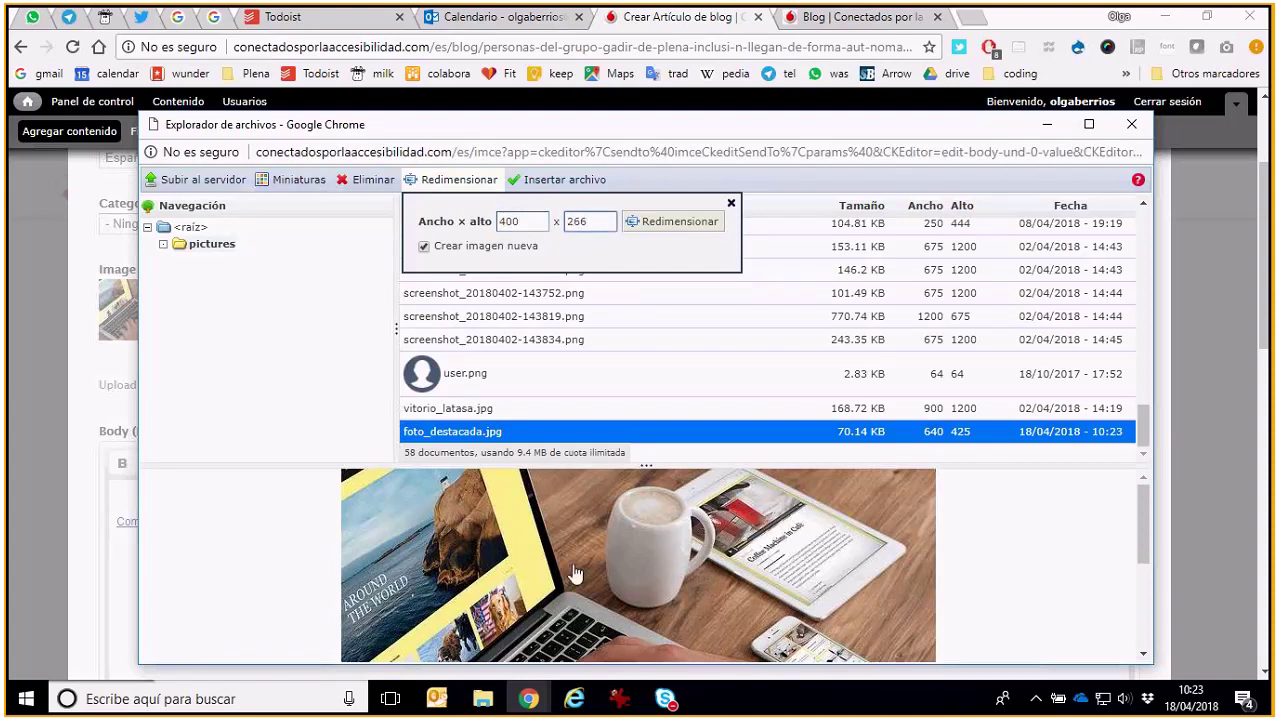
click(677, 222)
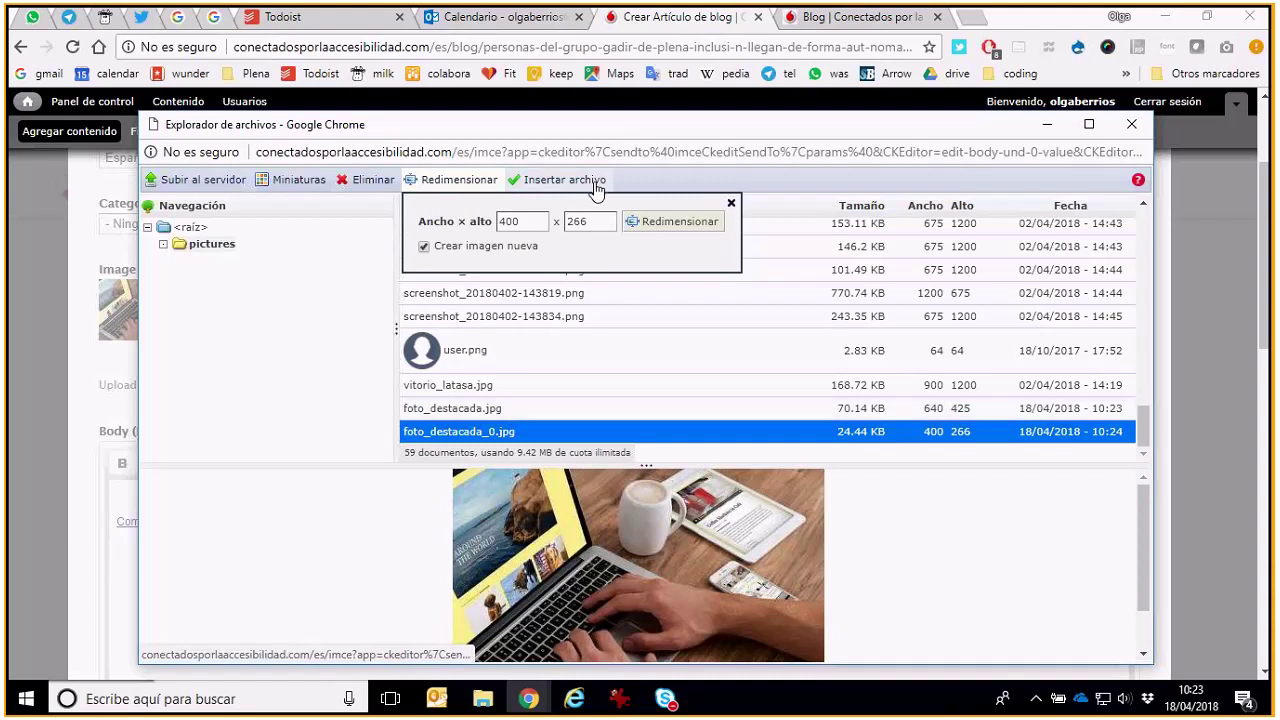
Use the resized foto_destacada_0.jpg with alt text 'Persona usando un ordenador'
click(596, 188)
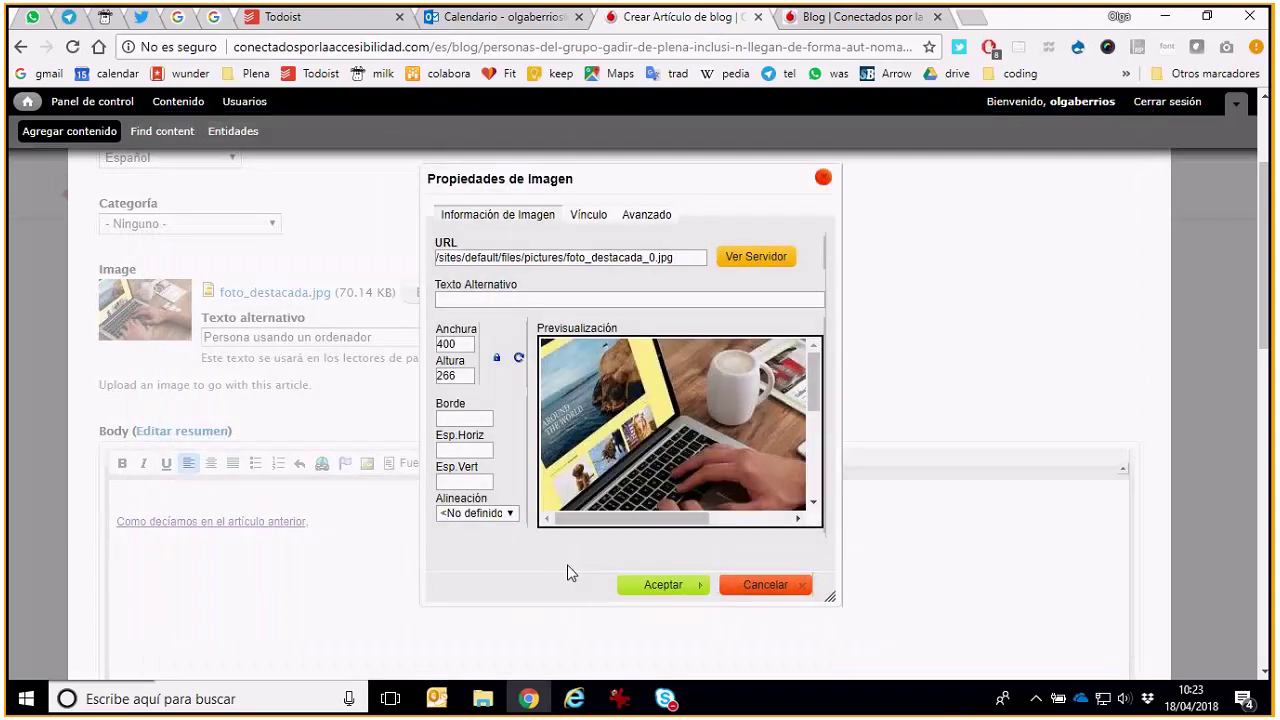
click(527, 296)
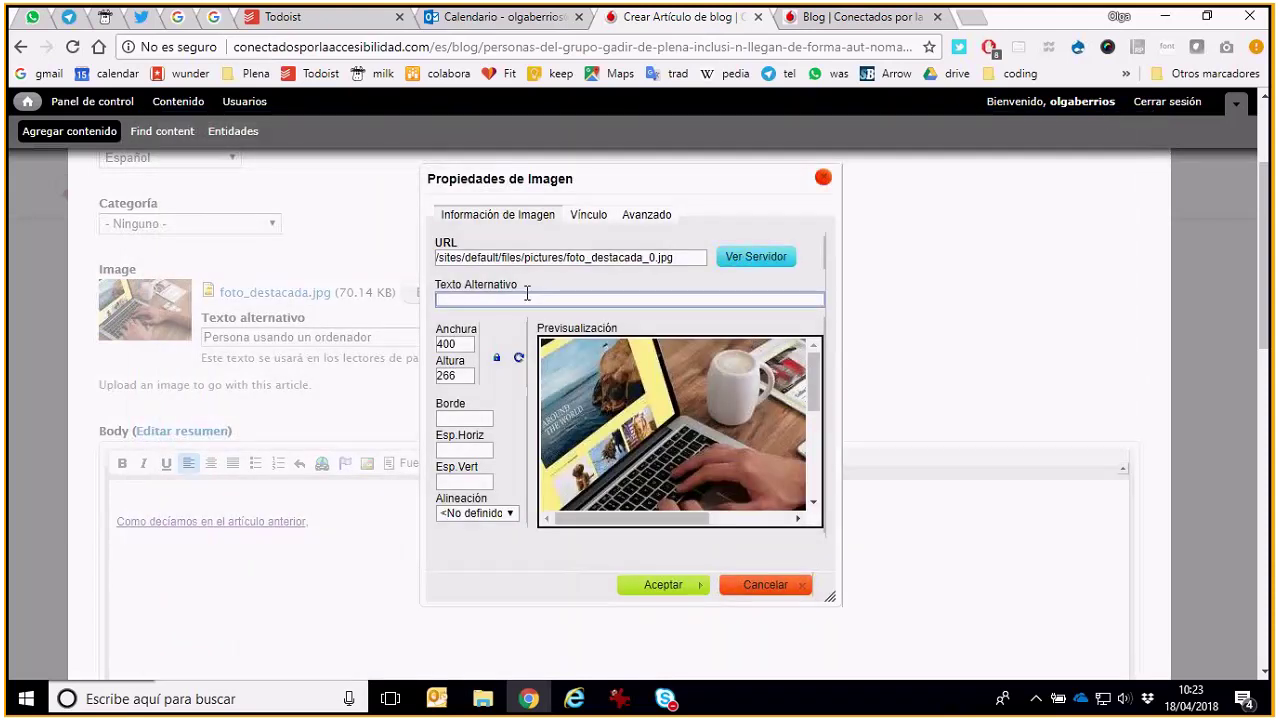
text(Persona usando un ordenador)
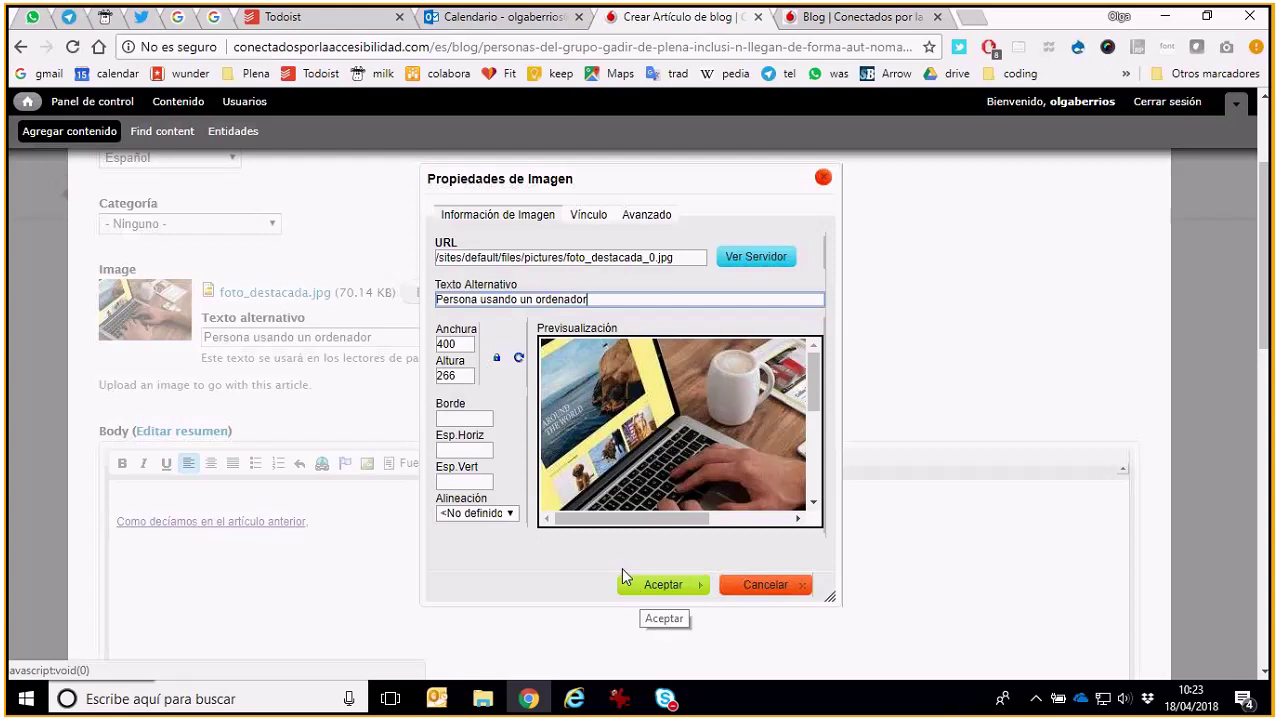
Align the image to the right with horizontal and vertical spacing of 5, and apply
click(488, 514)
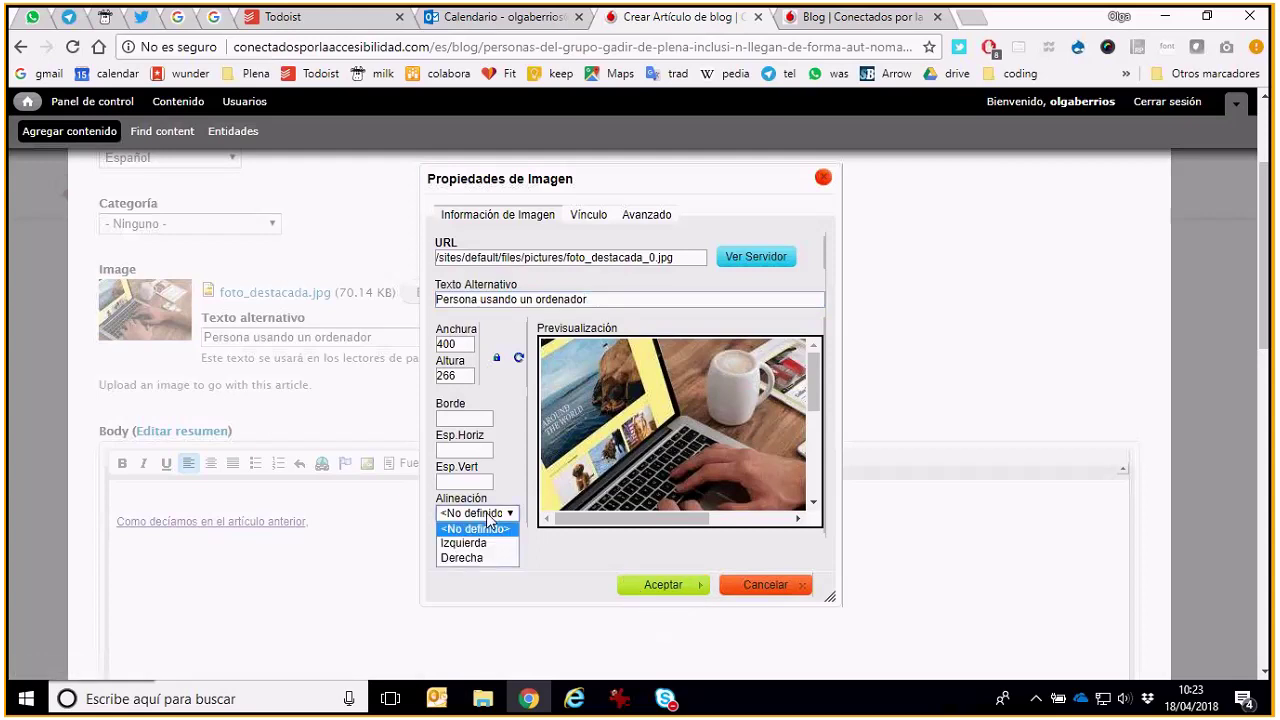
click(490, 544)
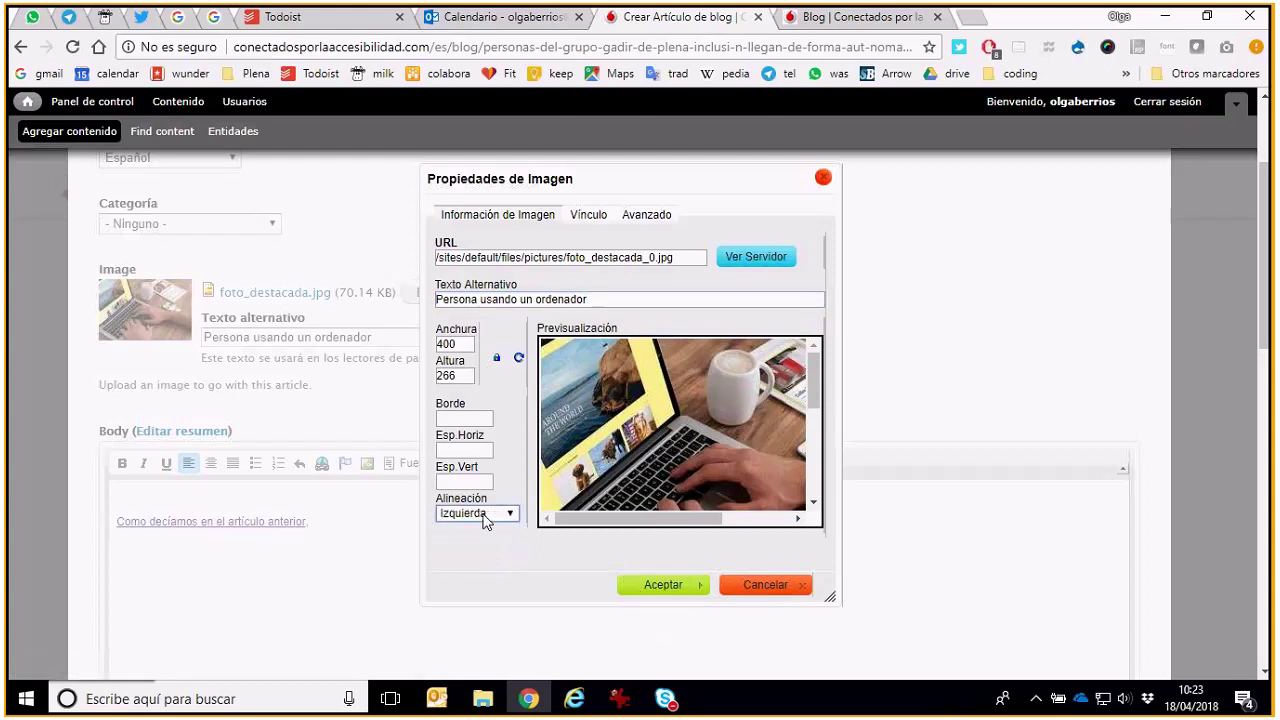
key(Down)
click(477, 448)
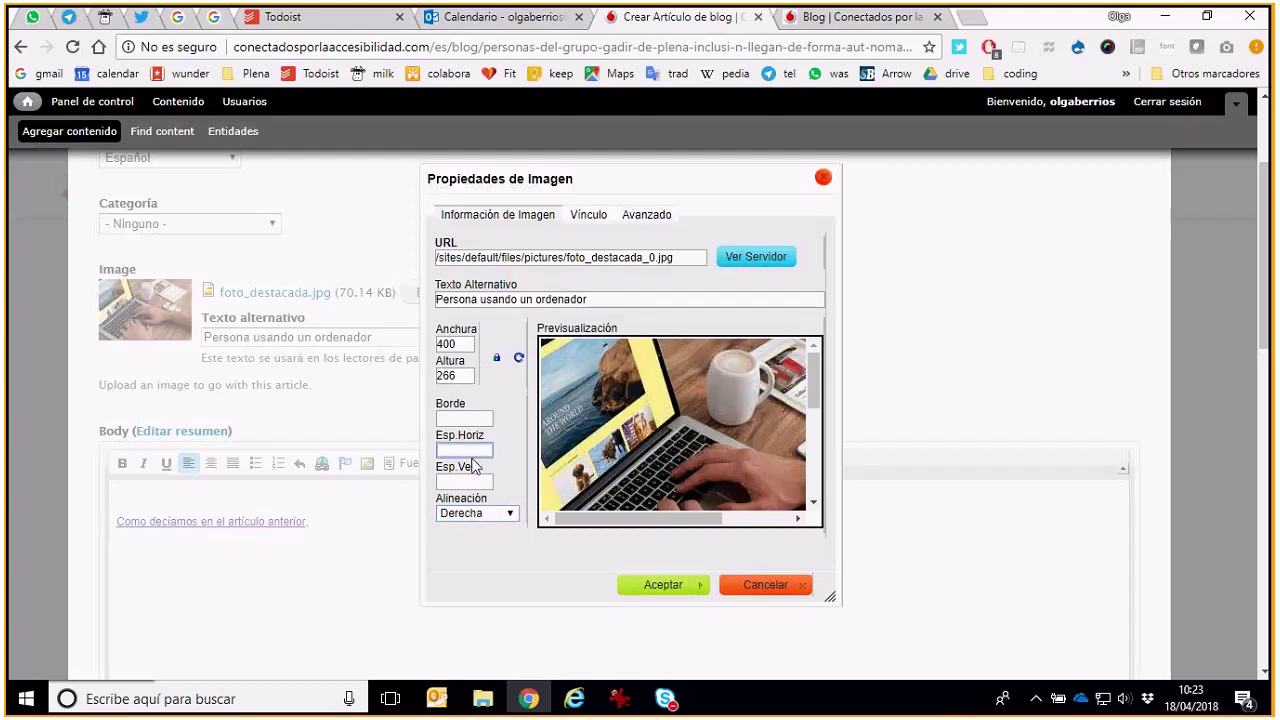
text(5)
key(Tab)
text(5)
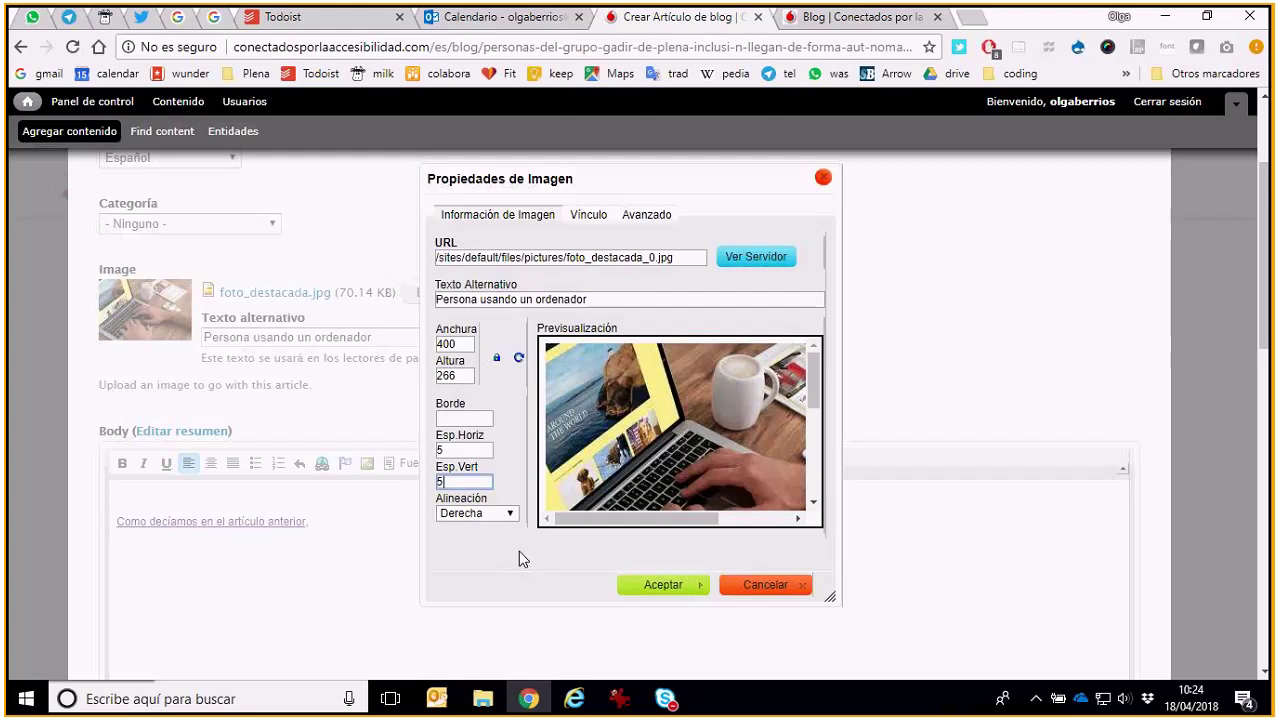
click(664, 585)
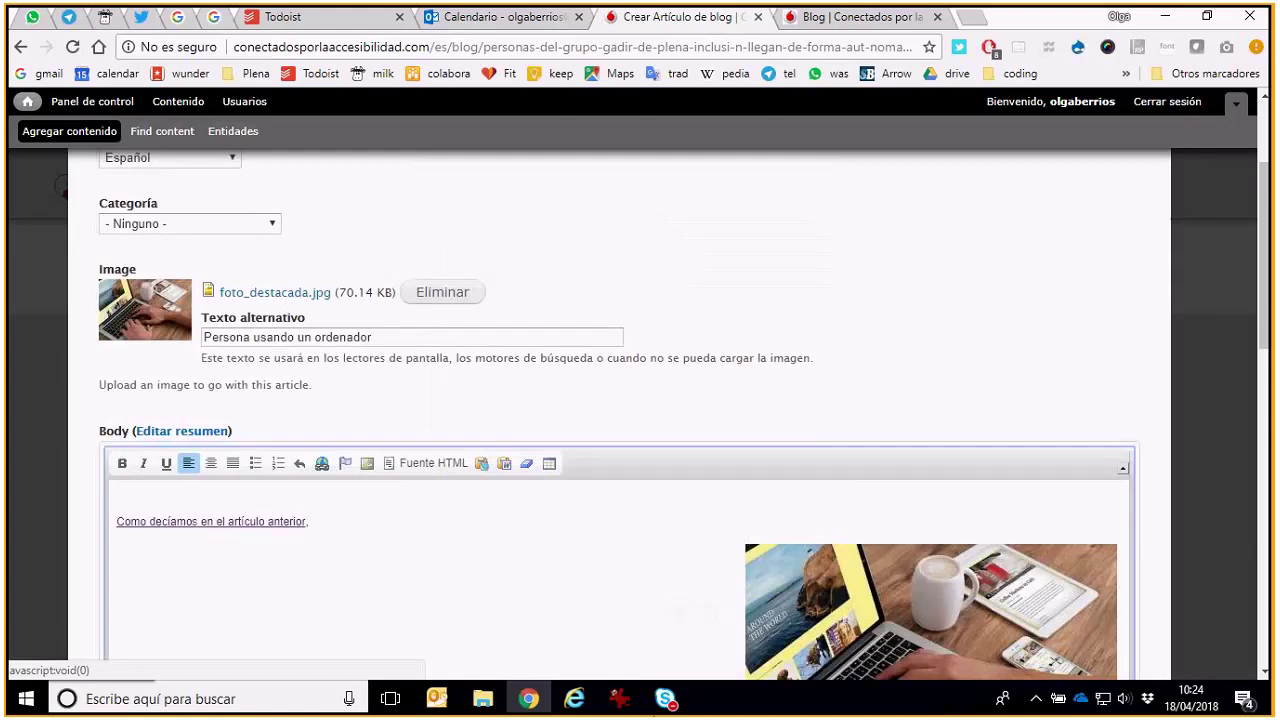
Go back from the Skype window to the article form and open the Categoría dropdown
scroll(798, 345, down, 4)
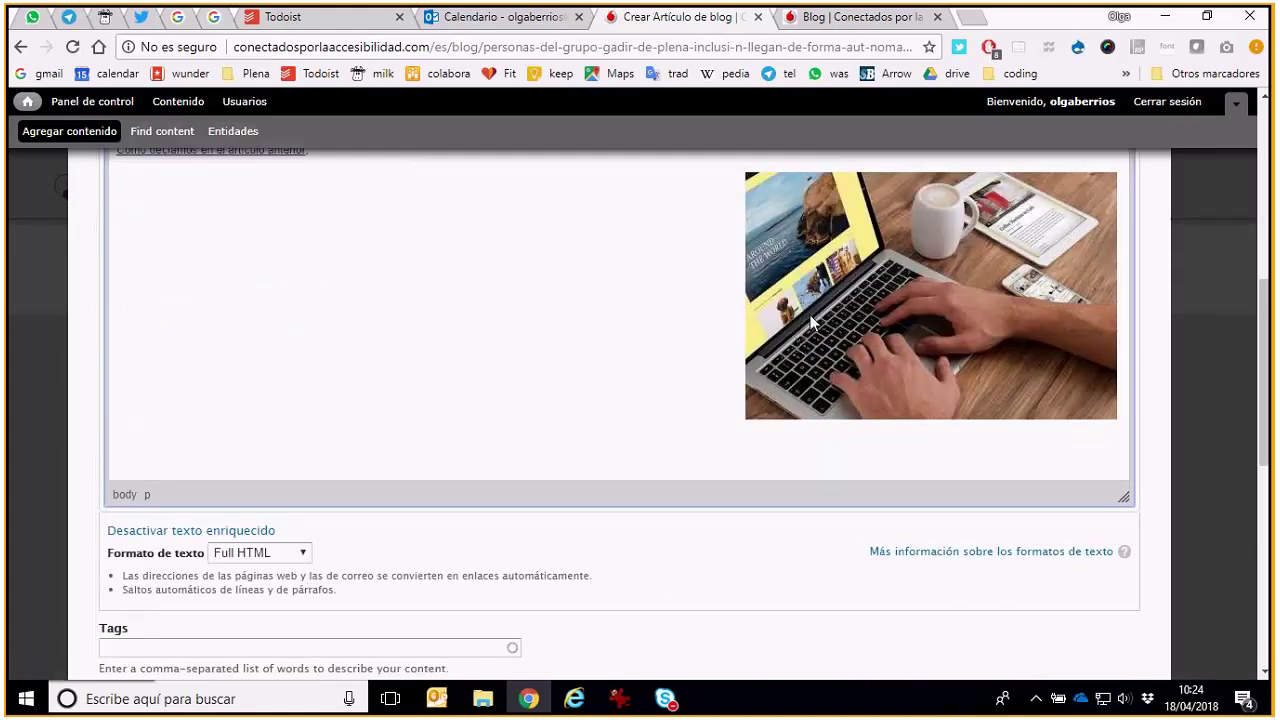
mouse_move(664, 699)
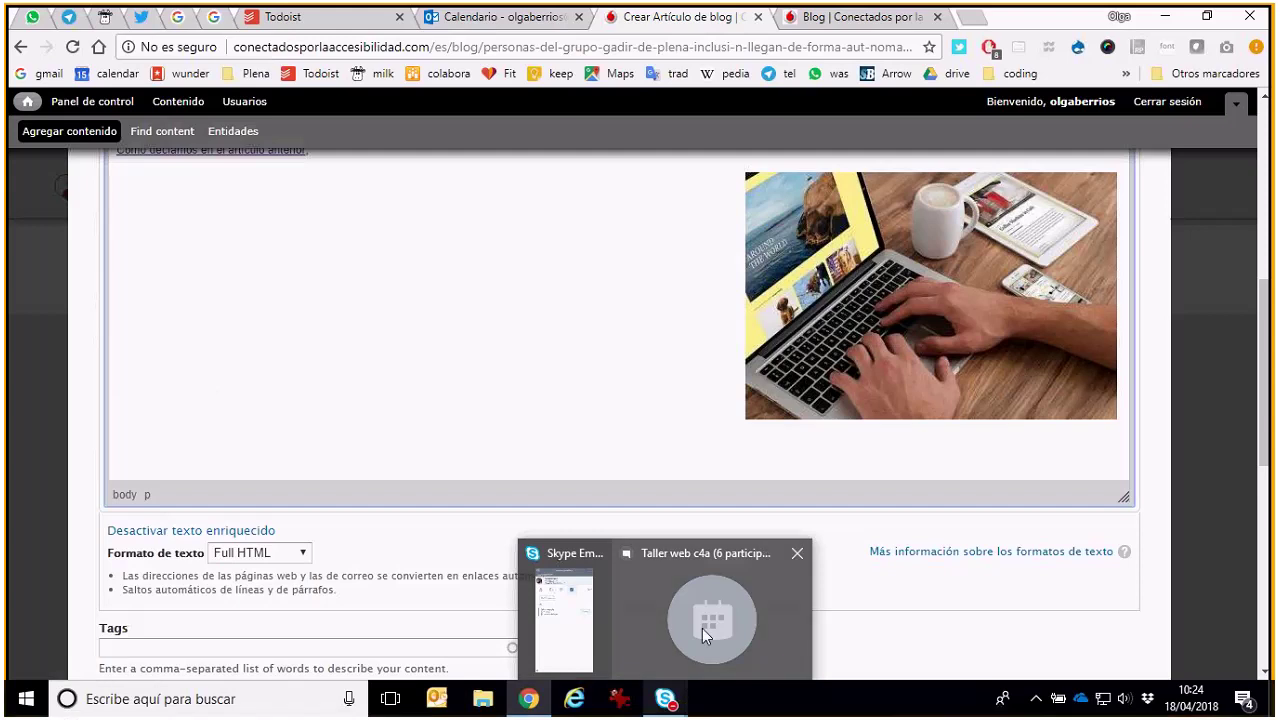
click(702, 628)
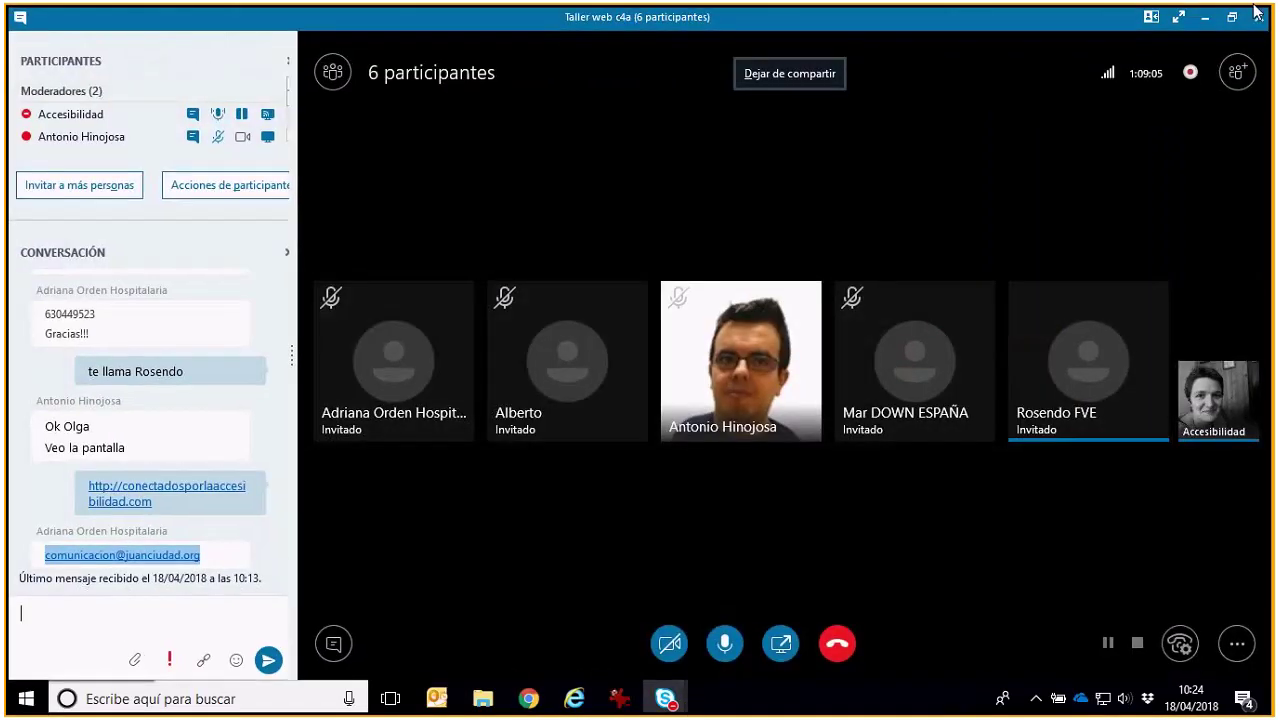
key(alt+Tab)
scroll(229, 286, up, 5)
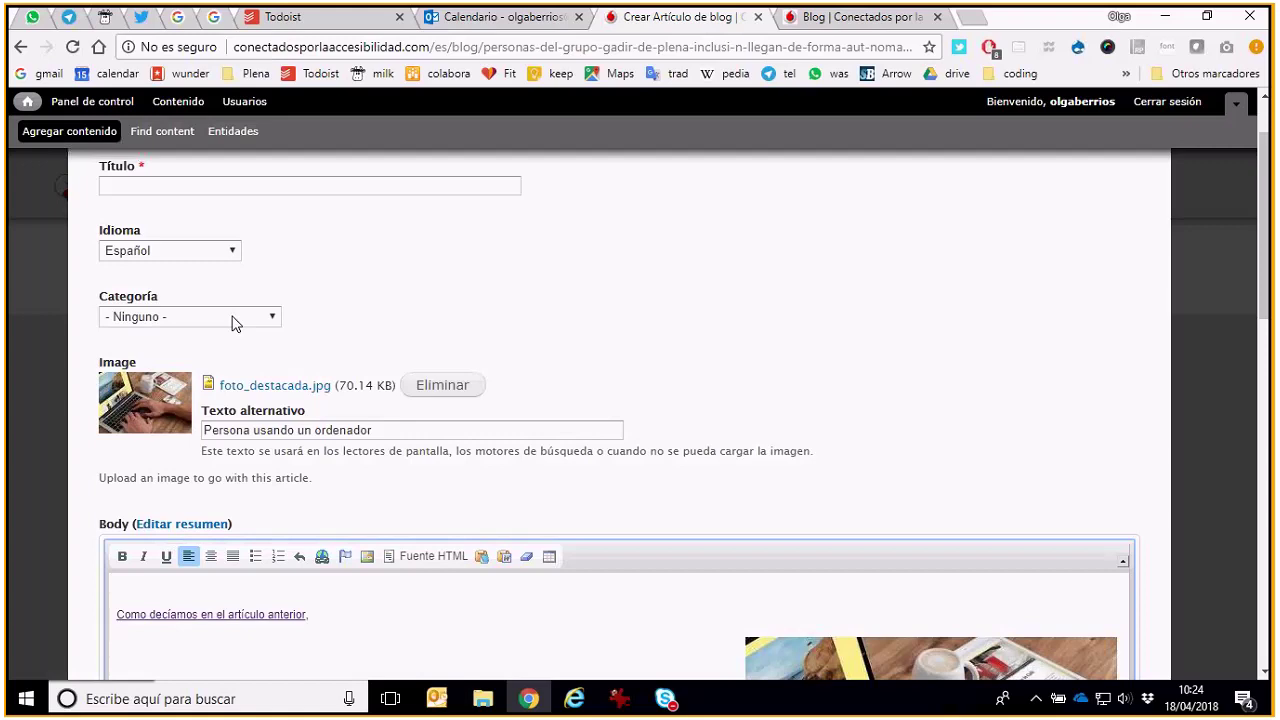
click(235, 320)
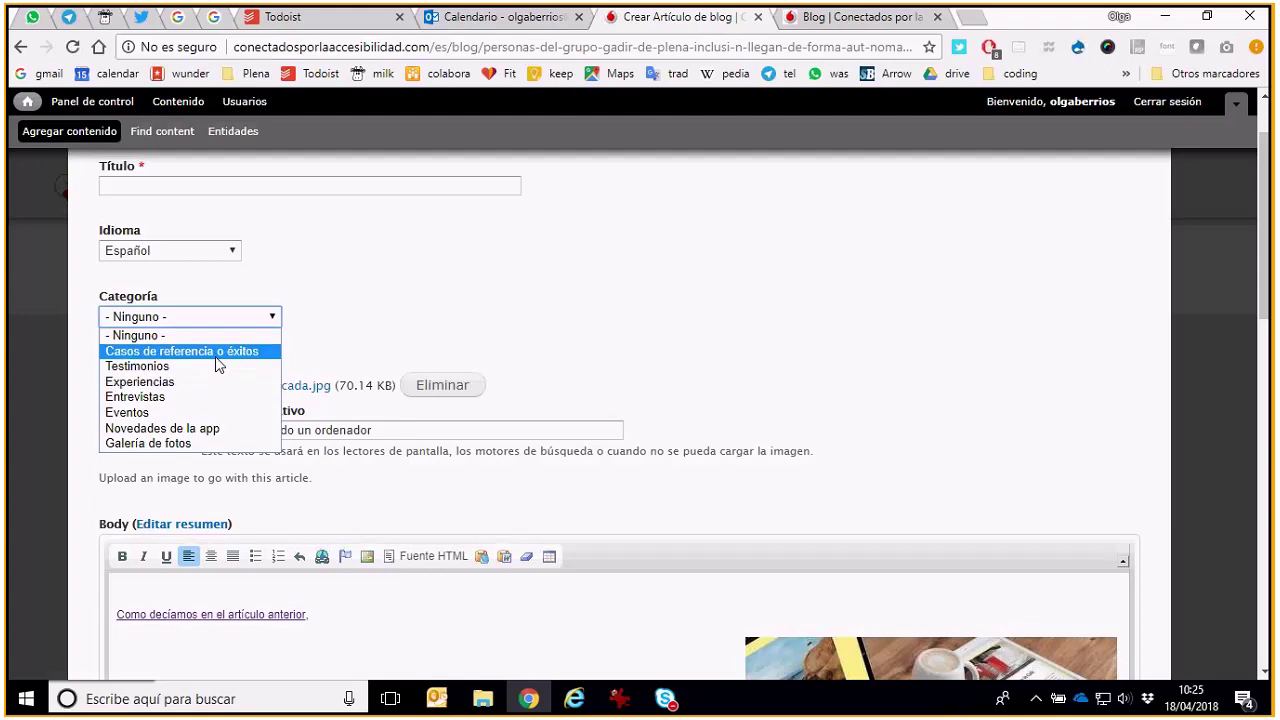
File the article under the Casos de referencia o éxitos category
click(214, 352)
click(403, 341)
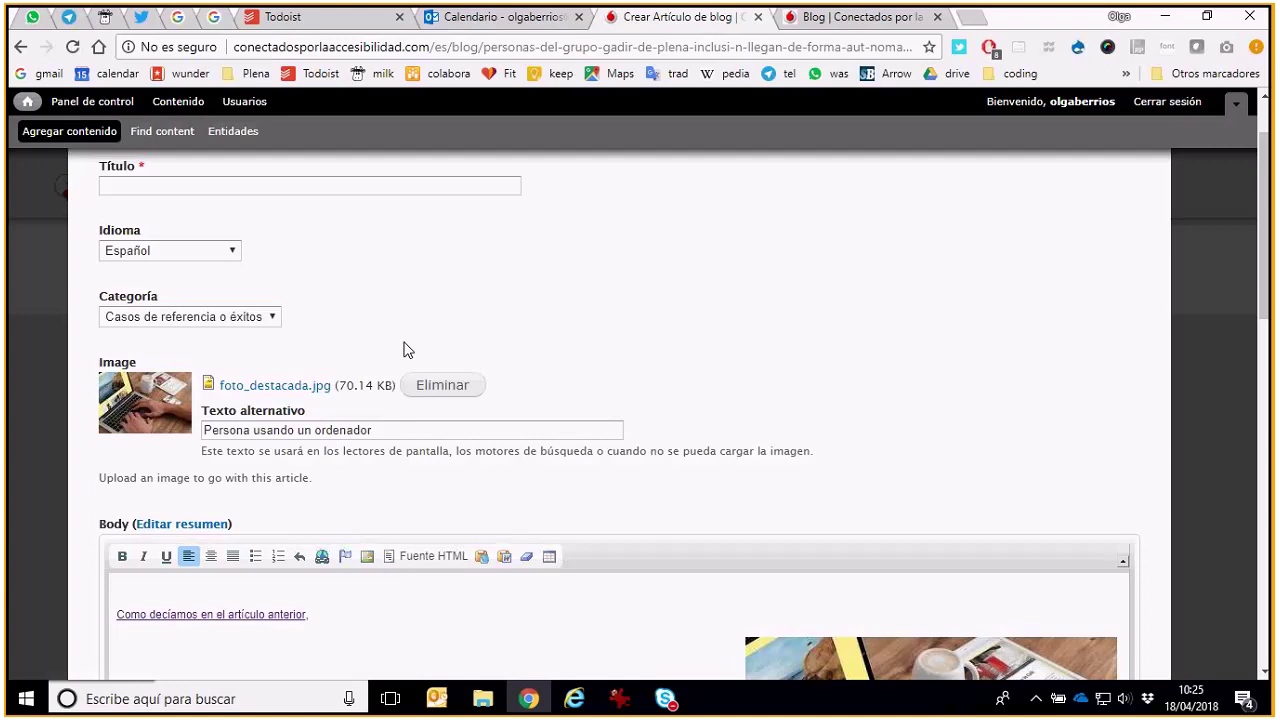
scroll(406, 349, down, 1)
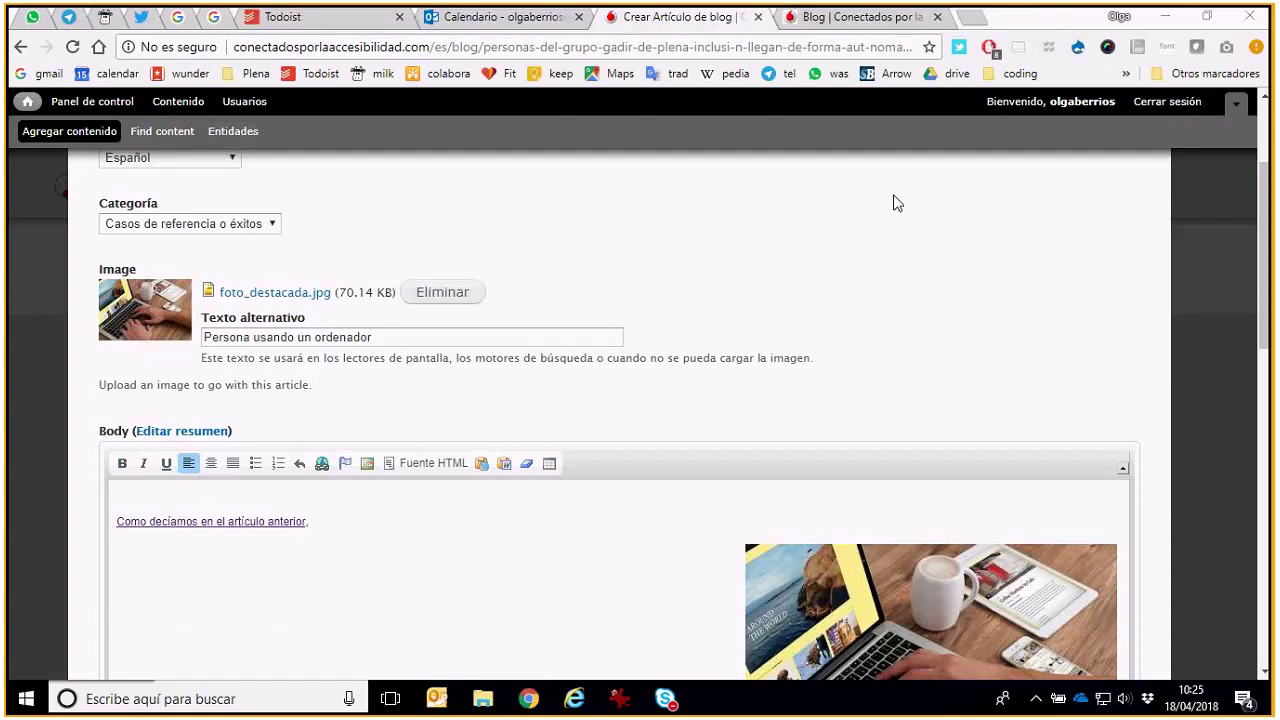
scroll(1170, 303, down, 1)
scroll(1170, 303, down, 1)
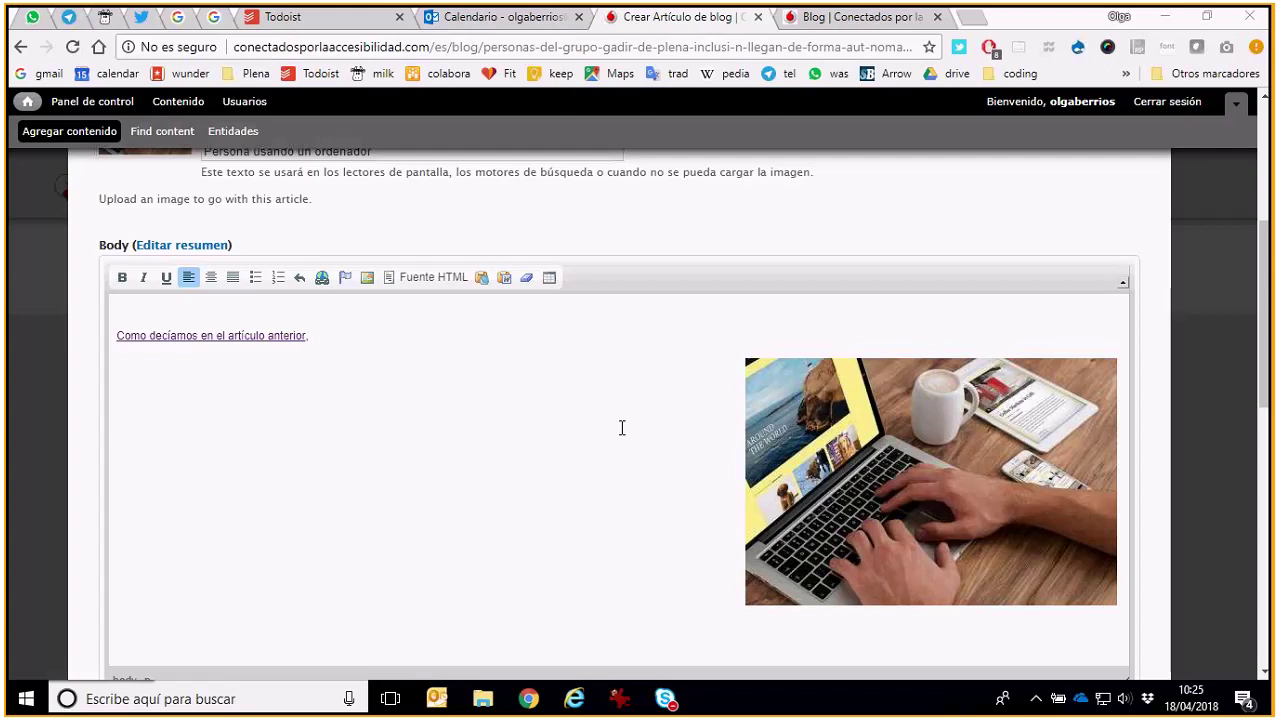
scroll(621, 428, up, 2)
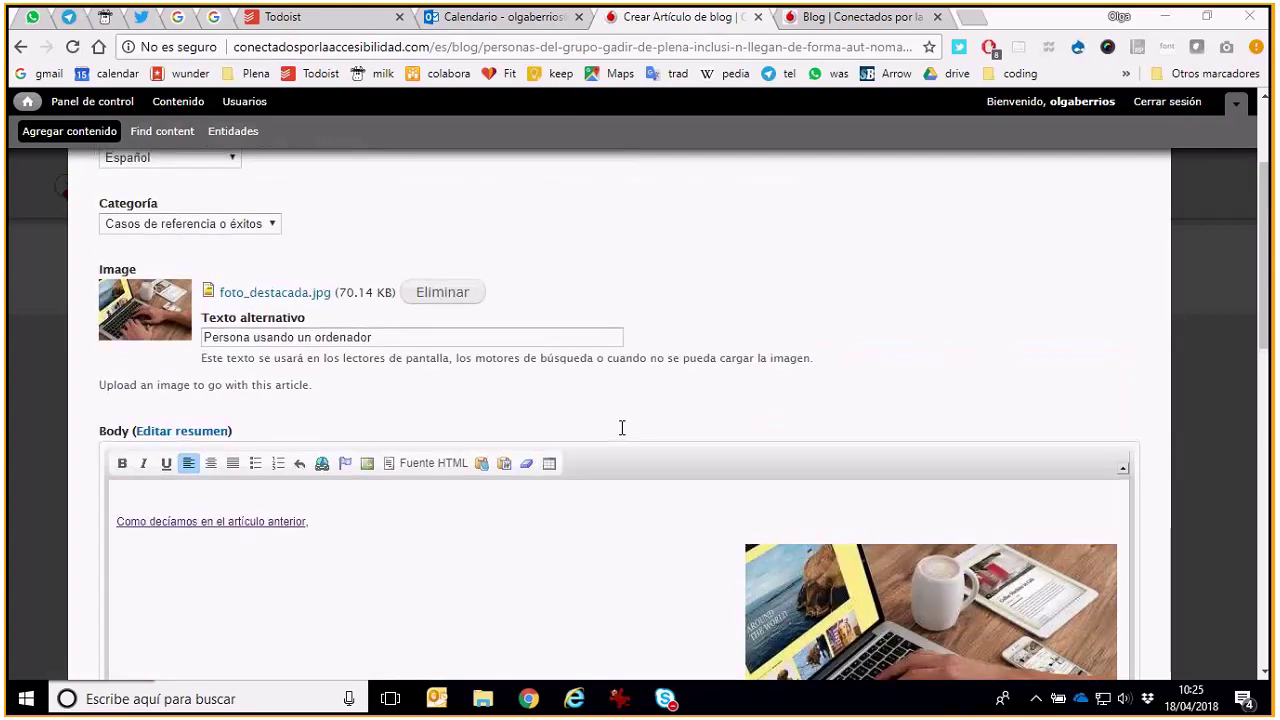
Add an empty line in the body below the opening sentence ending 'anterior,'
scroll(621, 428, down, 2)
scroll(621, 428, down, 2)
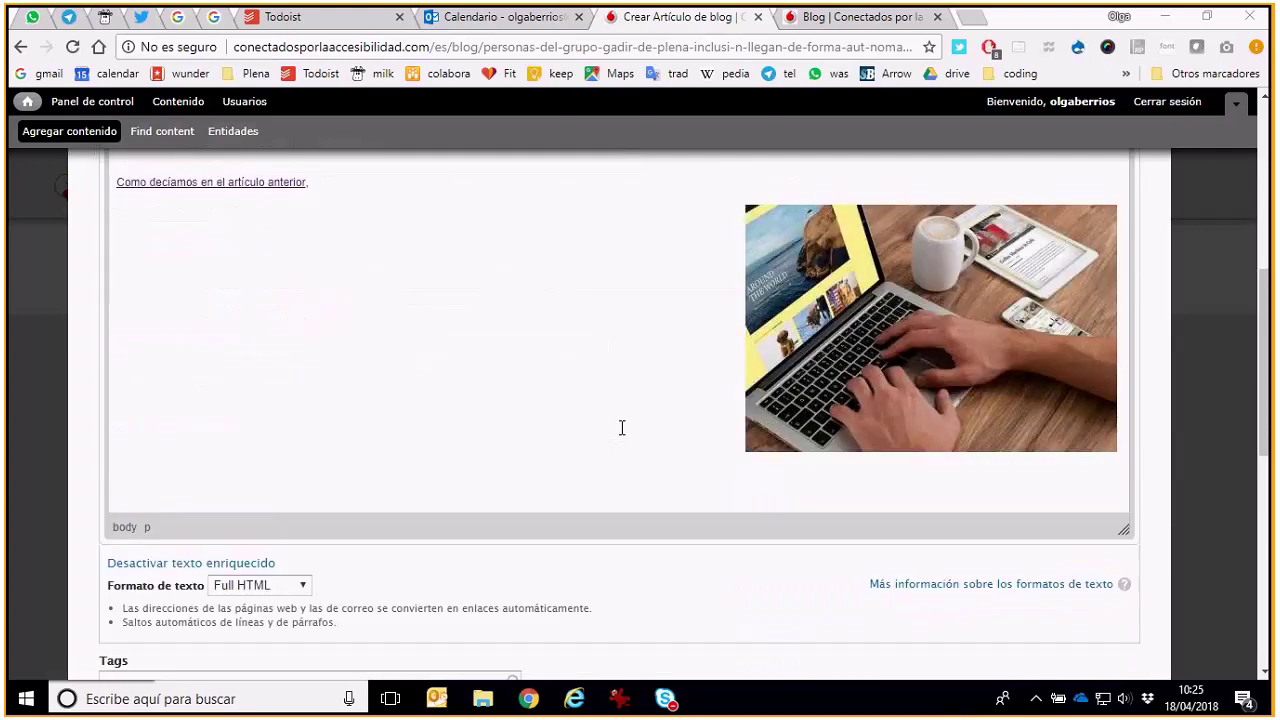
scroll(621, 428, up, 1)
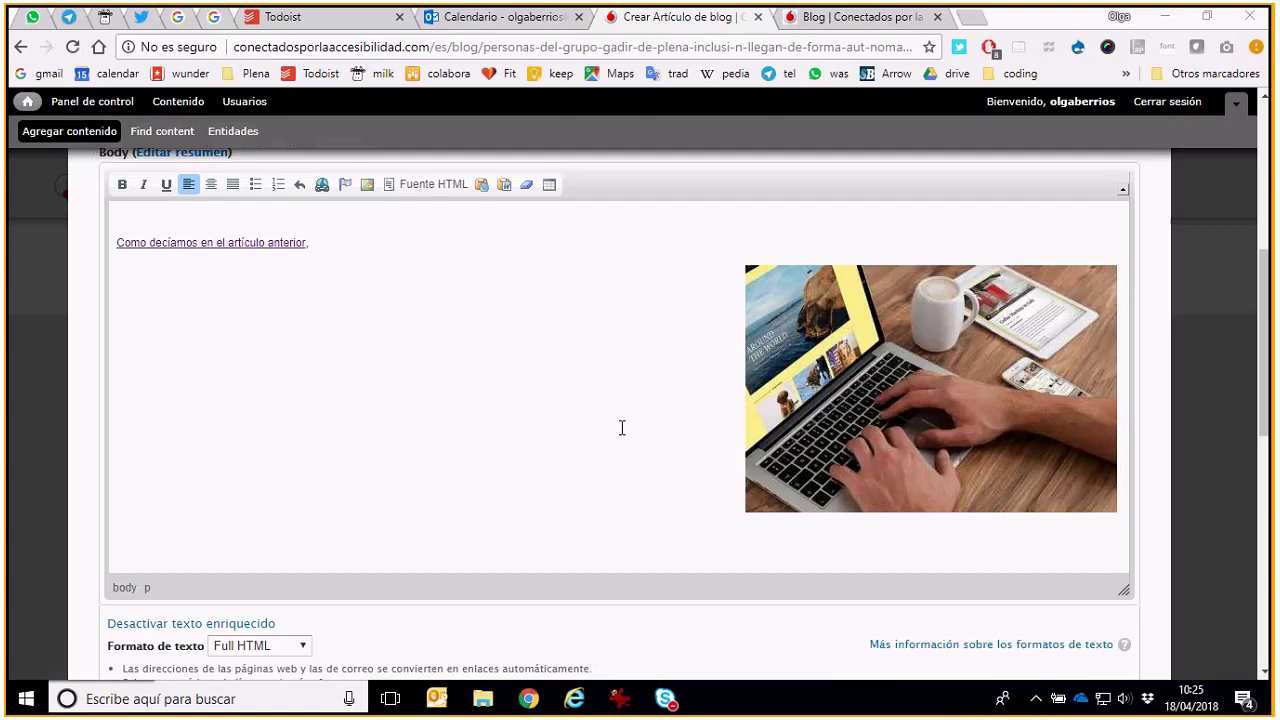
click(423, 243)
key(Return)
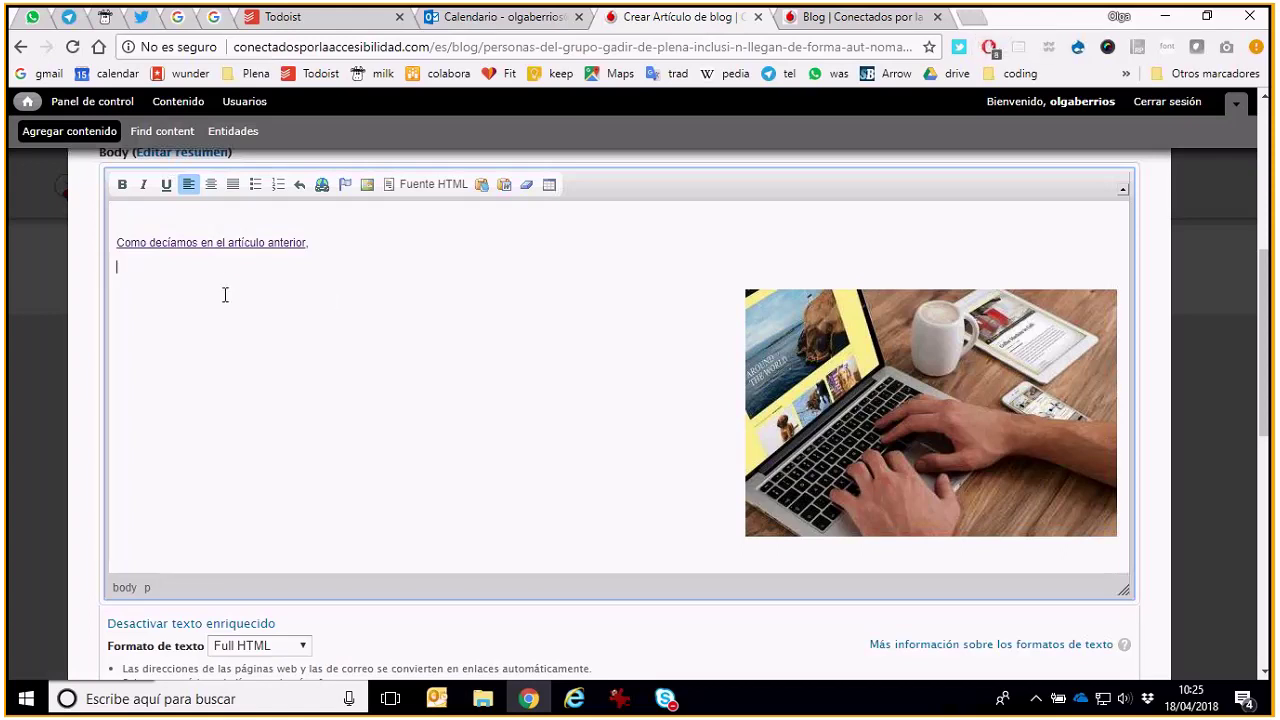
Open YouTube in a new tab and start the relaxing Vivaldi classical music video, then pause it
click(976, 26)
text(youtube.com)
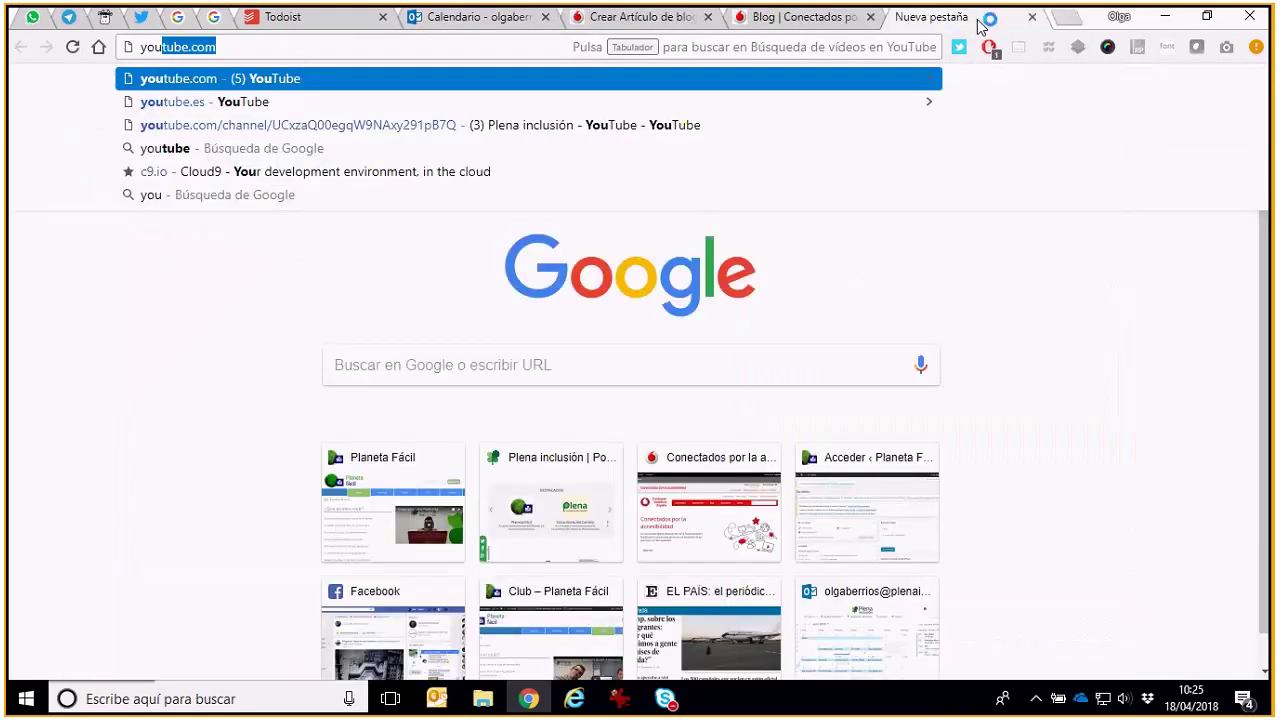
key(Return)
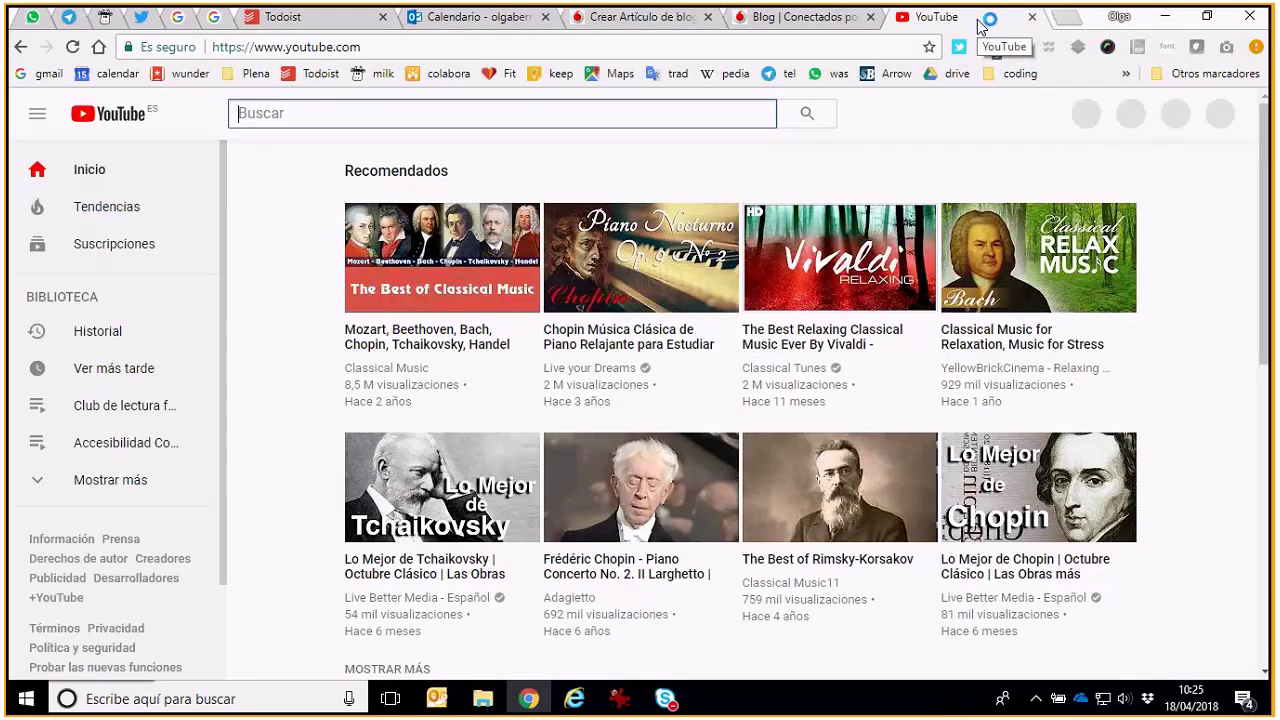
click(840, 258)
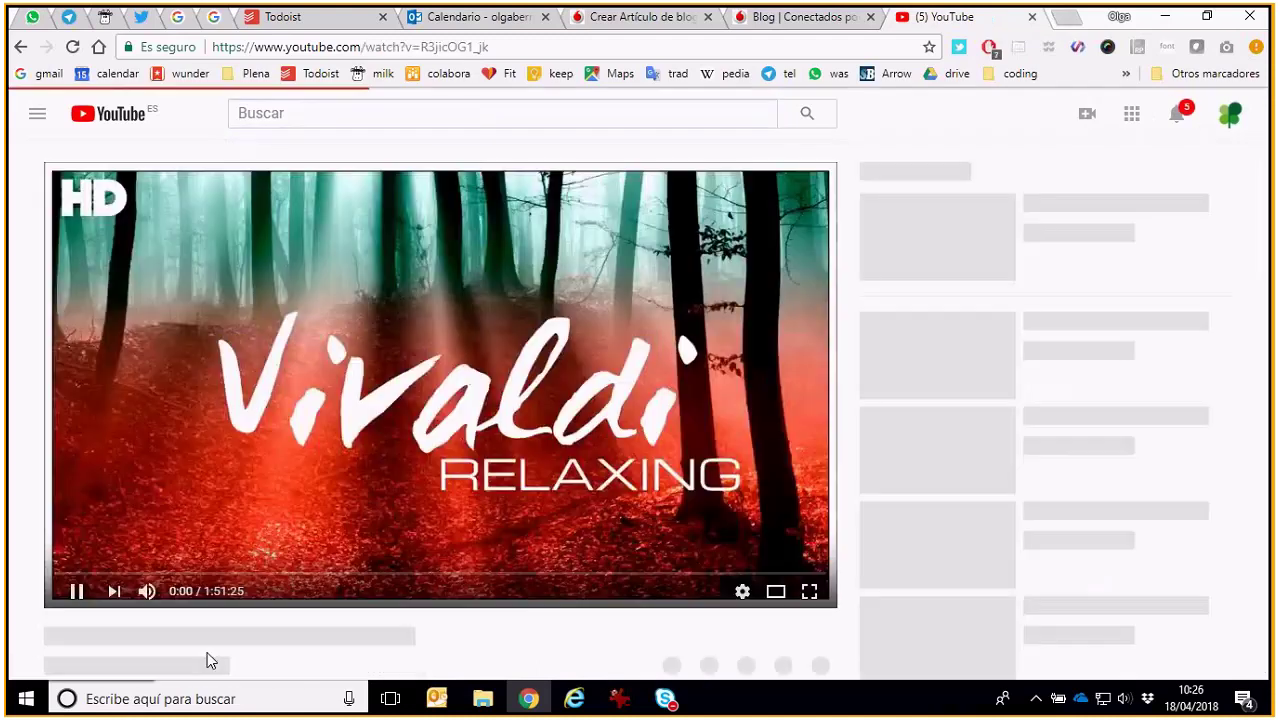
click(218, 452)
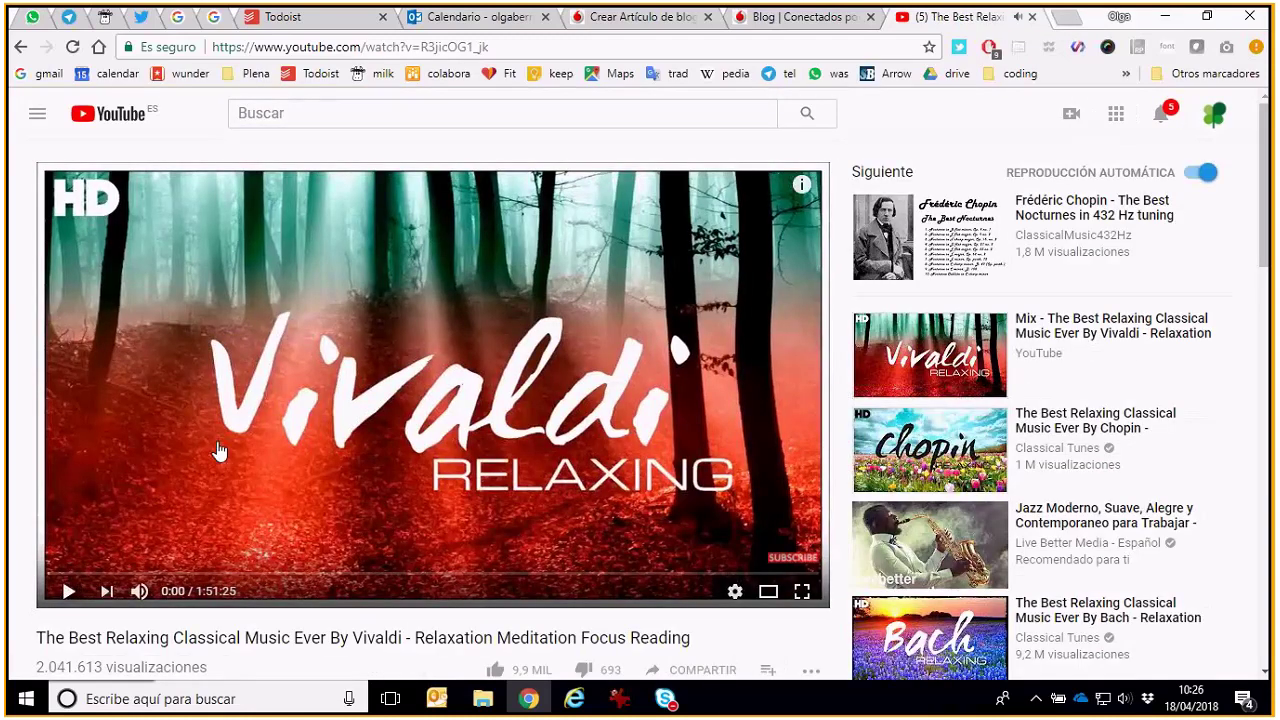
Copy the video's iframe embed code and return to the article editing tab
scroll(670, 500, down, 2)
click(670, 488)
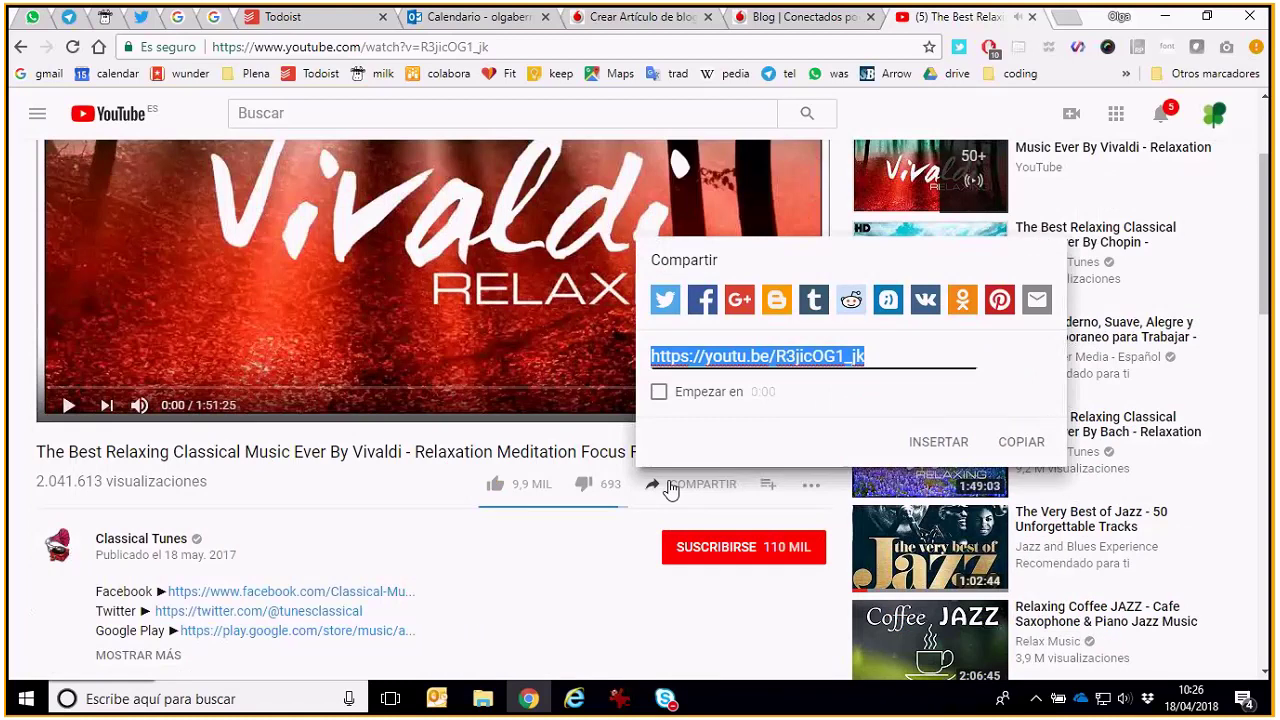
click(936, 442)
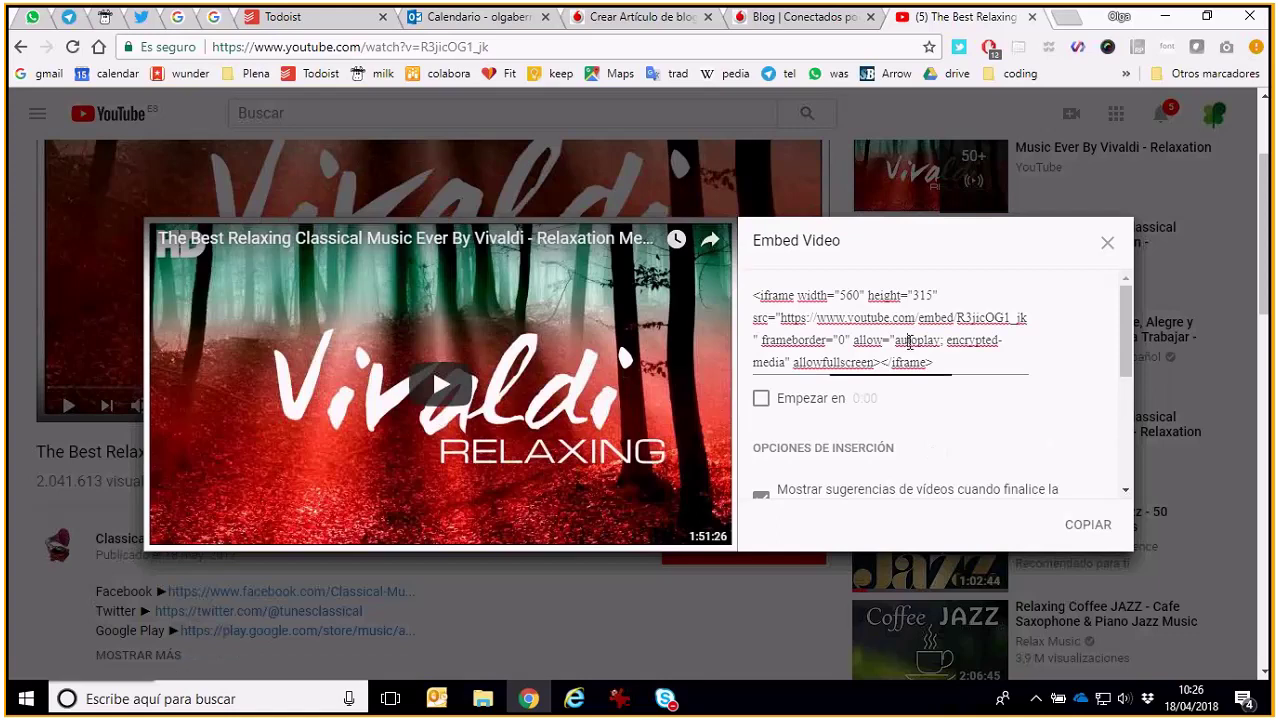
click(909, 341)
key(ctrl+c)
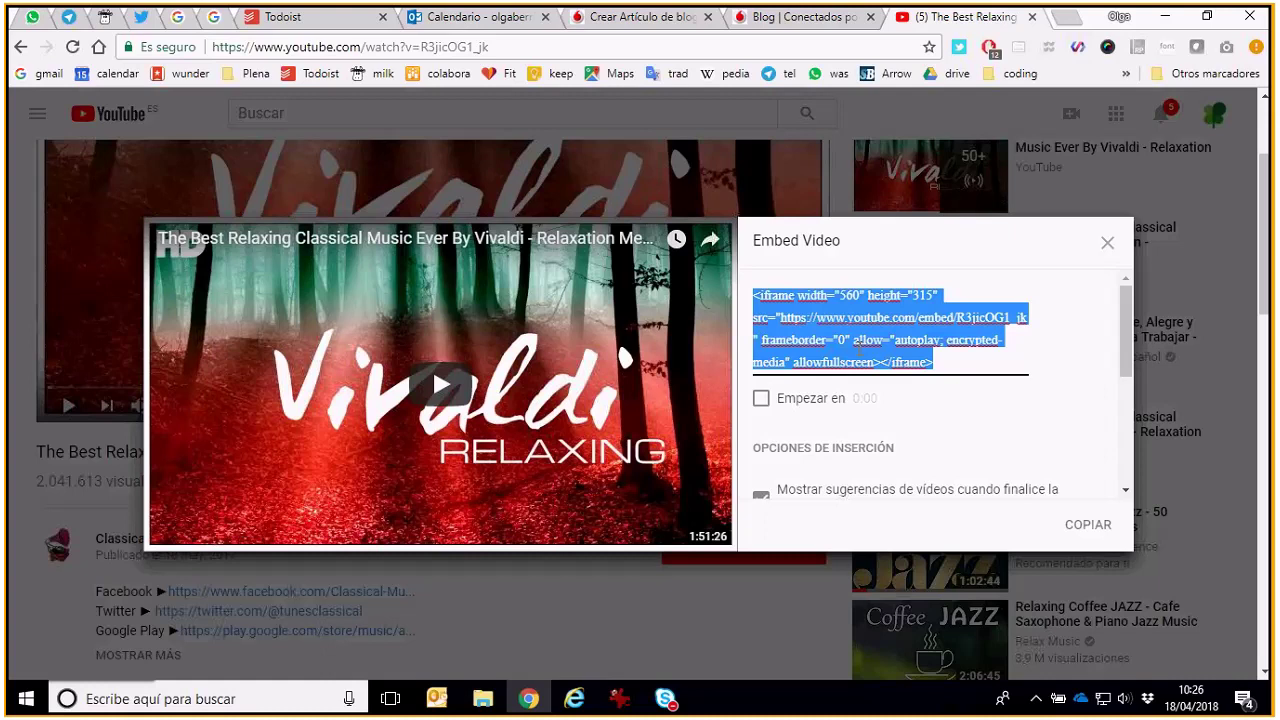
key(Escape)
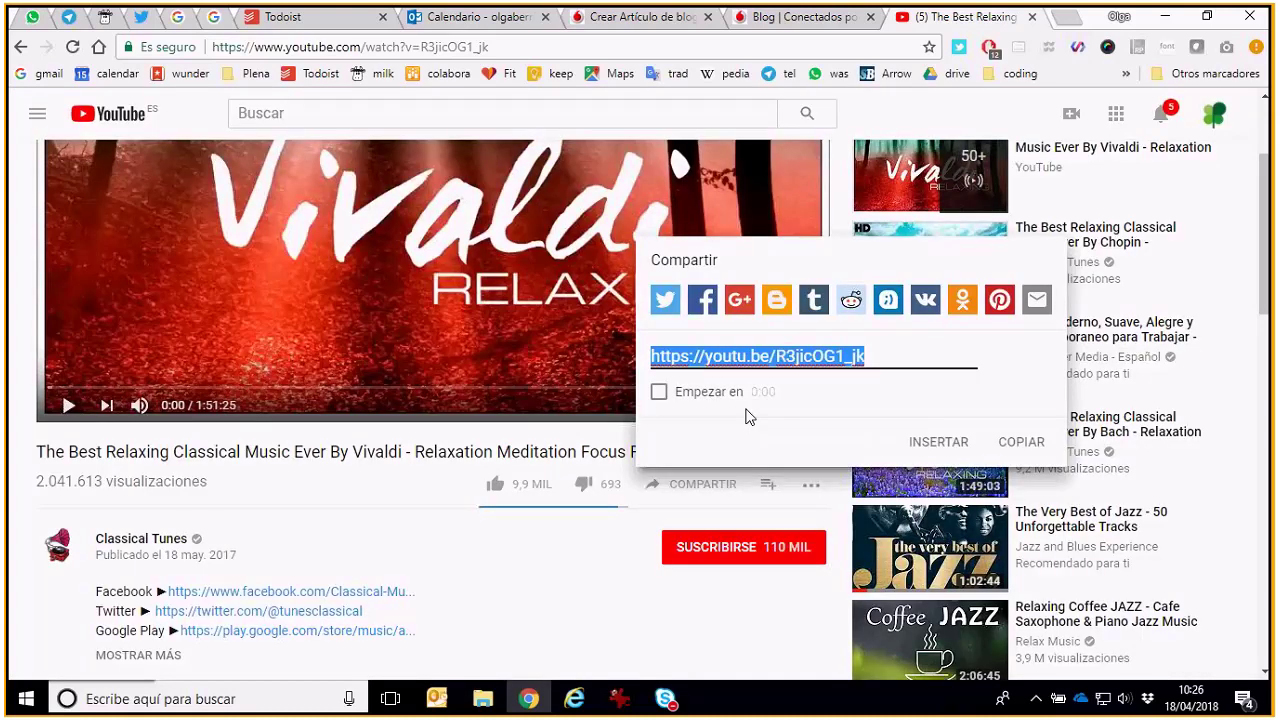
click(938, 441)
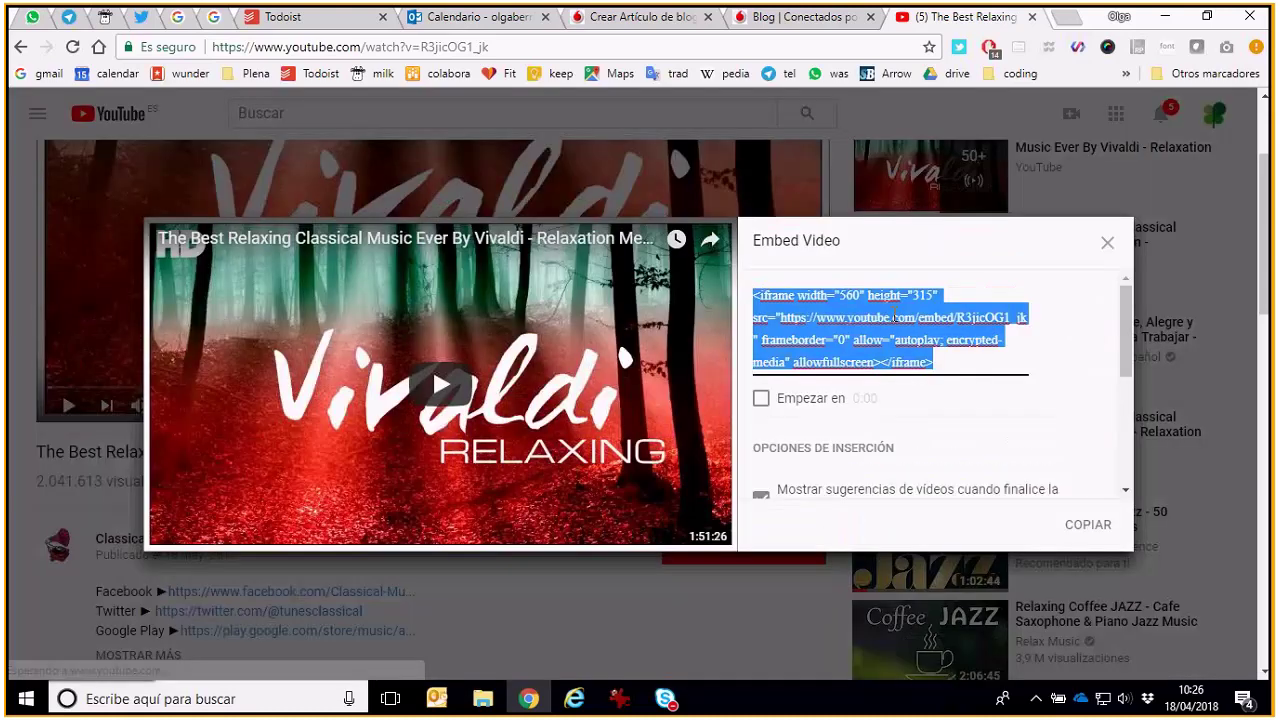
click(805, 17)
click(632, 17)
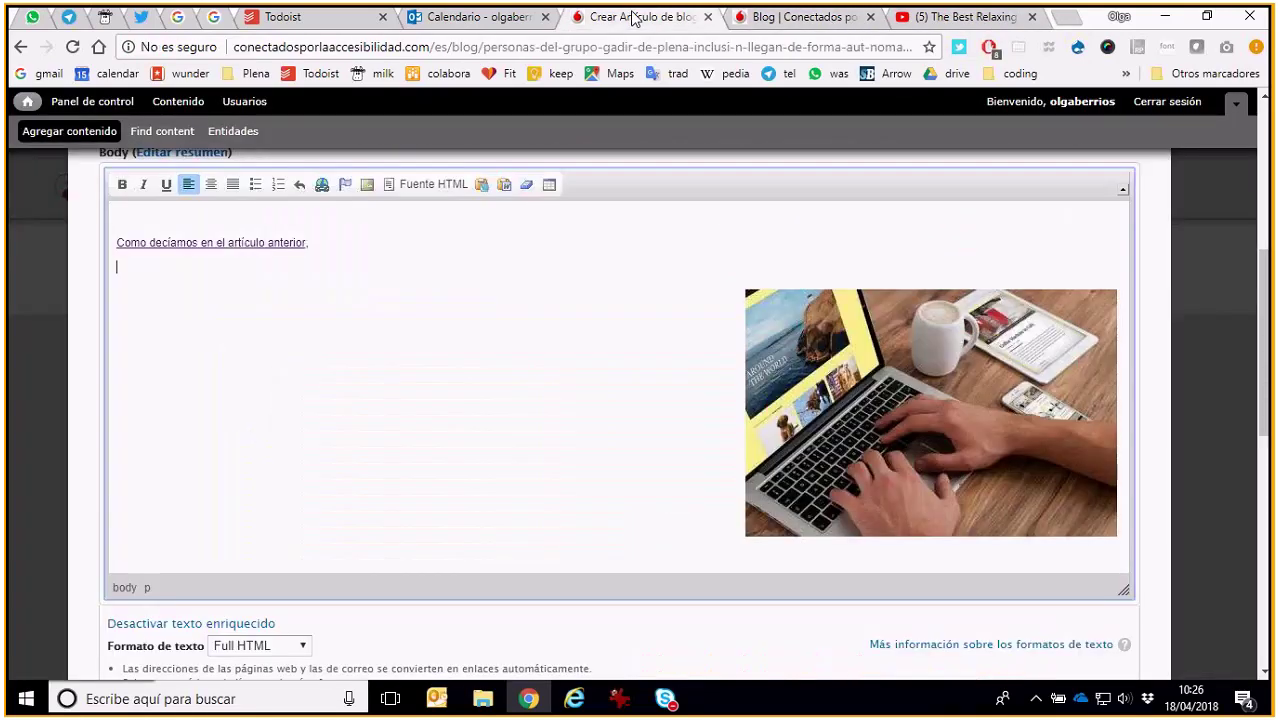
Paste the Vivaldi iframe code on the body's empty last line in HTML source view
click(432, 190)
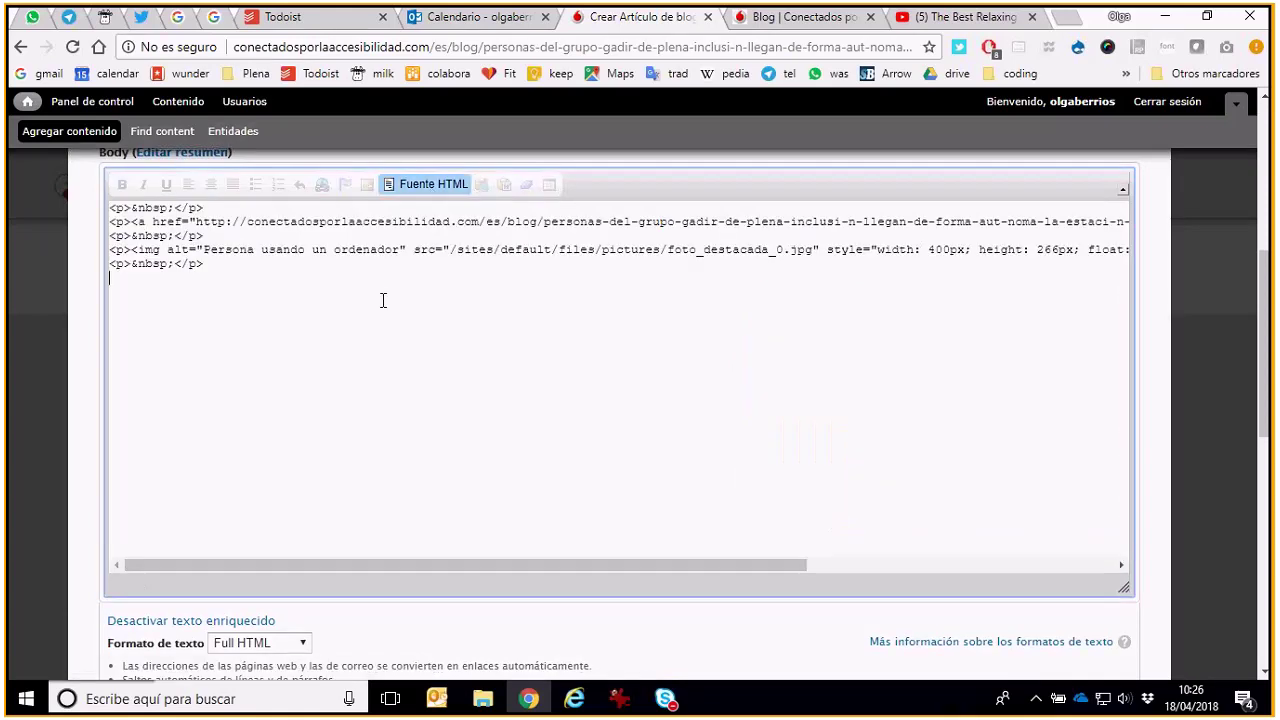
click(383, 300)
key(ctrl+v)
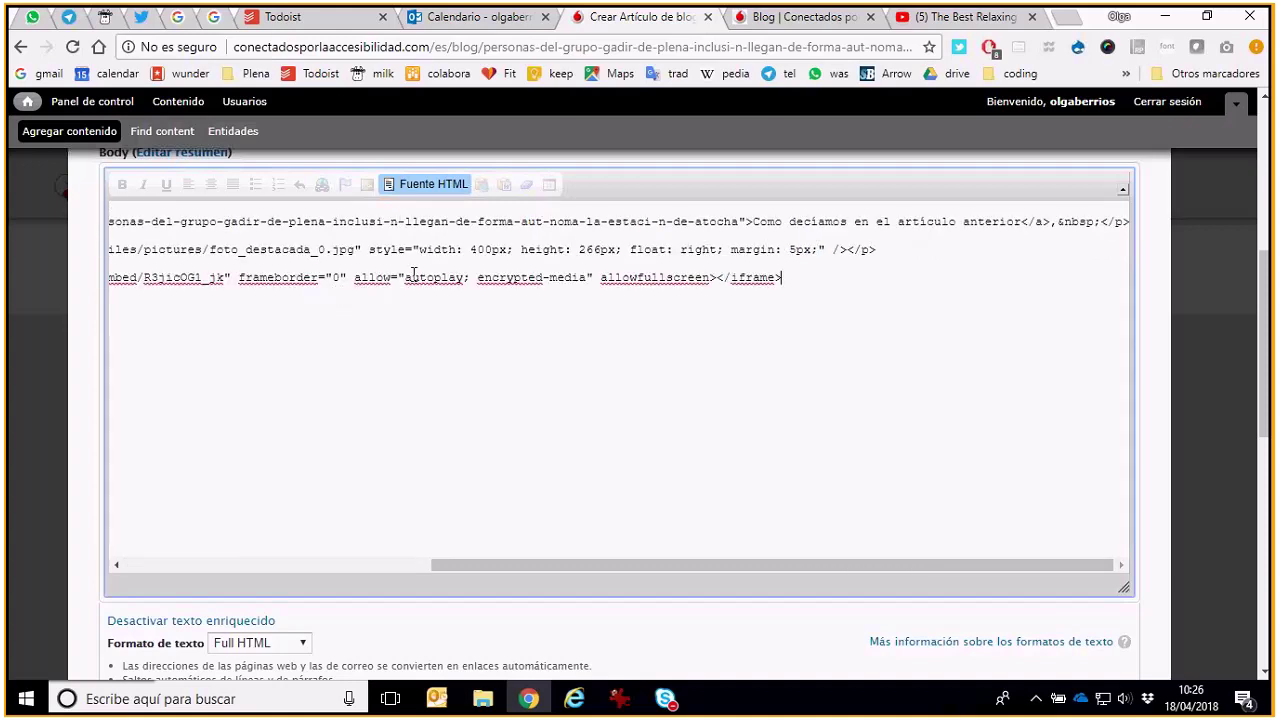
click(421, 188)
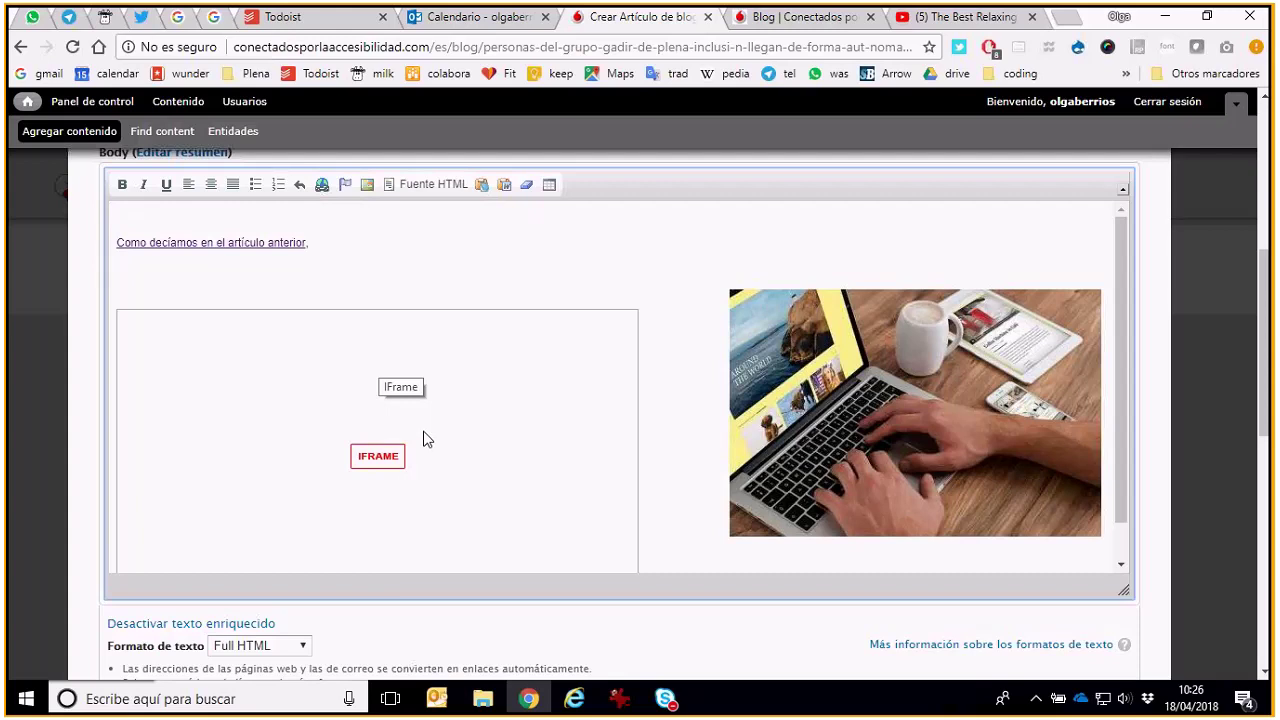
scroll(423, 439, down, 1)
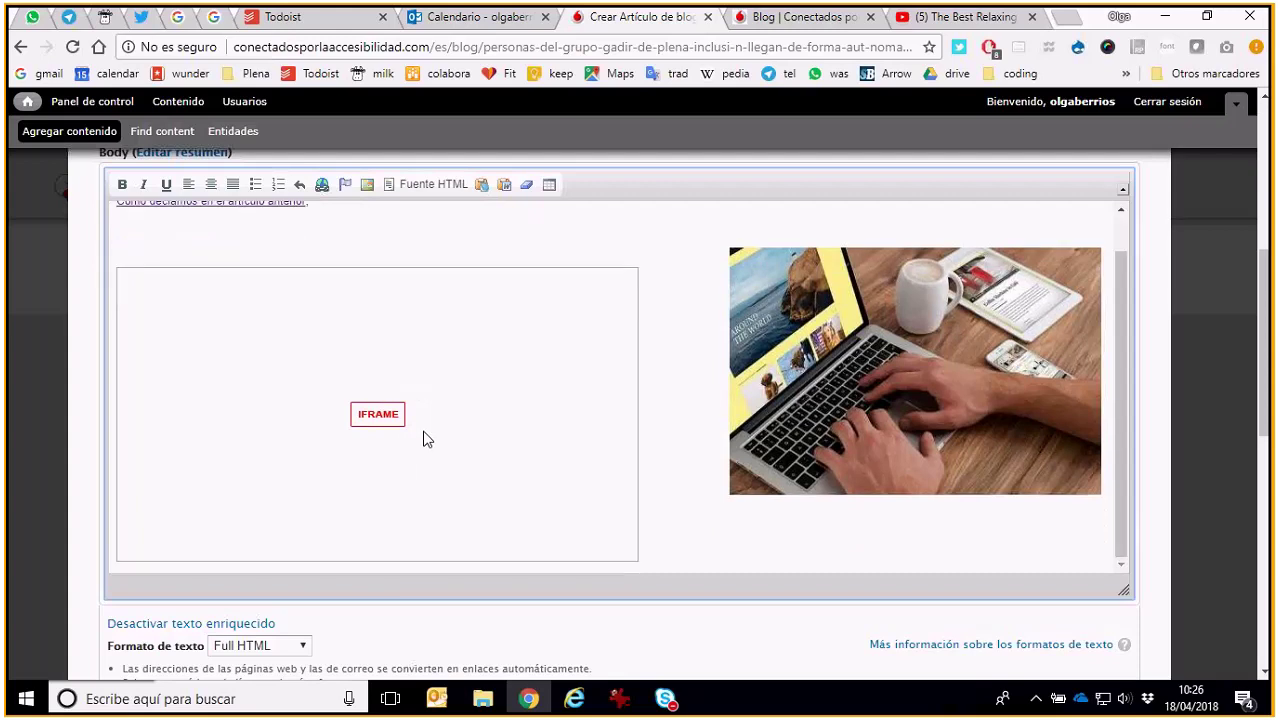
scroll(423, 439, down, 2)
scroll(423, 439, down, 3)
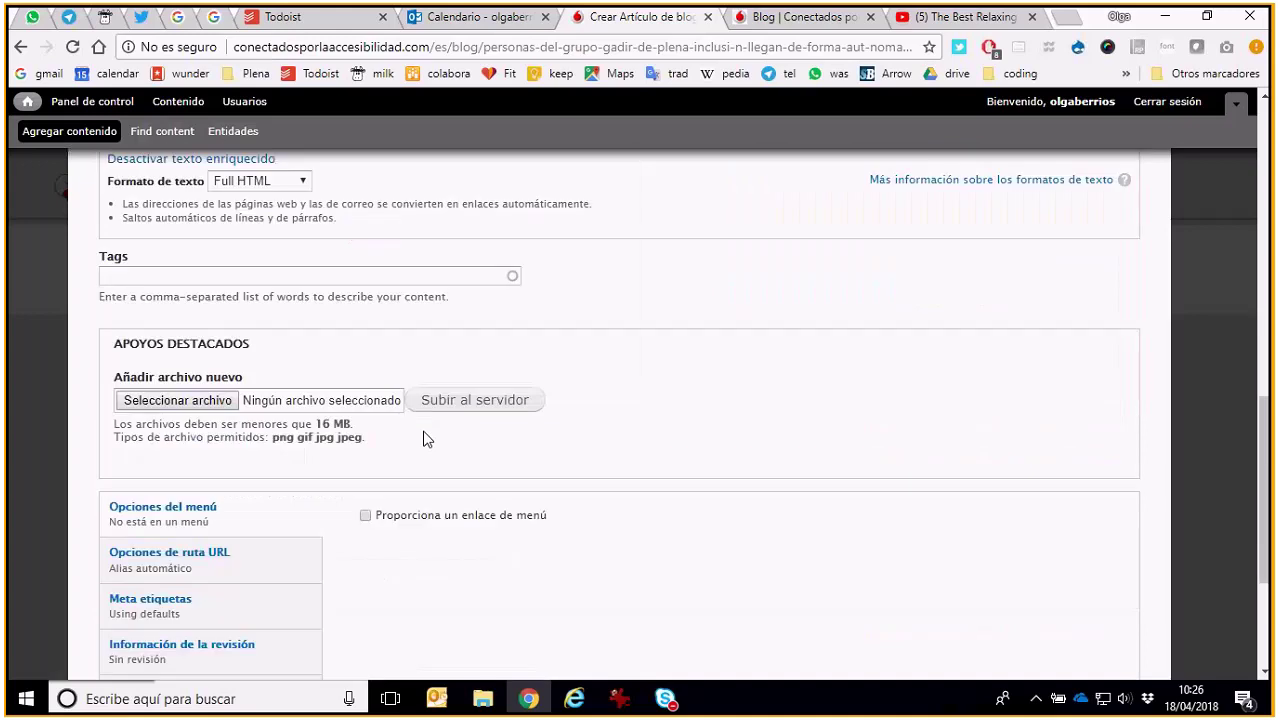
Untick Publicado in the publishing options so the article is unpublished
scroll(423, 439, up, 5)
scroll(423, 439, down, 7)
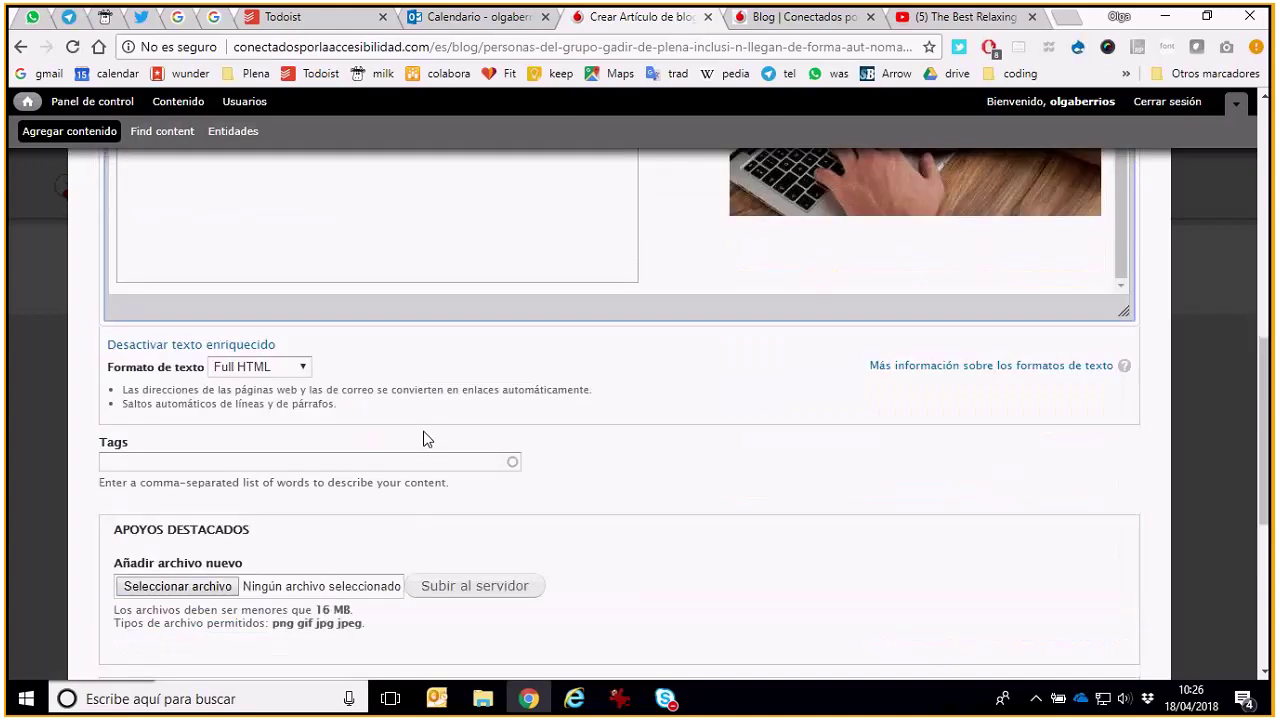
scroll(423, 439, down, 1)
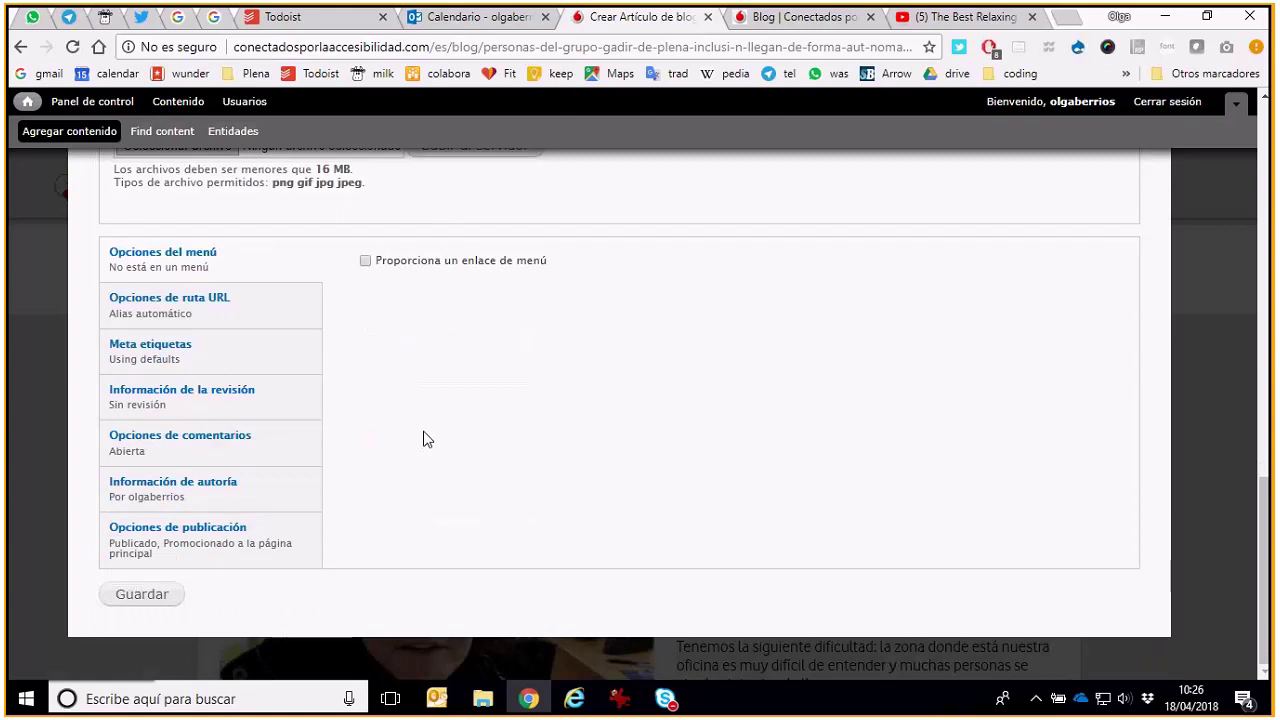
click(246, 528)
click(417, 262)
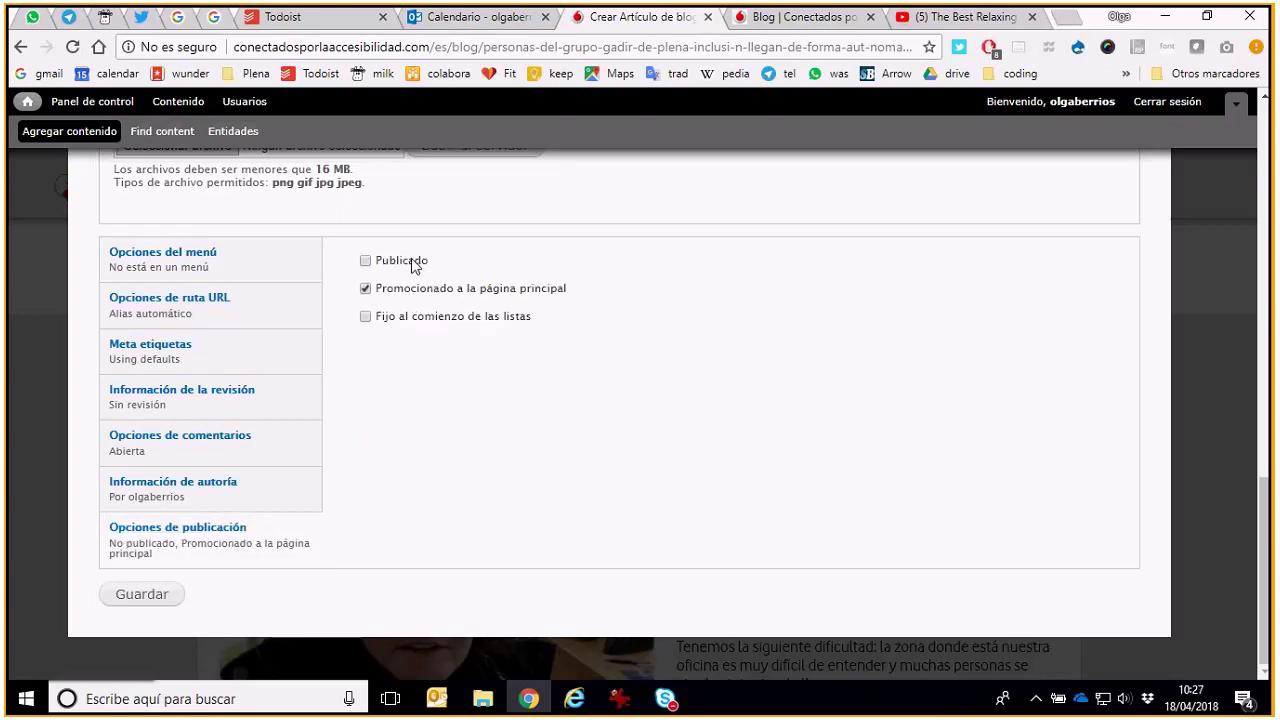
click(414, 266)
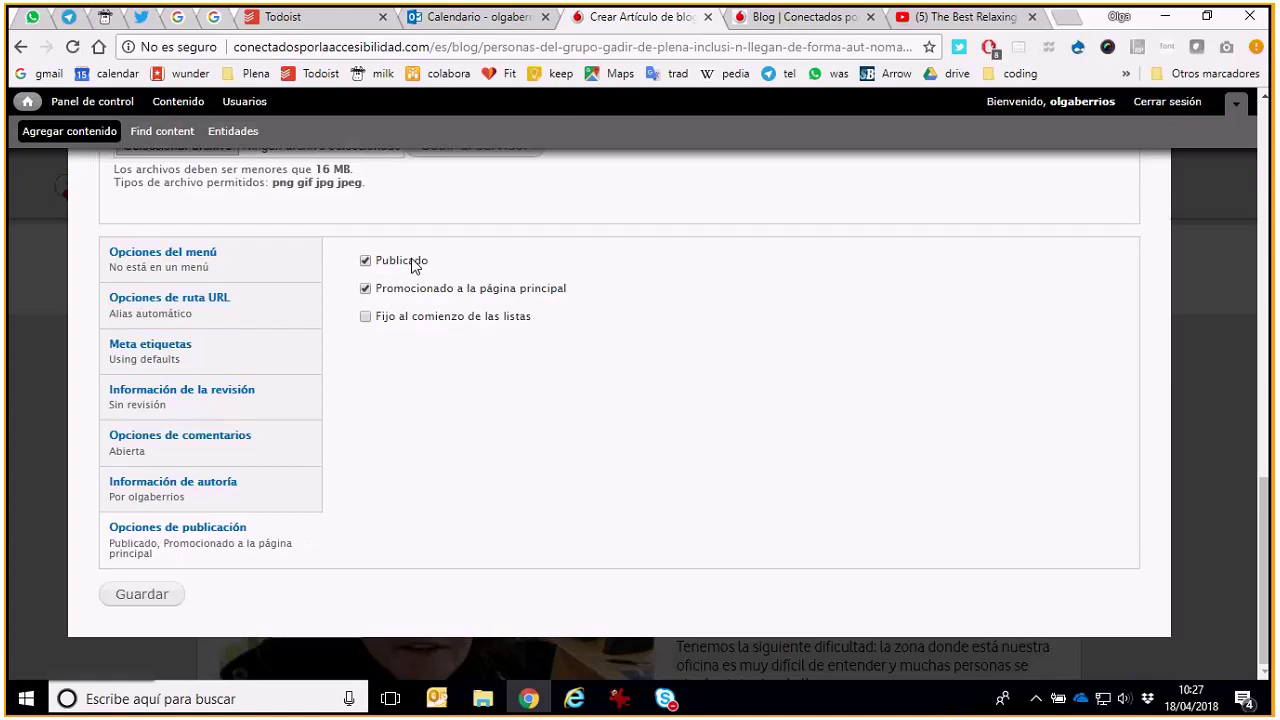
click(414, 266)
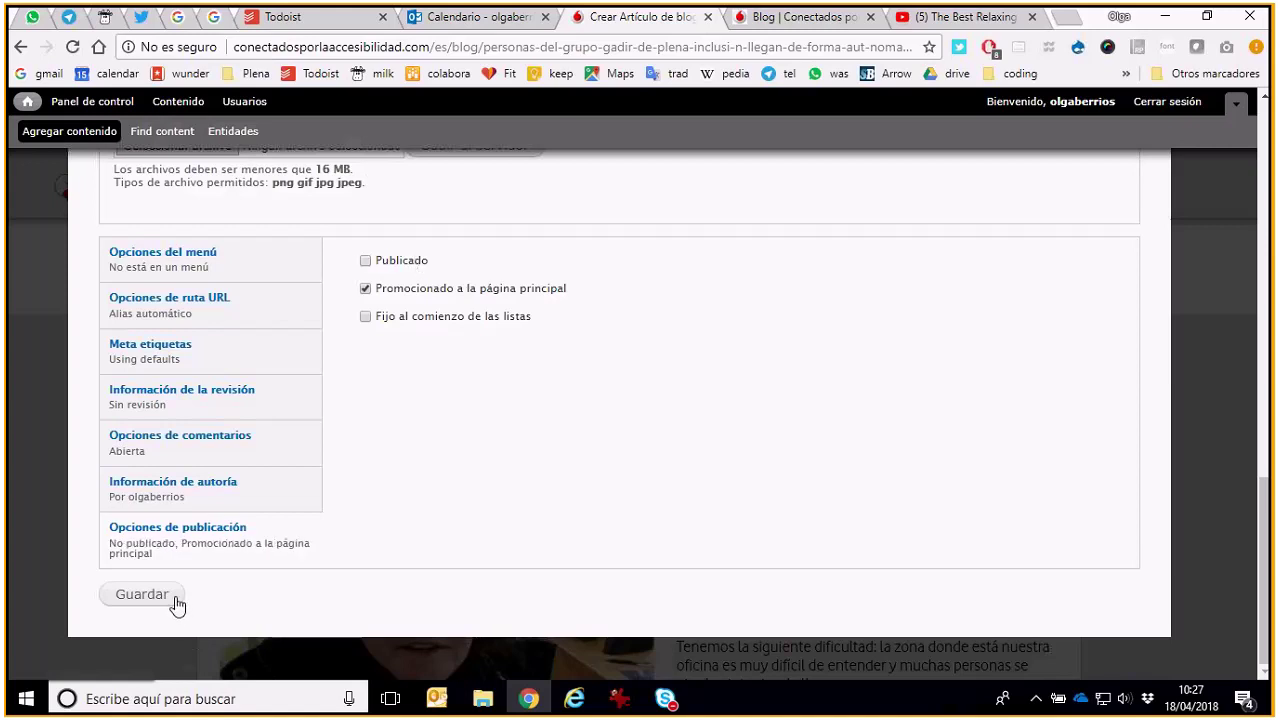
Save the article, adding the required title 'titulo' after the first save is rejected
click(142, 595)
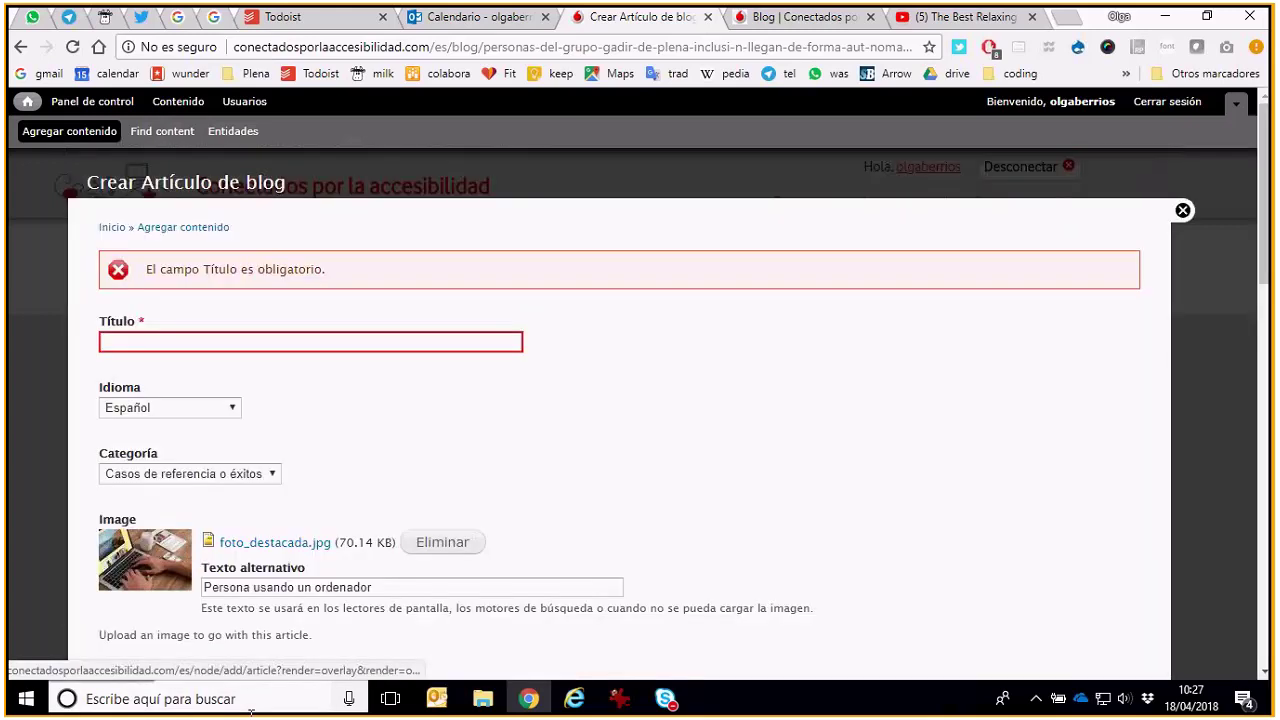
click(264, 342)
text(t)
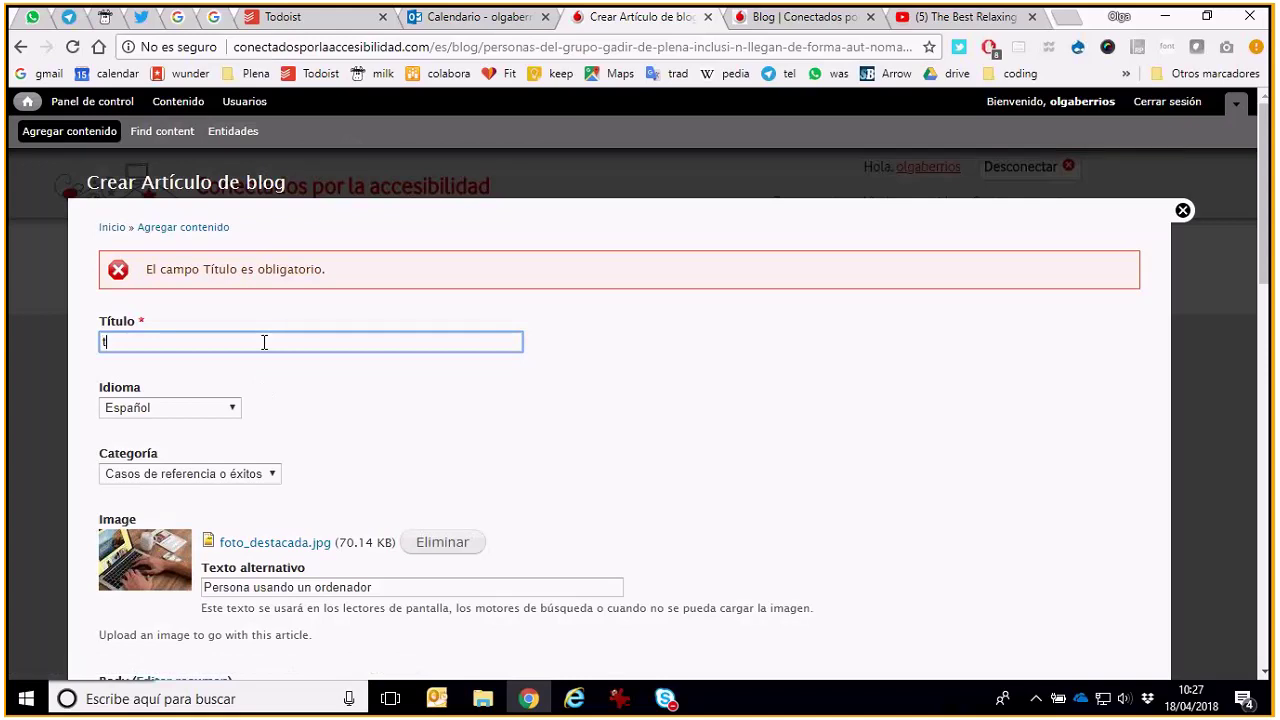
text(itulo)
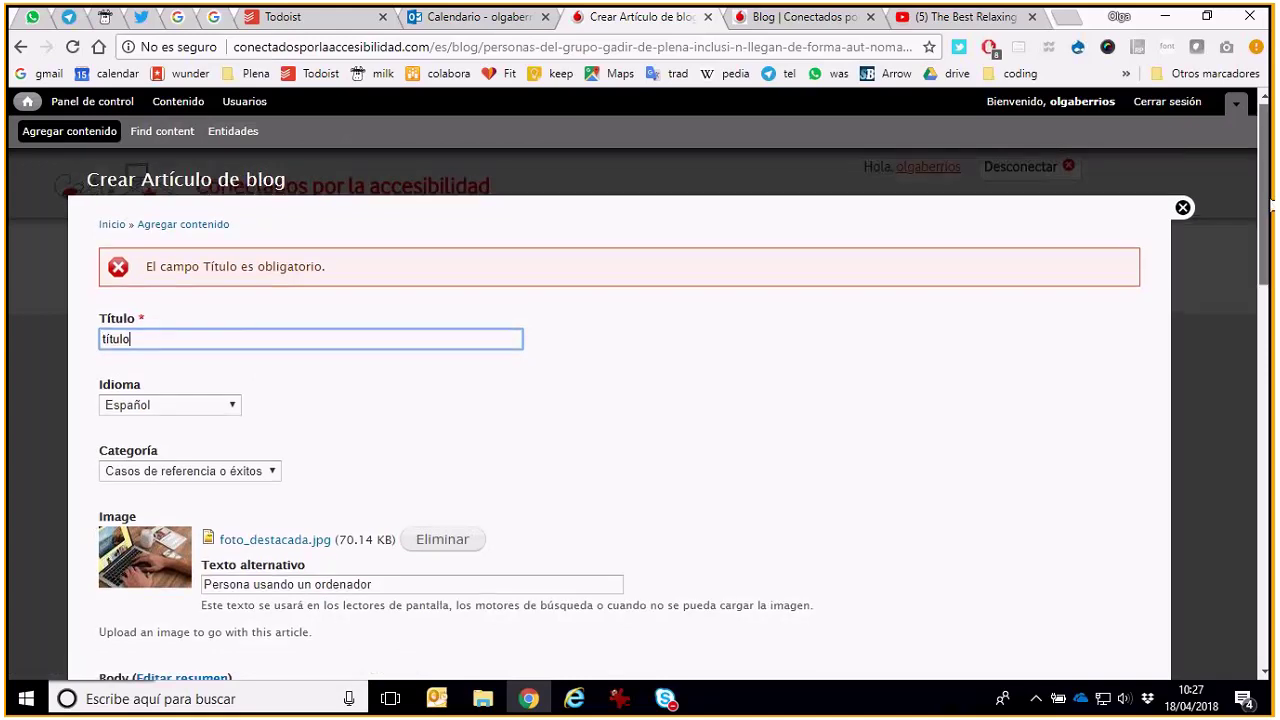
drag(1265, 200, 1272, 590)
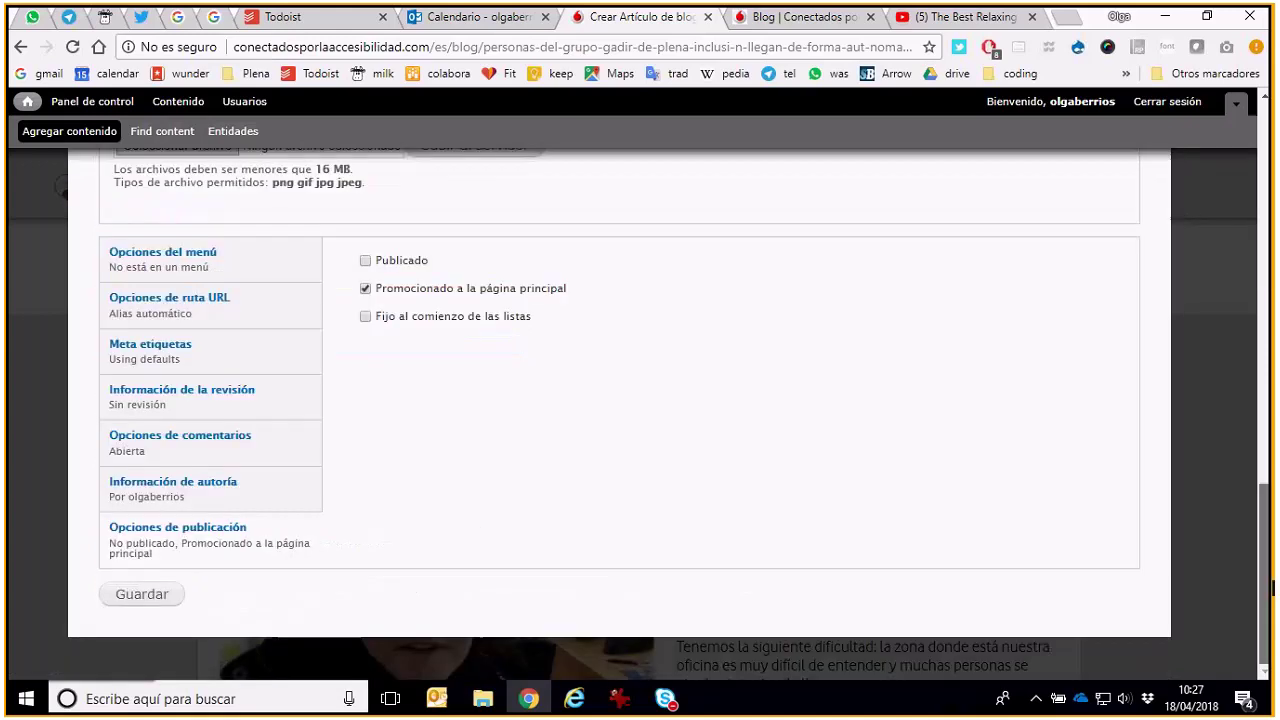
click(140, 597)
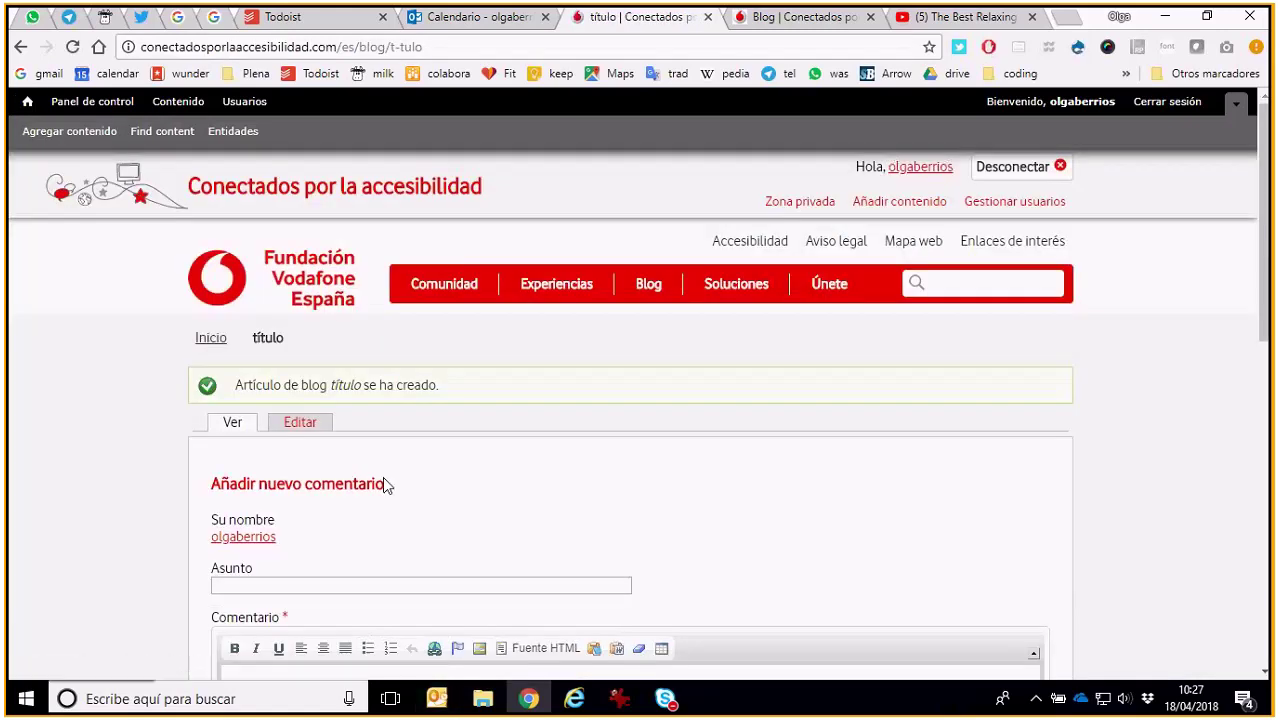
Close the extra blog article tab and the YouTube tab to return to the new 'título' page
scroll(383, 480, down, 2)
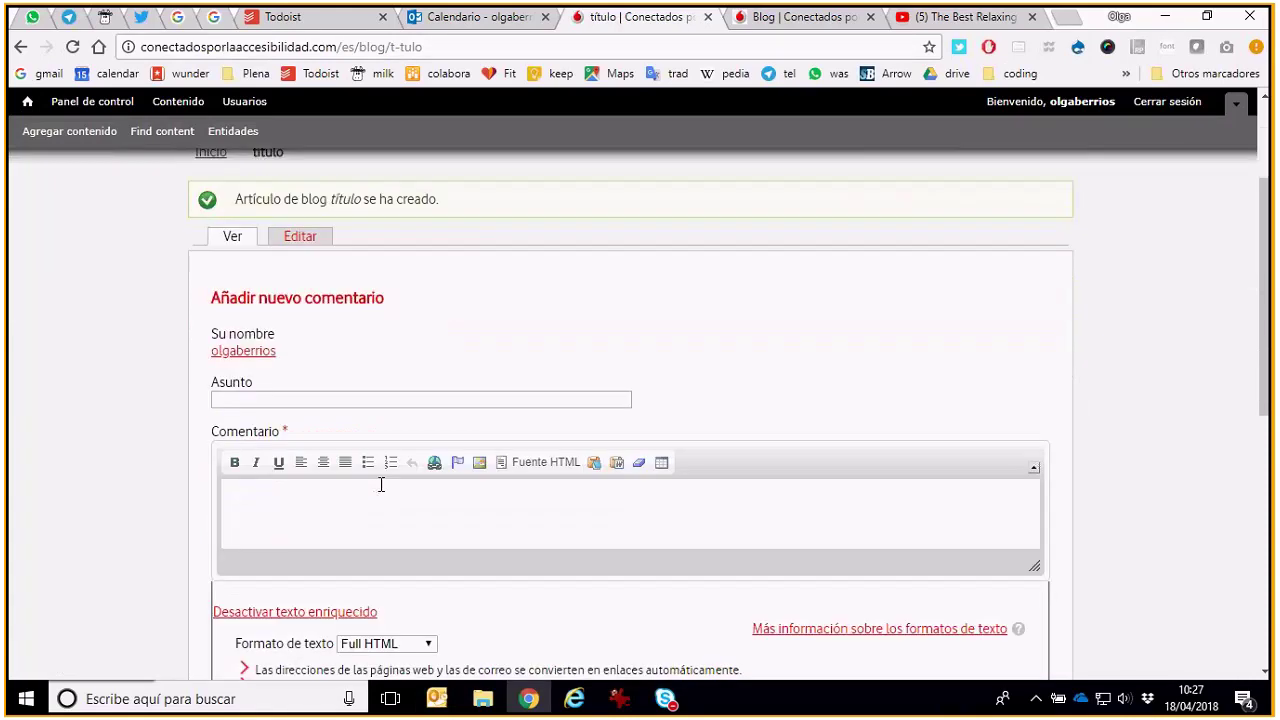
scroll(321, 461, up, 2)
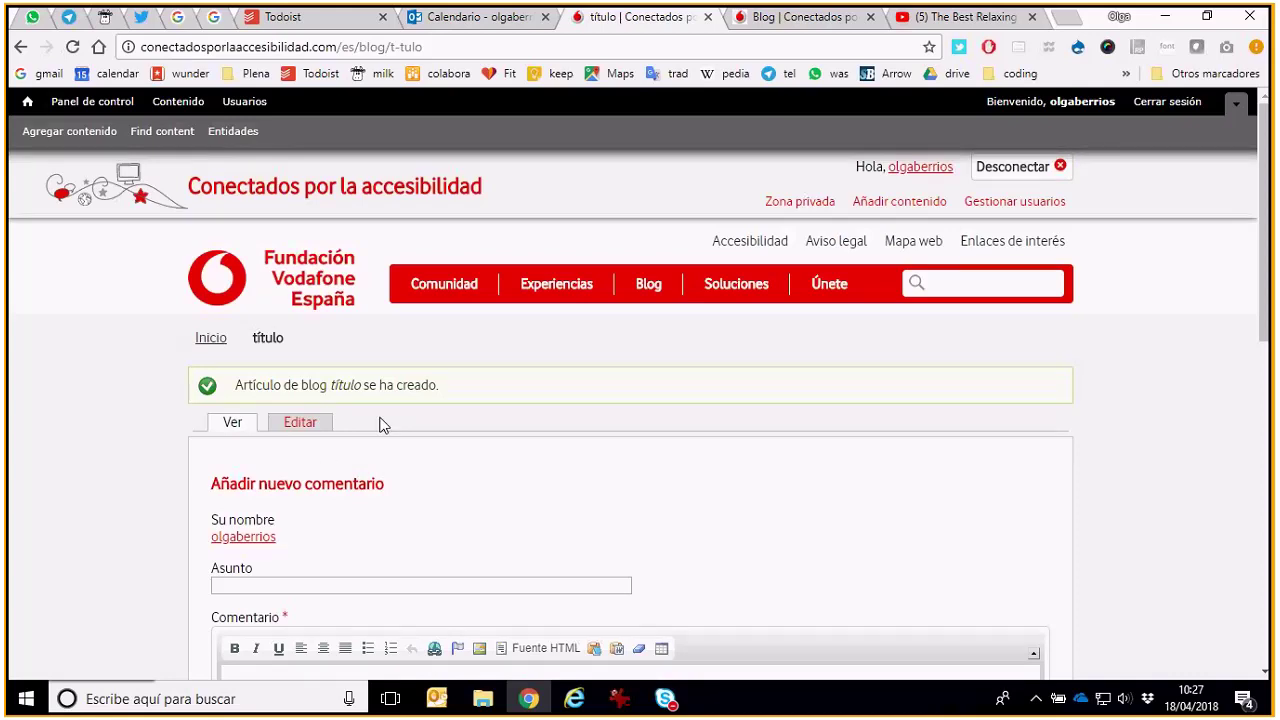
click(805, 18)
click(741, 403)
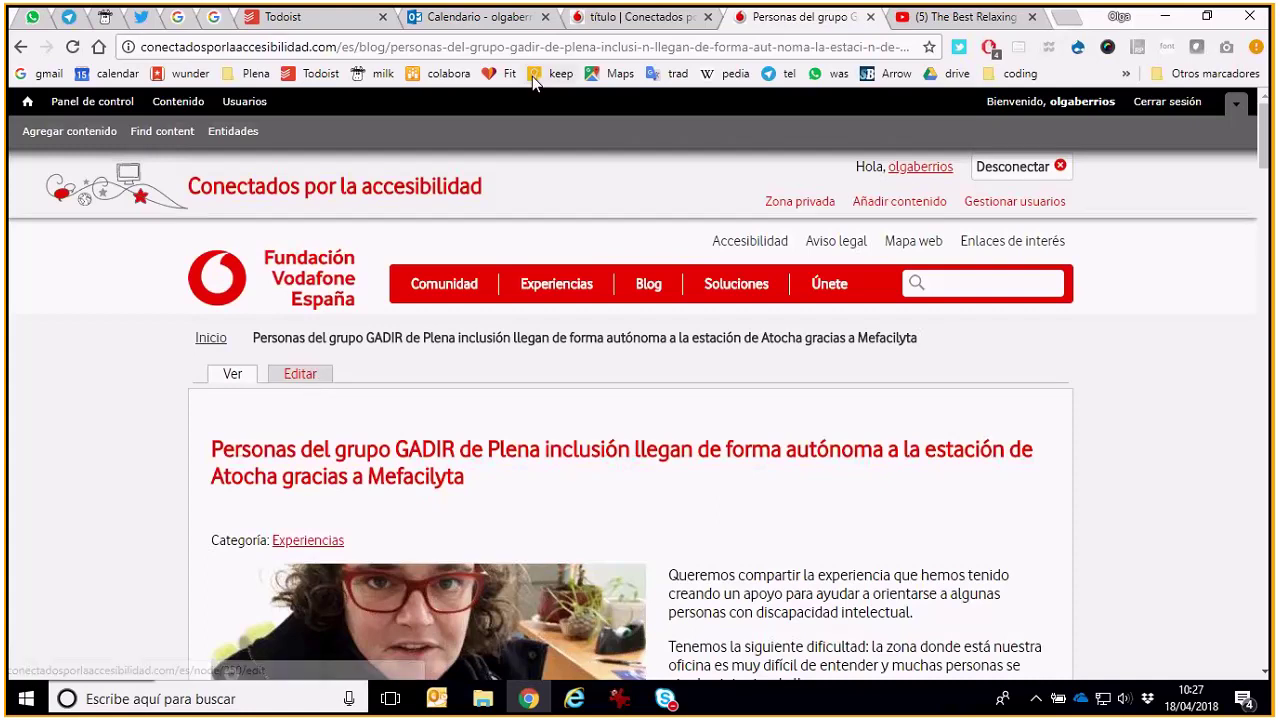
click(870, 17)
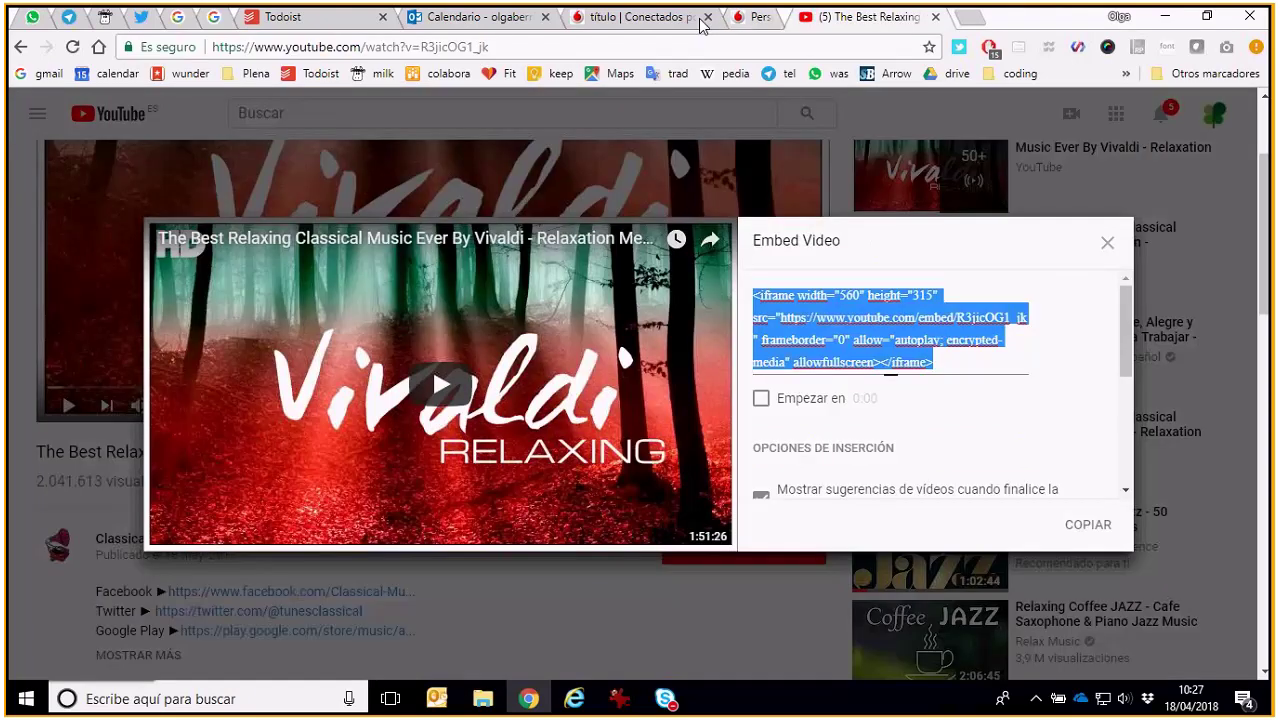
key(ctrl+w)
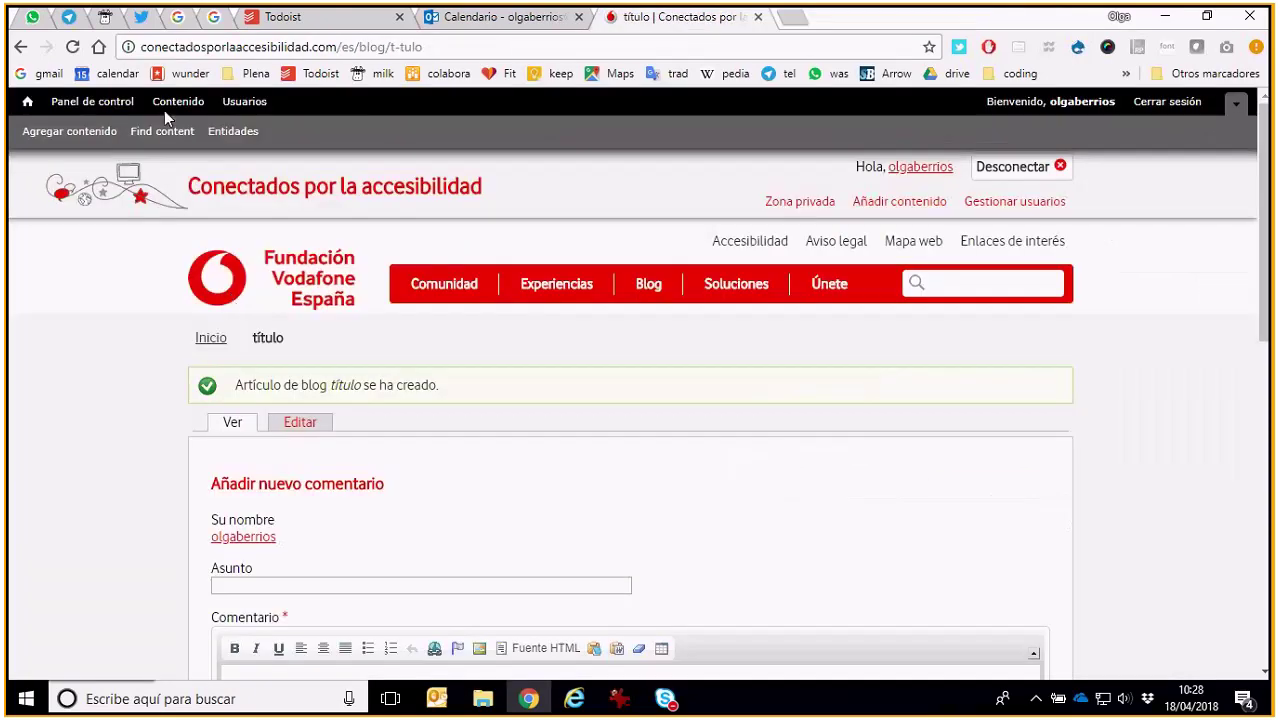
Open the Contenido administration list and look through it
click(170, 102)
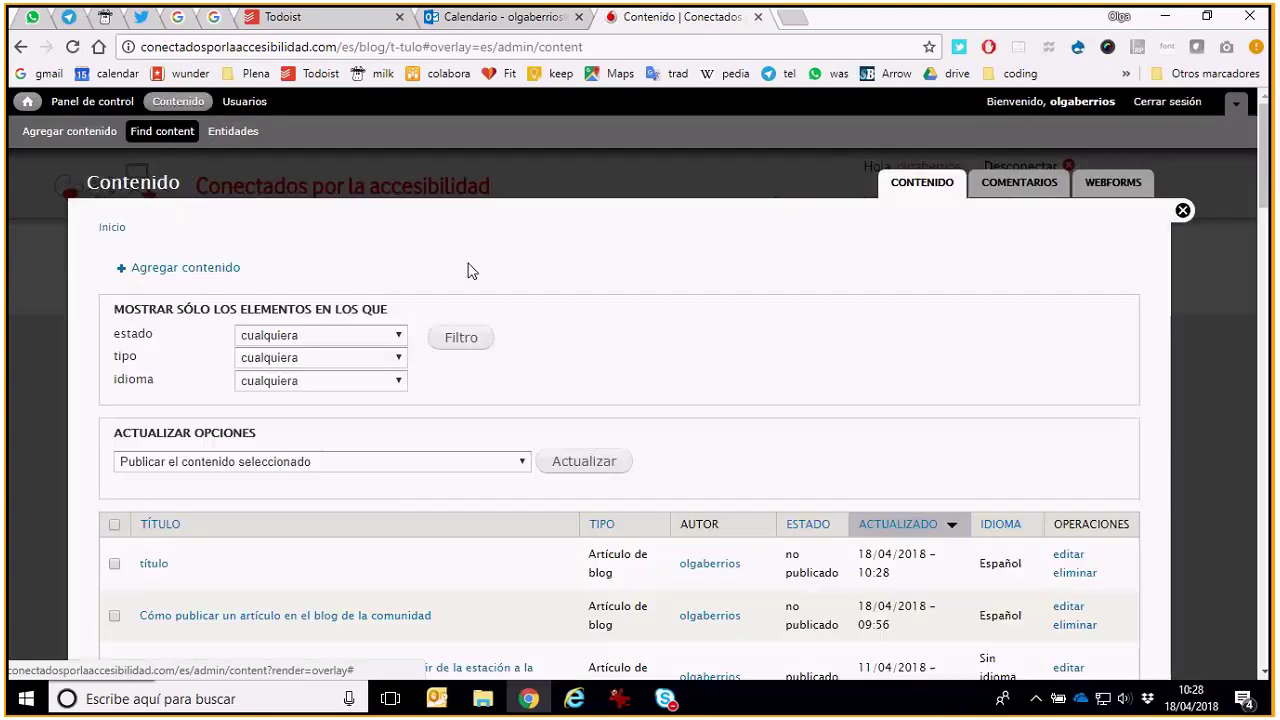
scroll(620, 285, down, 1)
scroll(620, 285, down, 2)
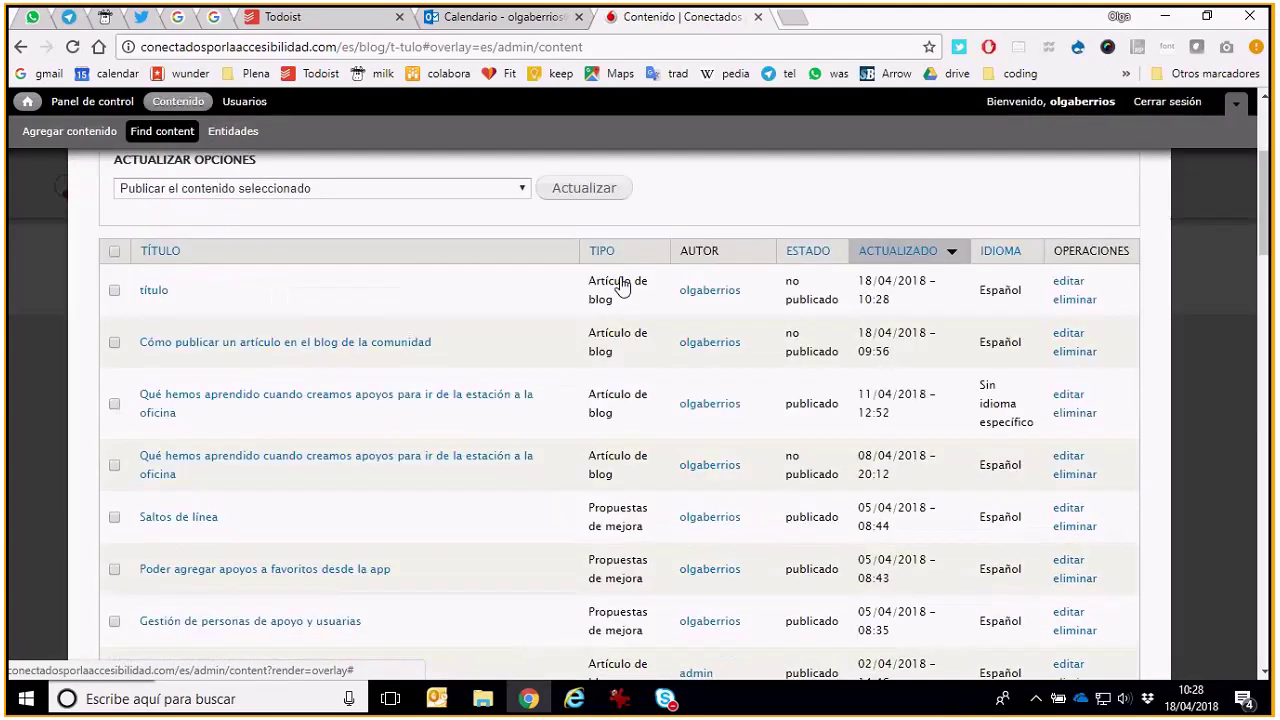
scroll(620, 286, up, 1)
scroll(642, 468, down, 2)
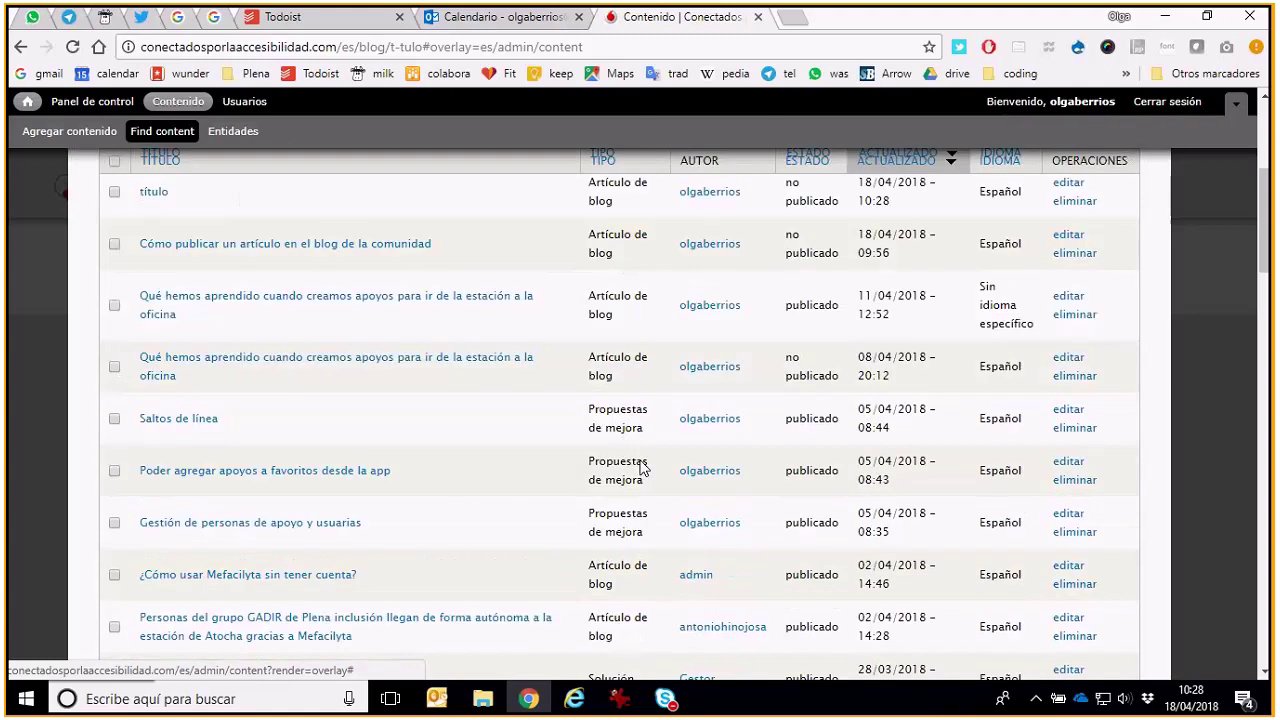
scroll(642, 468, down, 4)
scroll(642, 500, down, 2)
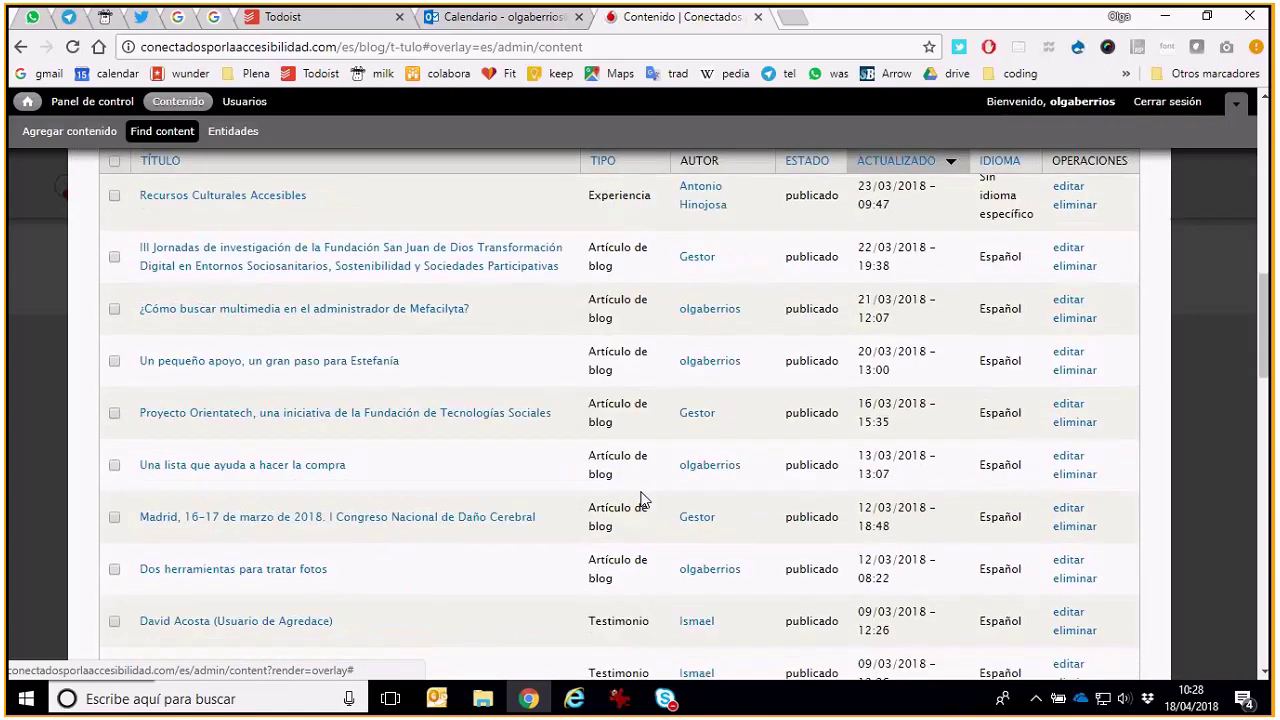
scroll(642, 500, up, 10)
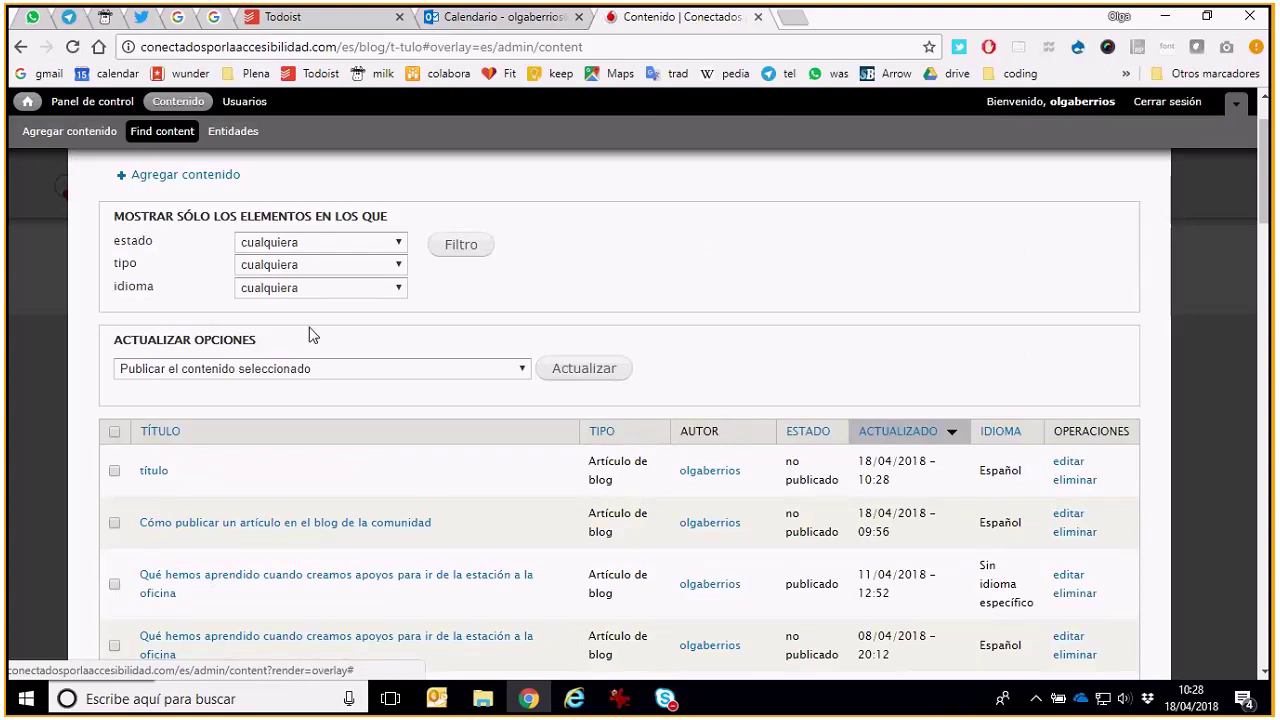
scroll(316, 340, up, 1)
Filter the content list to type Artículo de blog
click(317, 360)
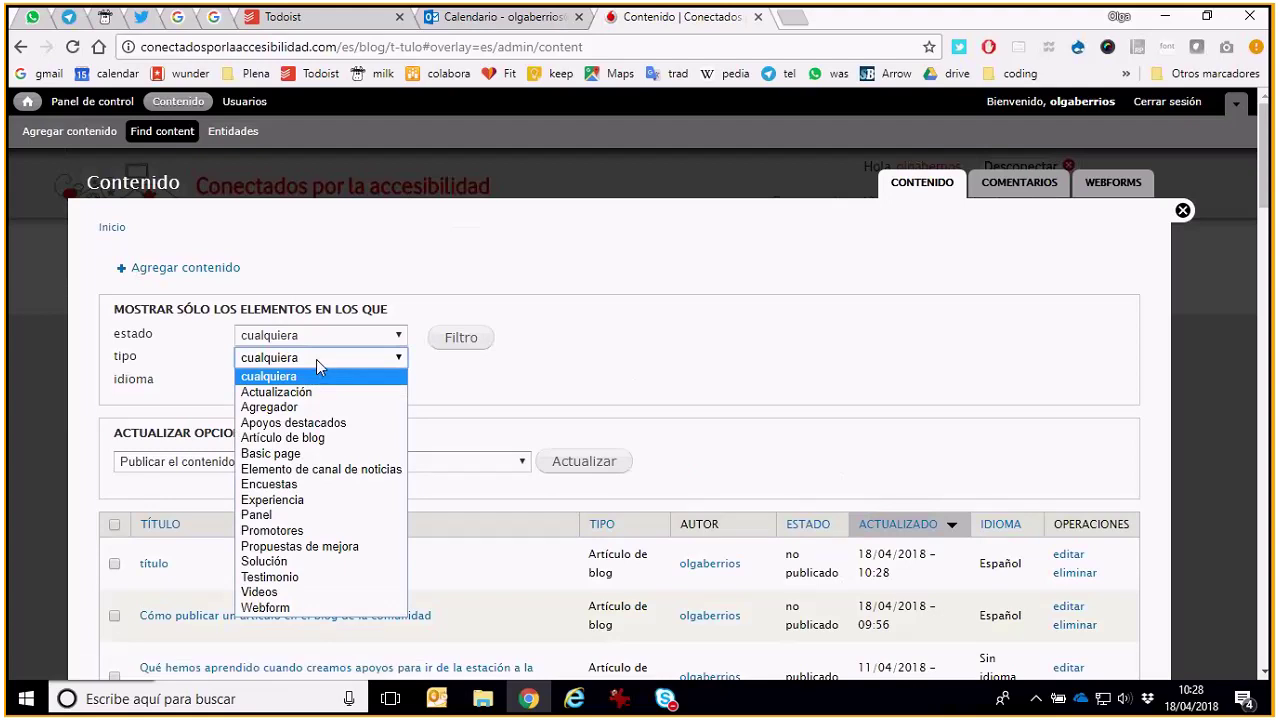
click(316, 359)
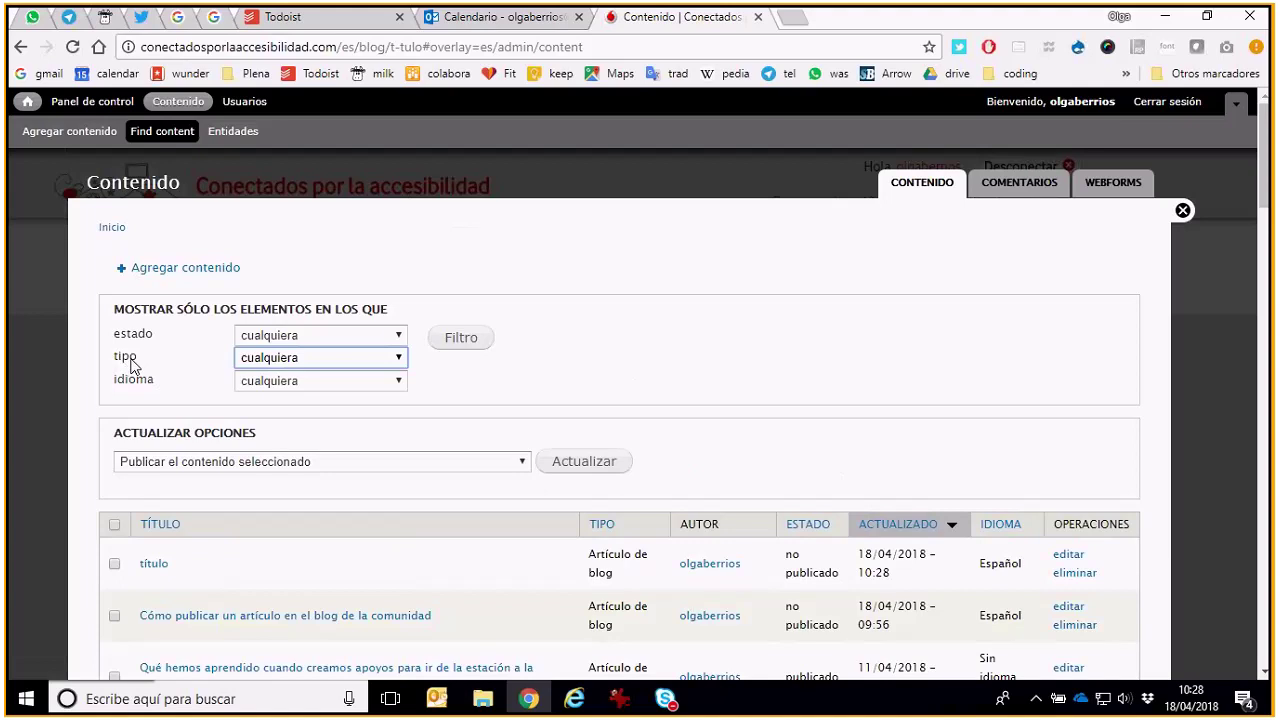
click(300, 358)
click(300, 440)
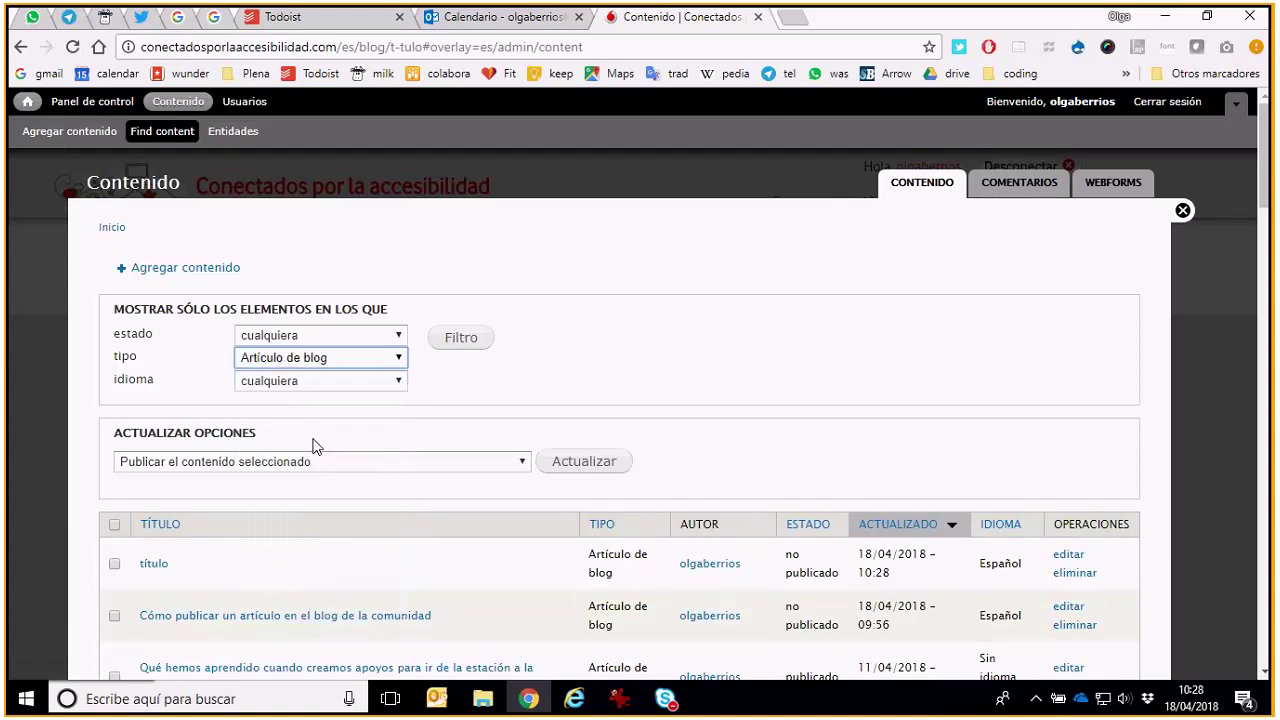
click(459, 345)
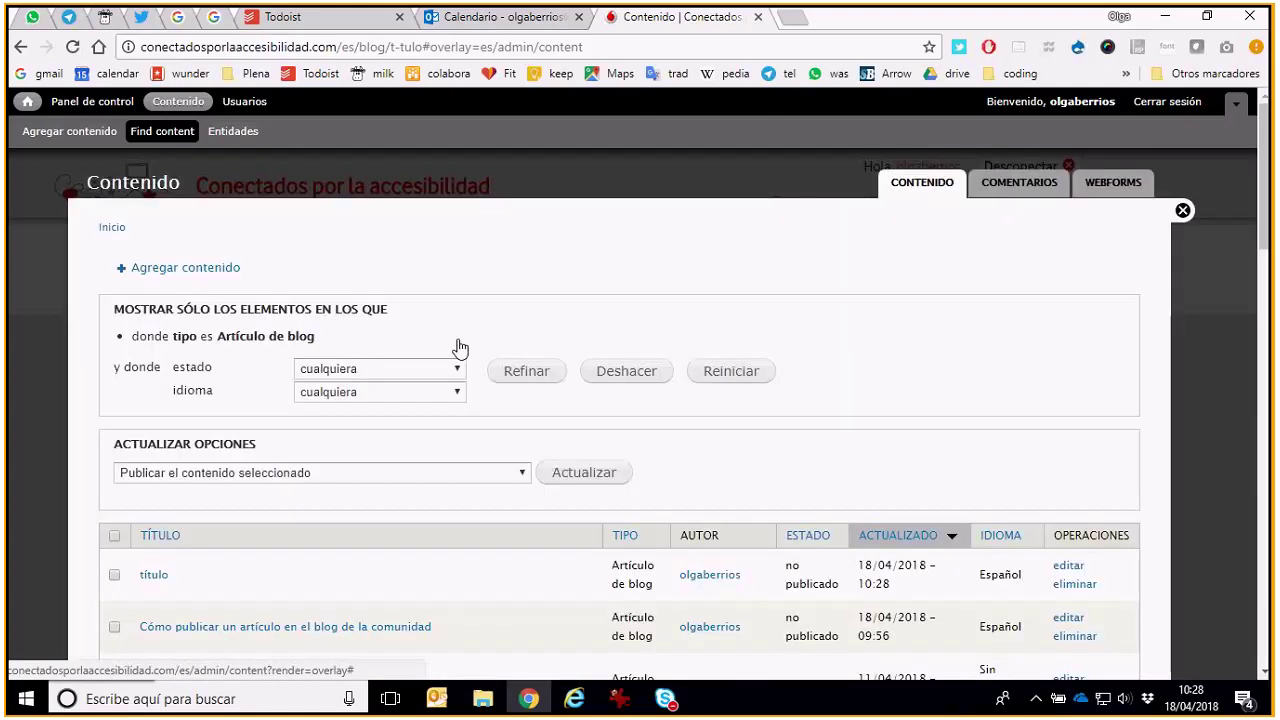
Delete the test article 'título' from the filtered content list
scroll(459, 346, down, 2)
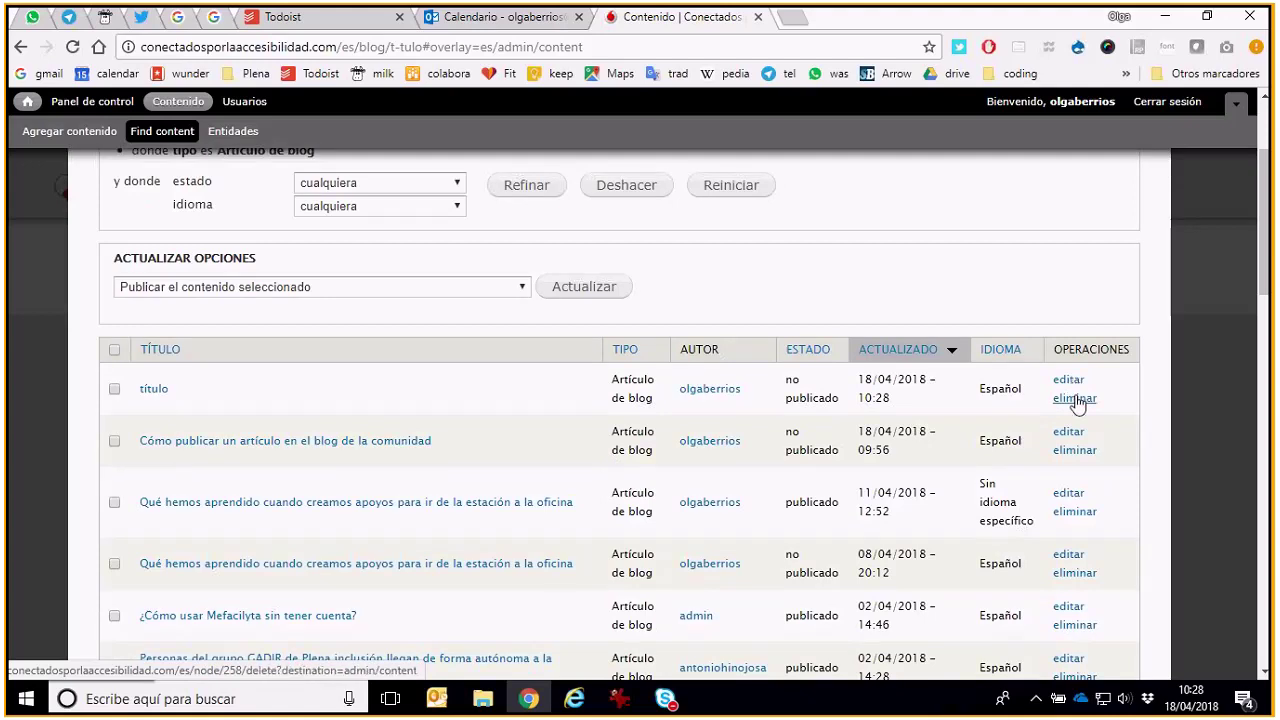
click(1074, 399)
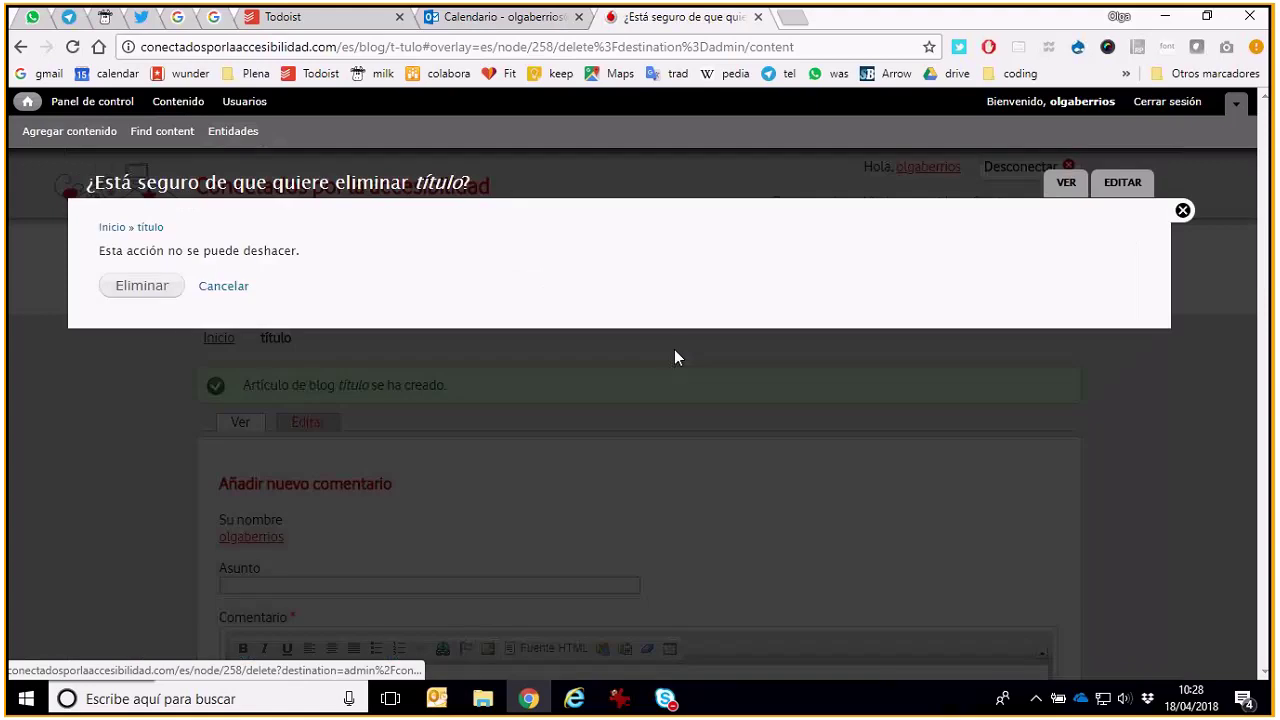
click(131, 288)
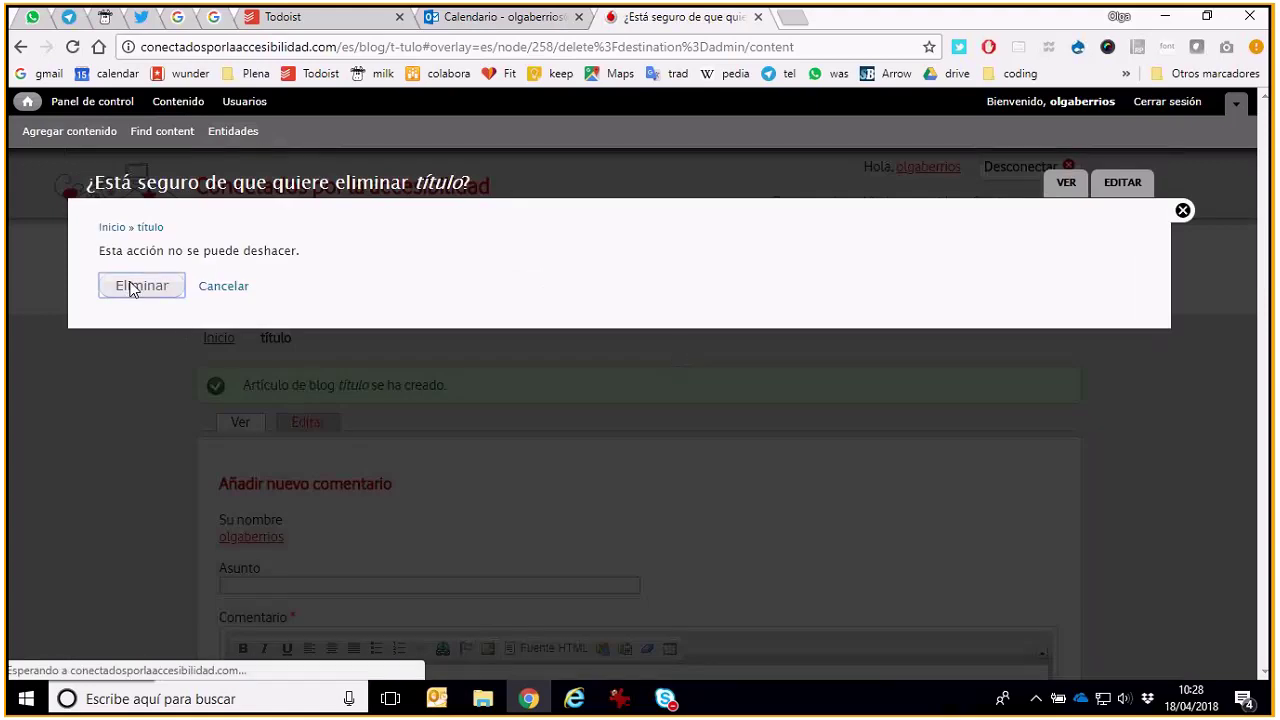
scroll(513, 349, down, 2)
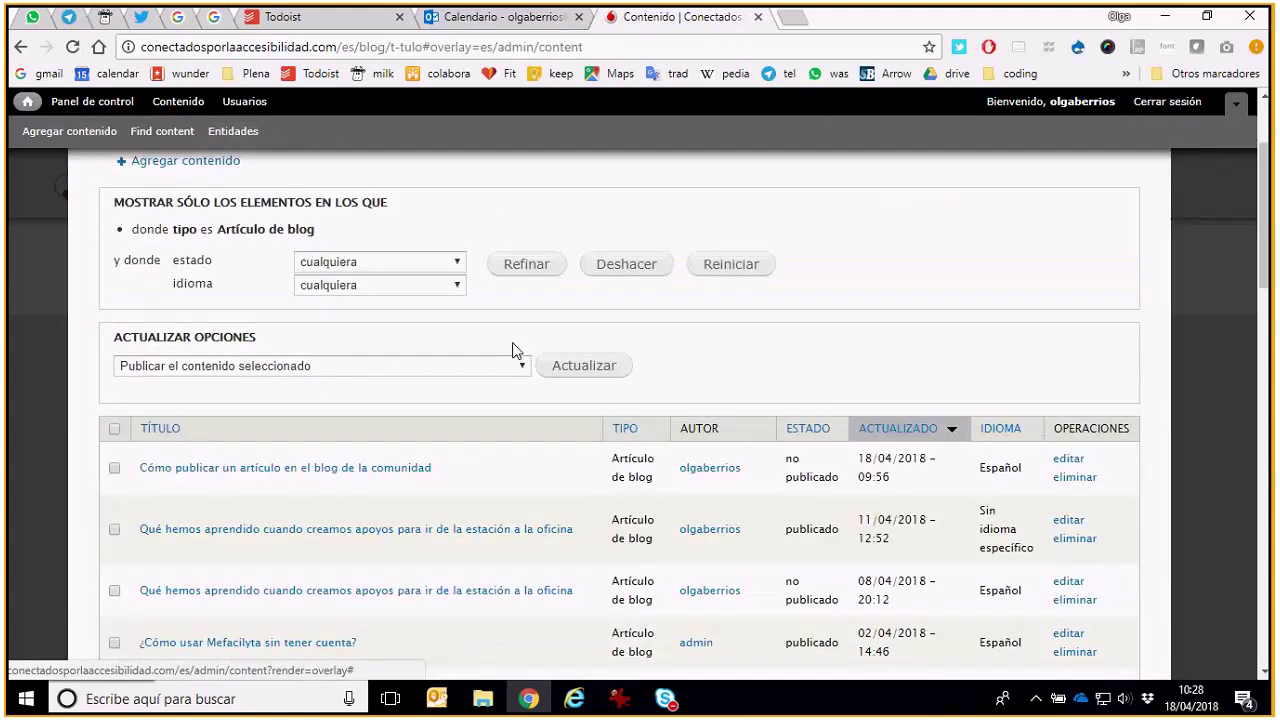
scroll(513, 349, down, 1)
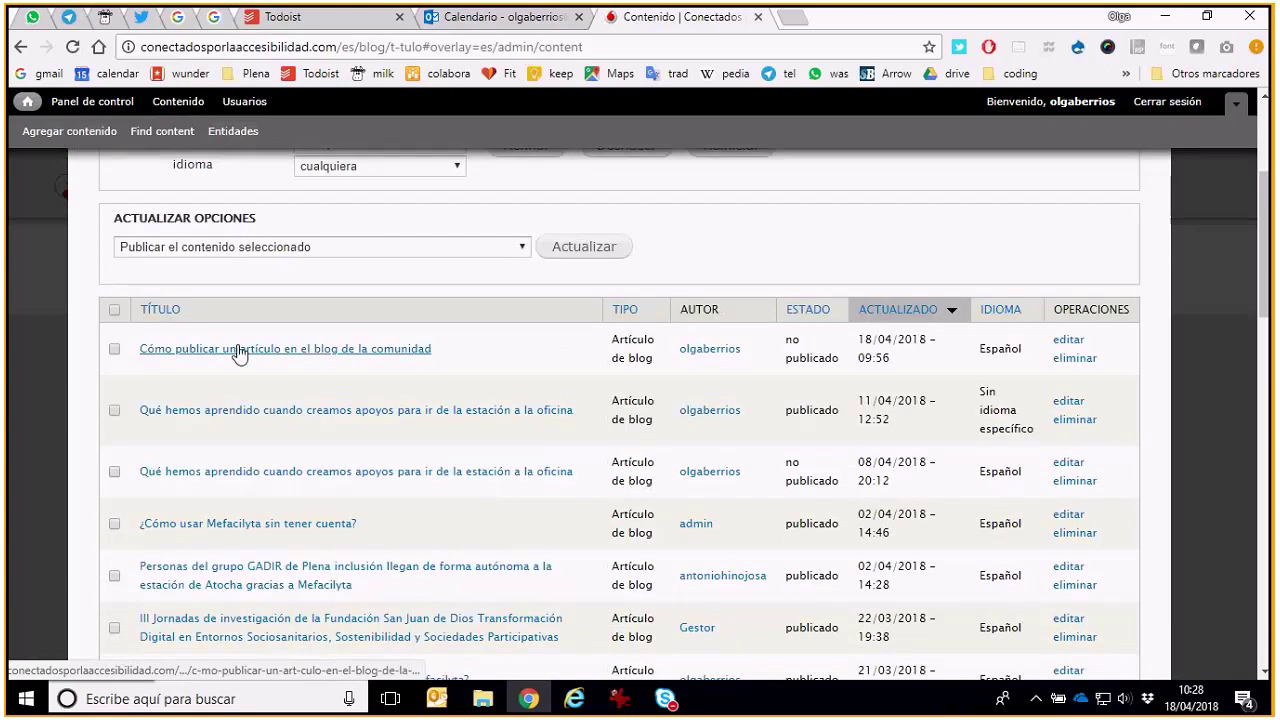
Open the 'Cómo publicar un artículo en el blog' post for editing
click(1075, 343)
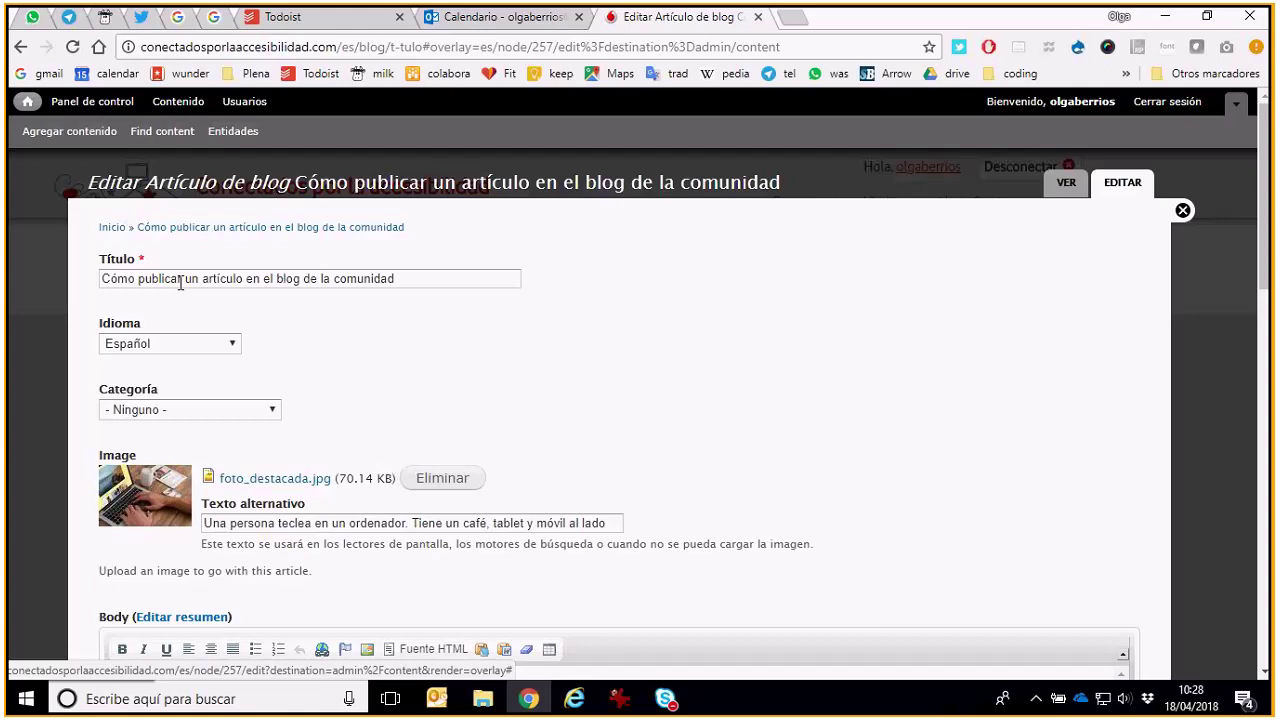
scroll(179, 282, down, 3)
scroll(200, 328, down, 3)
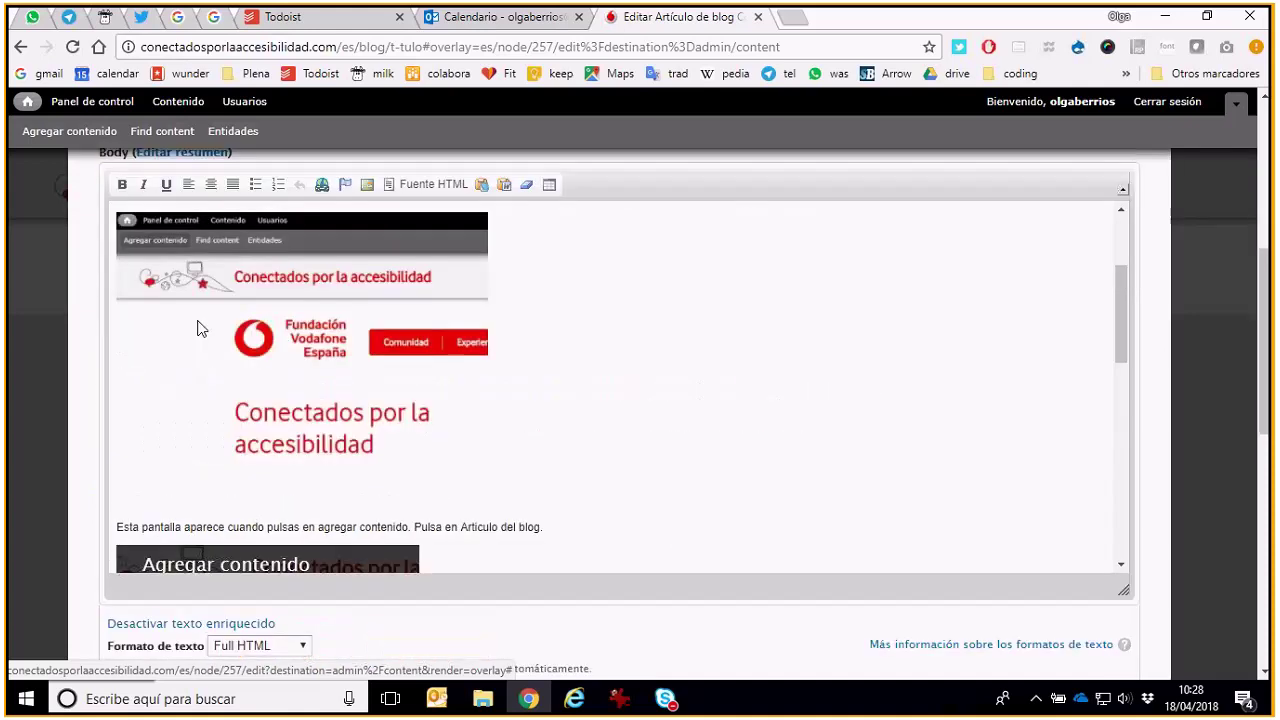
scroll(199, 335, down, 6)
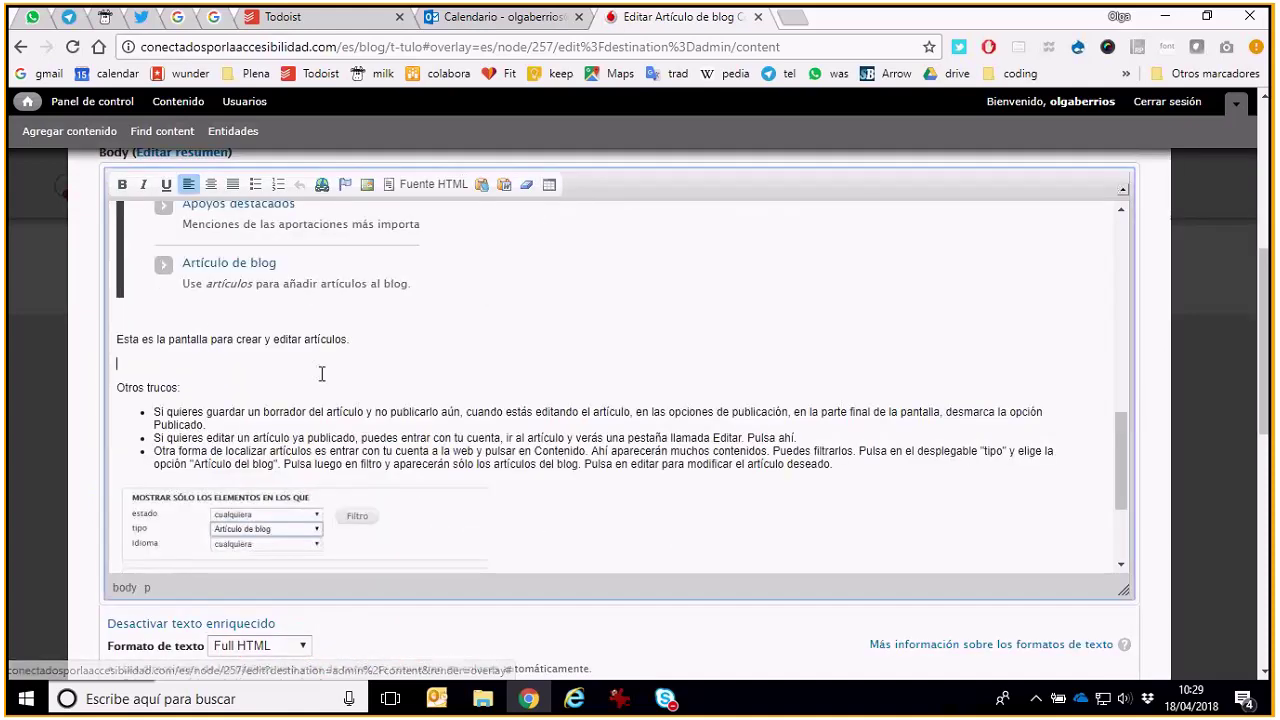
Upload the '03 admin blog' screenshot to the server from the image dialog
click(366, 184)
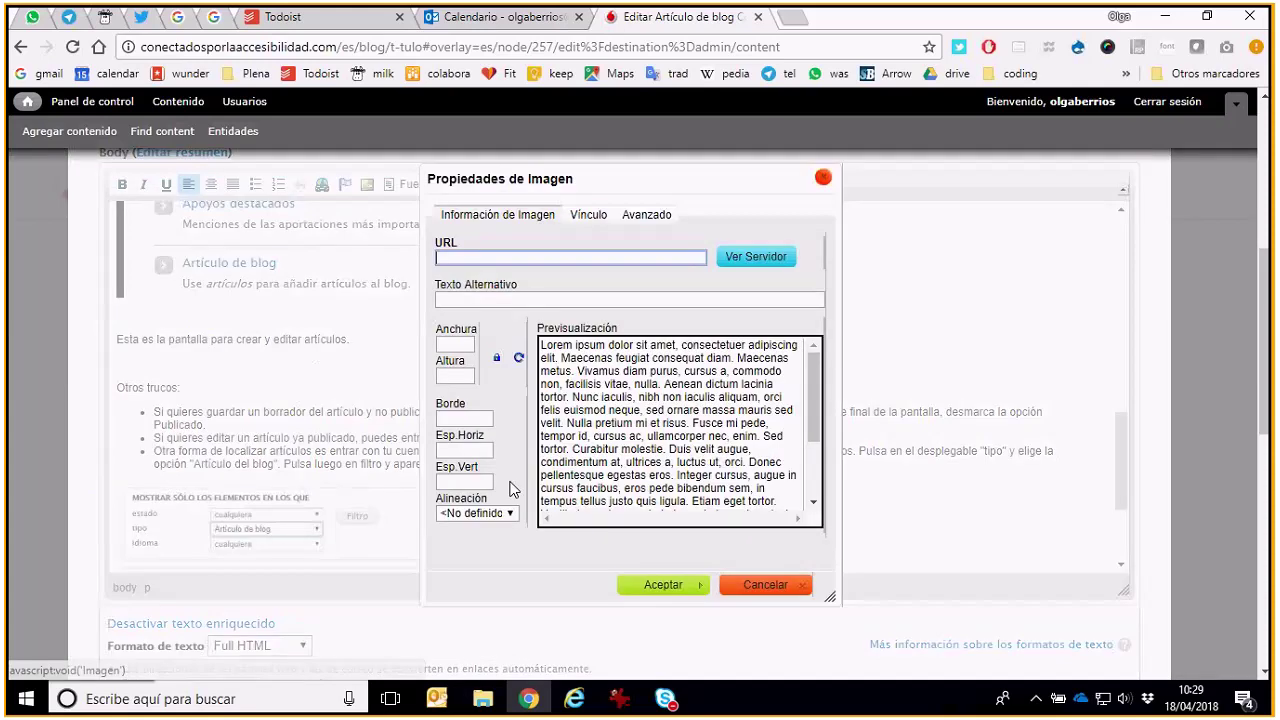
click(756, 256)
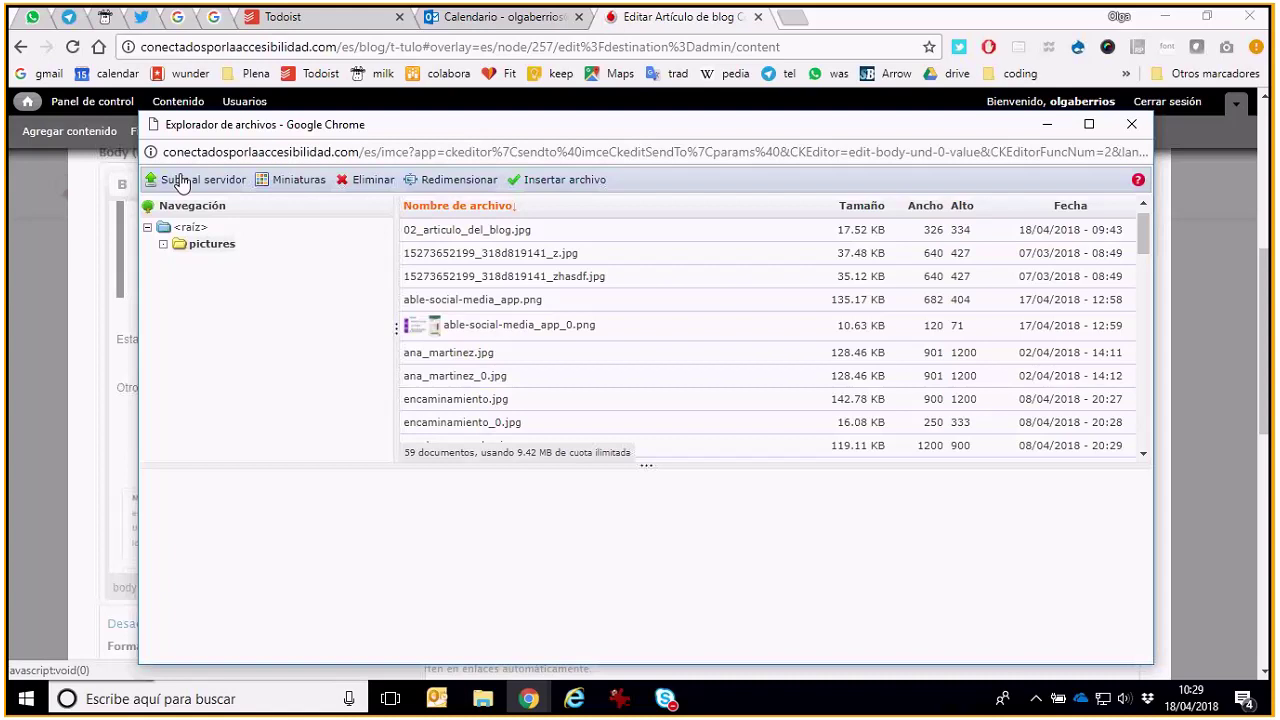
click(181, 185)
click(262, 250)
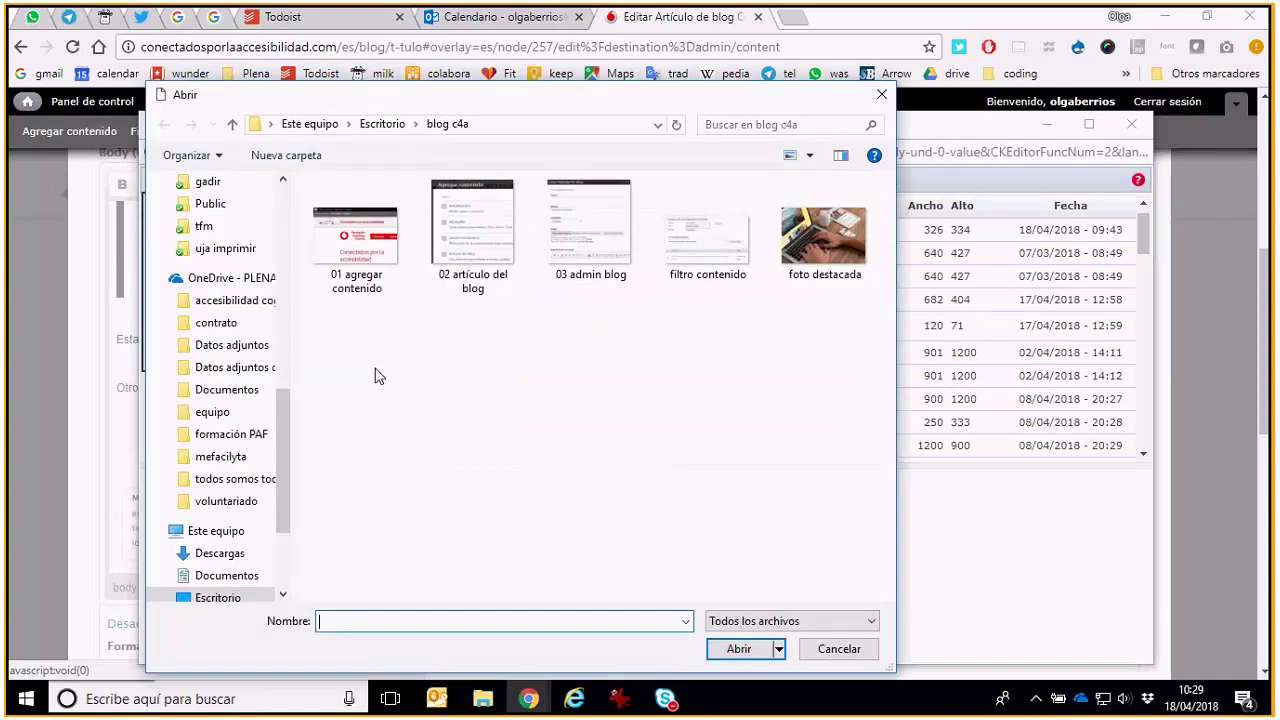
double_click(606, 243)
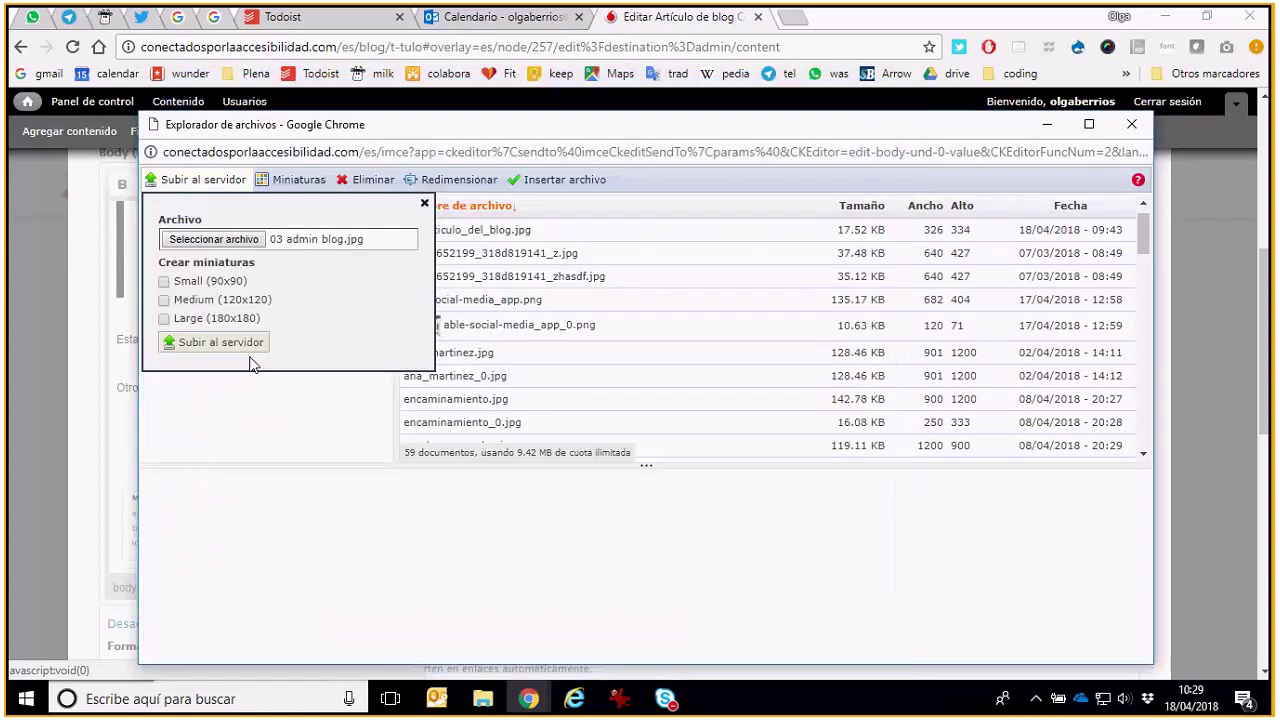
click(240, 345)
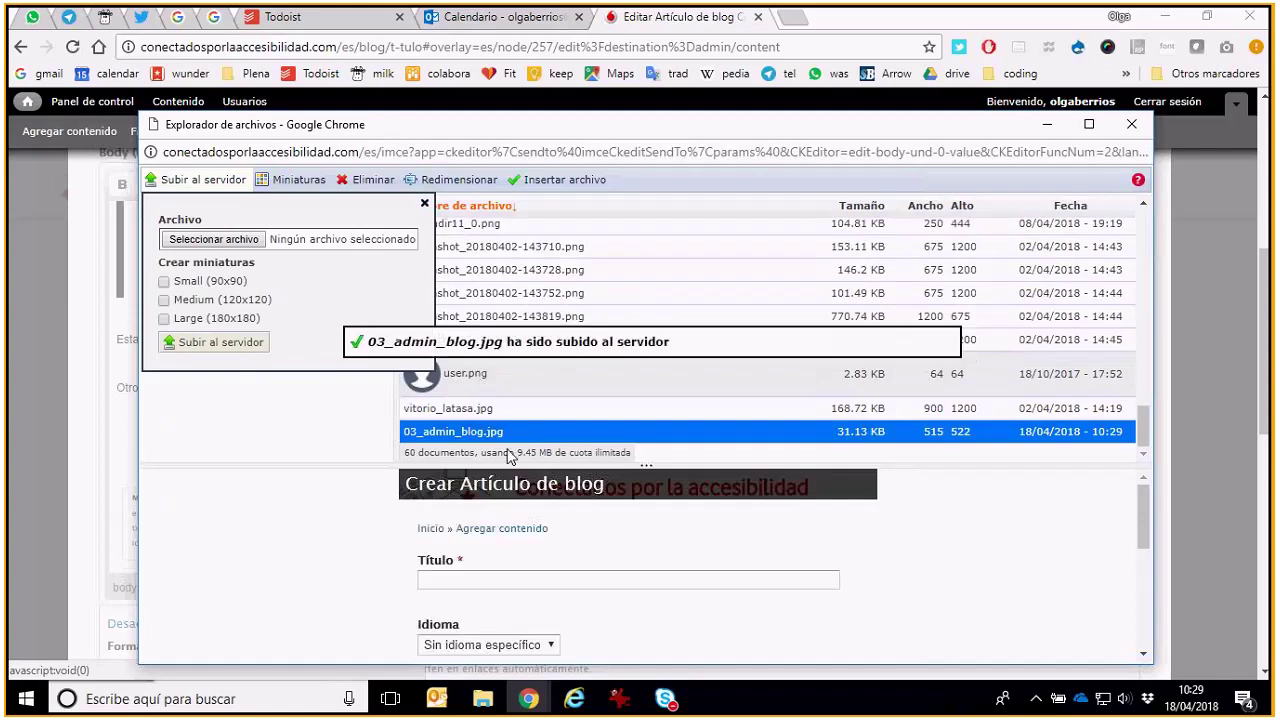
Insert a 400×405 resized copy with alt text 'Pantalla para crear artículo'
click(490, 190)
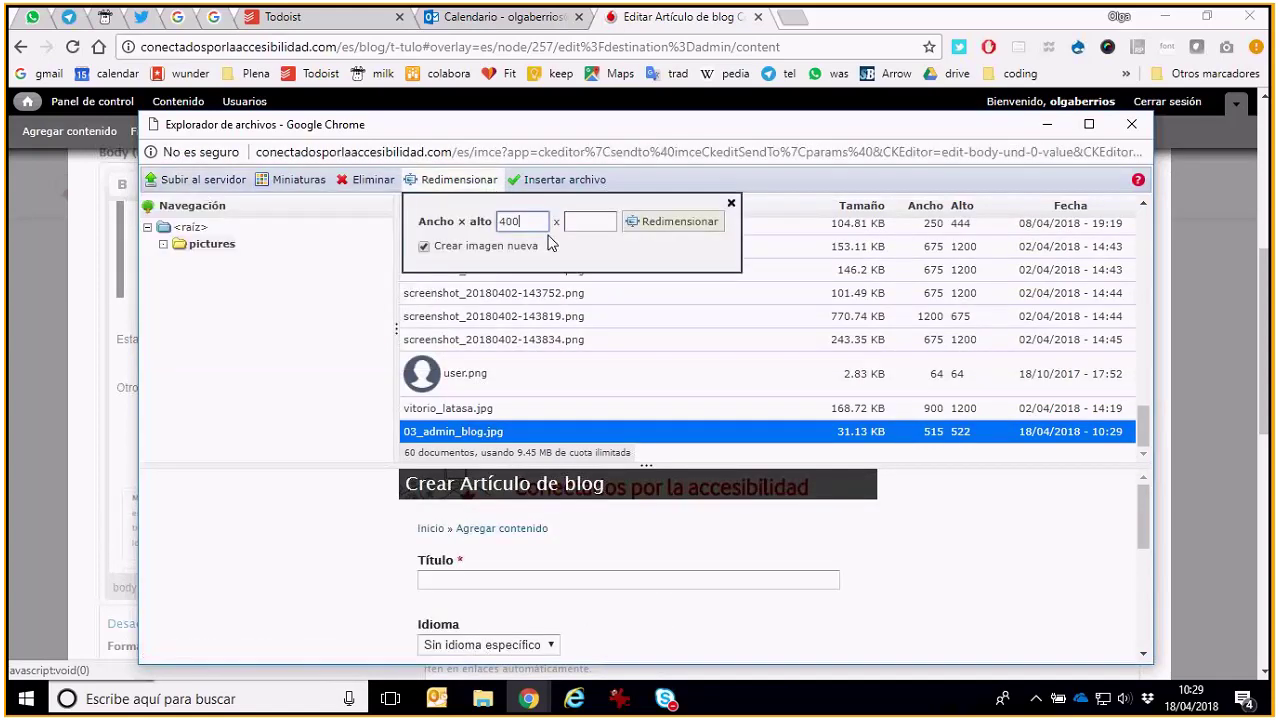
click(673, 222)
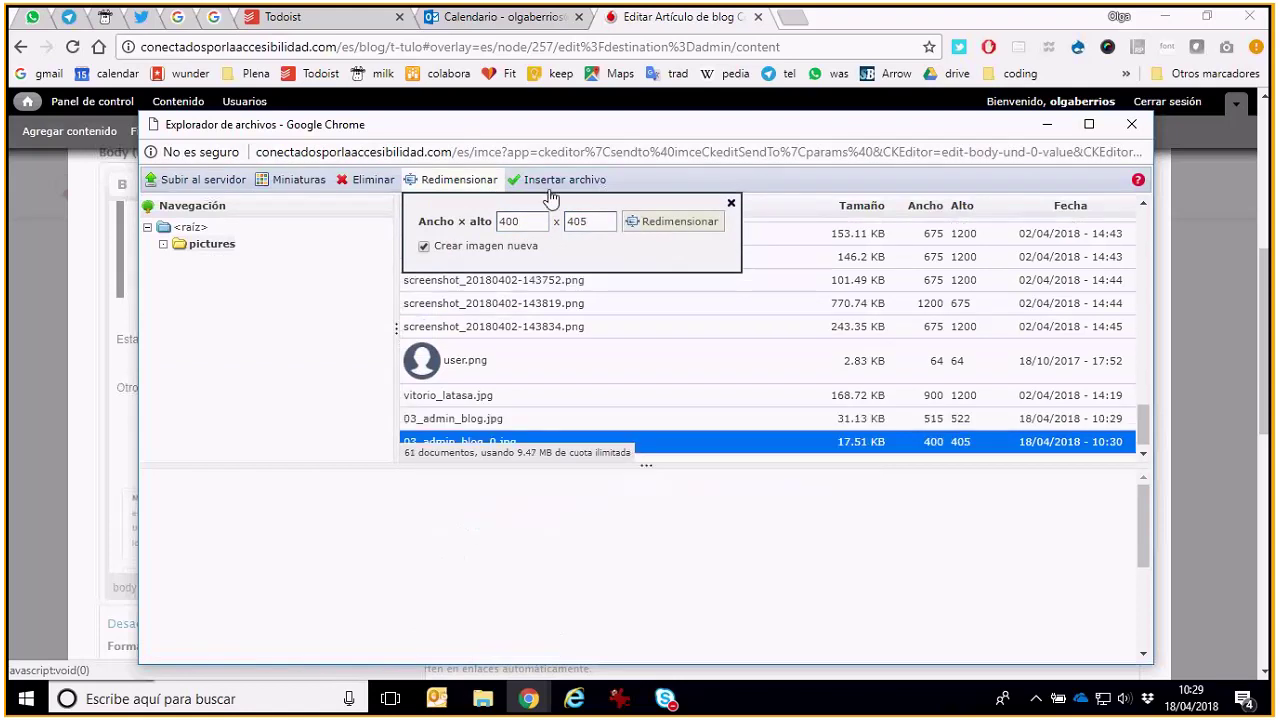
click(552, 181)
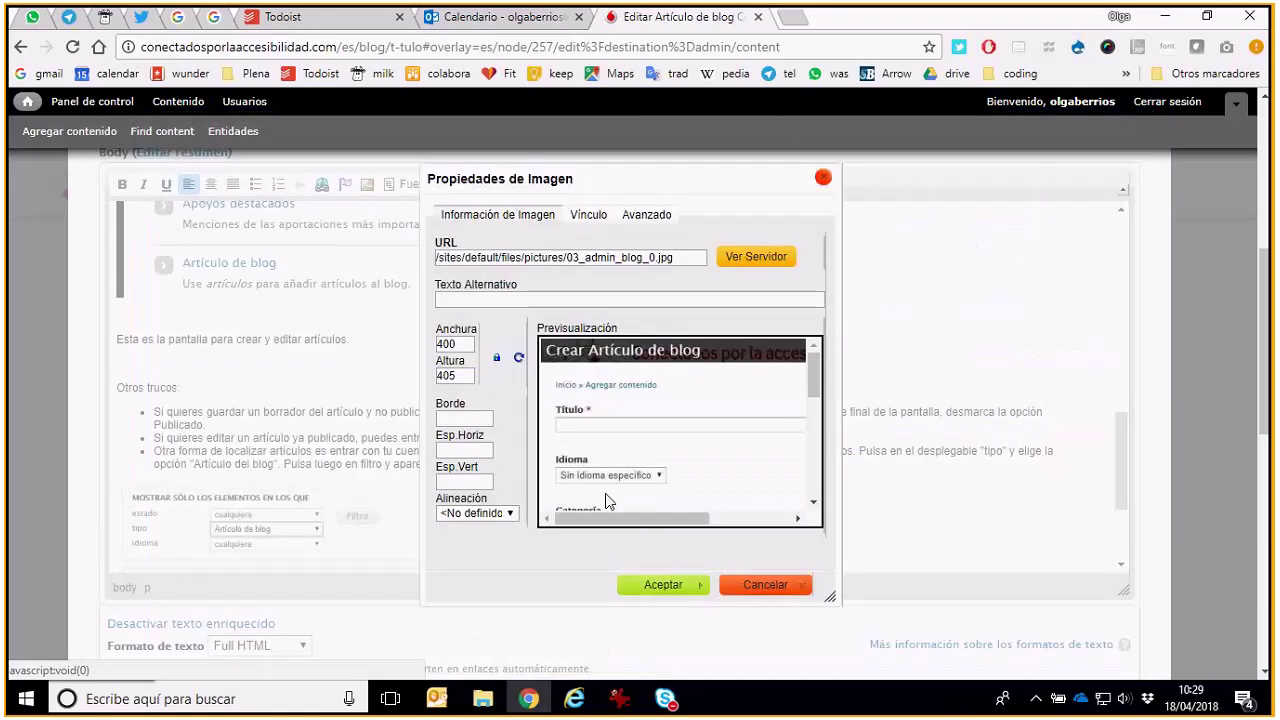
click(500, 298)
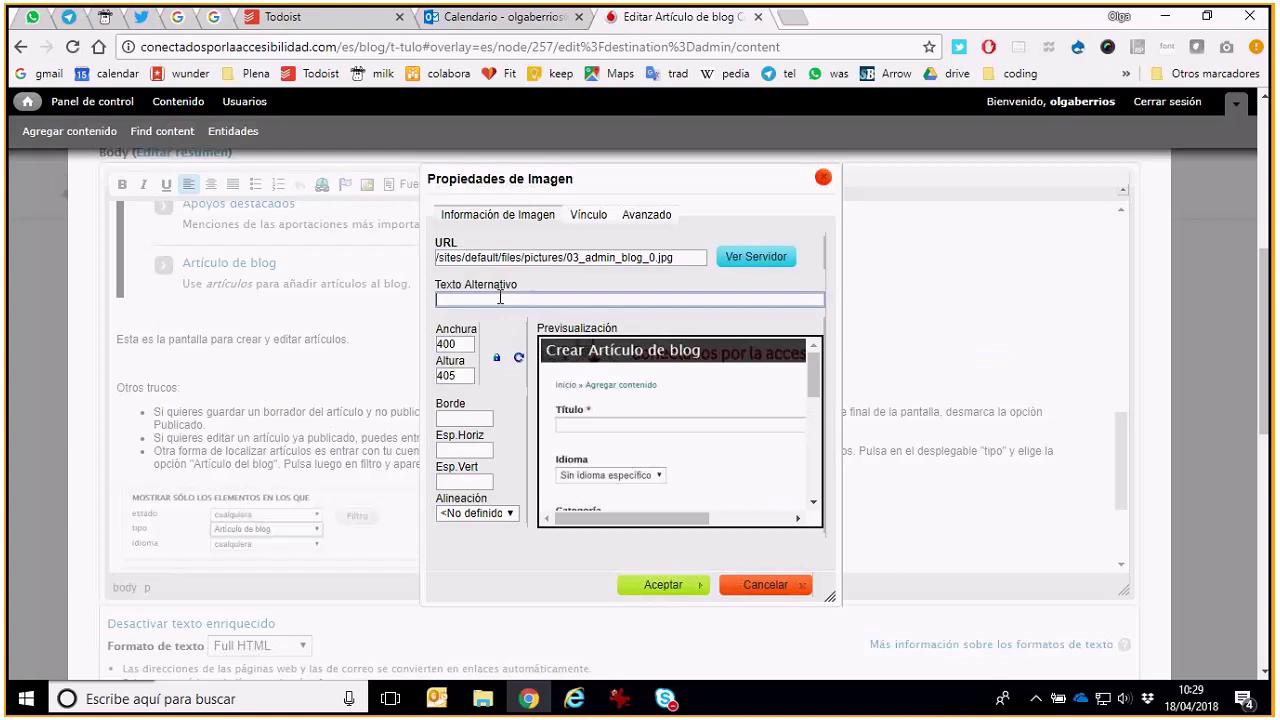
text(P)
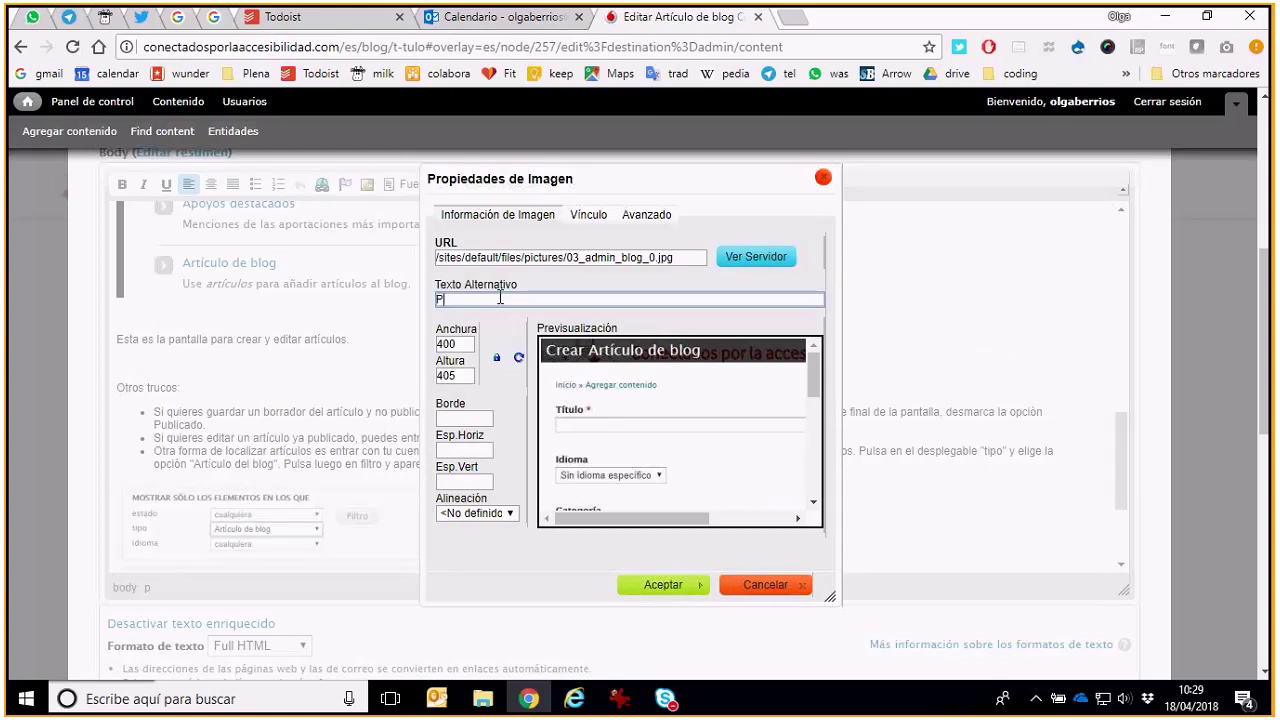
text(antalla para crear artículo)
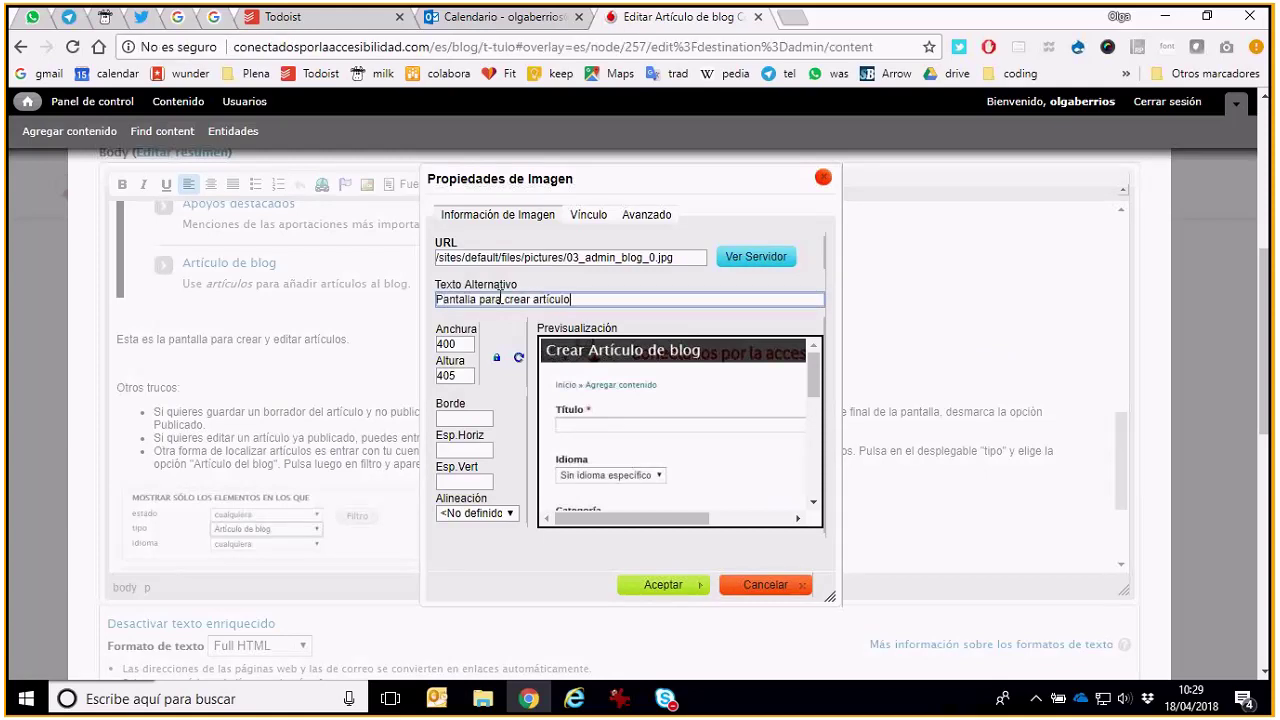
click(677, 590)
Tick Publicado under the post's publishing options, save the post, and close the admin overlay to view the blog
scroll(532, 425, down, 4)
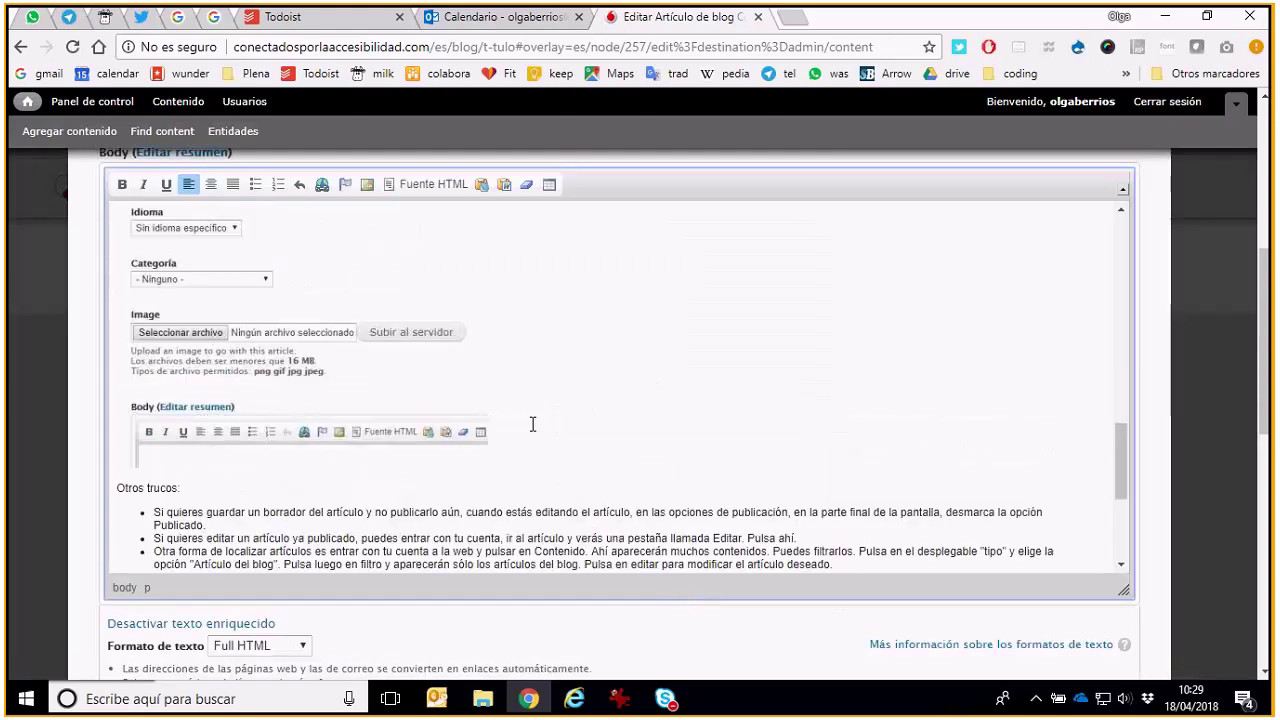
scroll(532, 425, down, 5)
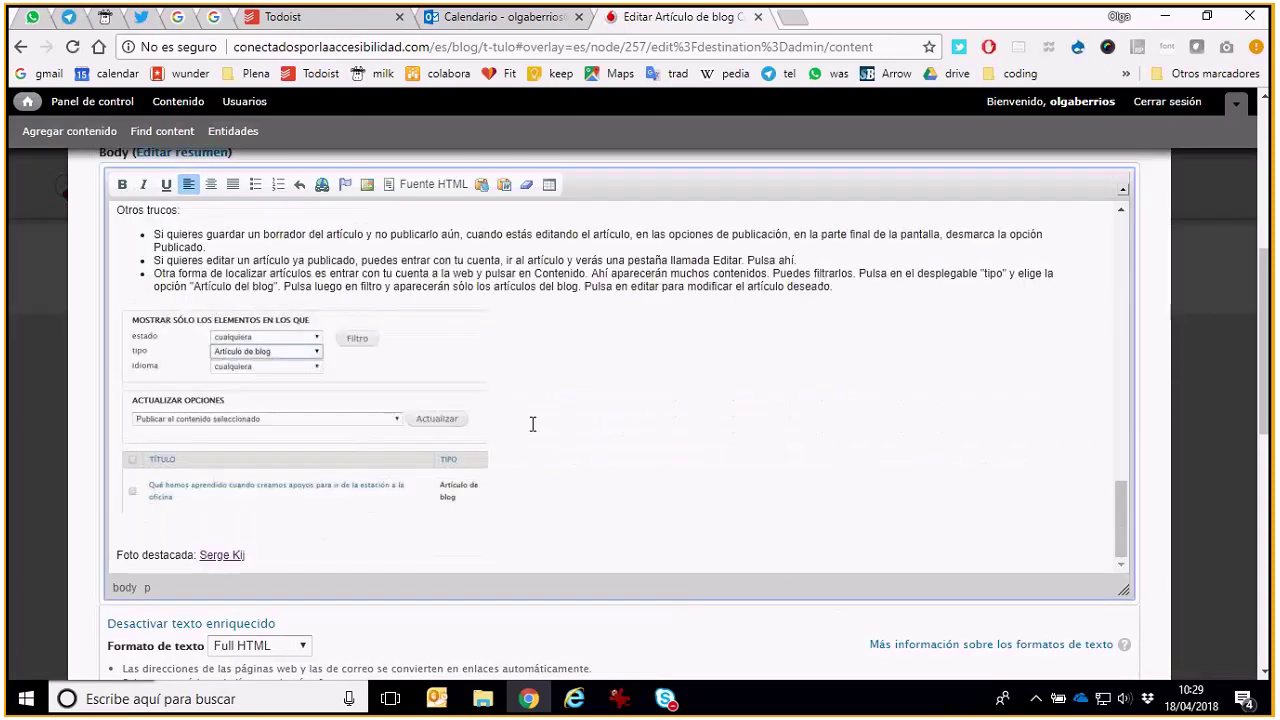
scroll(532, 425, down, 3)
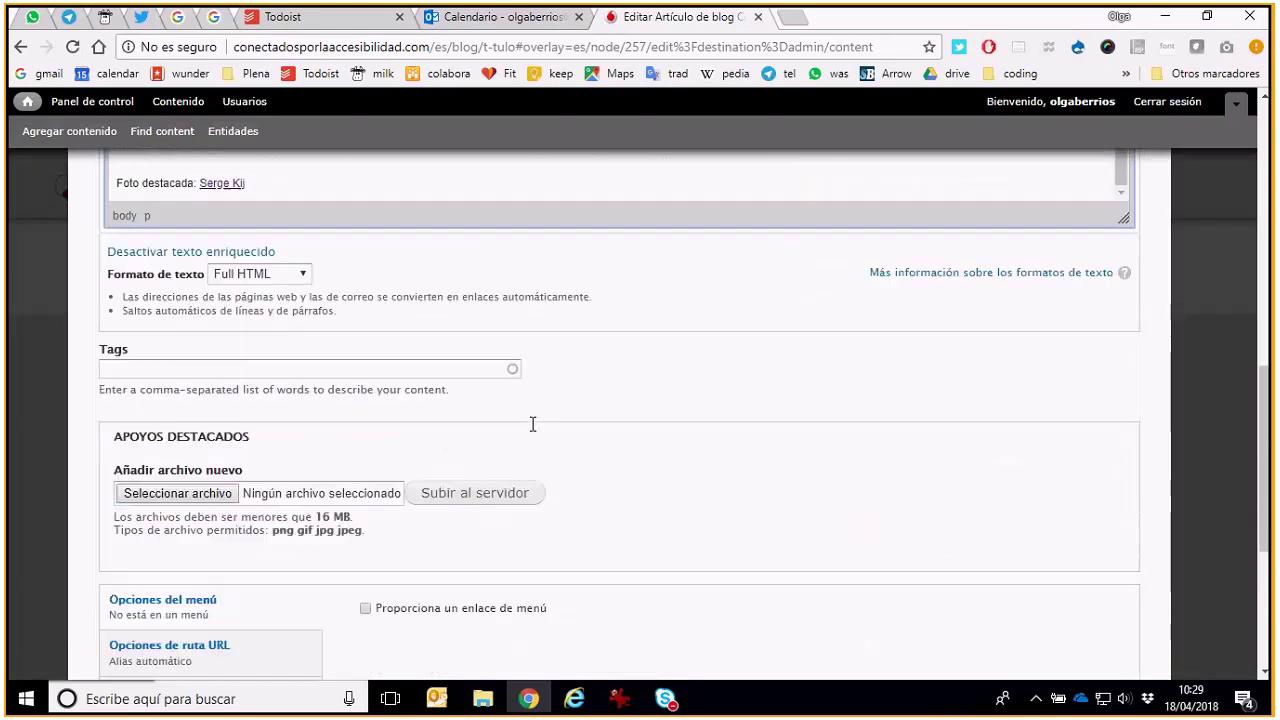
scroll(532, 432, down, 3)
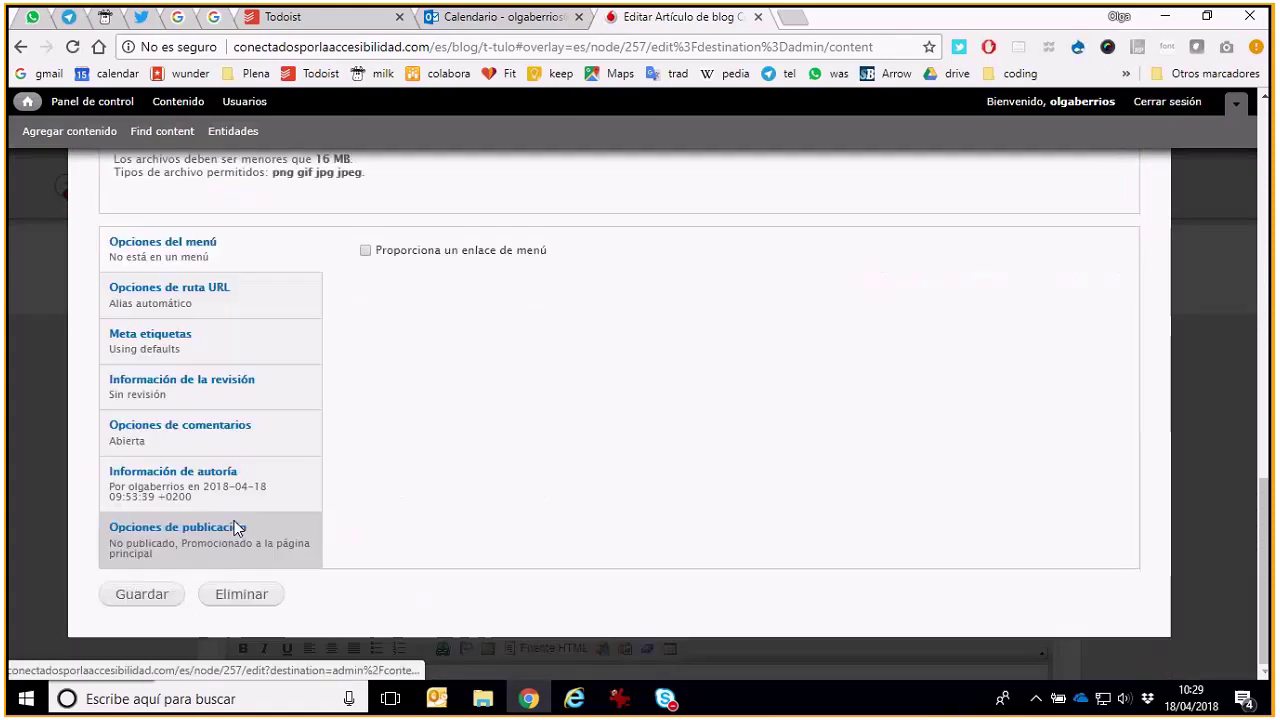
click(240, 528)
click(366, 251)
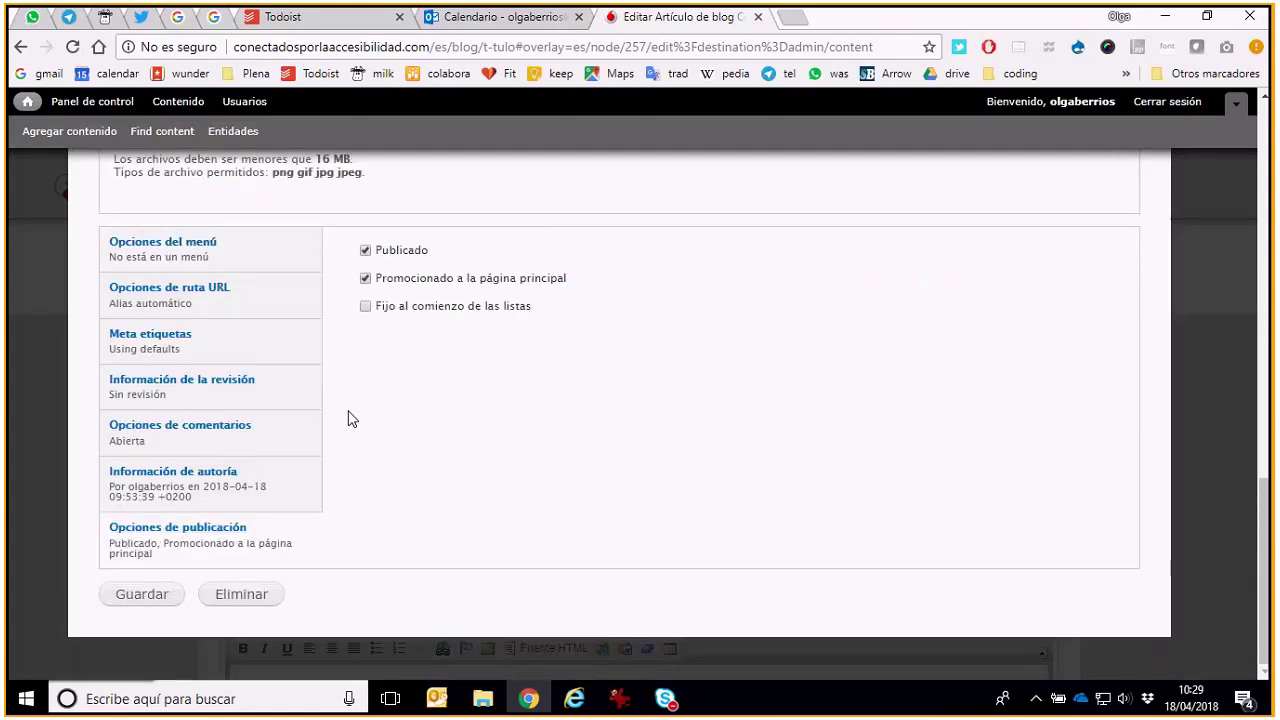
click(166, 596)
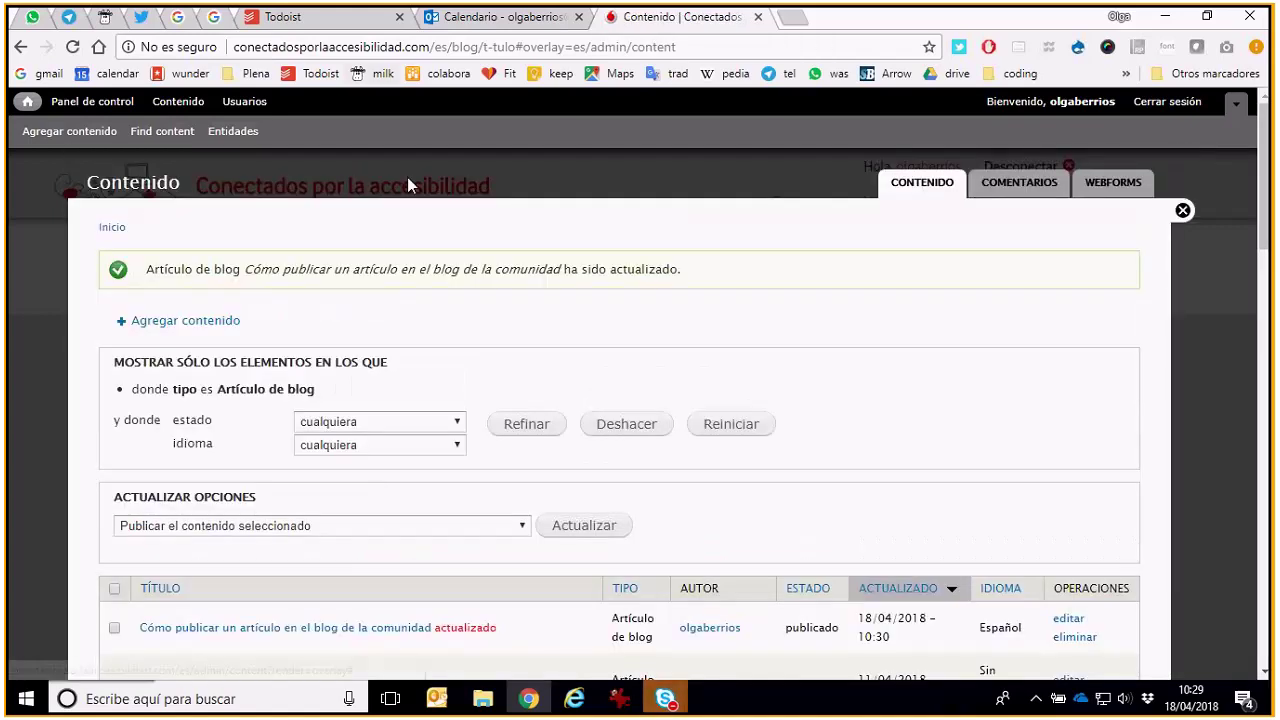
click(407, 177)
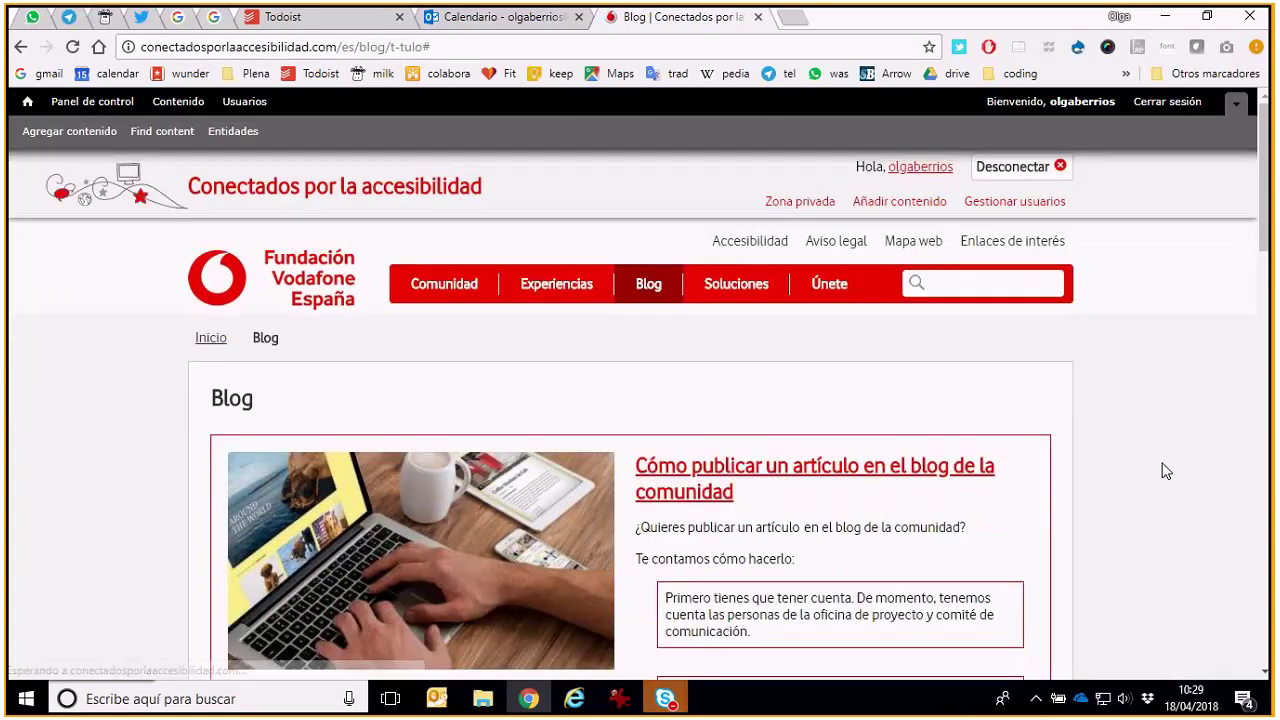
scroll(1038, 470, down, 2)
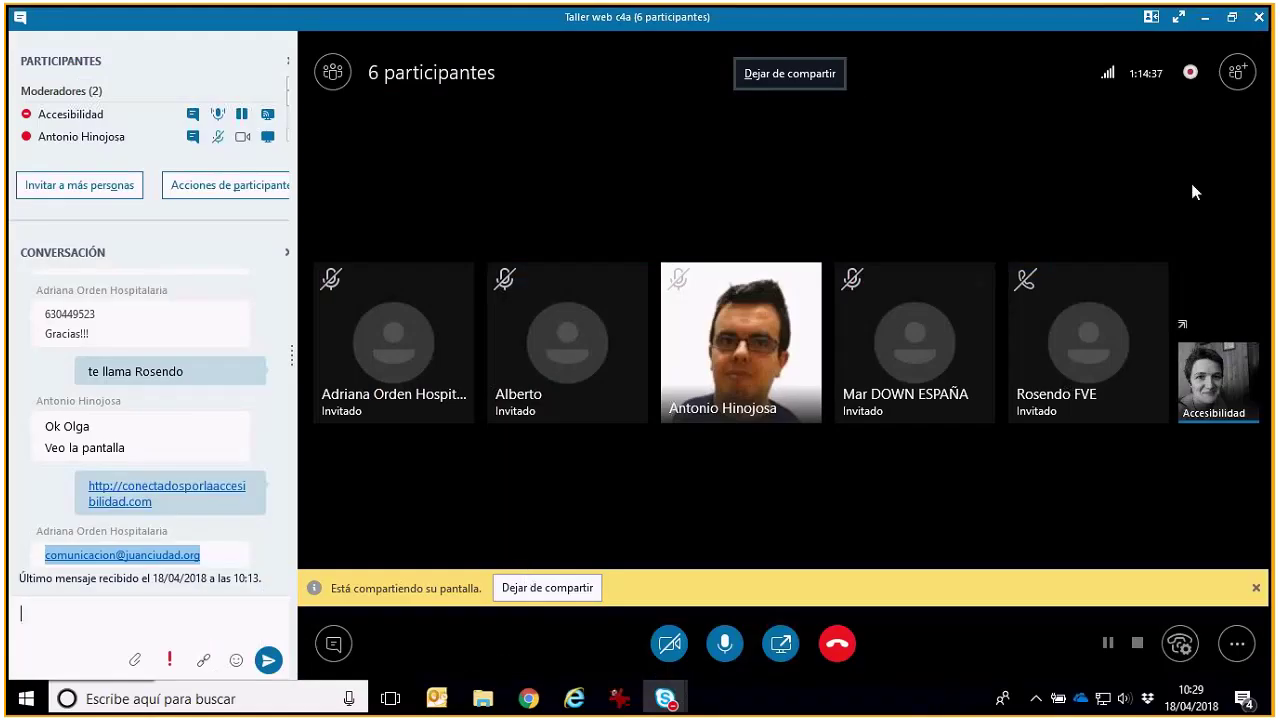
Minimise and restore the 'Taller web c4a' meeting, then open the camera-on participant's context menu
click(1206, 20)
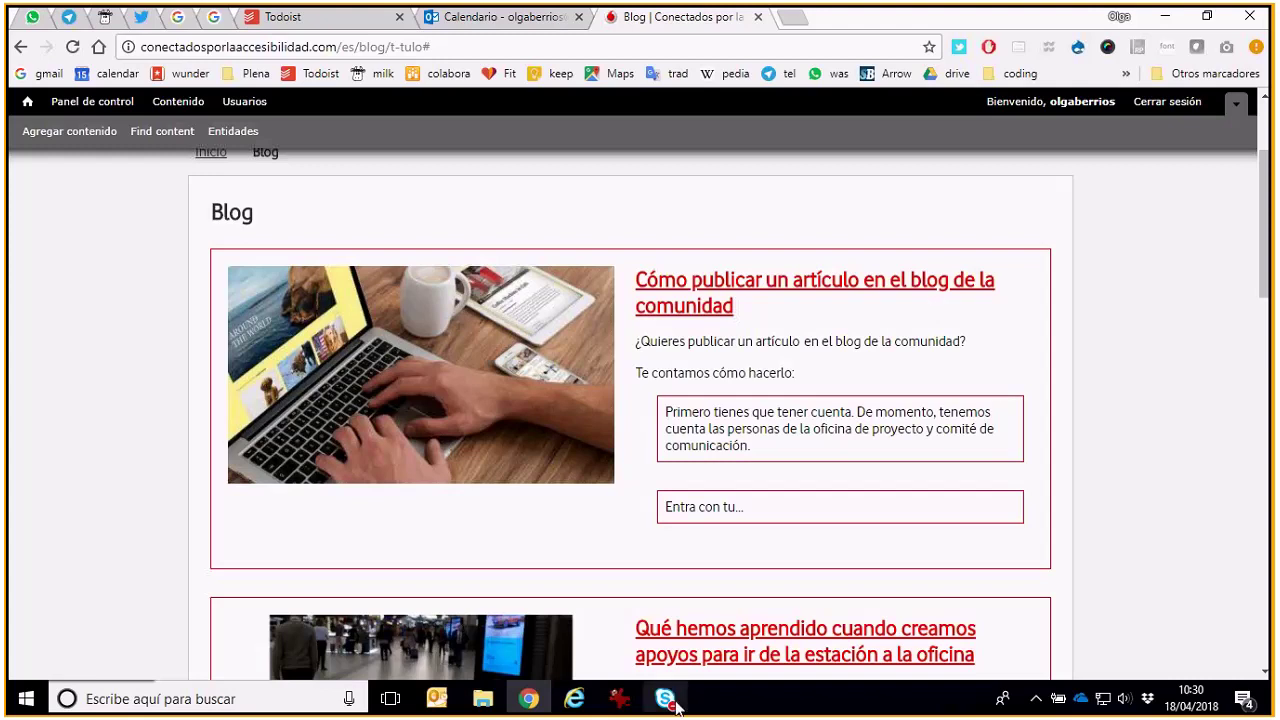
mouse_move(675, 706)
click(697, 642)
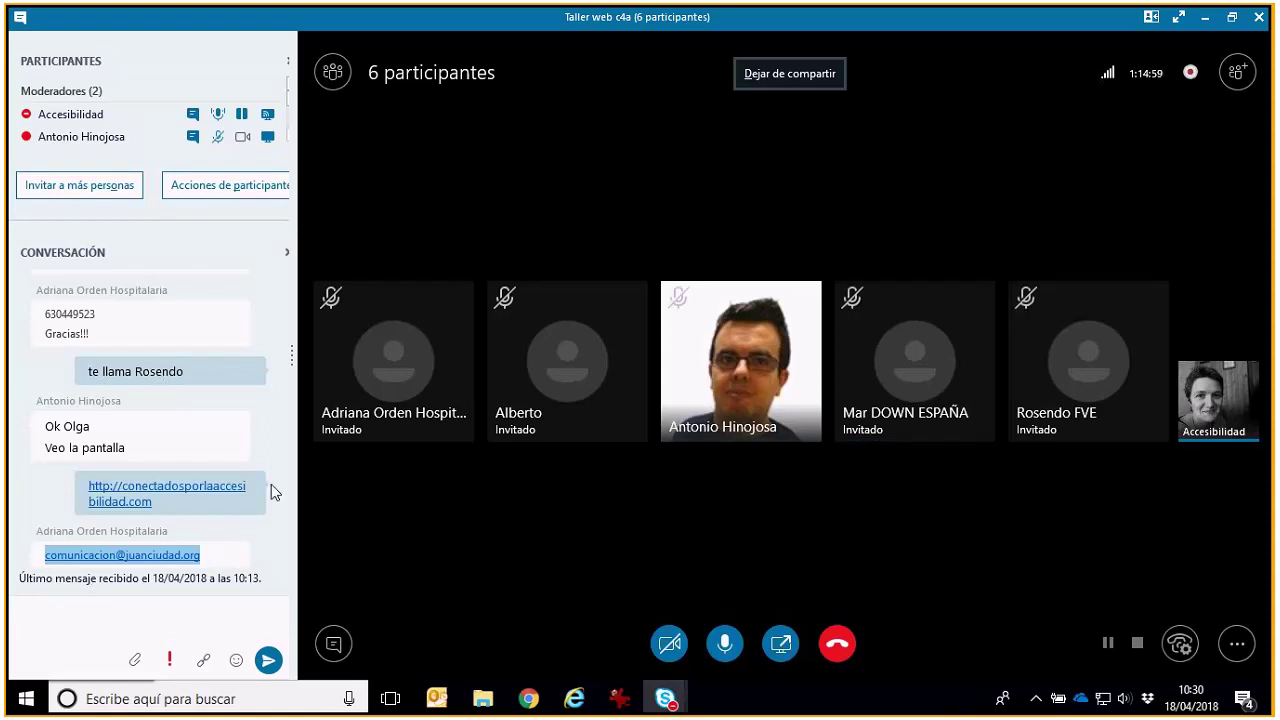
click(267, 432)
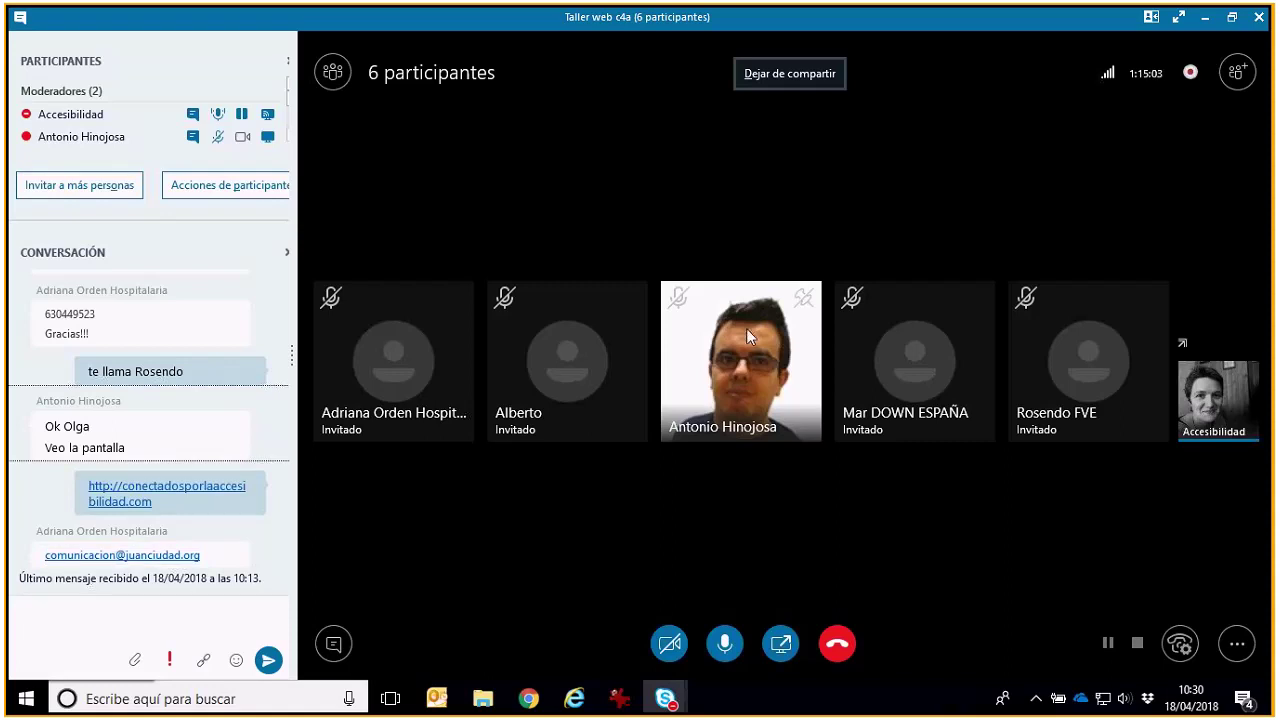
right_click(746, 328)
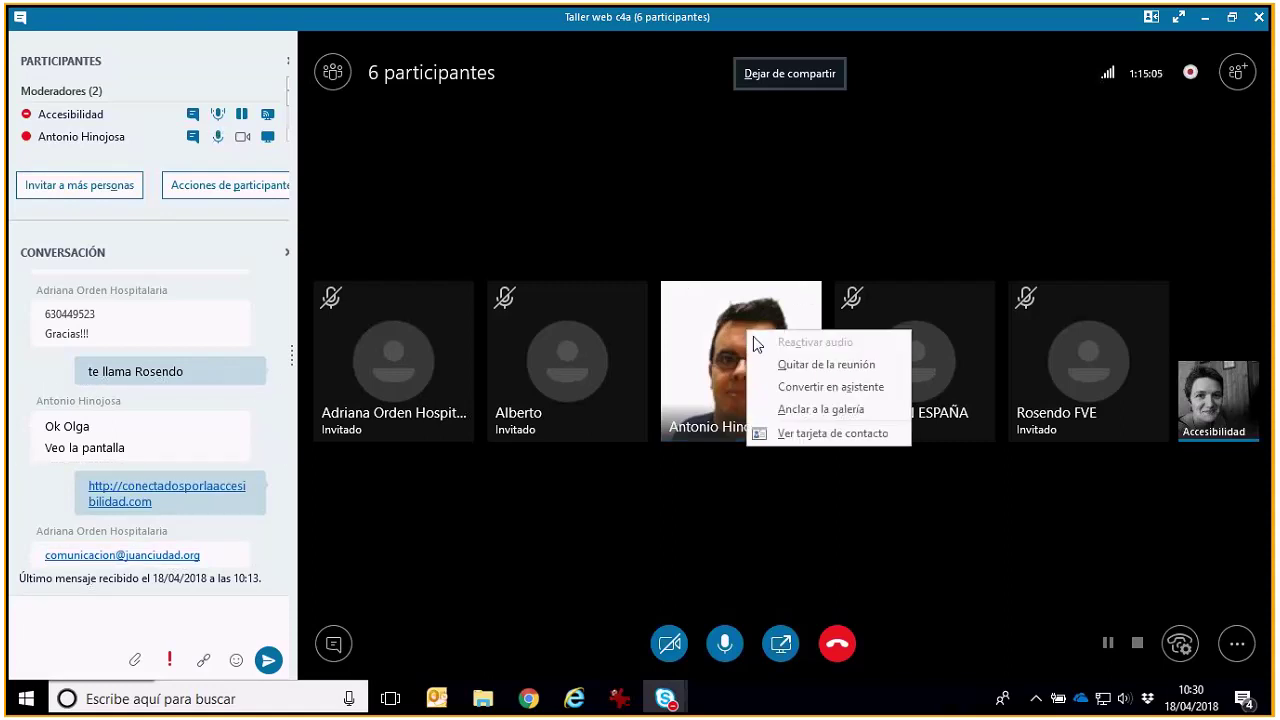
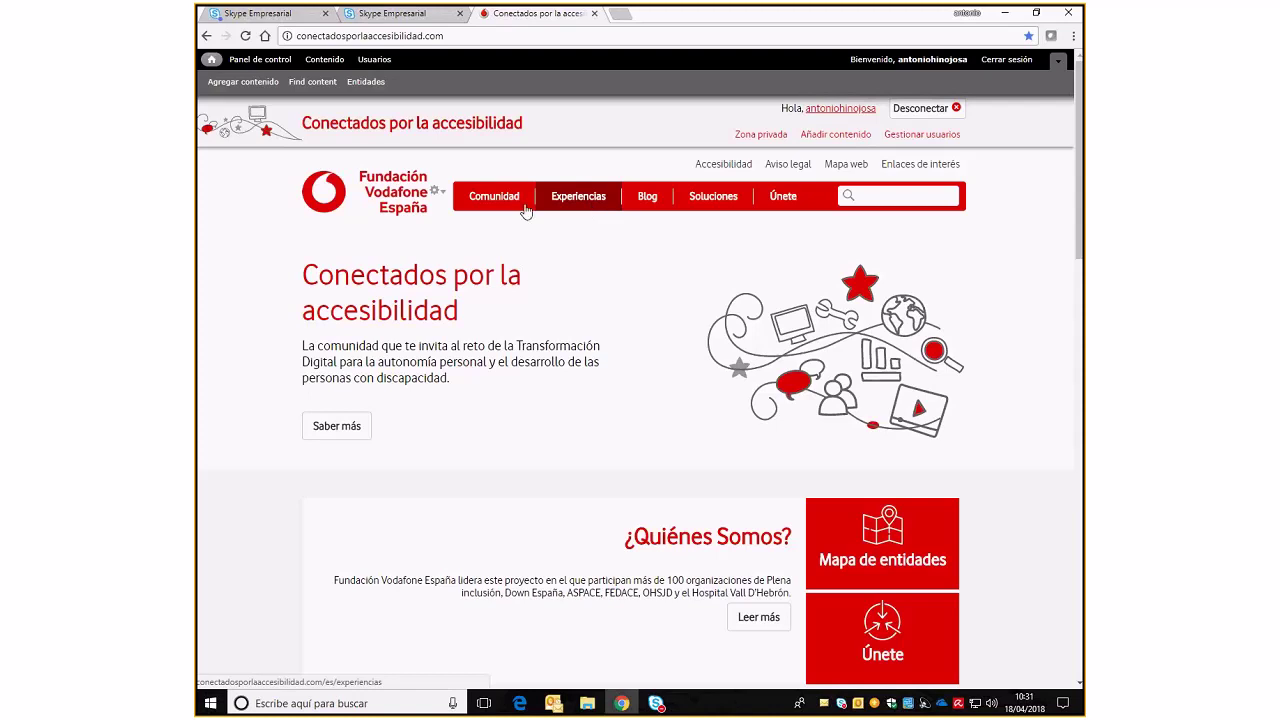
Go to Experiencias, open Agregar contenido, and browse the list of content types
mouse_move(494, 206)
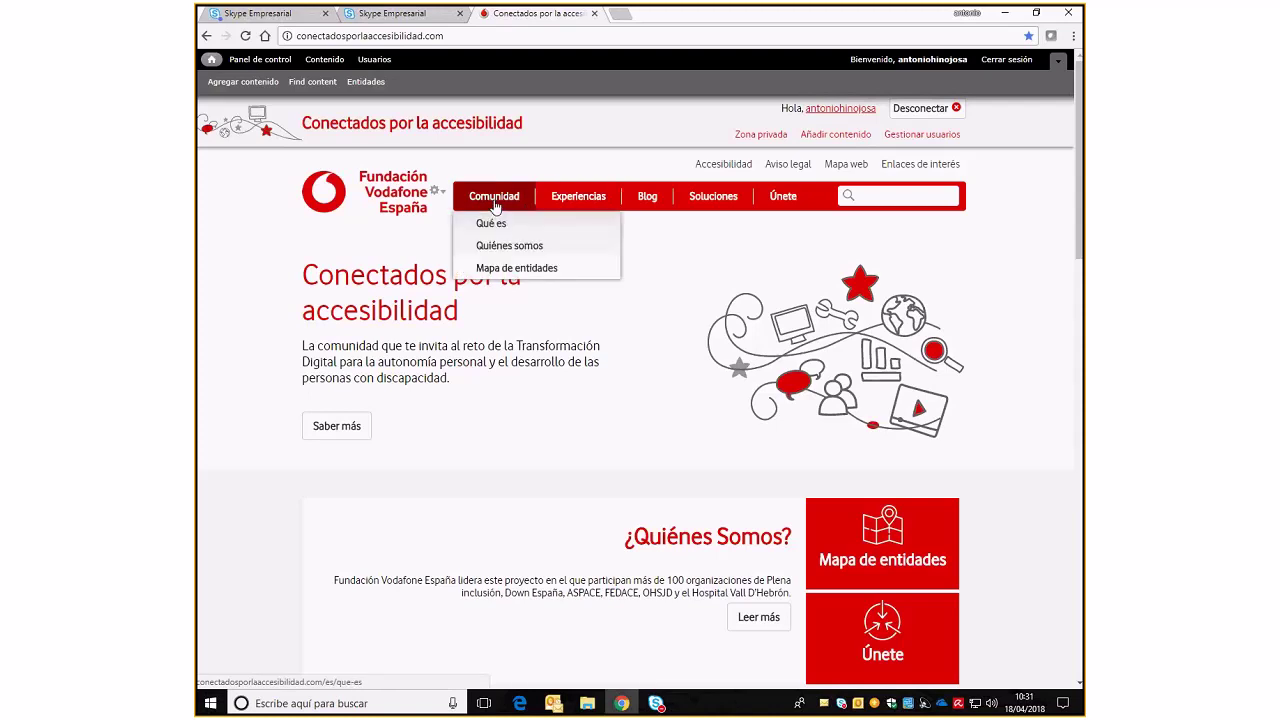
click(591, 206)
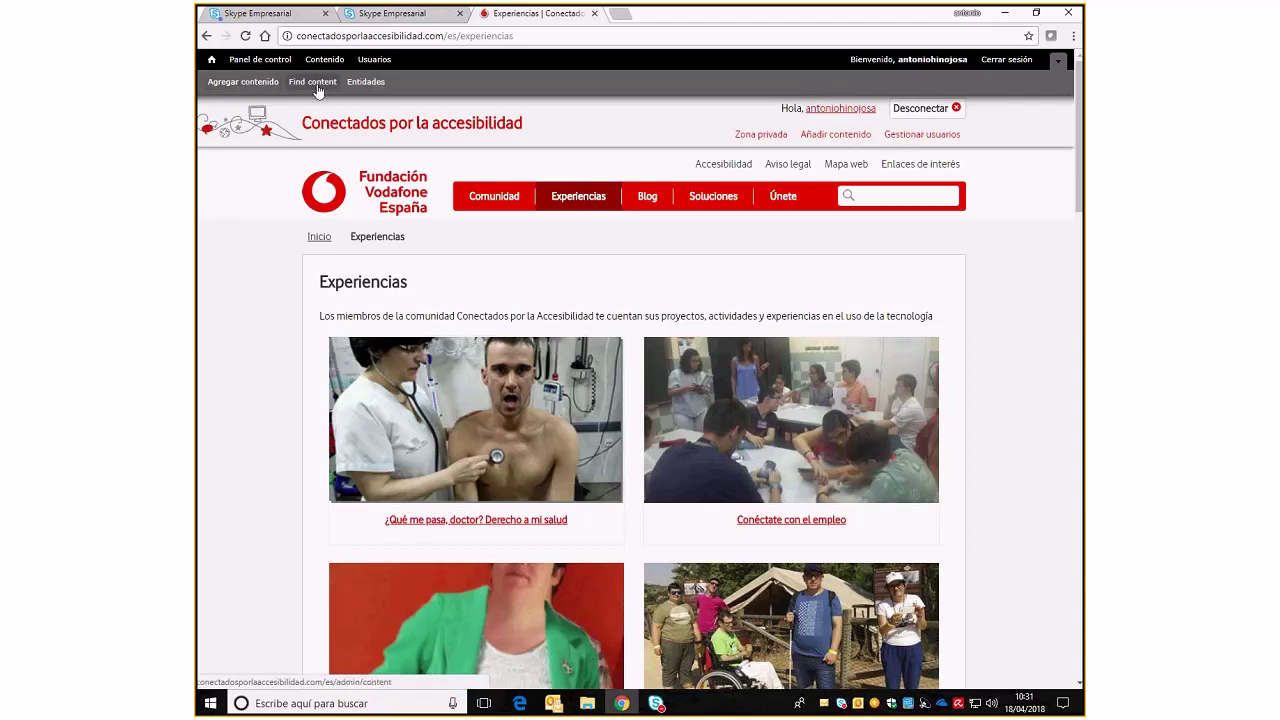
click(244, 84)
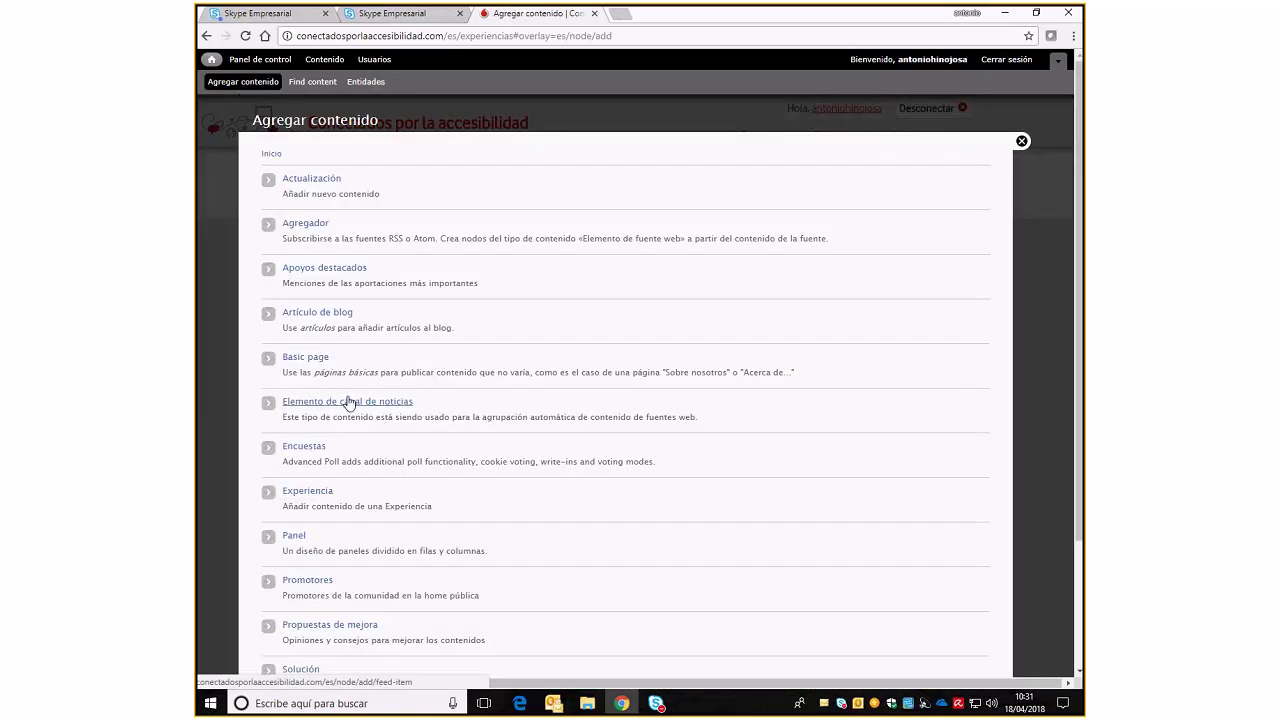
scroll(349, 401, down, 2)
scroll(349, 399, down, 1)
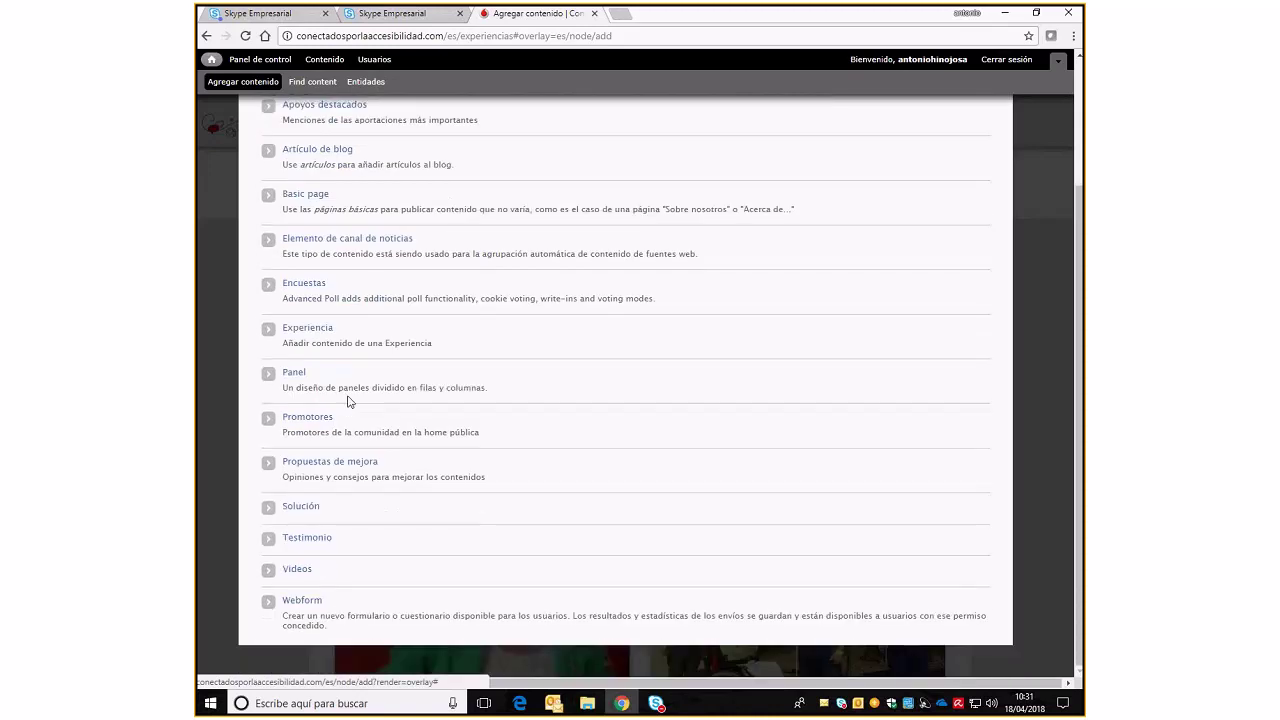
scroll(349, 401, up, 3)
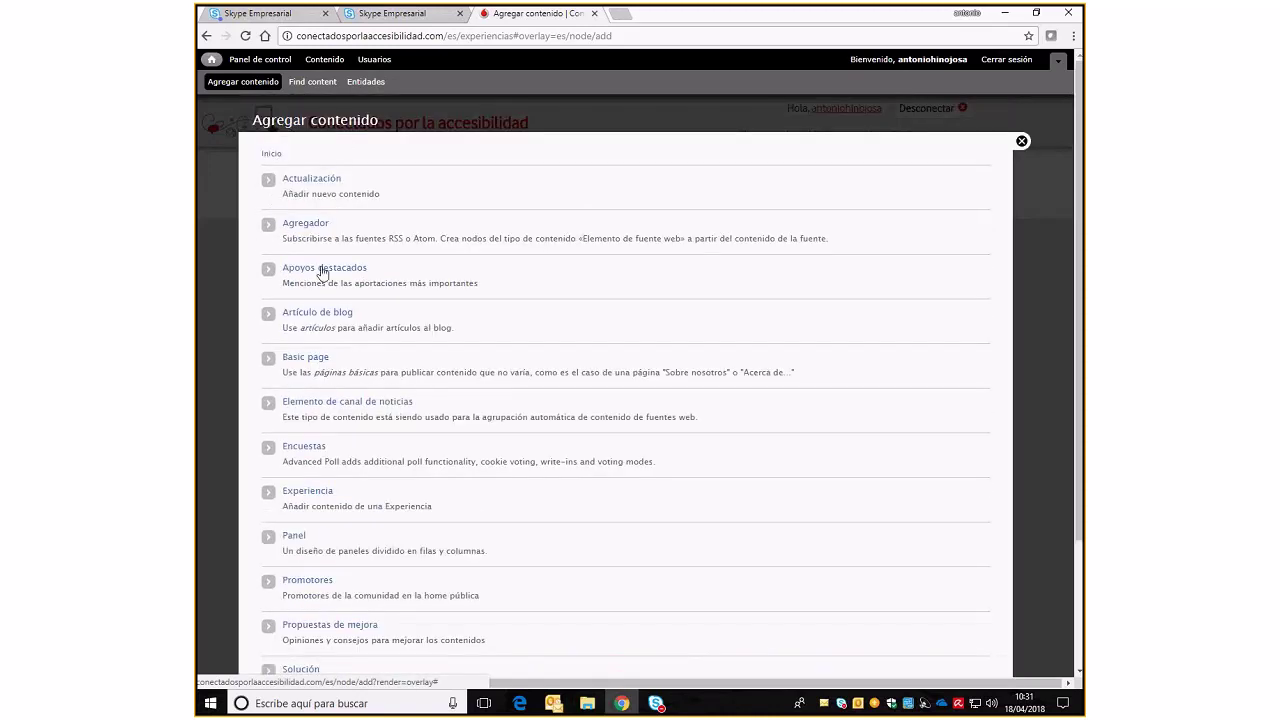
Create a new Experiencia titled 'Gadir' with language set to Español
click(326, 492)
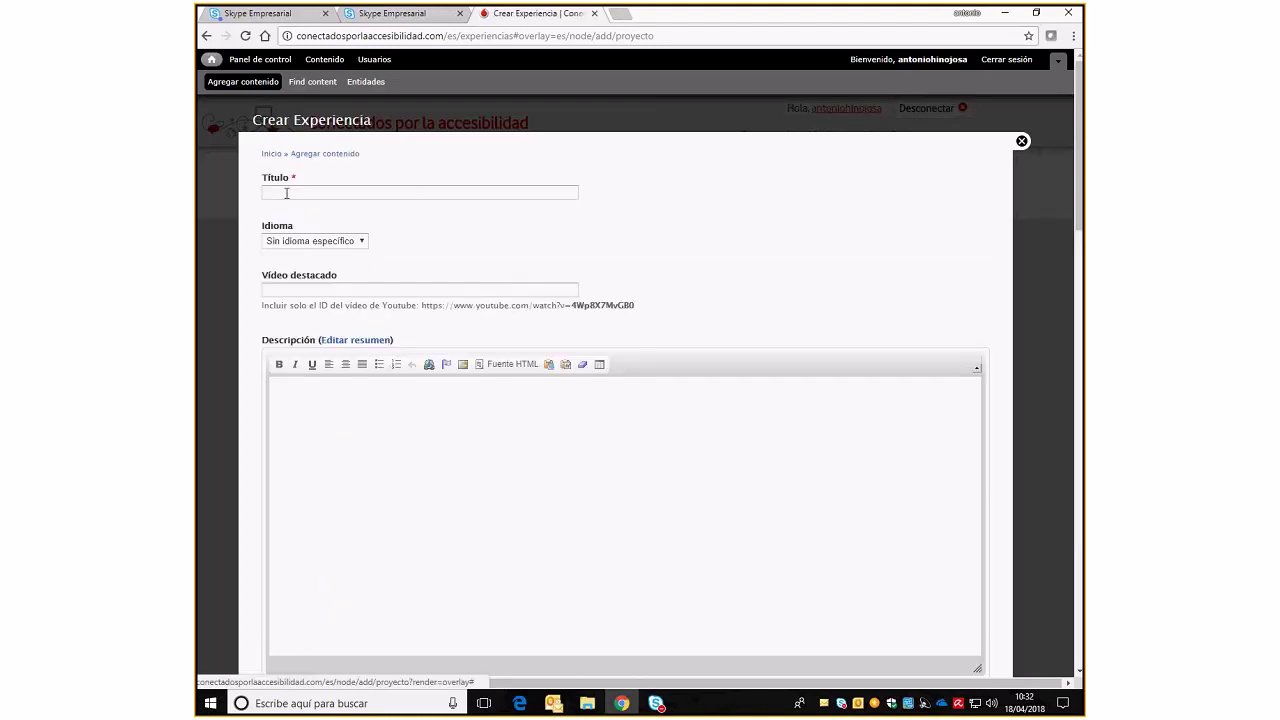
click(347, 194)
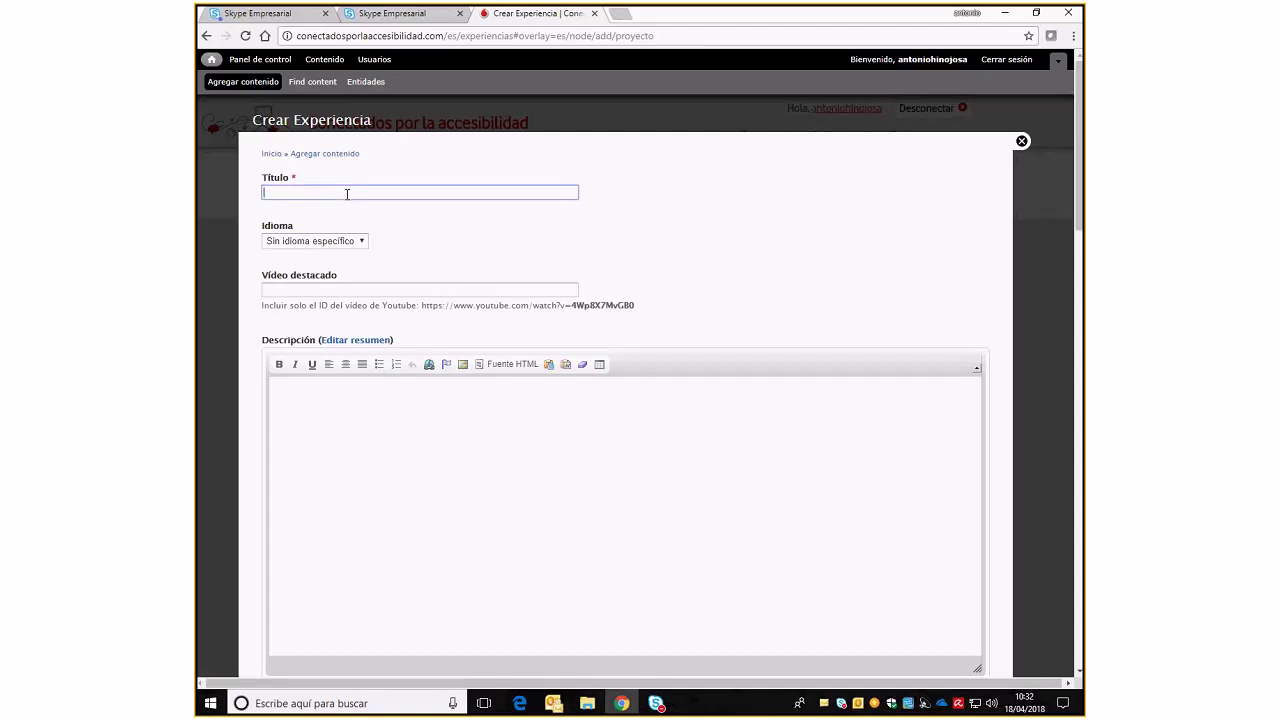
text(Gadir)
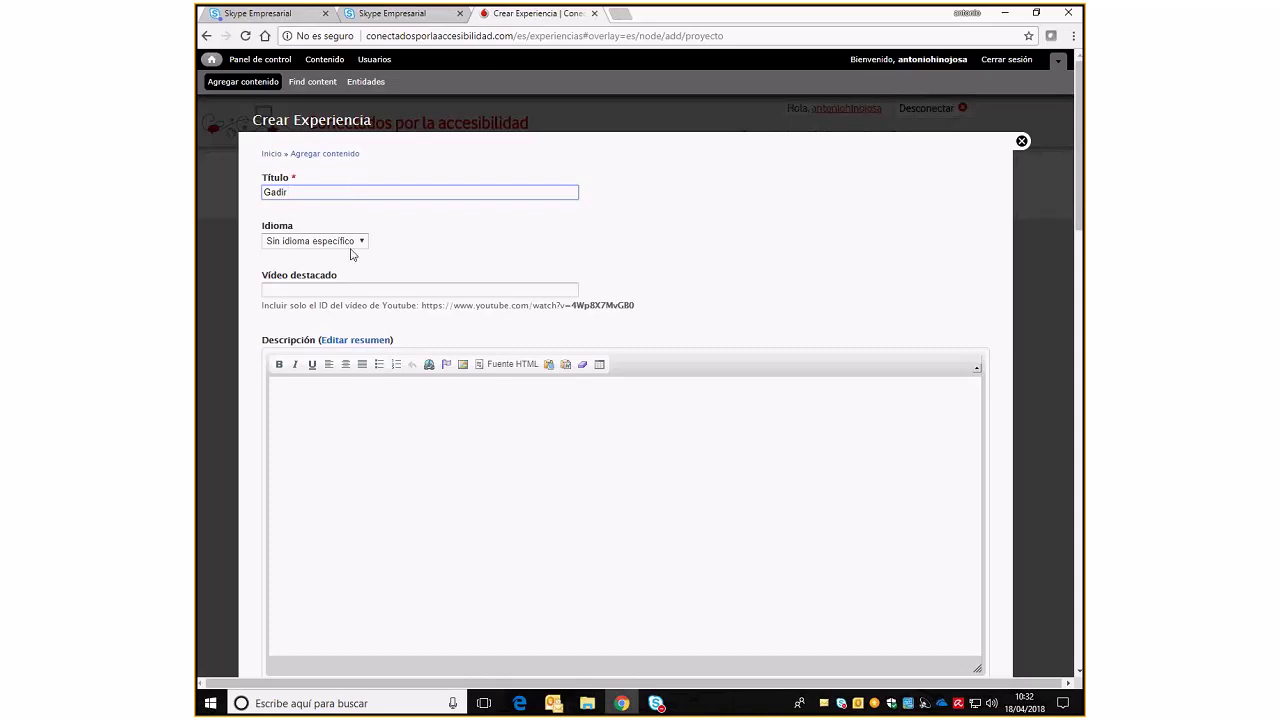
click(360, 241)
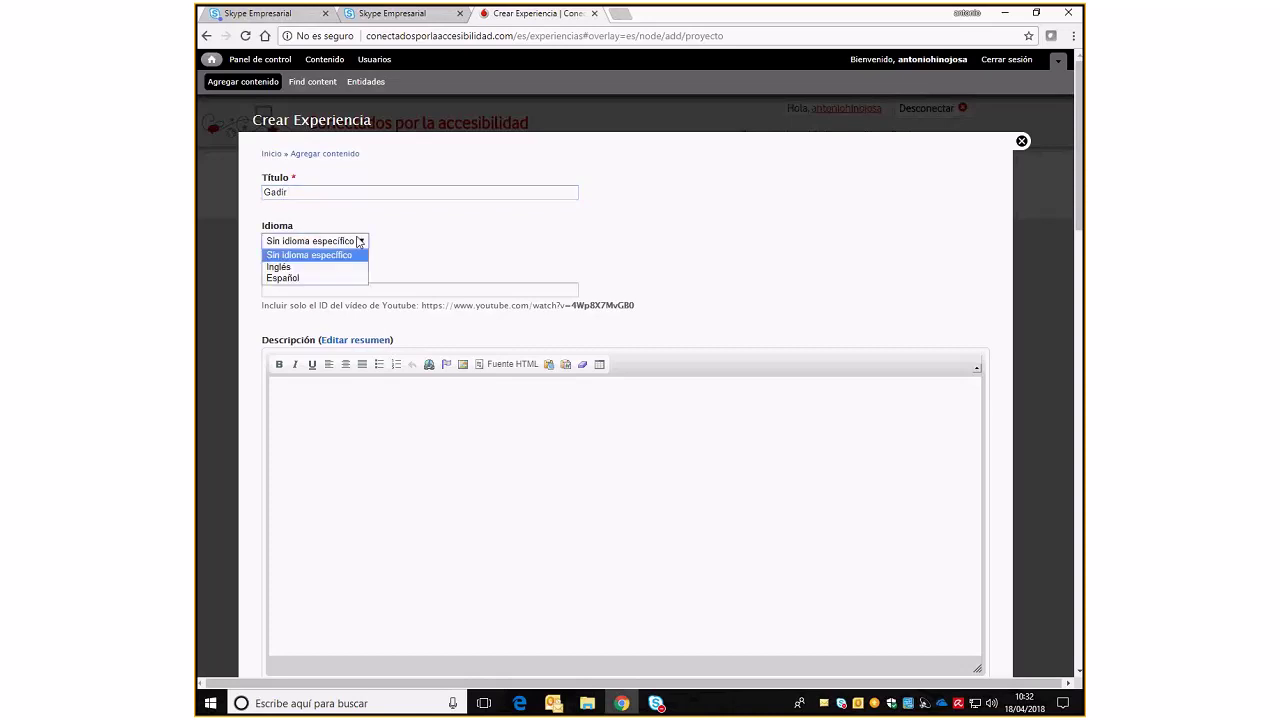
click(285, 278)
Select the example video ID 4Wp8X7MvG80 in the featured video help text
click(432, 291)
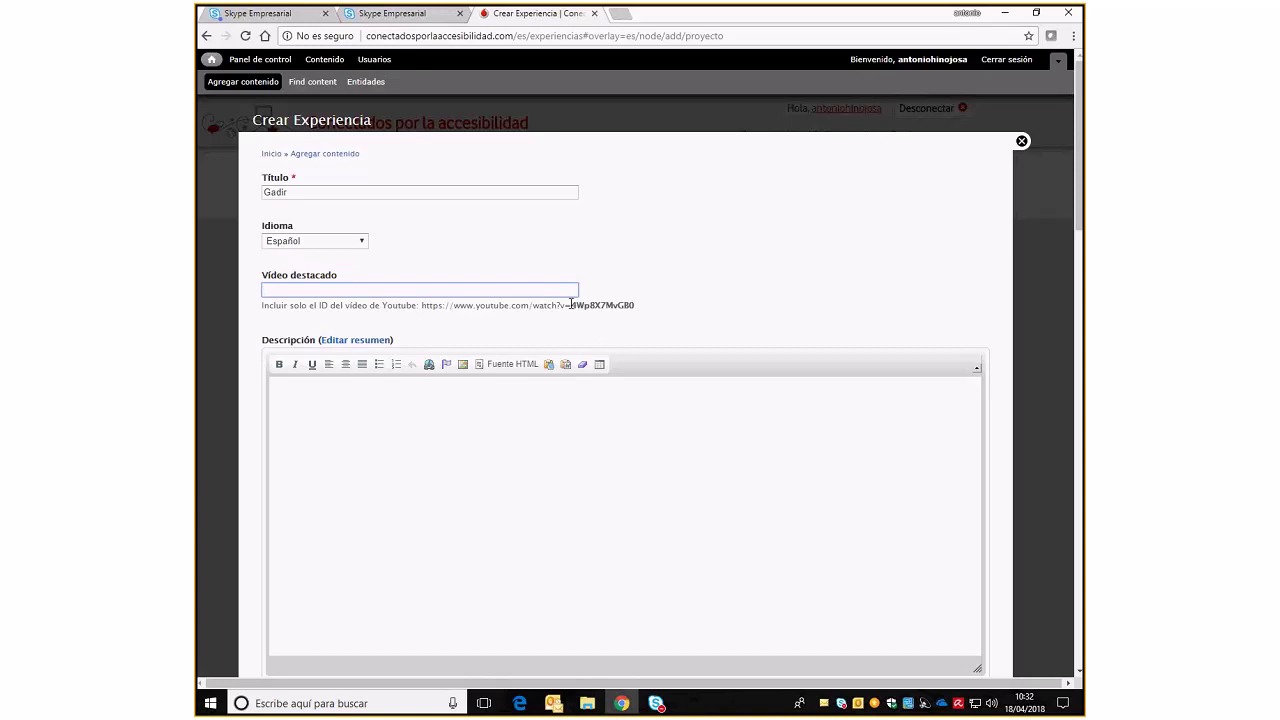
drag(452, 304, 640, 316)
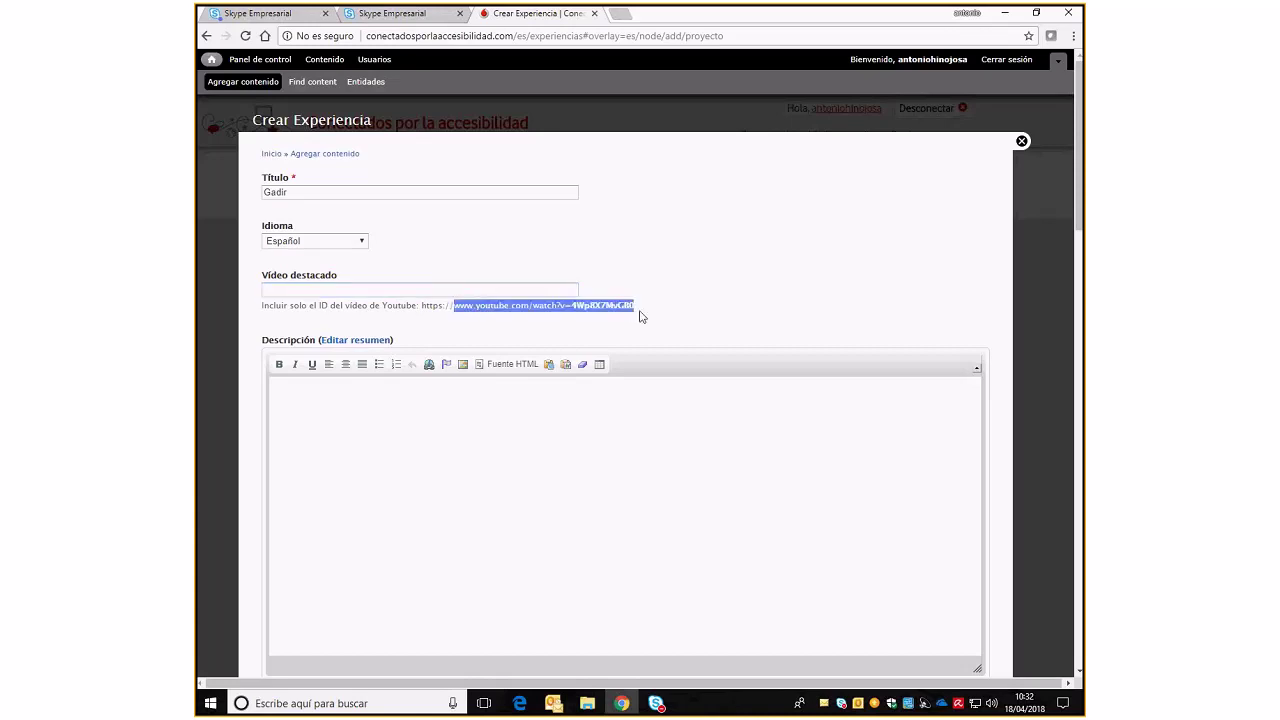
click(591, 323)
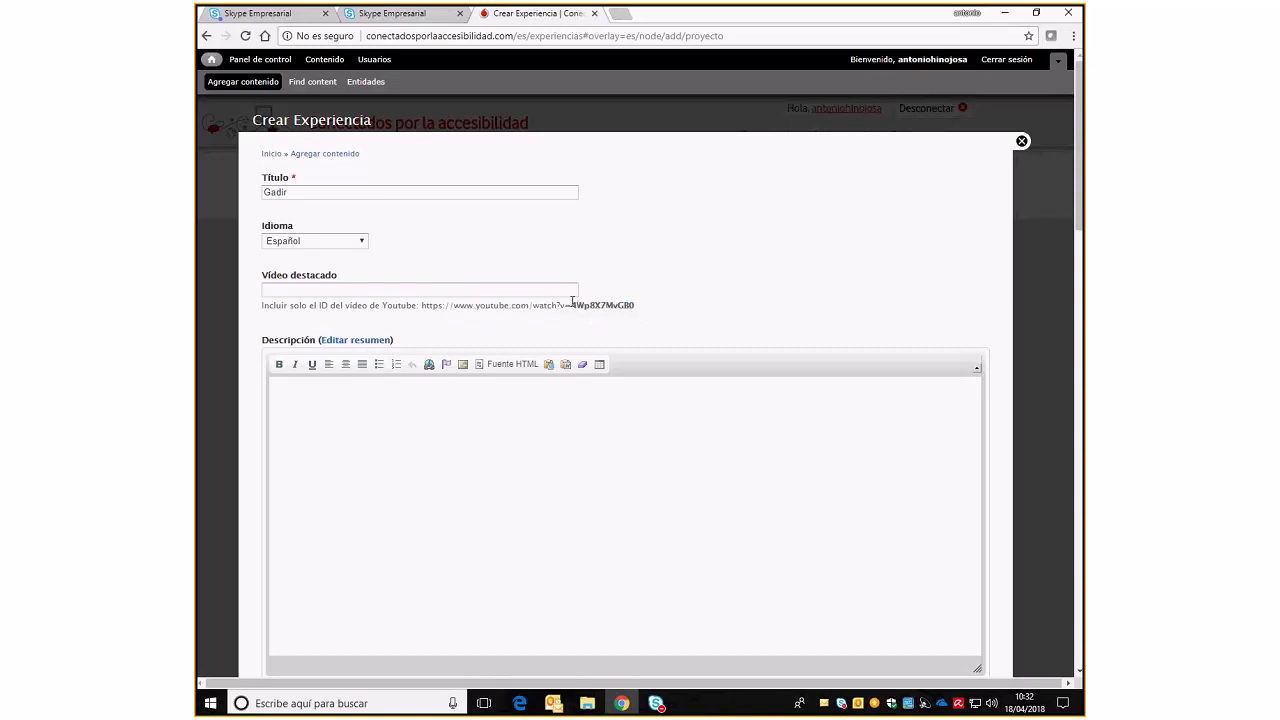
drag(571, 304, 636, 306)
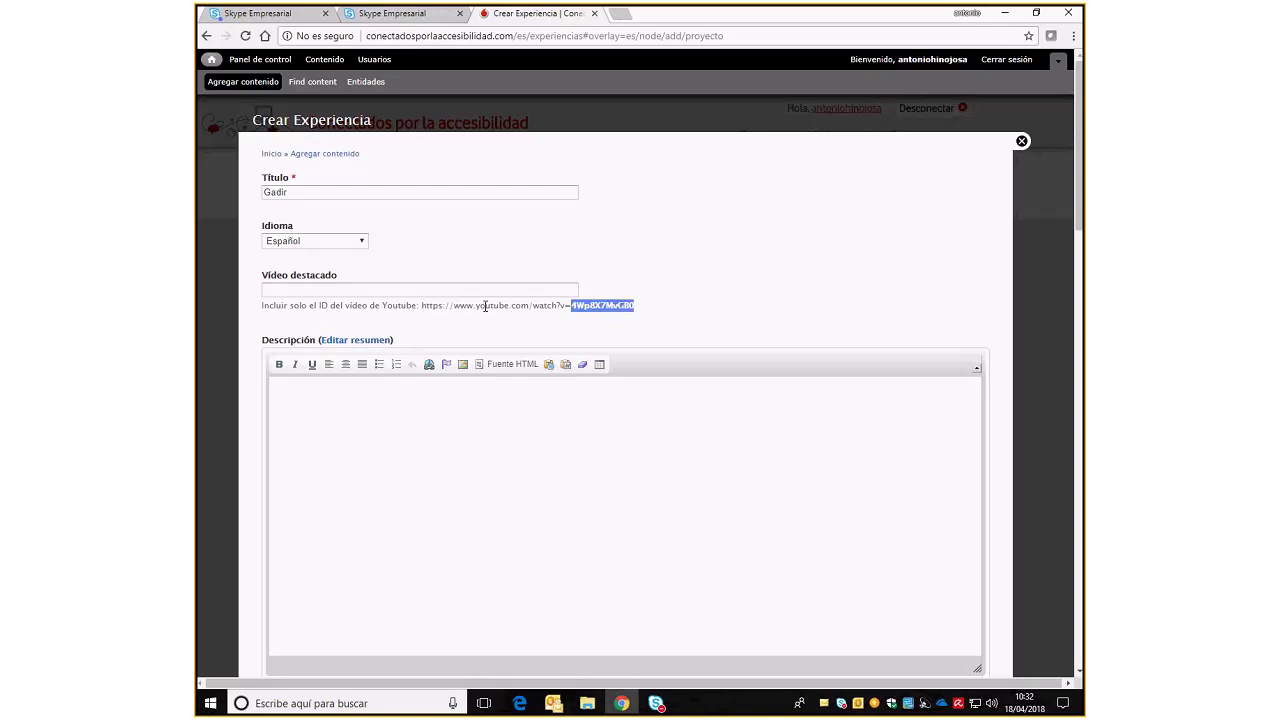
drag(456, 303, 641, 317)
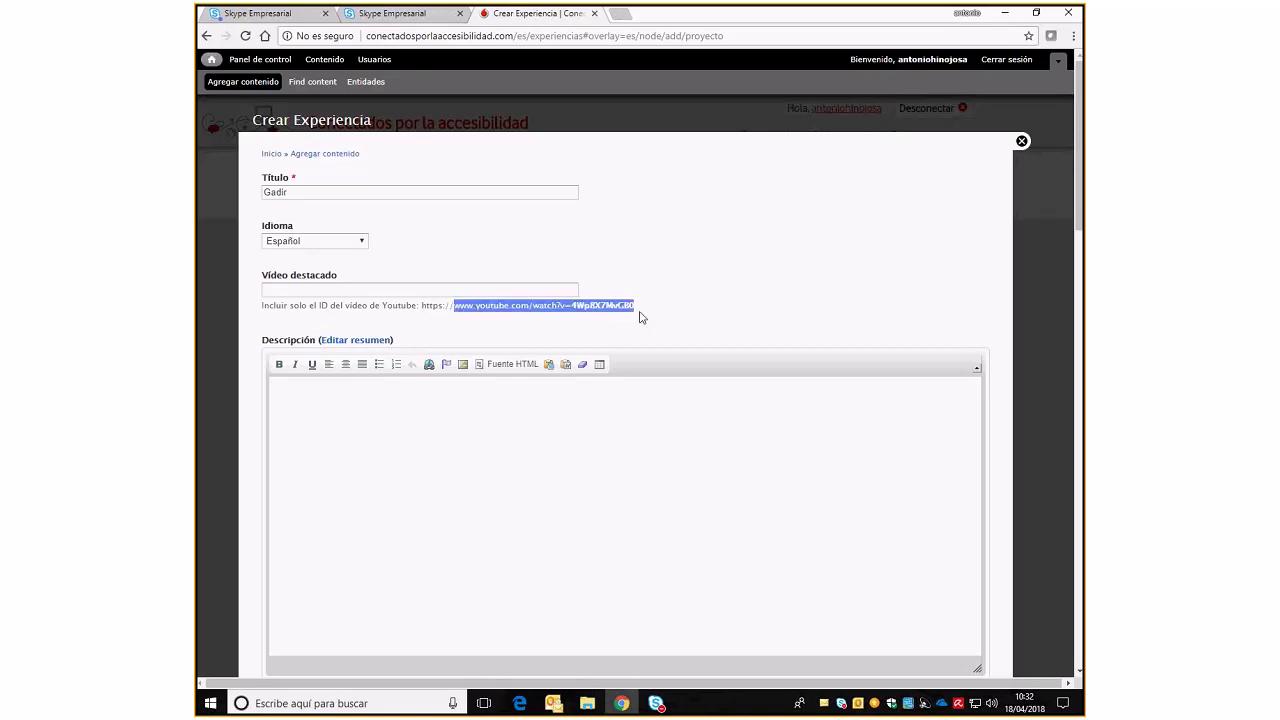
click(609, 334)
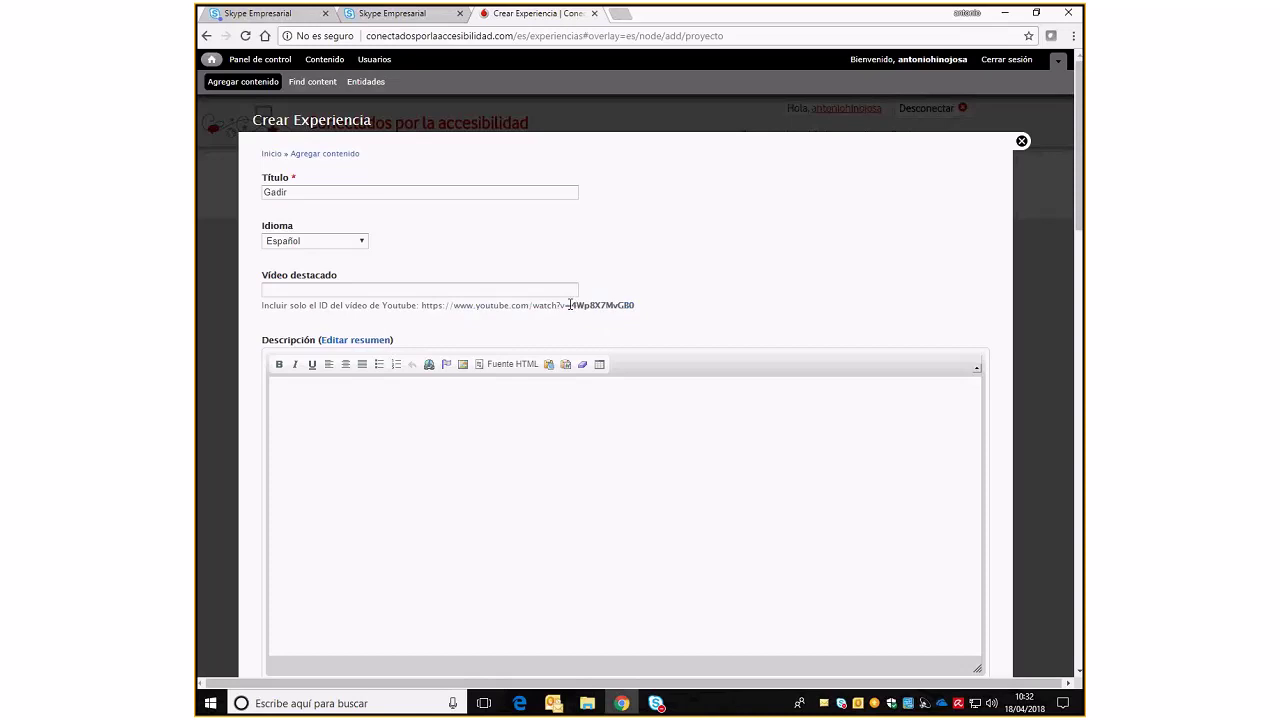
drag(569, 304, 640, 312)
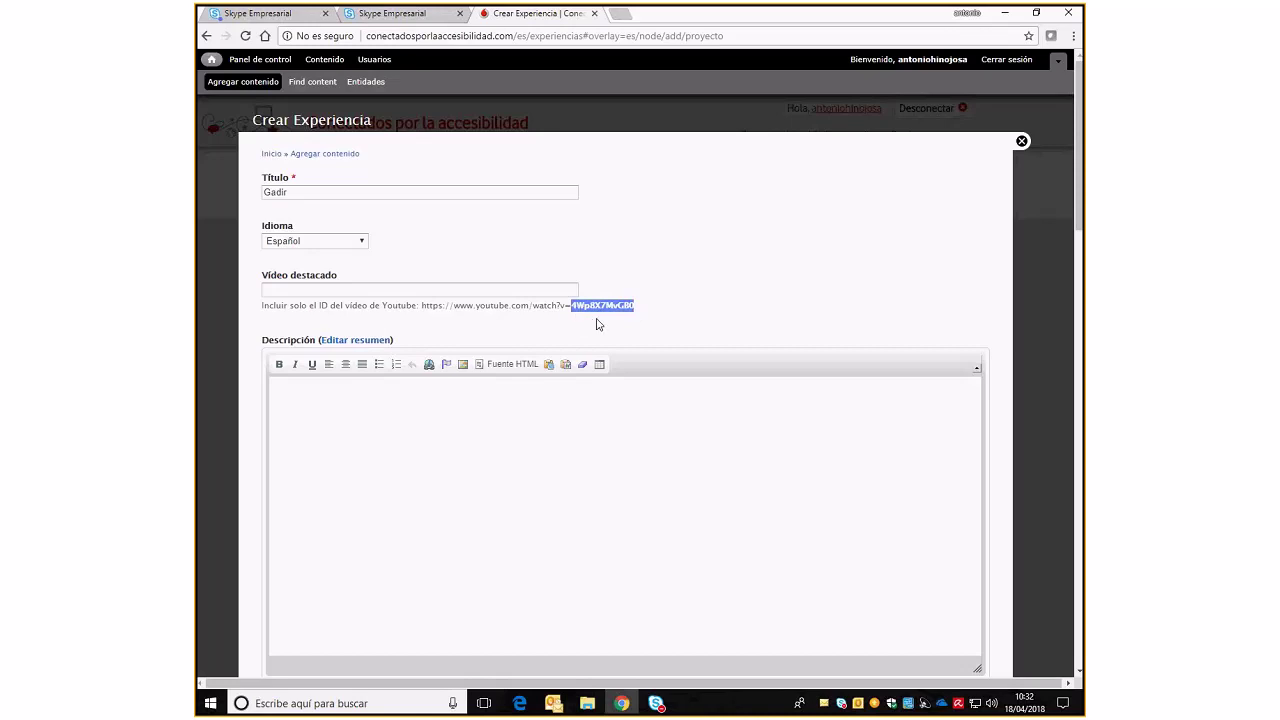
click(598, 323)
Upload the photo 2018013.jpg as the Imagen destacada
scroll(598, 324, down, 2)
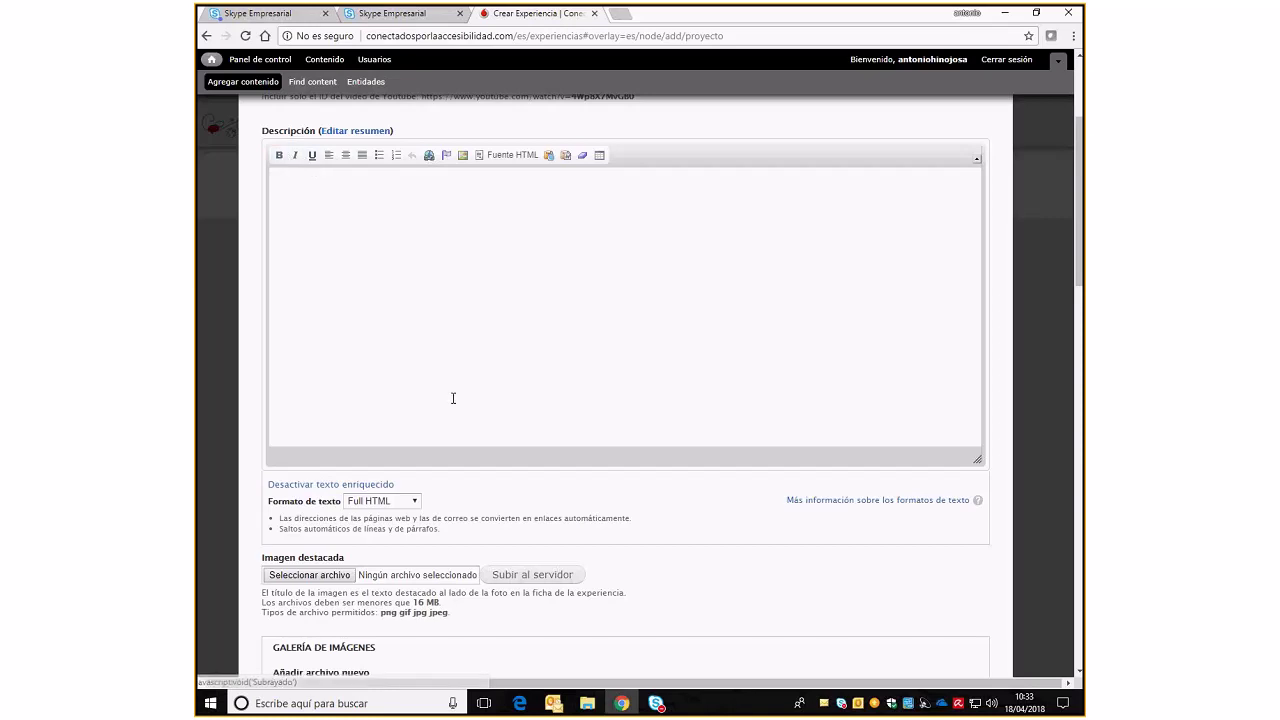
scroll(452, 398, down, 2)
scroll(297, 355, down, 1)
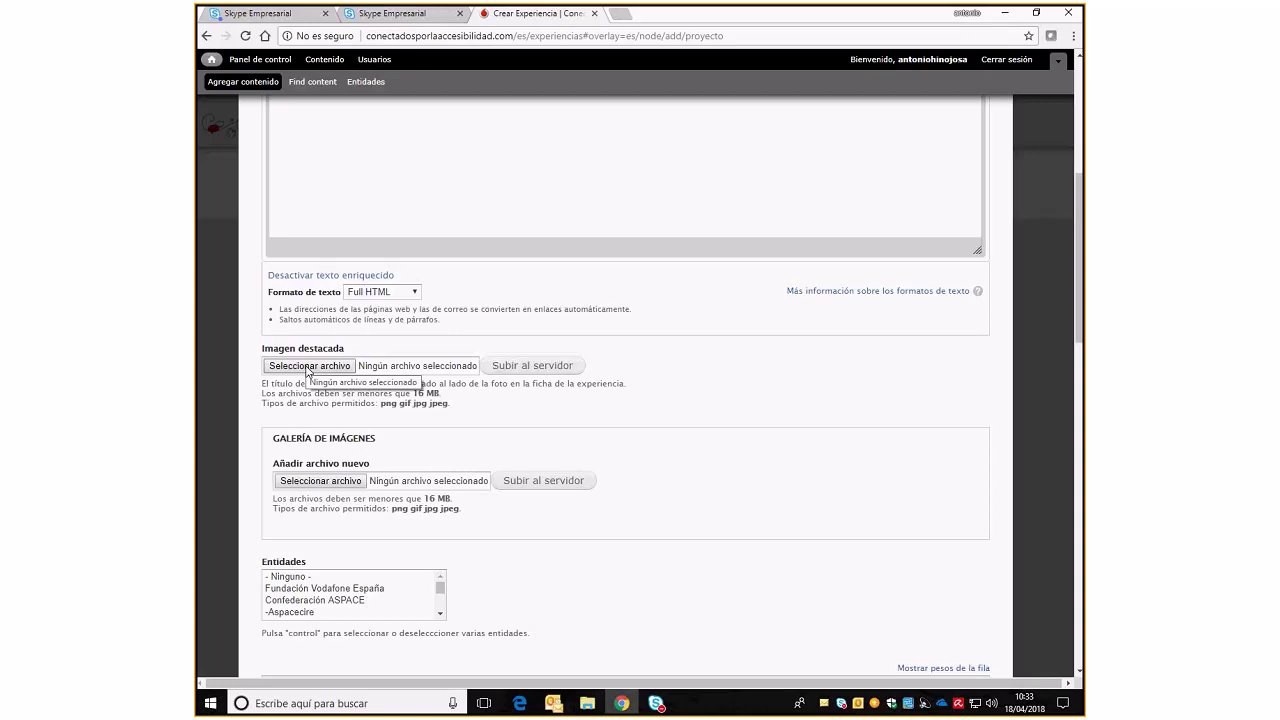
click(308, 366)
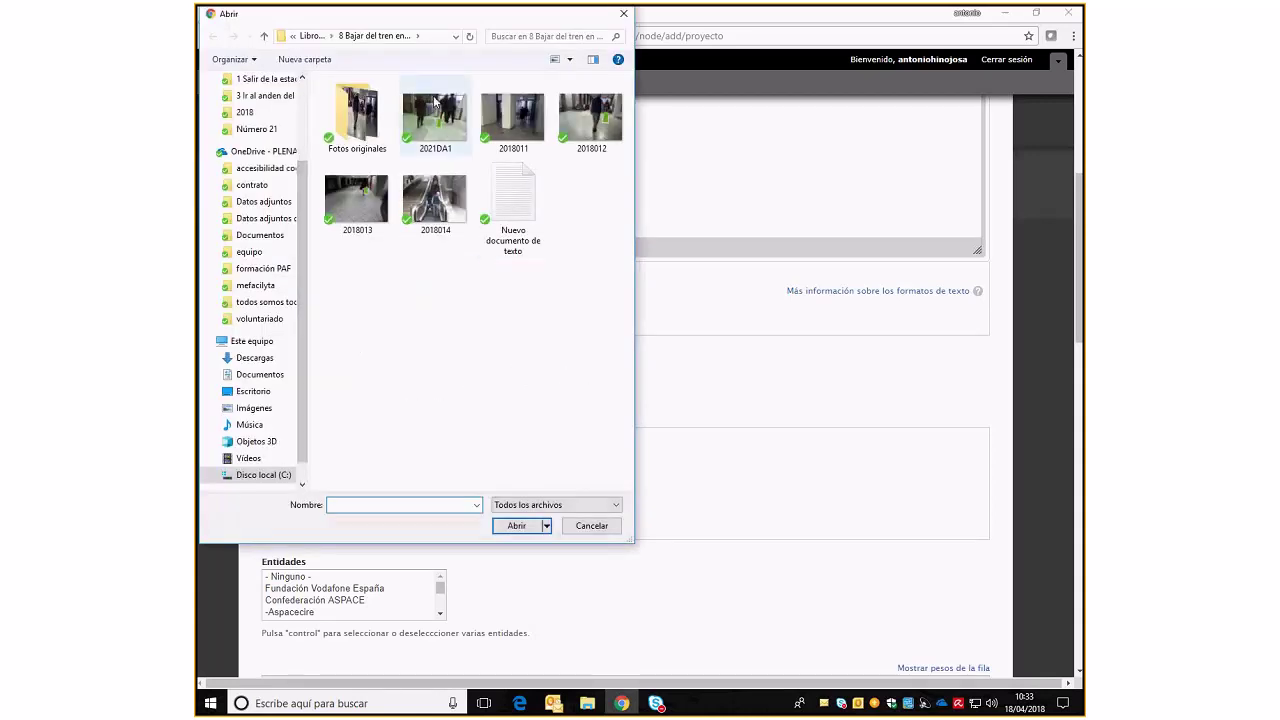
click(357, 198)
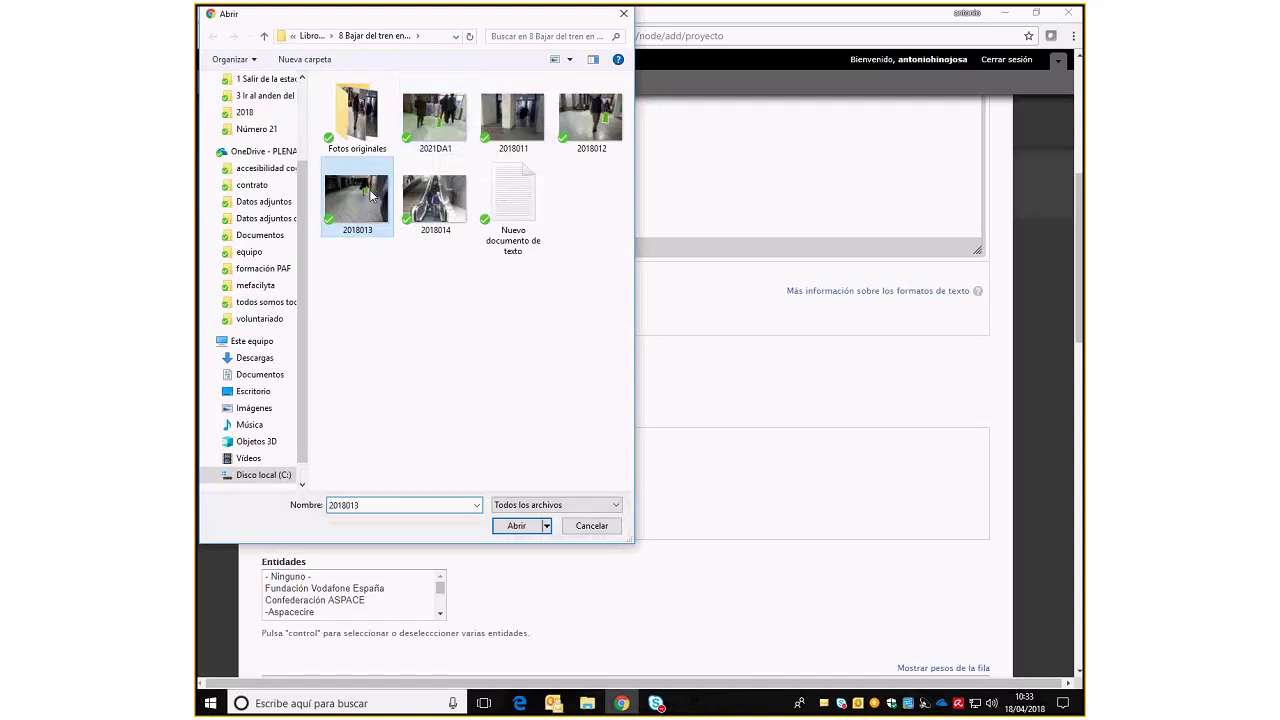
click(516, 525)
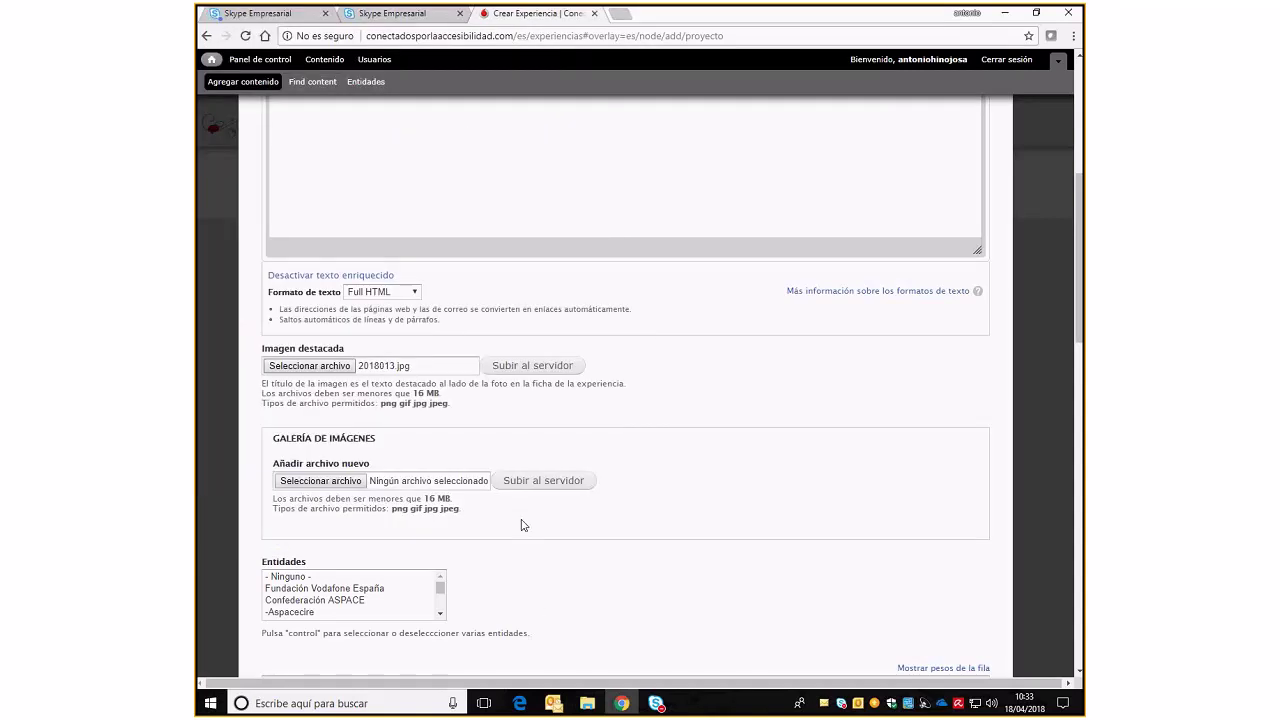
click(559, 372)
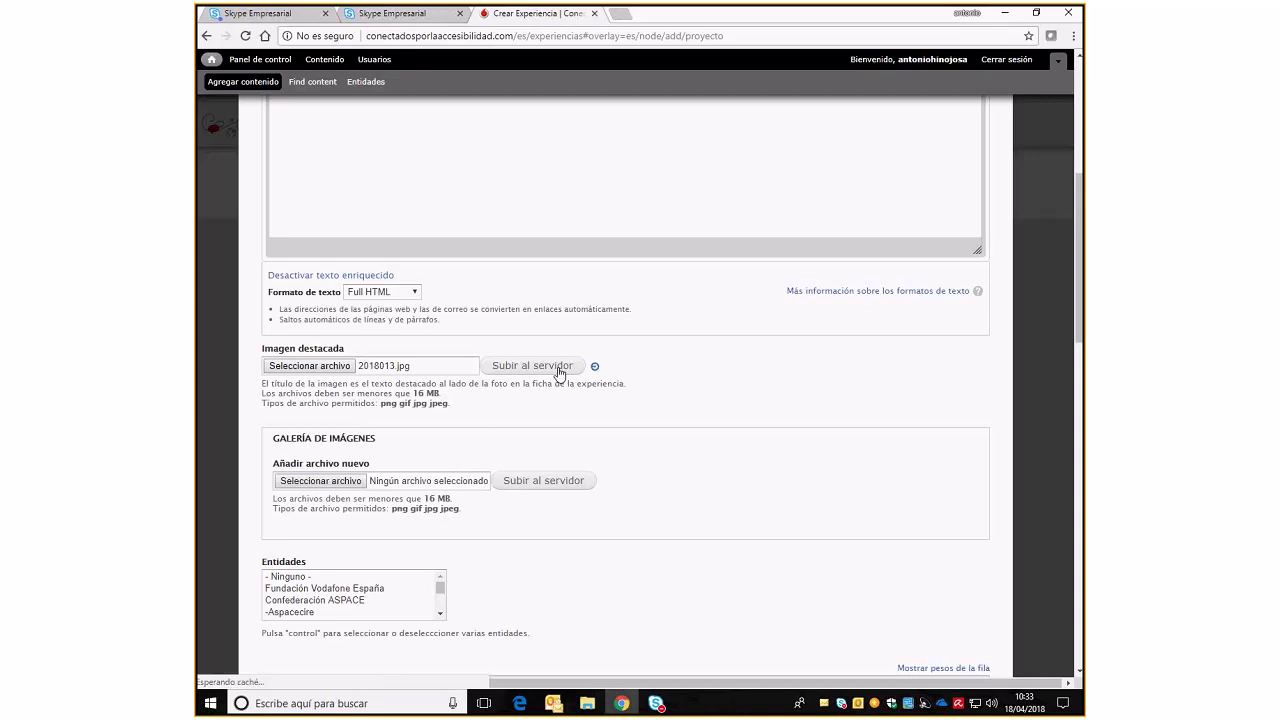
click(494, 399)
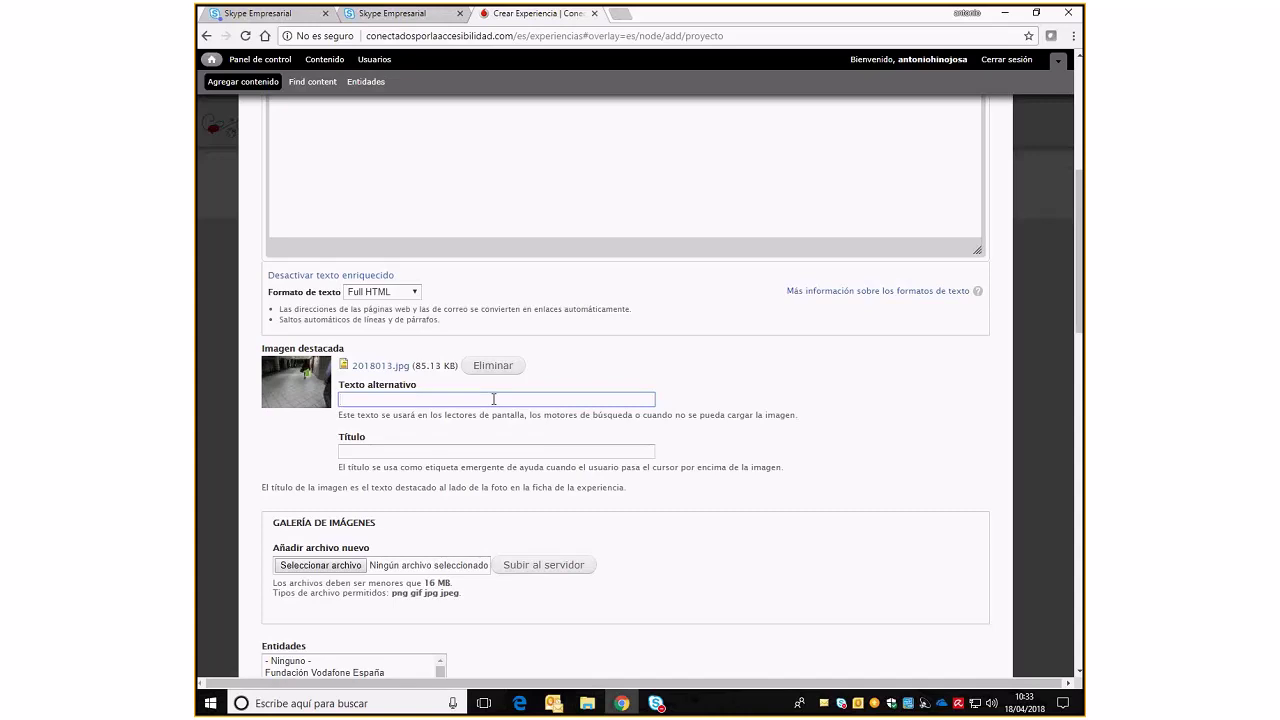
Set the featured image's alternative text to 'APOYO GADIR'
text(aPOYO)
key(Home)
key(Delete)
text(APOYO GADIR)
Type the image title 'APOYO GADIR DE LA OFICINA DE PLENA A LA ES…'
click(471, 451)
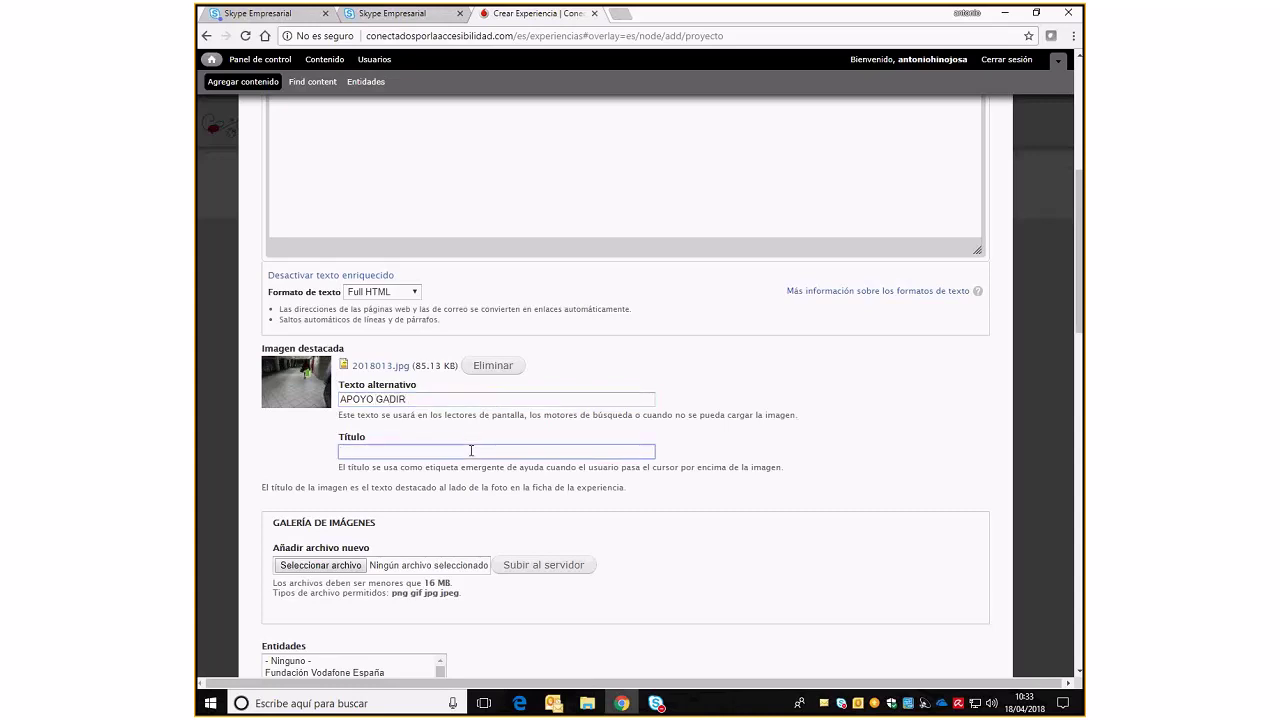
text(APOYO GADIR DE LA OFIN)
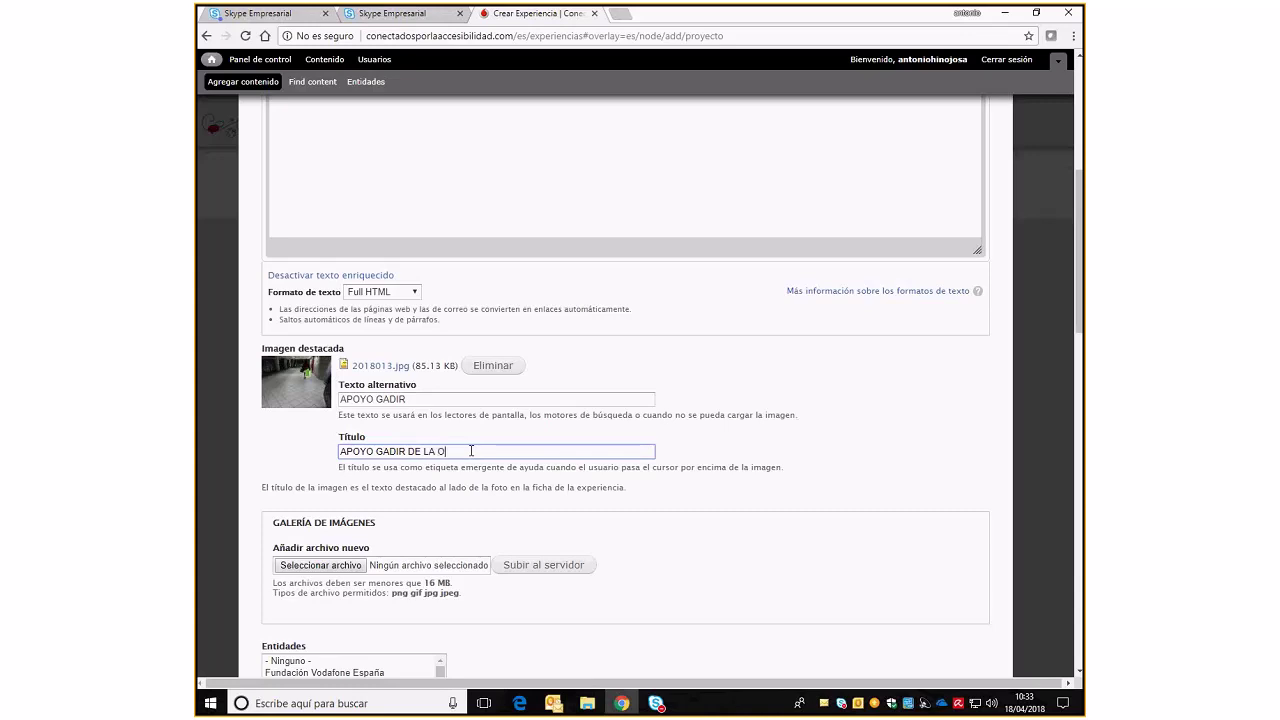
key(BackSpace)
key(BackSpace)
text(ICINA DE PLENA A LA ES)
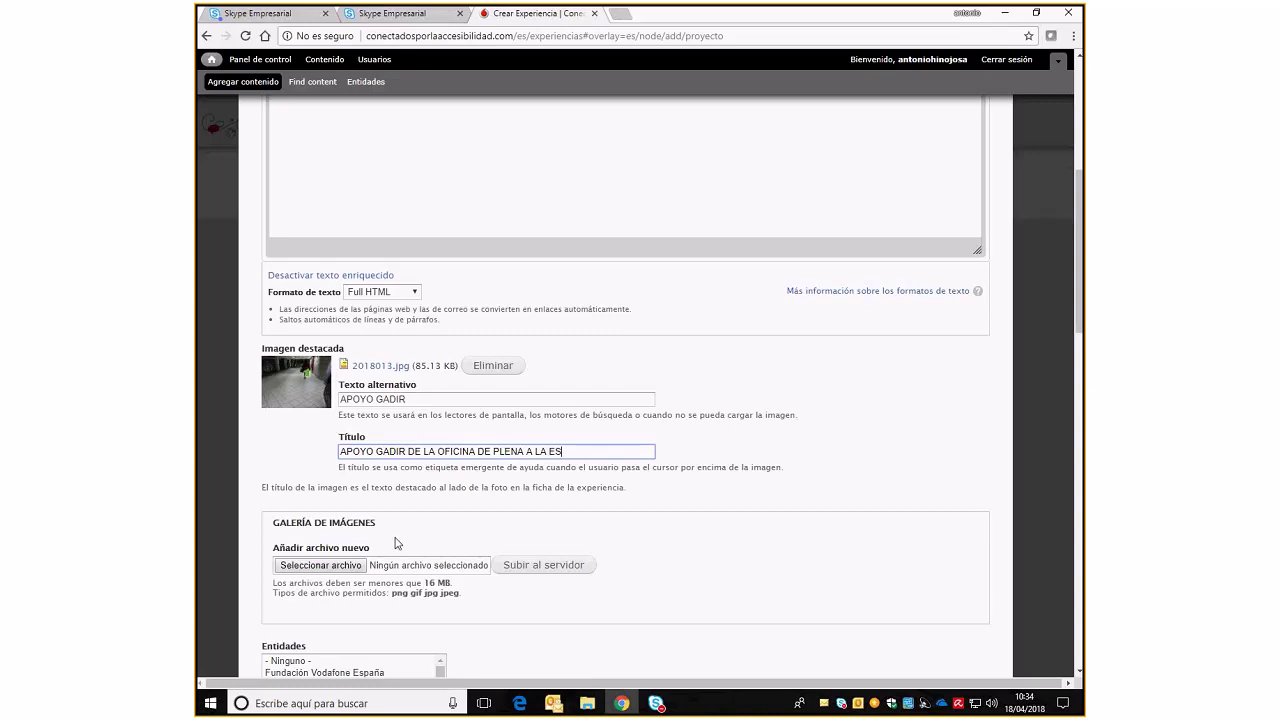
scroll(395, 543, down, 2)
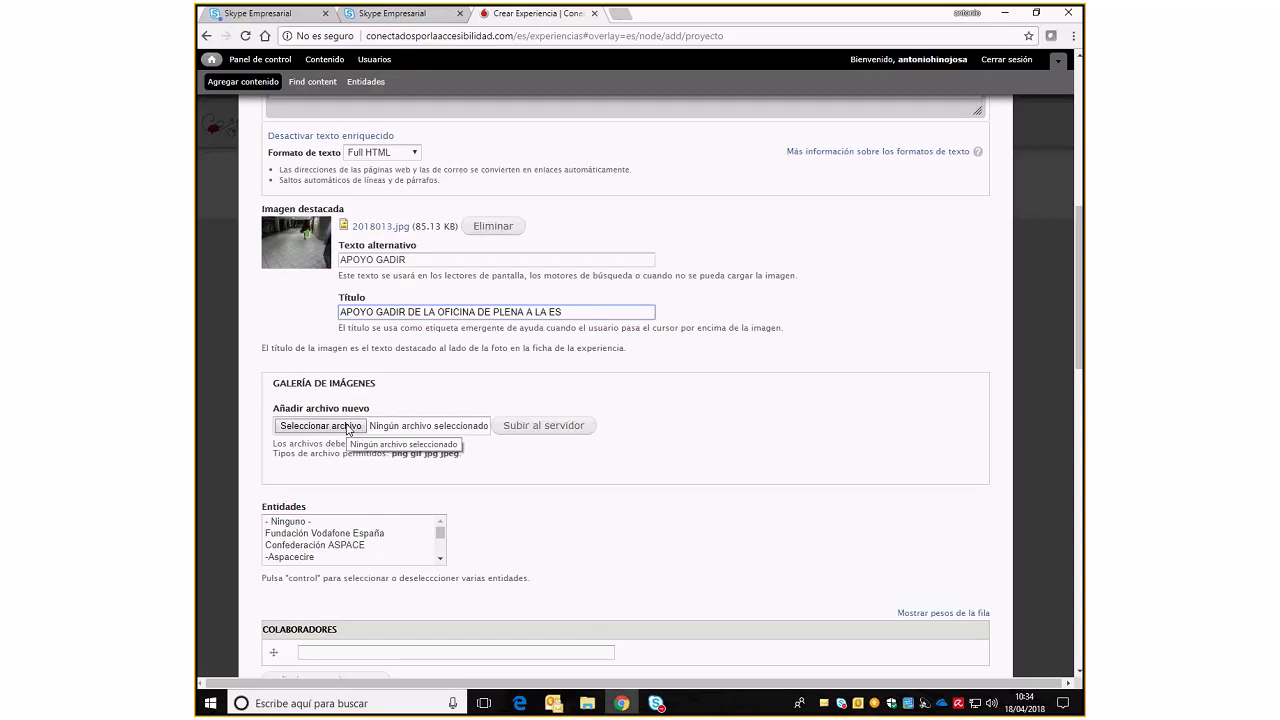
Upload the photo 2018014.jpg to the image gallery
click(348, 426)
click(435, 200)
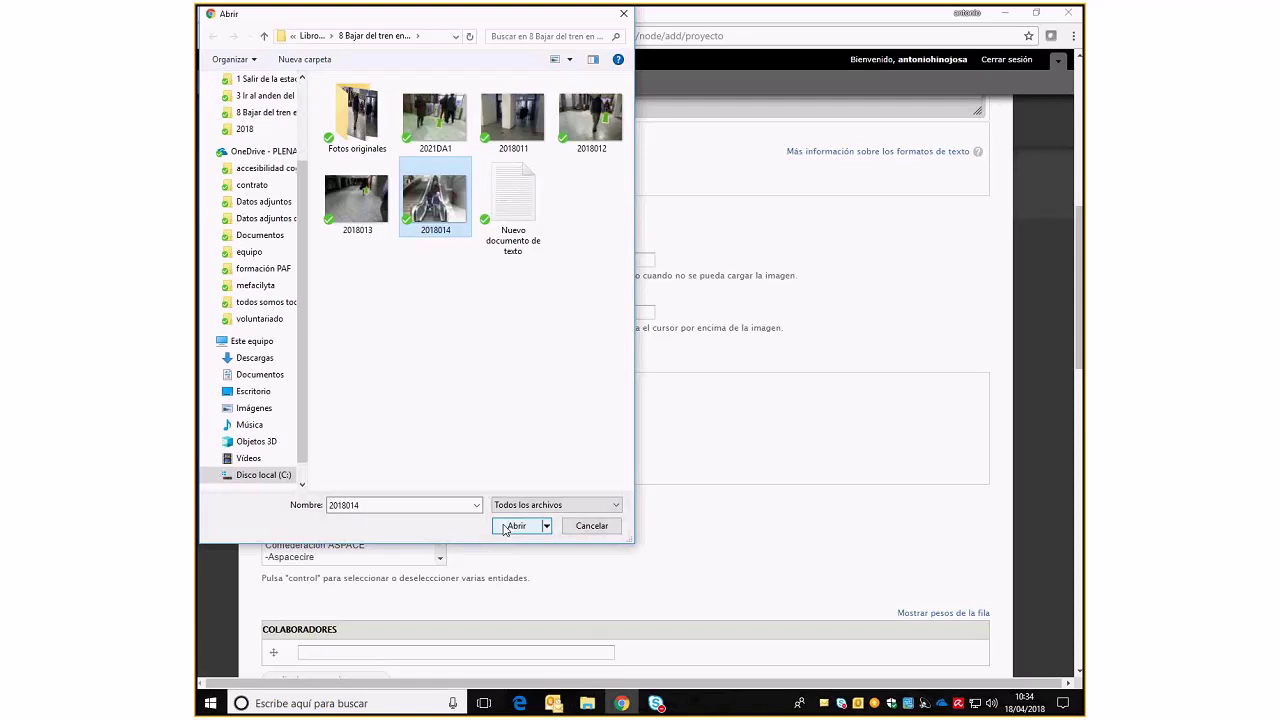
click(513, 526)
click(558, 427)
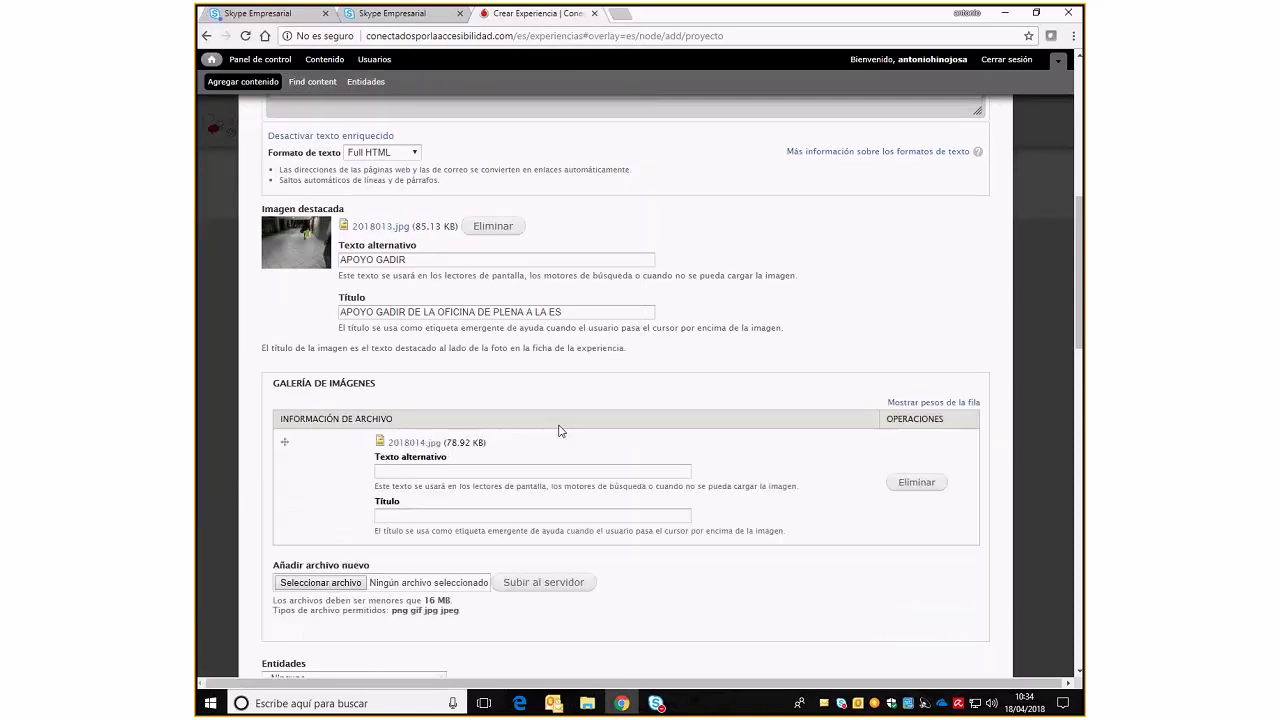
Give the gallery image the alternative text and title 'escaleras'
click(525, 473)
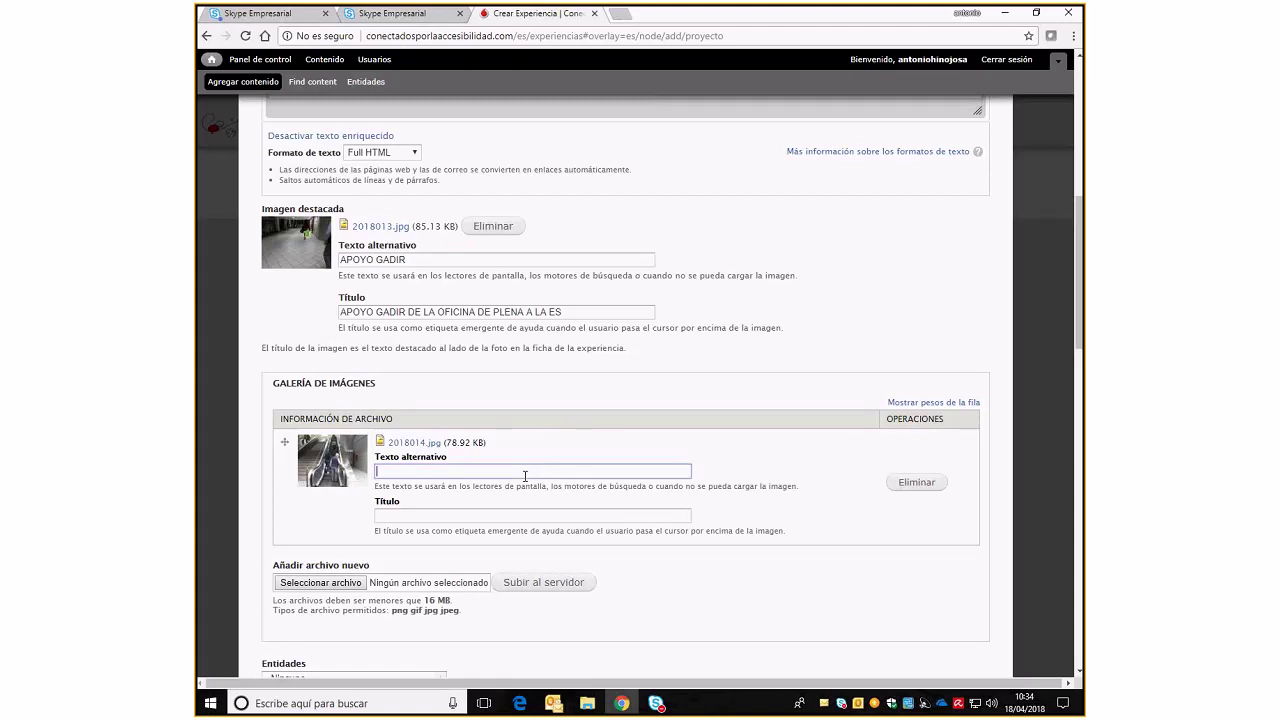
text(escaleras)
click(536, 518)
text(escaleras)
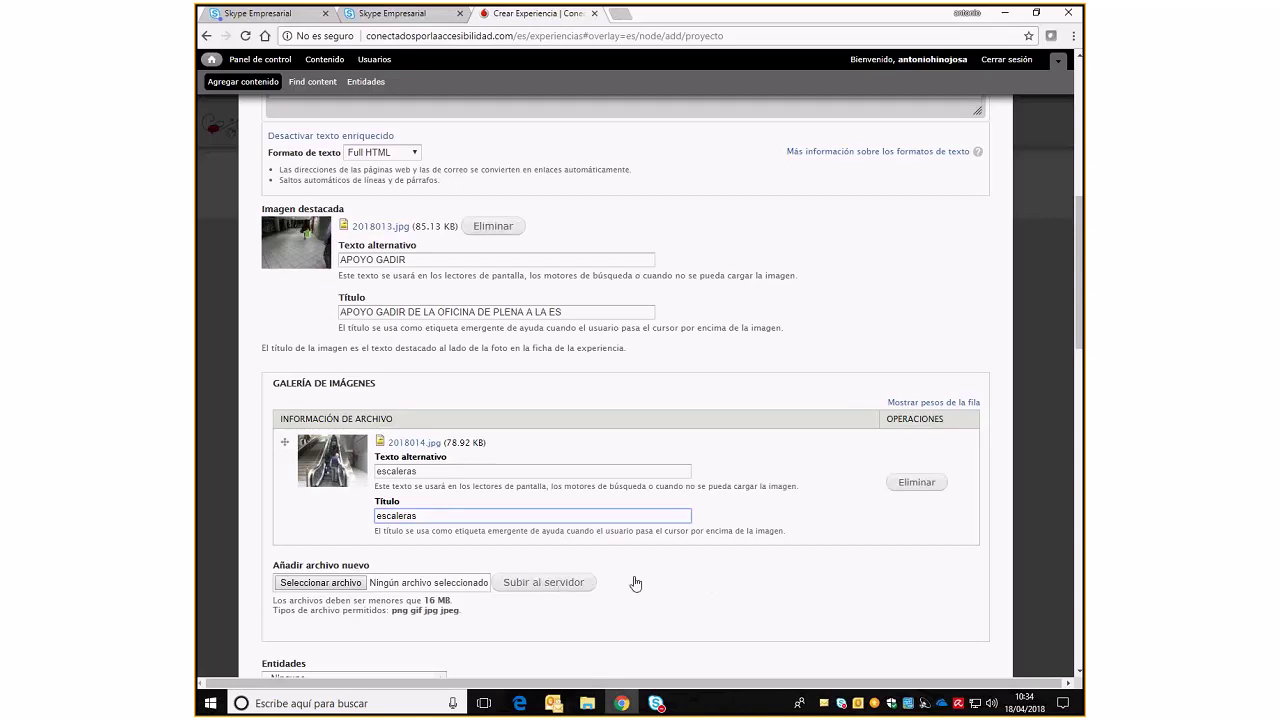
scroll(897, 546, down, 2)
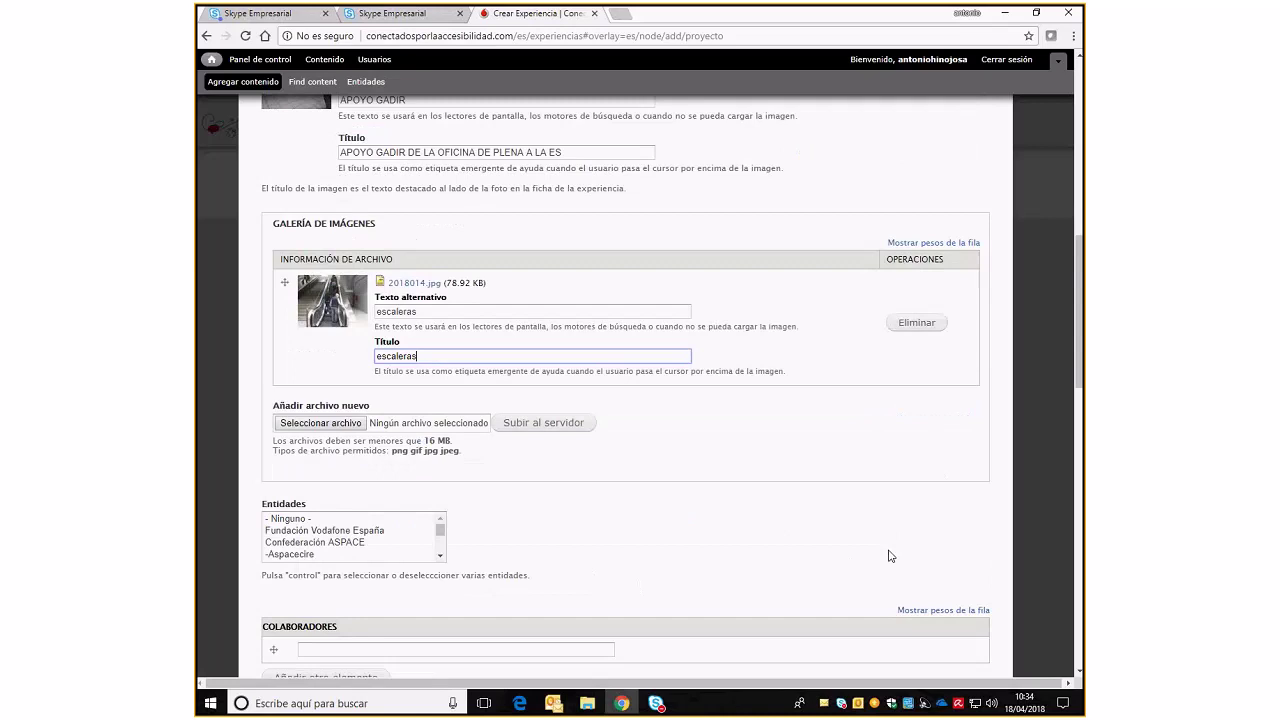
scroll(891, 556, down, 1)
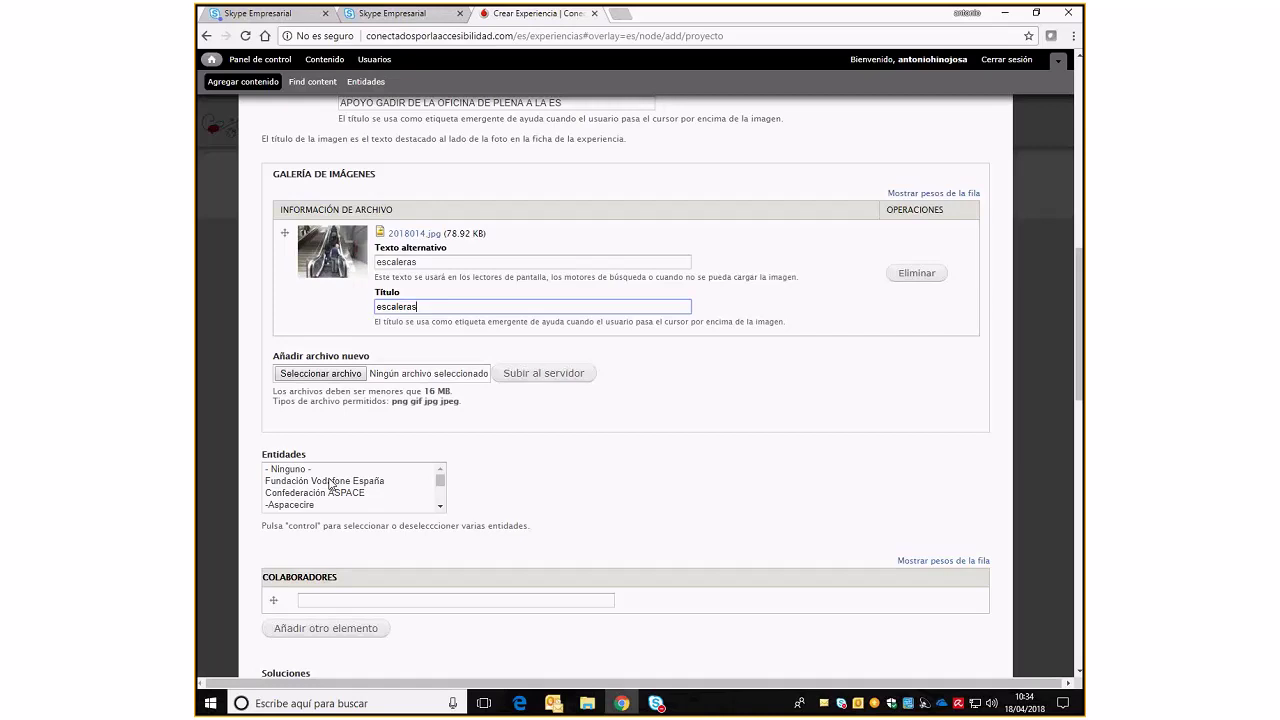
Select Fundación Vodafone España, Confederación ASPACE, Aspace Sevilla and Apamp Vigo under Entidades
click(331, 483)
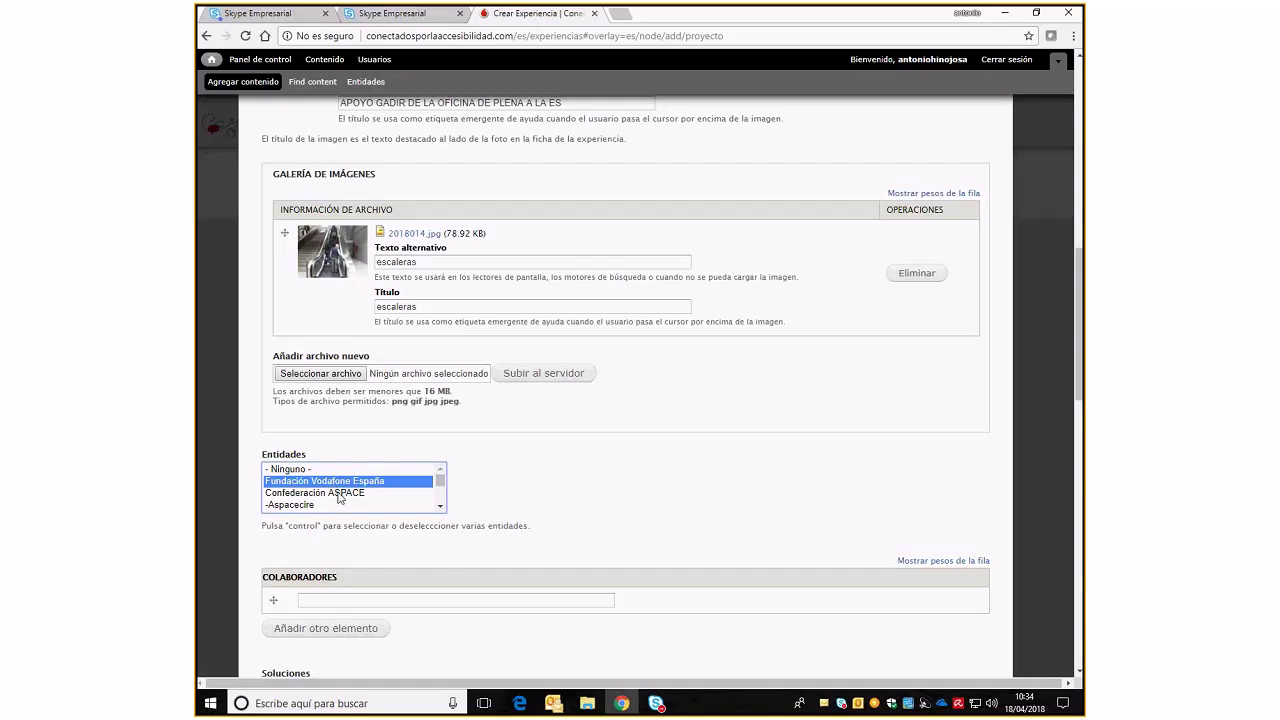
ctrl+click(339, 493)
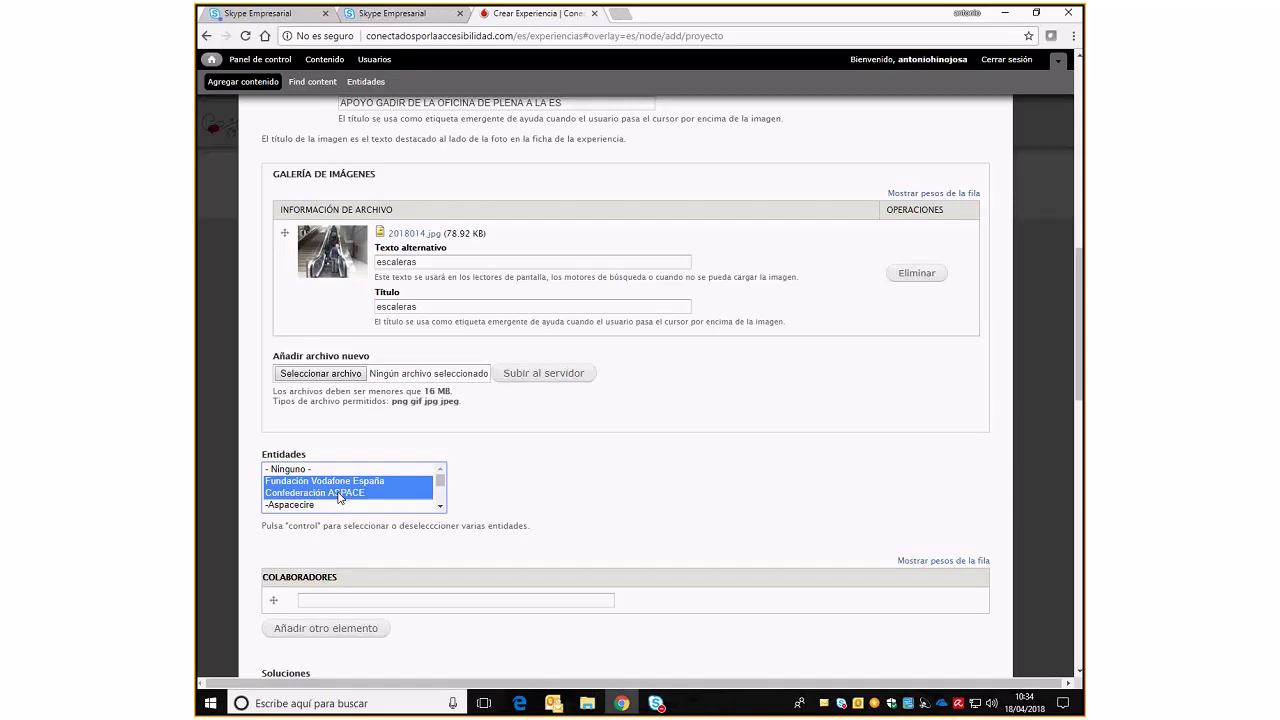
scroll(339, 497, down, 3)
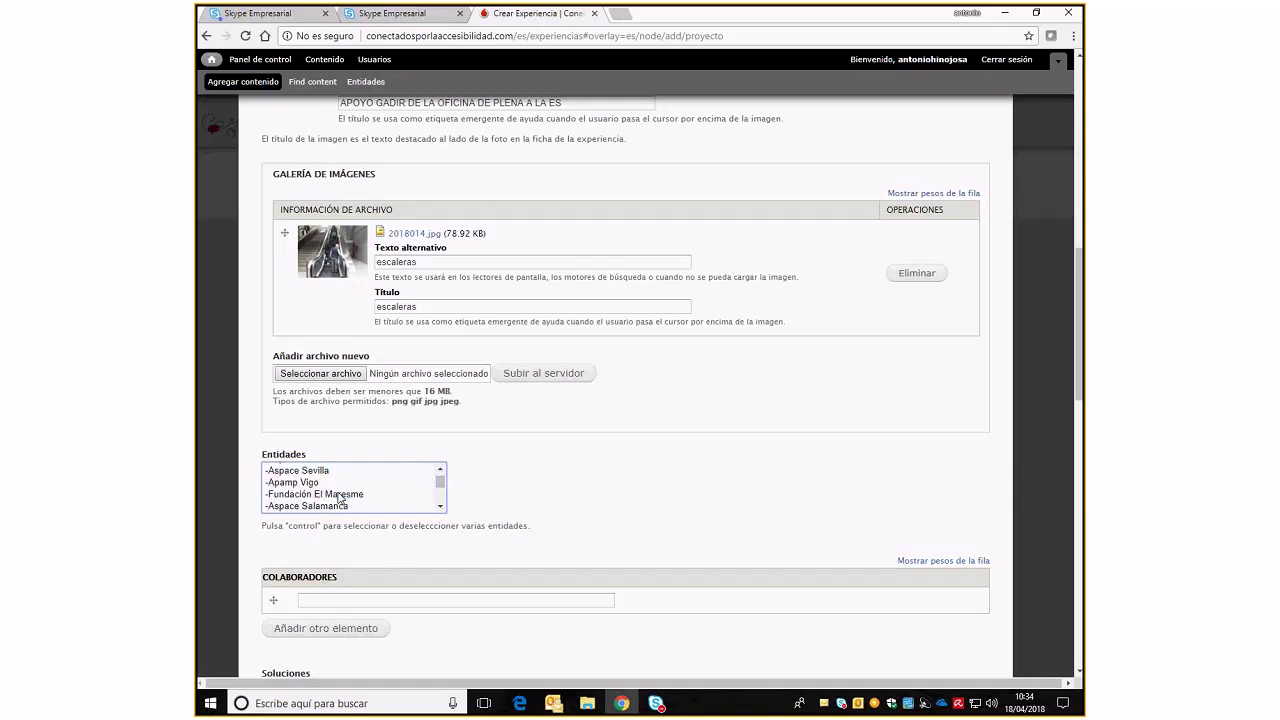
ctrl+click(305, 470)
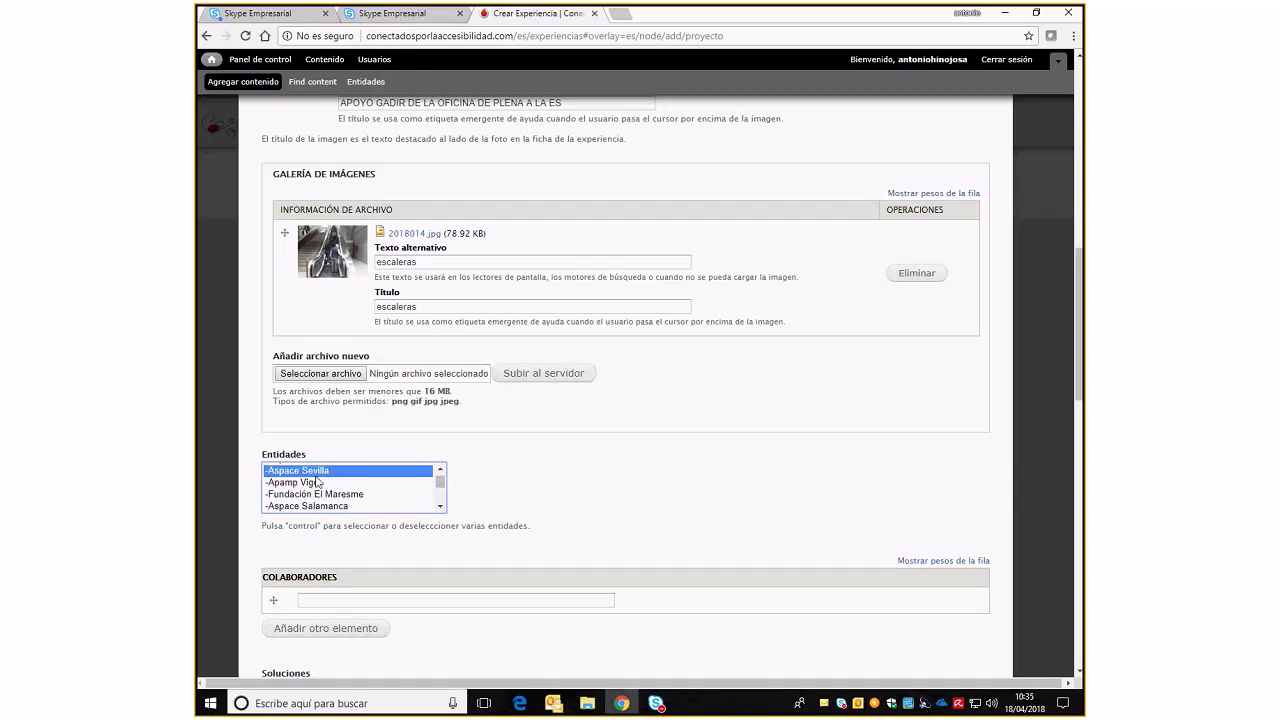
ctrl+click(313, 483)
scroll(313, 492, up, 3)
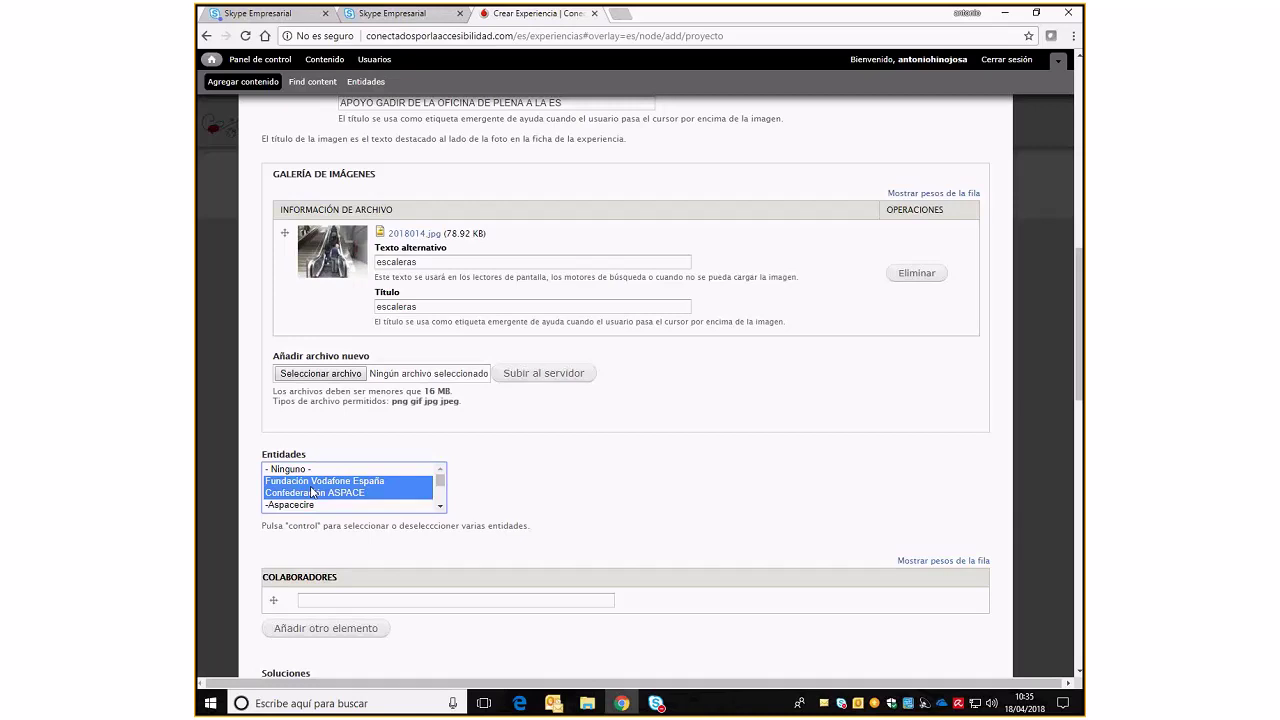
scroll(312, 491, down, 2)
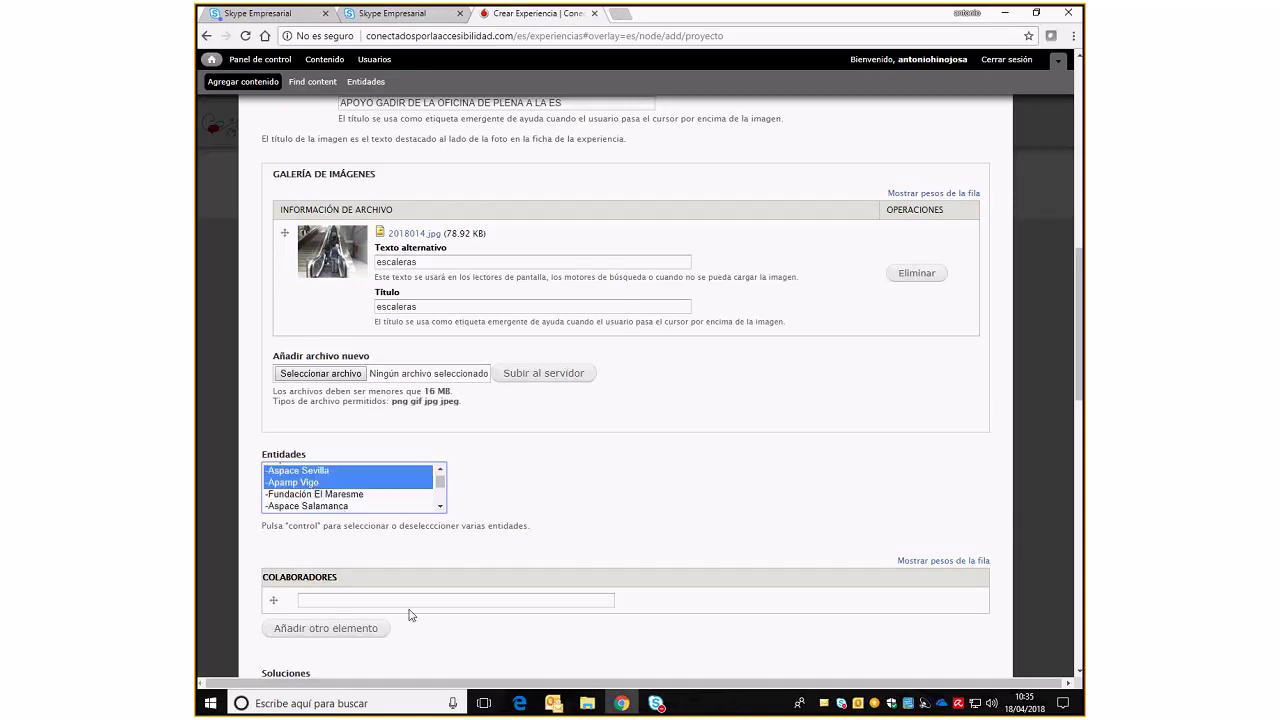
scroll(409, 614, down, 1)
click(428, 532)
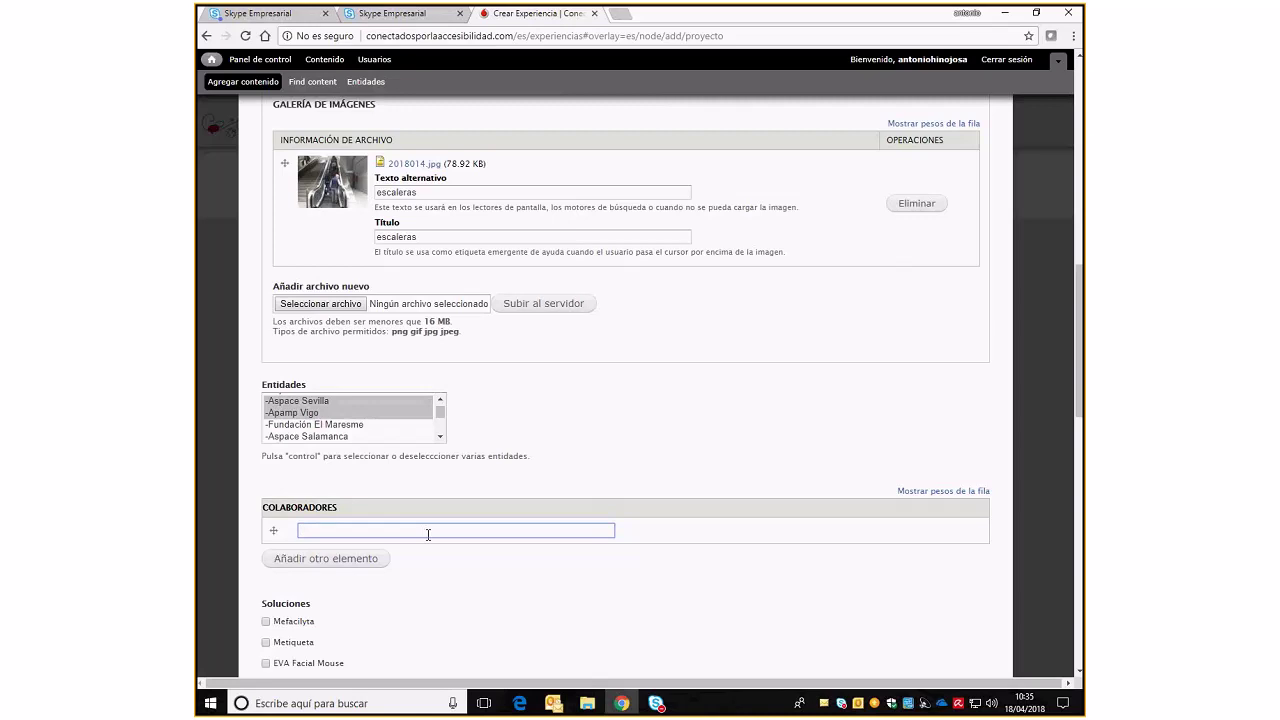
Add 'renfe' and 'feve' as collaborators
text(renfre)
key(BackSpace)
click(348, 567)
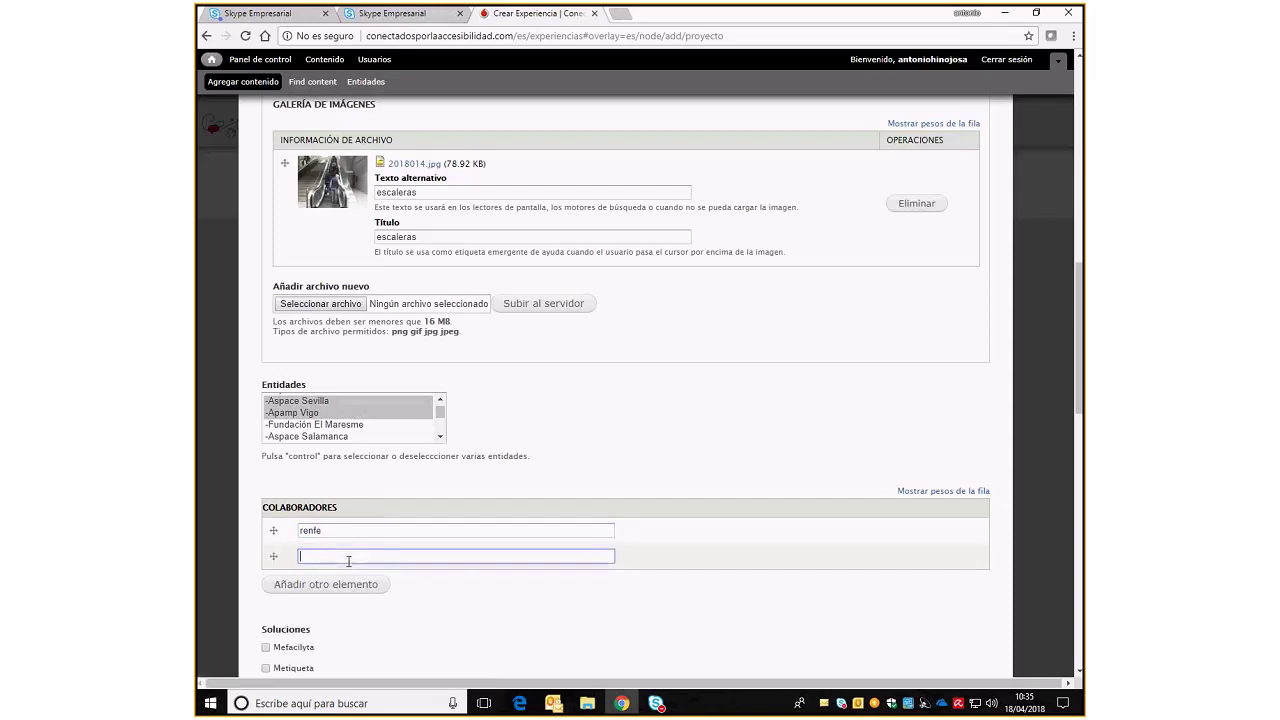
text(feve)
Tick Mefacilyta and Metiqueta as the solutions used
scroll(348, 556, down, 2)
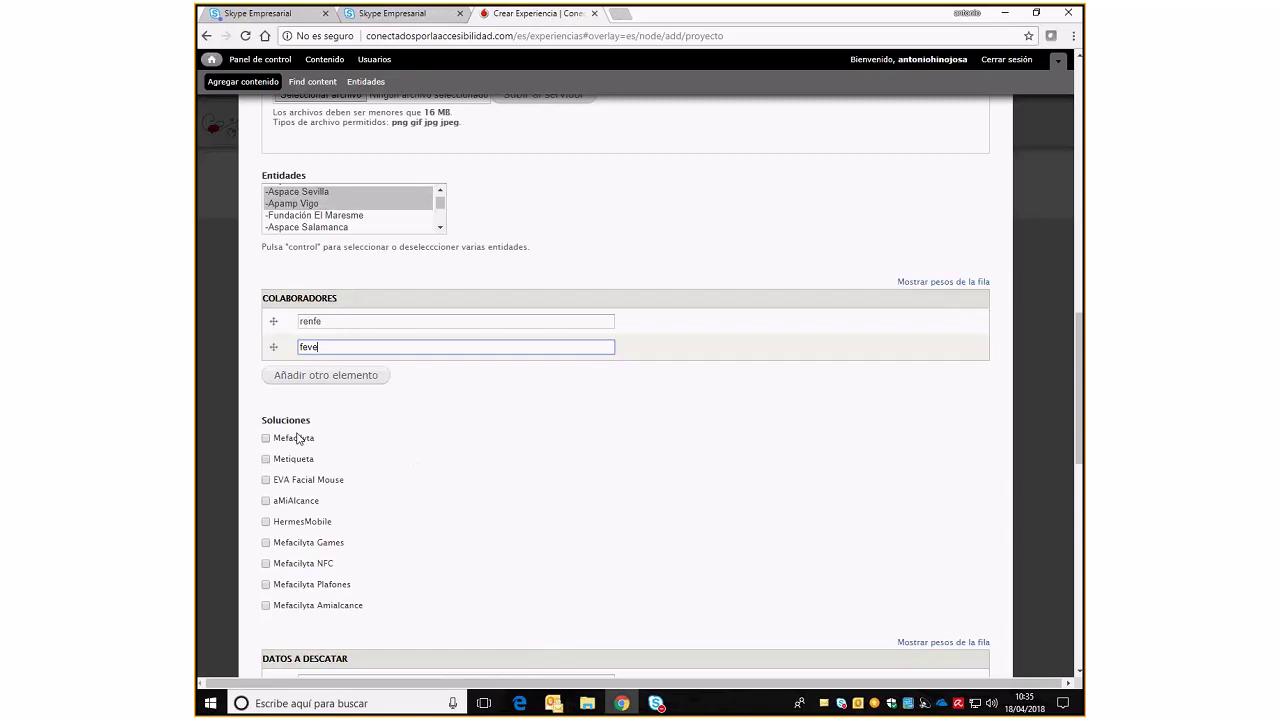
click(266, 438)
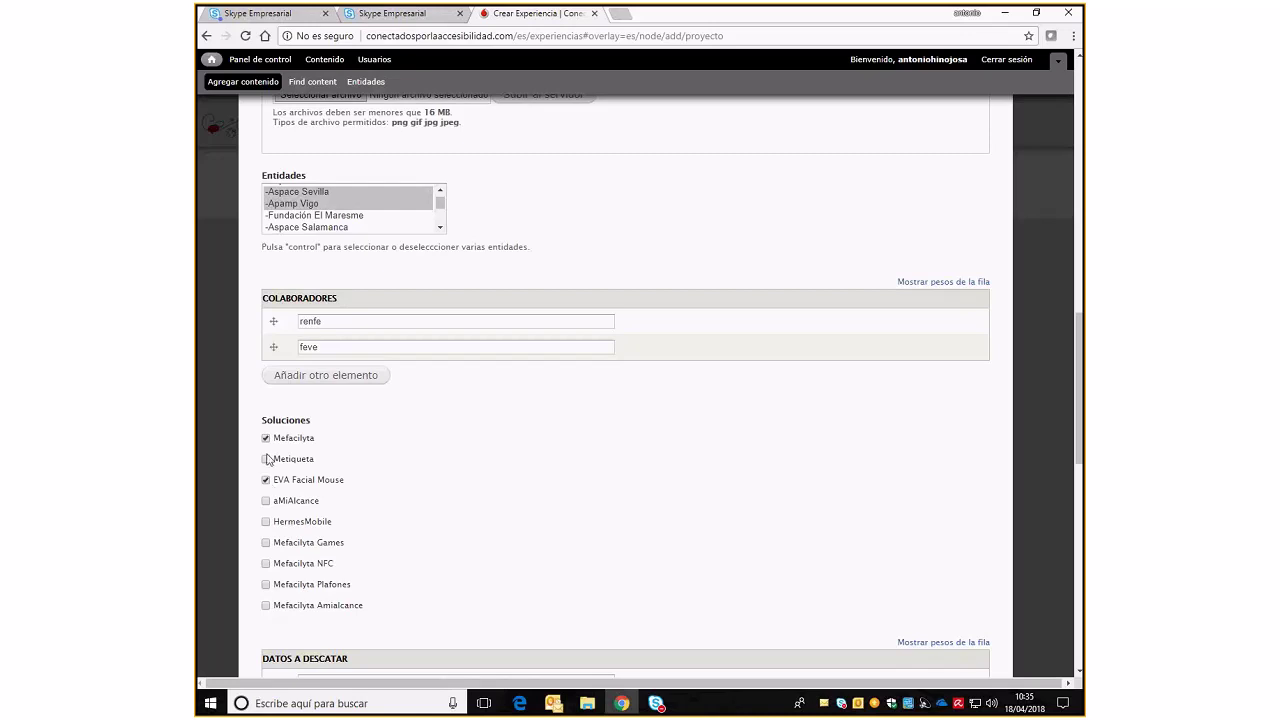
click(266, 459)
scroll(434, 503, down, 4)
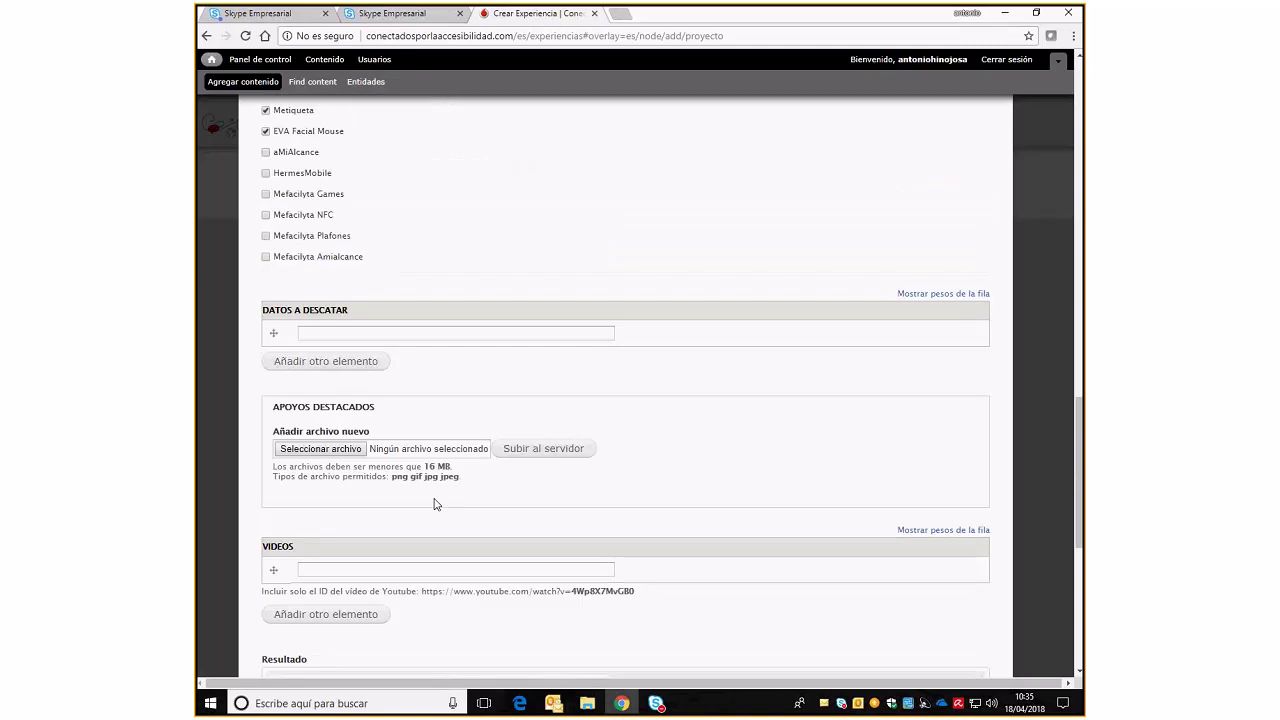
Enter '3000 PERSONAS USAN LA APLICACION MEFACILYTA' in the Datos a descatar field
click(451, 331)
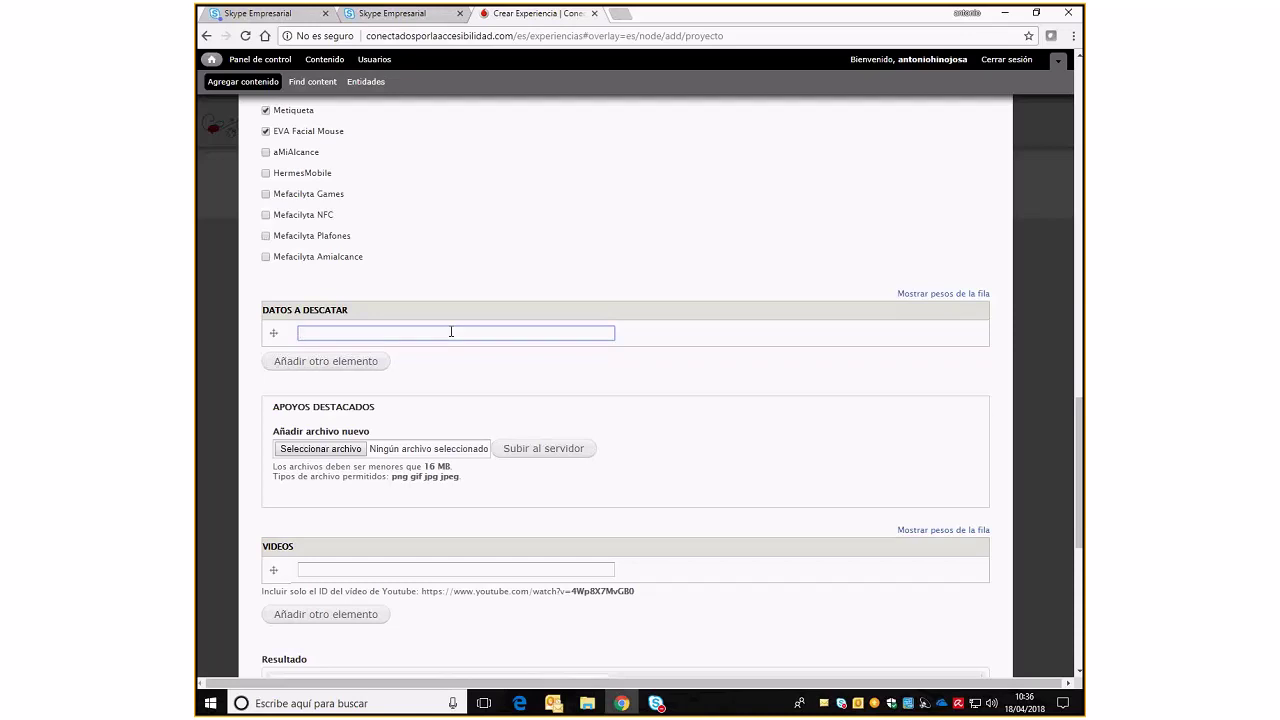
text(3000 PERSONAS USAN LA APLICA)
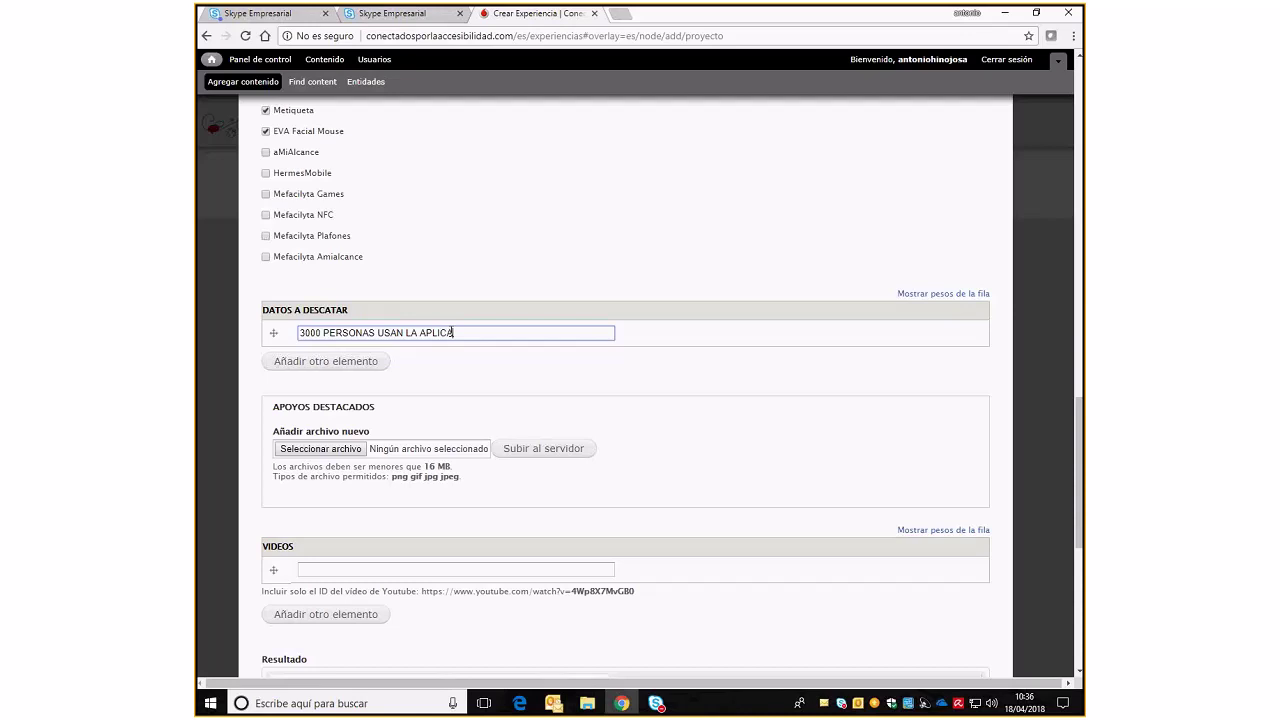
text(CION MEFACILYTA)
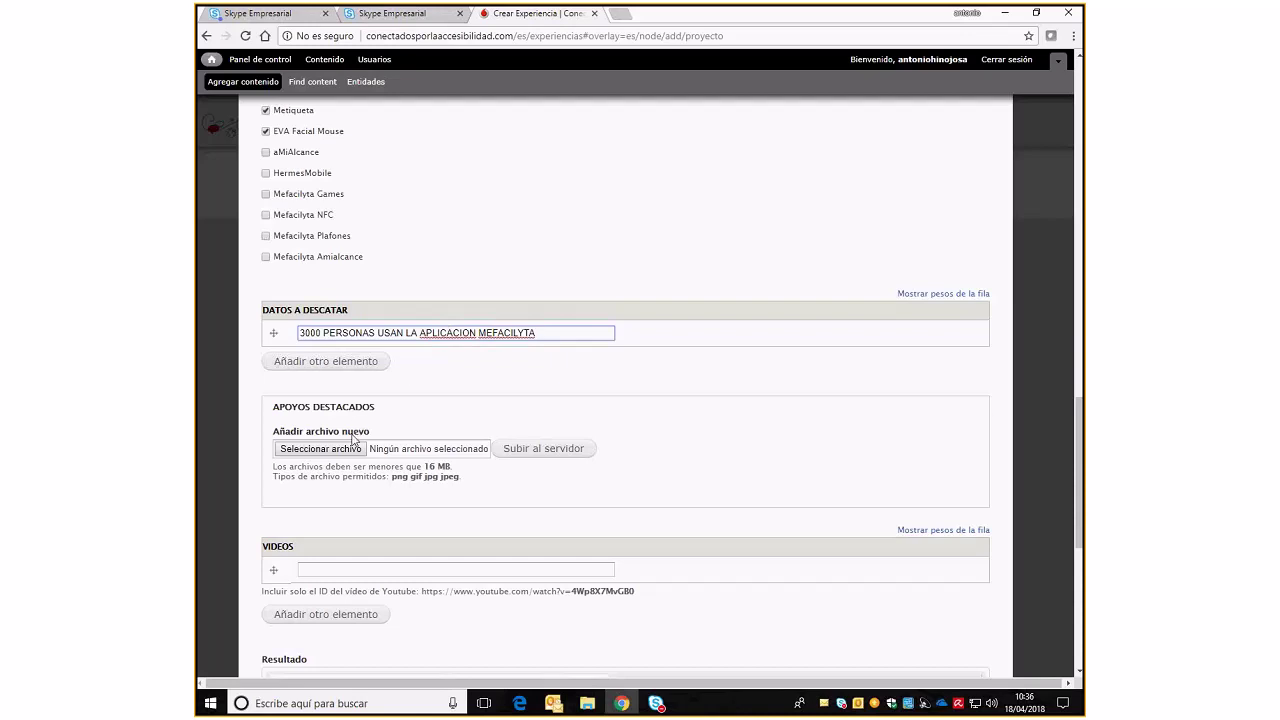
scroll(352, 437, down, 3)
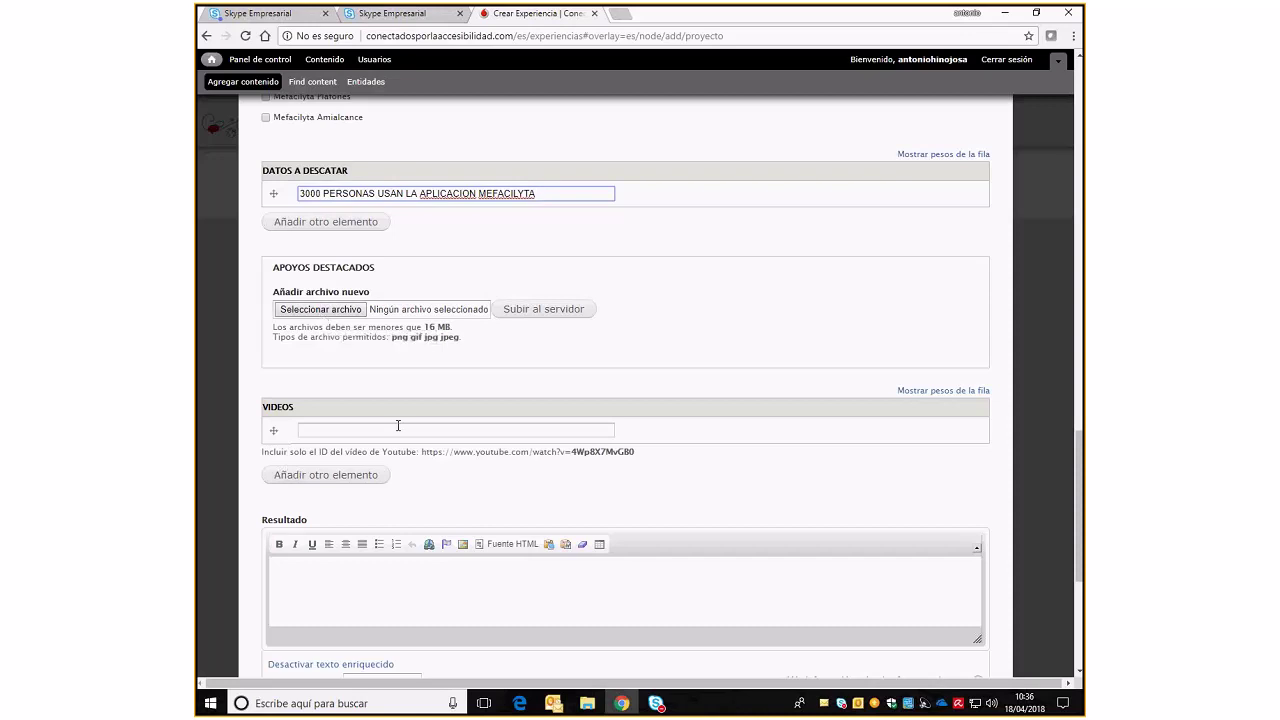
scroll(398, 425, down, 1)
scroll(398, 425, down, 3)
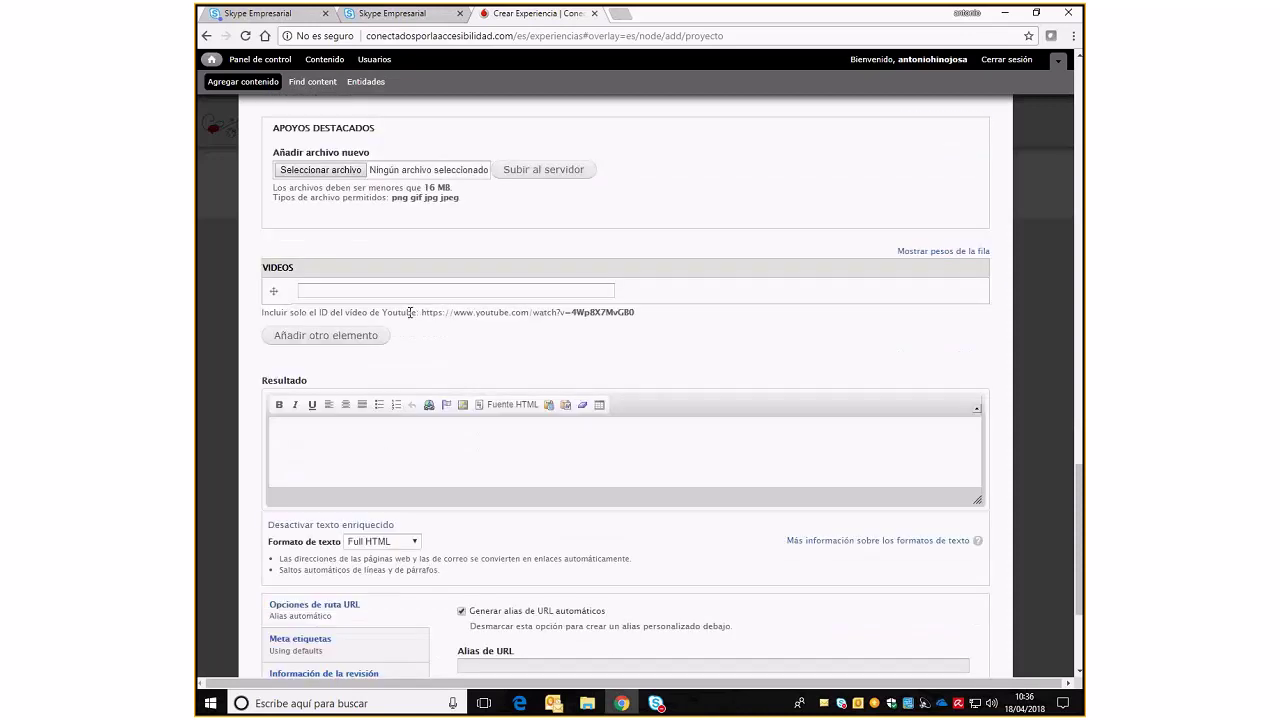
click(411, 290)
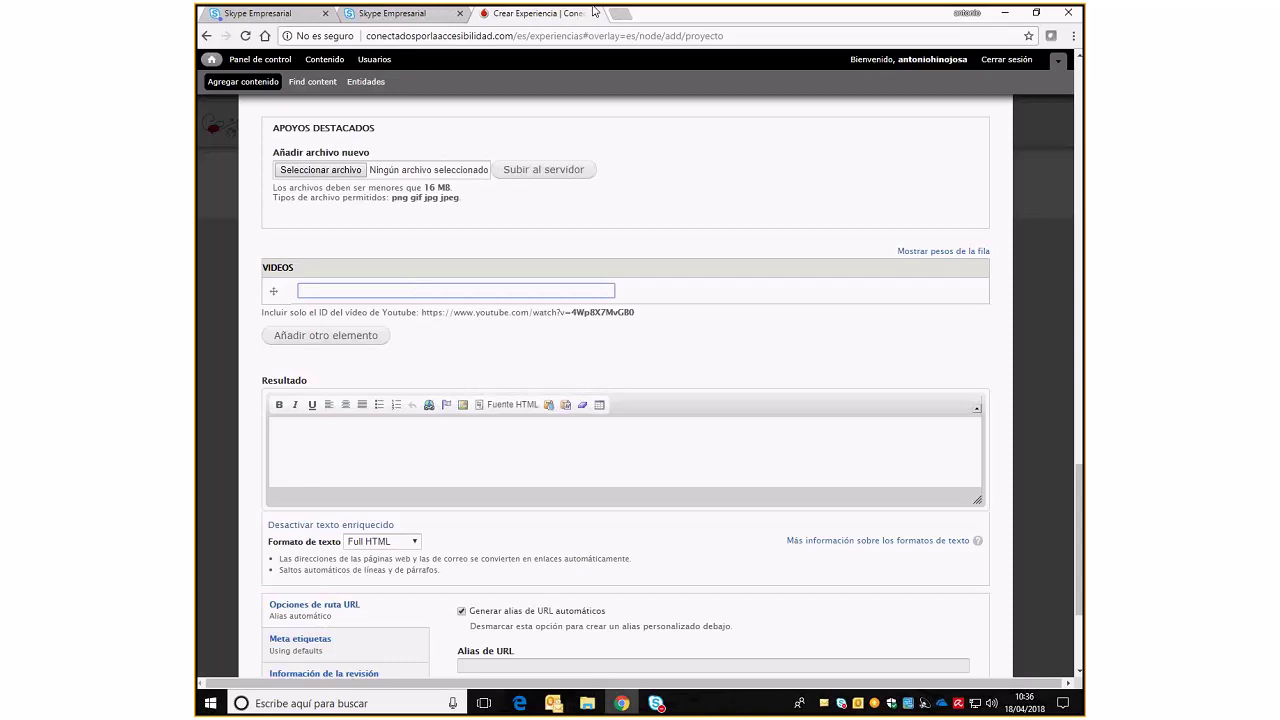
mouse_move(595, 14)
In a new tab, search YouTube for HEVIA and open the Hevia video
click(616, 14)
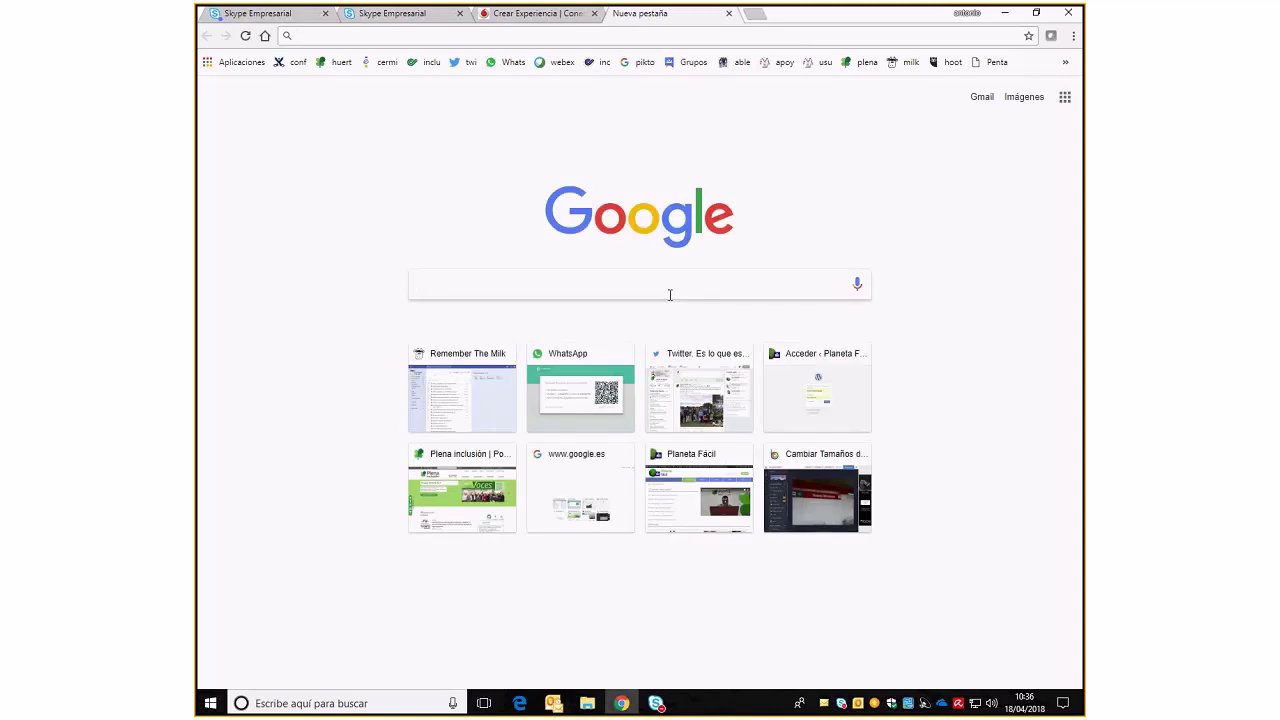
text(YOU TUB)
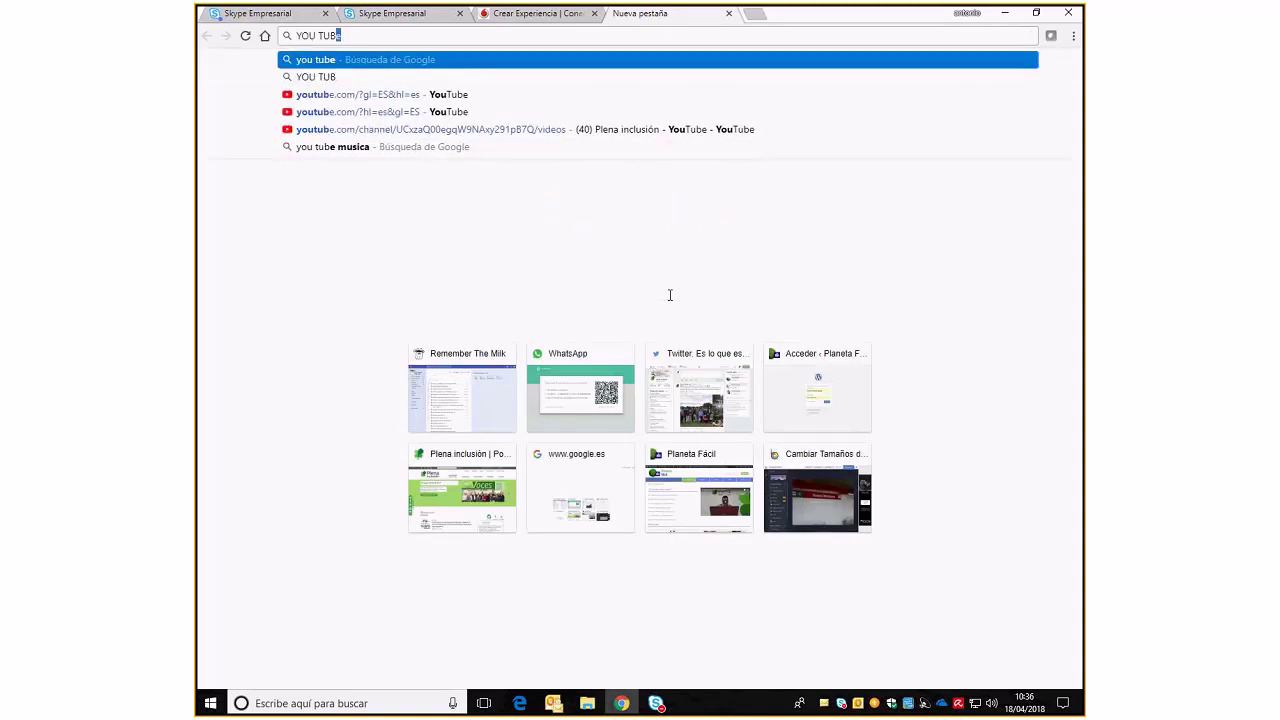
key(Return)
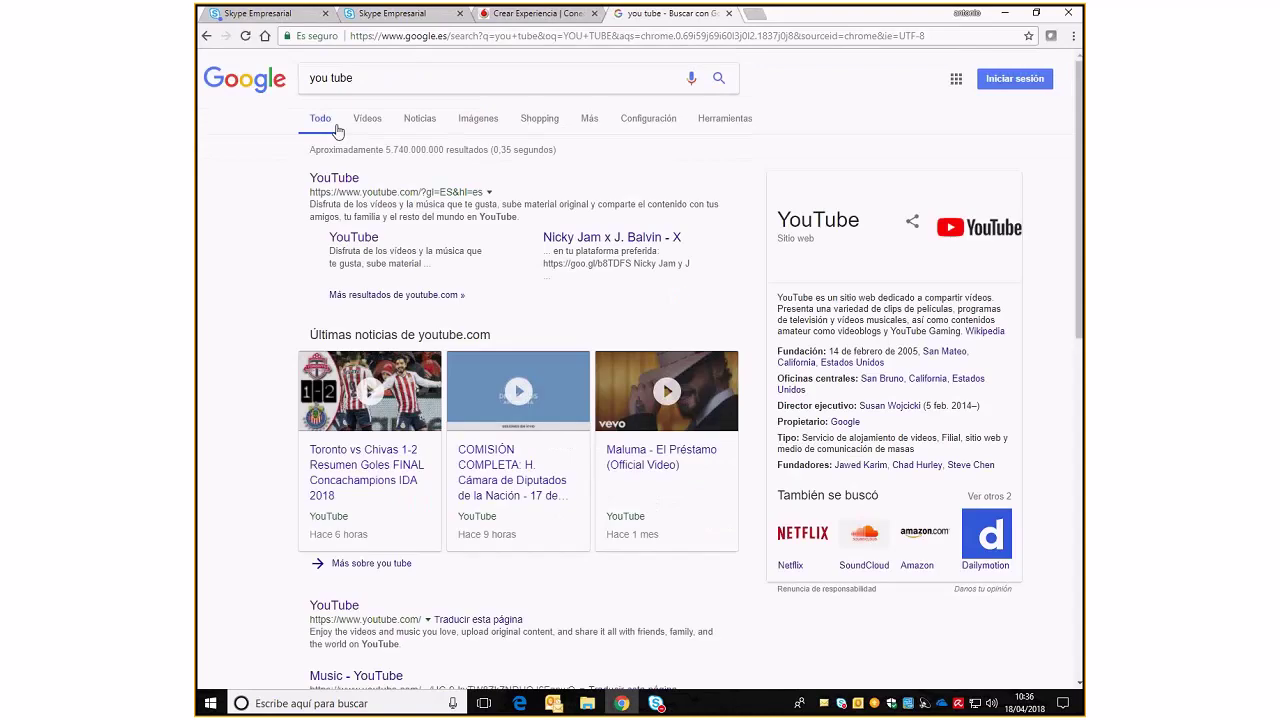
click(339, 178)
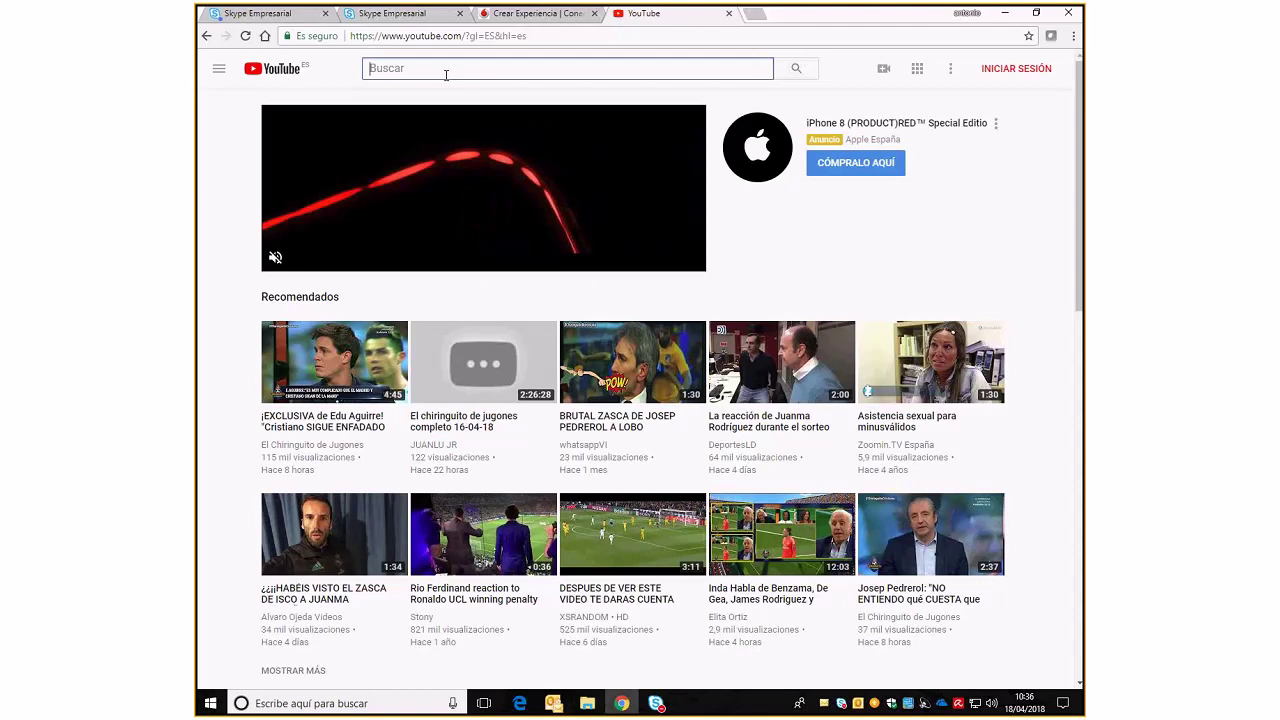
text(HEVI)
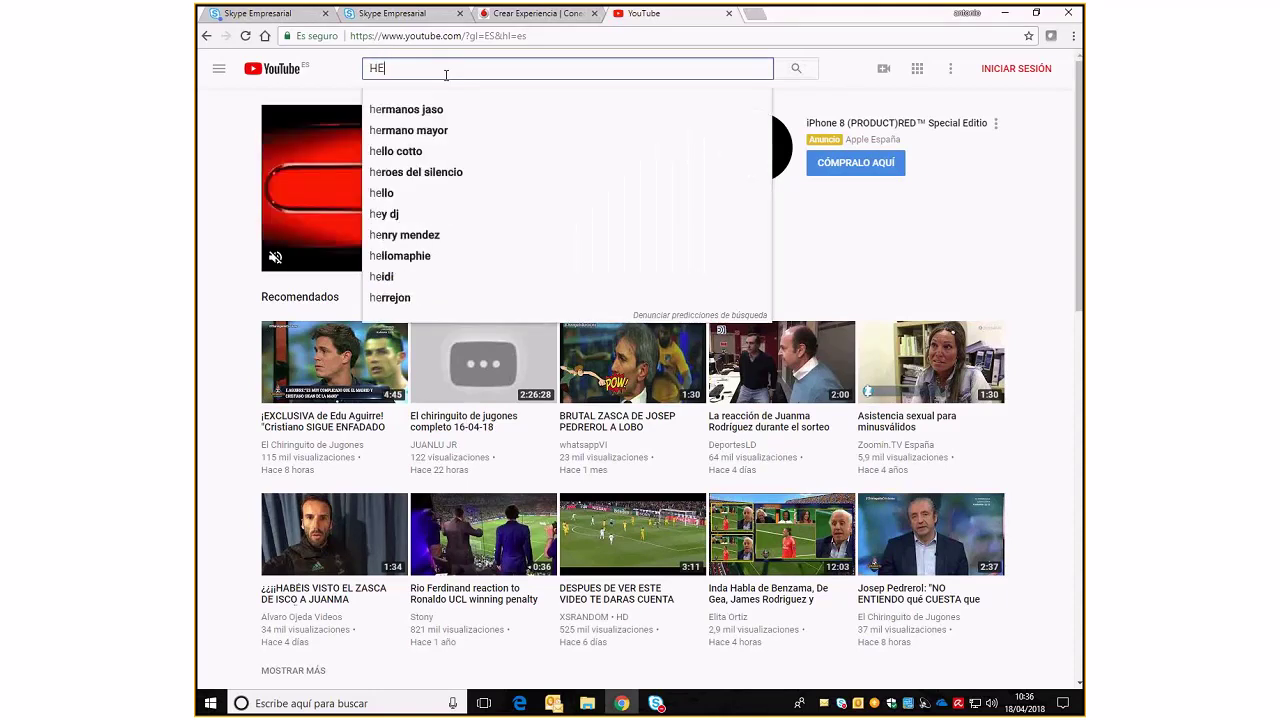
text(A)
key(Return)
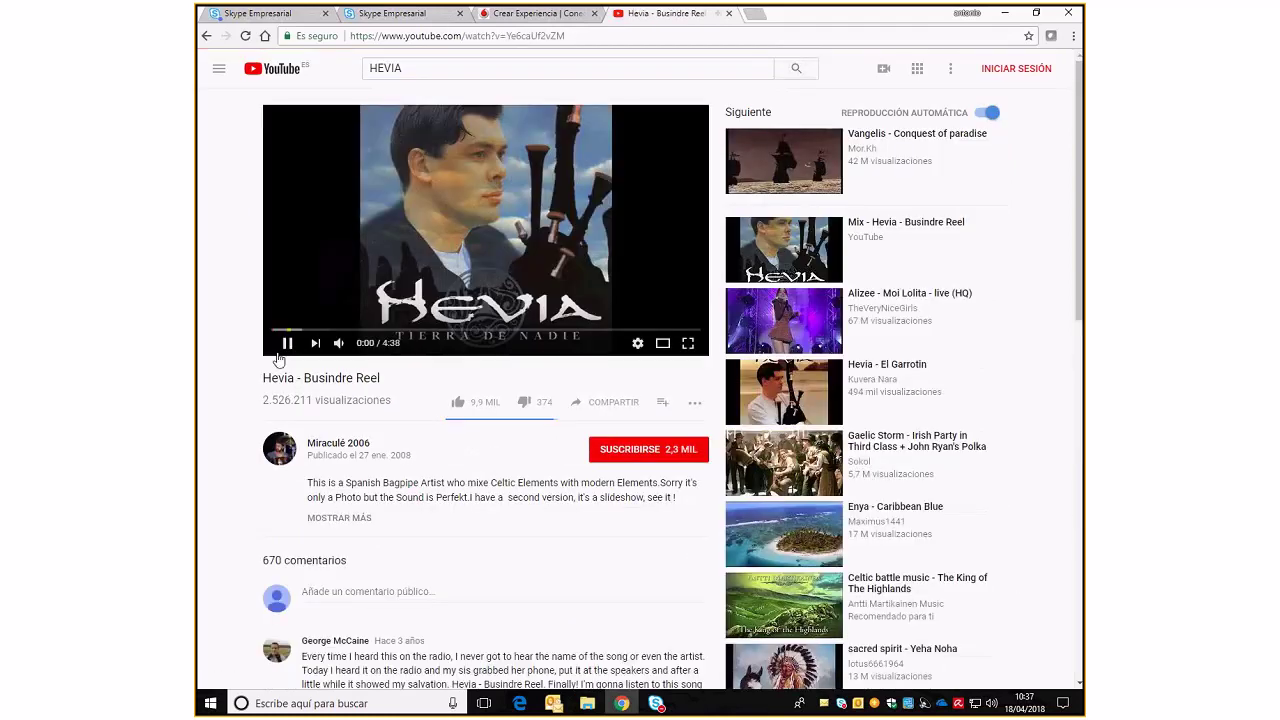
click(281, 350)
Copy the video ID Ye6caUf2vZM from the address bar and return to Crear Experiencia
click(579, 39)
double_click(520, 38)
key(ctrl+c)
right_click(520, 40)
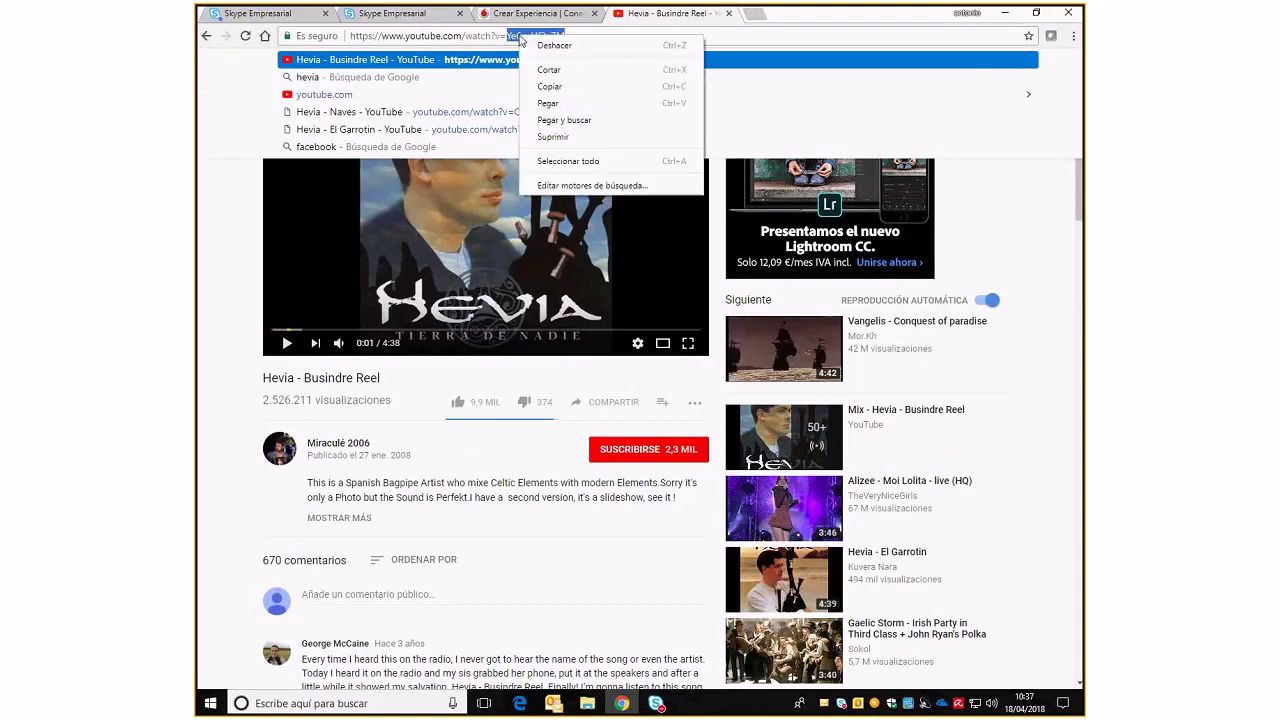
click(550, 87)
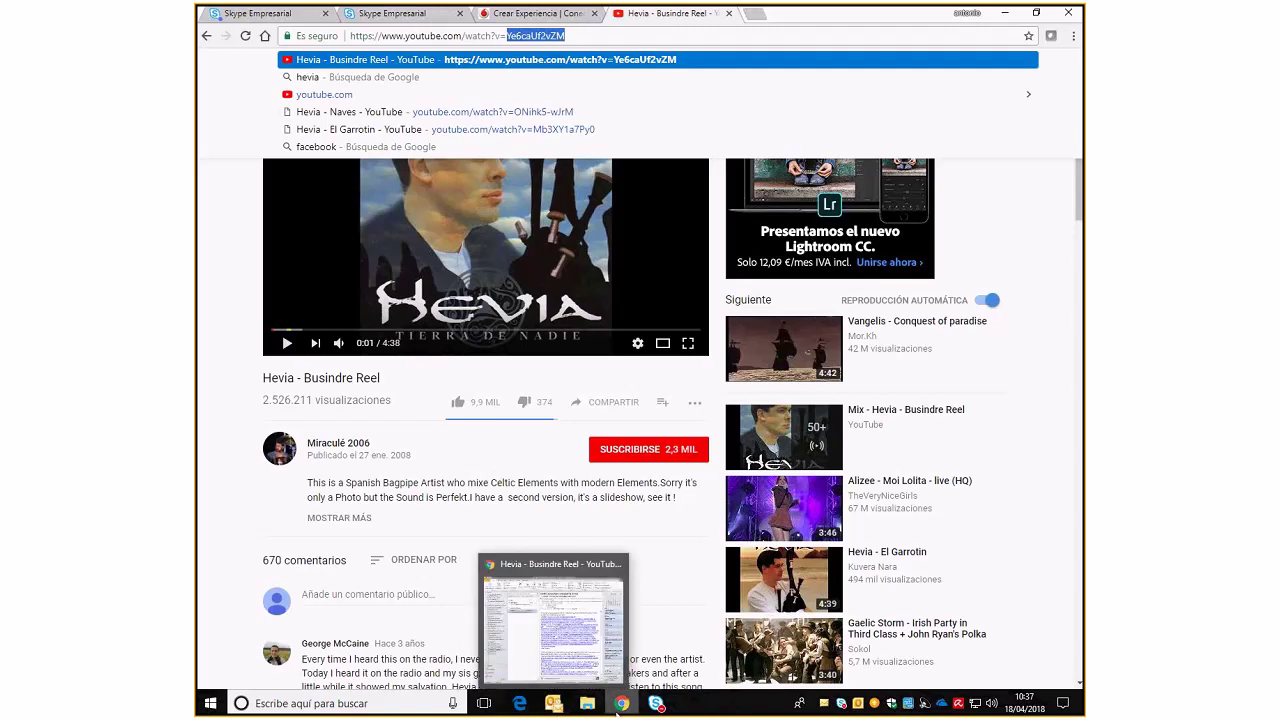
mouse_move(619, 705)
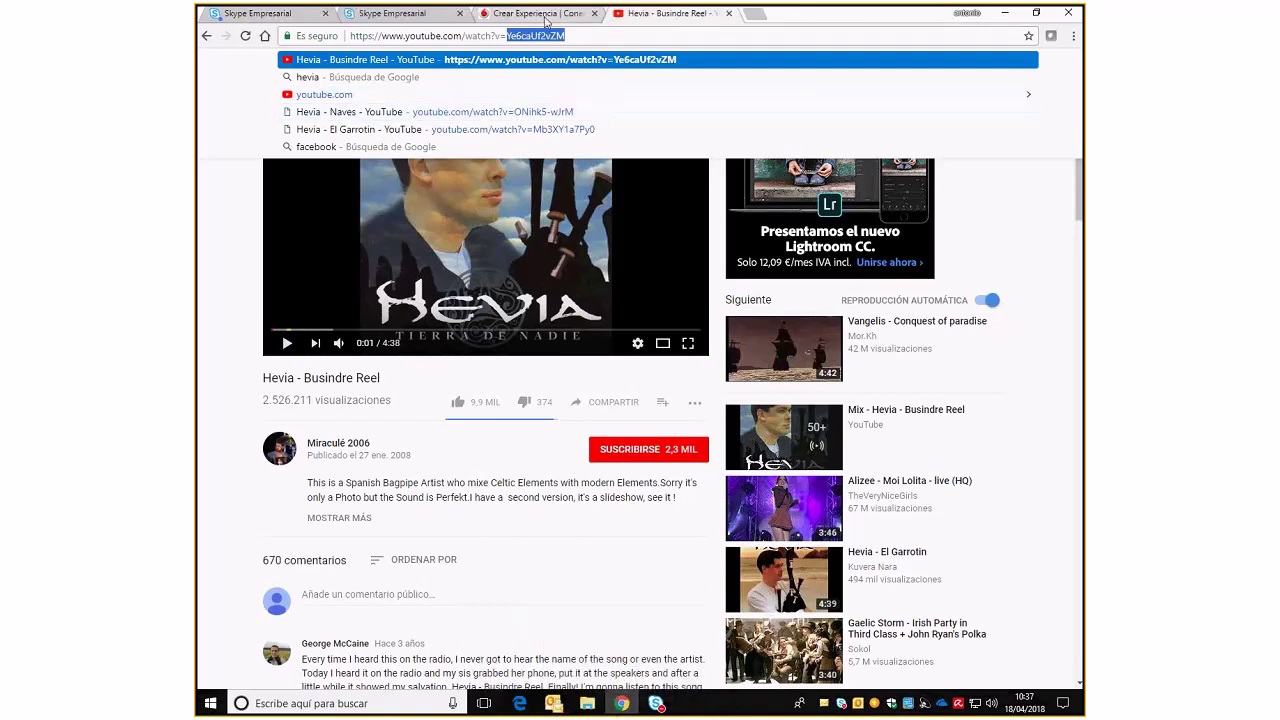
click(545, 20)
Paste Ye6caUf2vZM into Videos and begin Resultado with 'este apoyo ha tenido e'
right_click(351, 290)
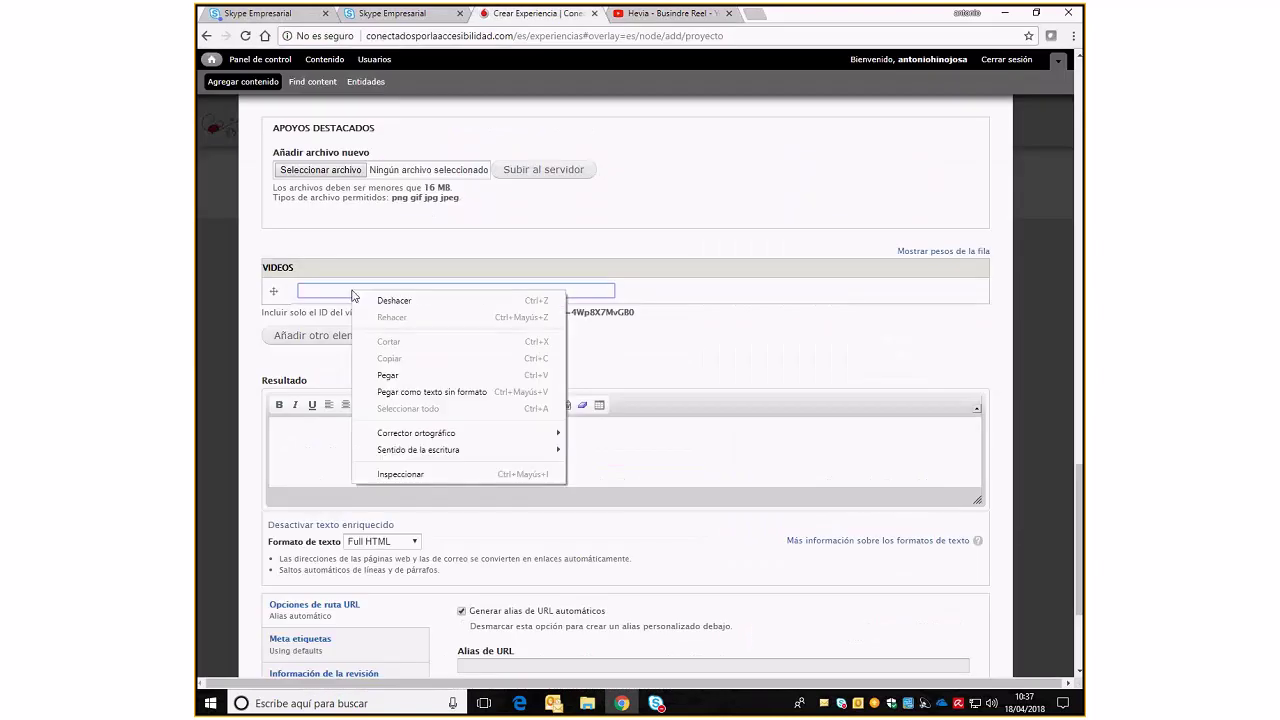
click(419, 375)
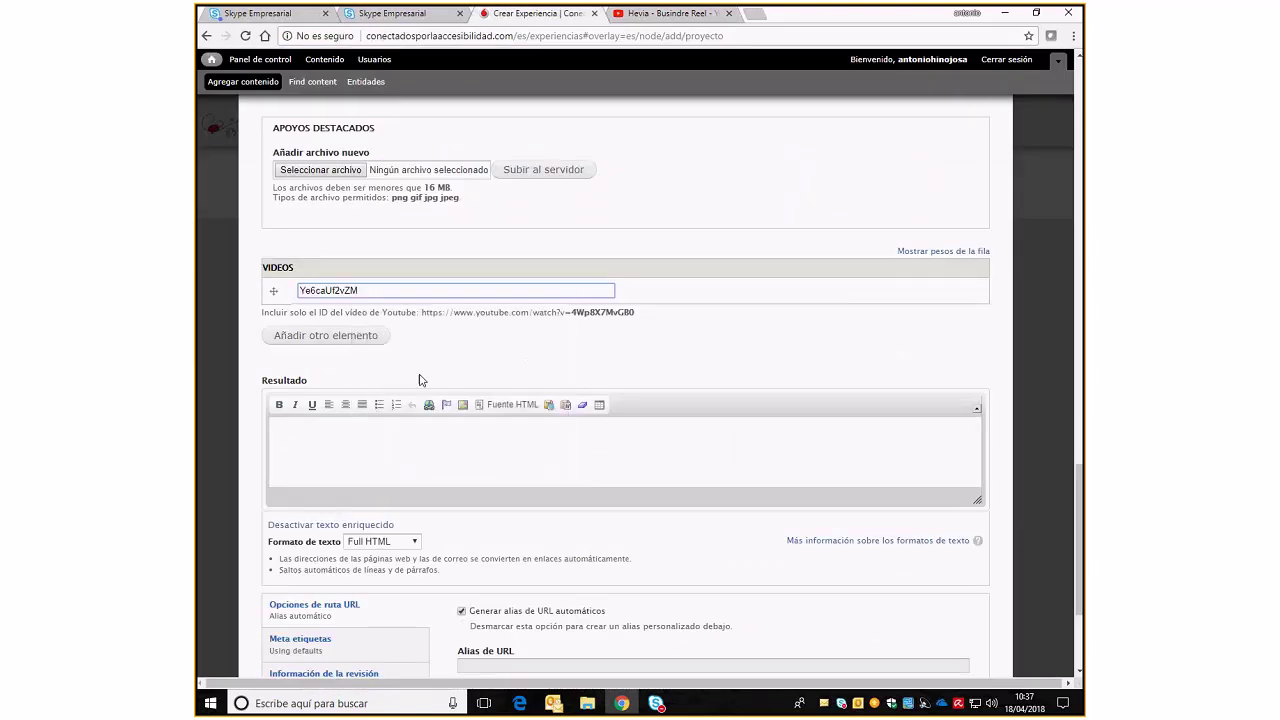
click(369, 456)
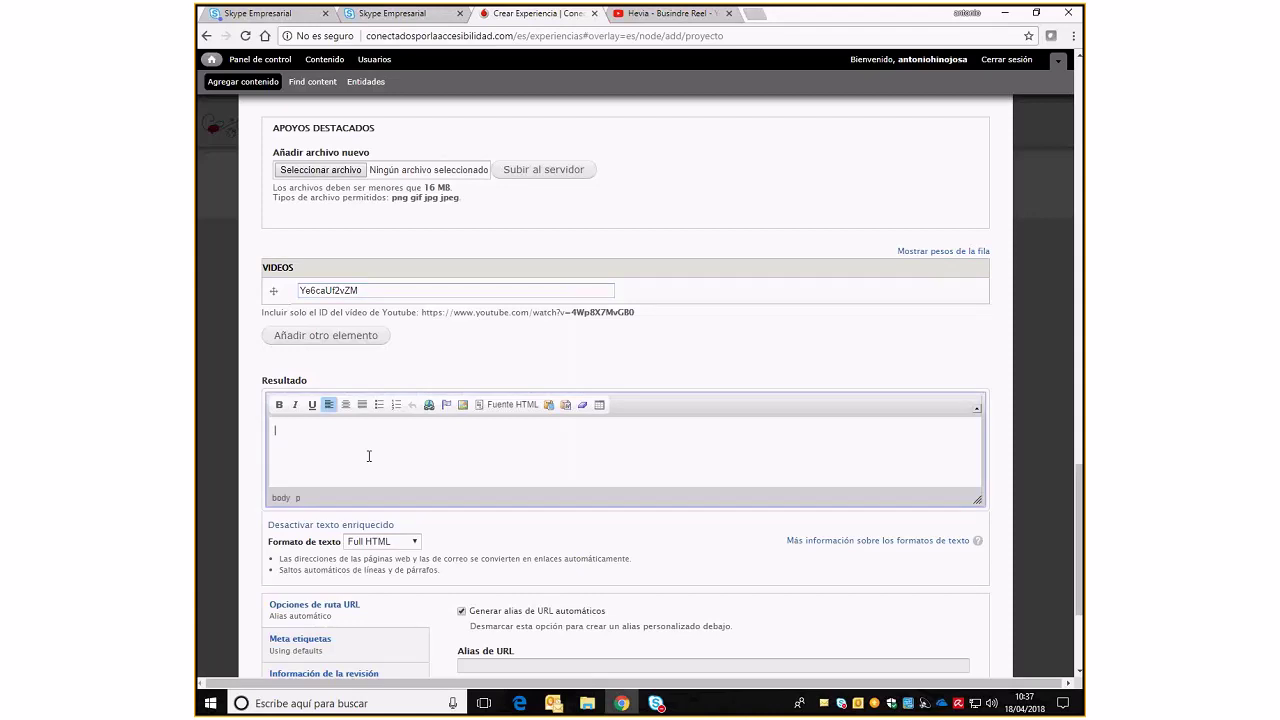
text(esta)
text( apot)
text(y)
text(o)
text( h)
text(a ten)
text(ido e)
scroll(369, 456, down, 2)
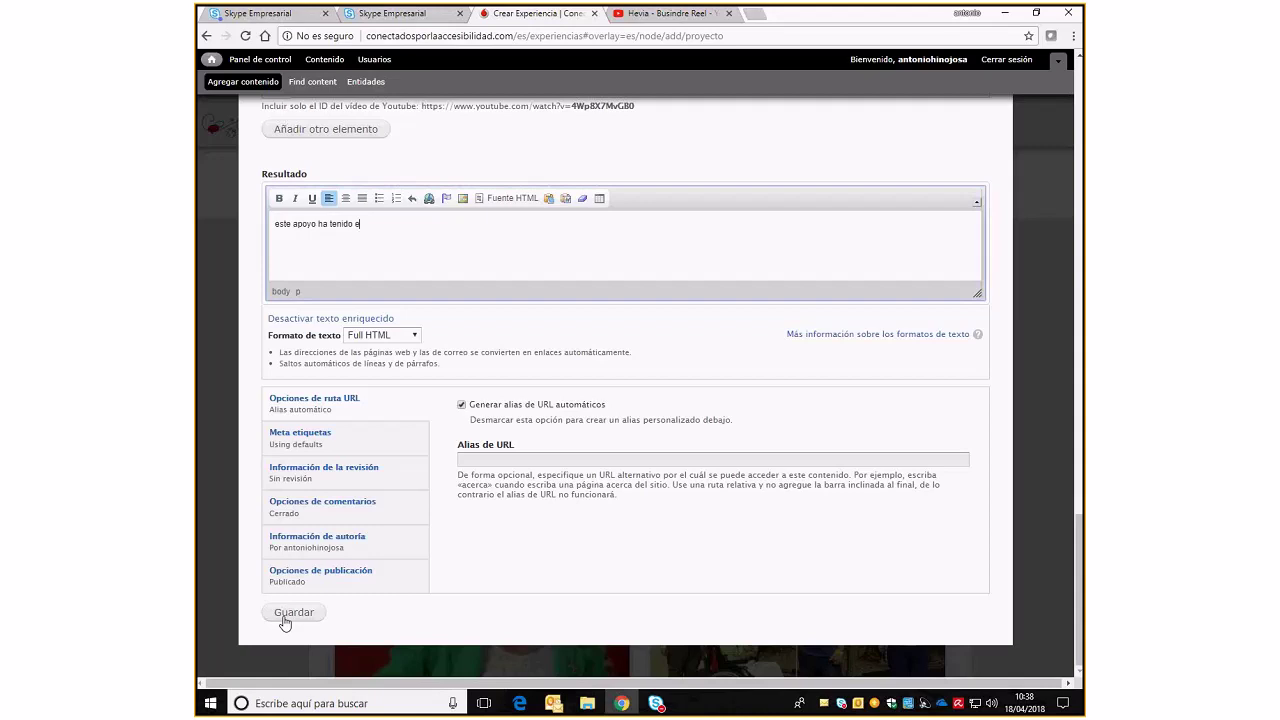
Leave the experience form via Panel de control and open the Experiencias listing from the red menu
scroll(285, 622, up, 10)
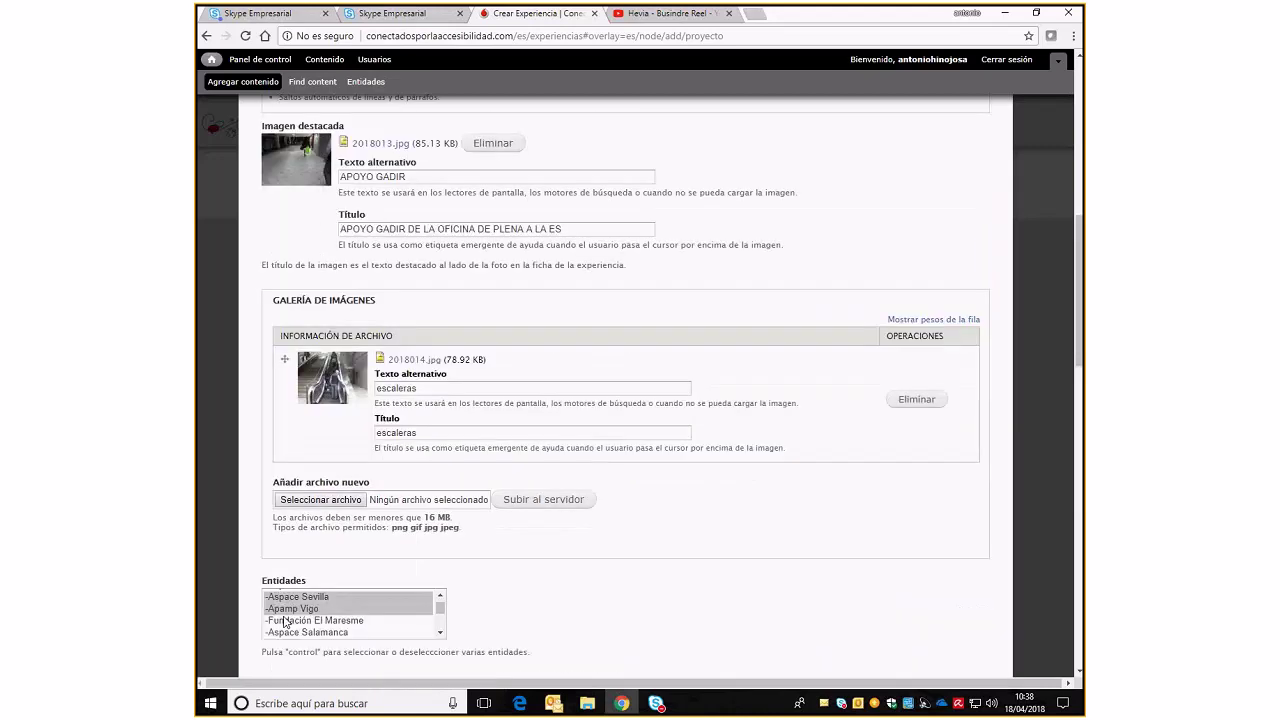
scroll(285, 622, up, 5)
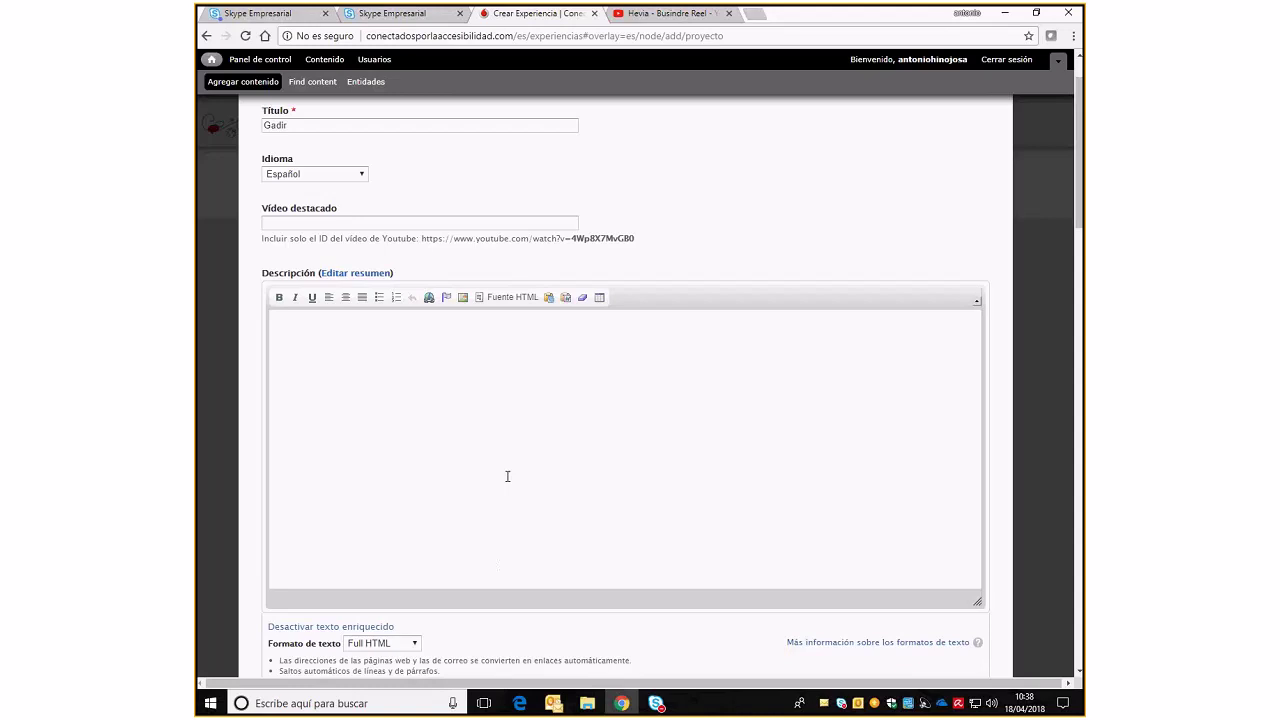
scroll(505, 460, up, 2)
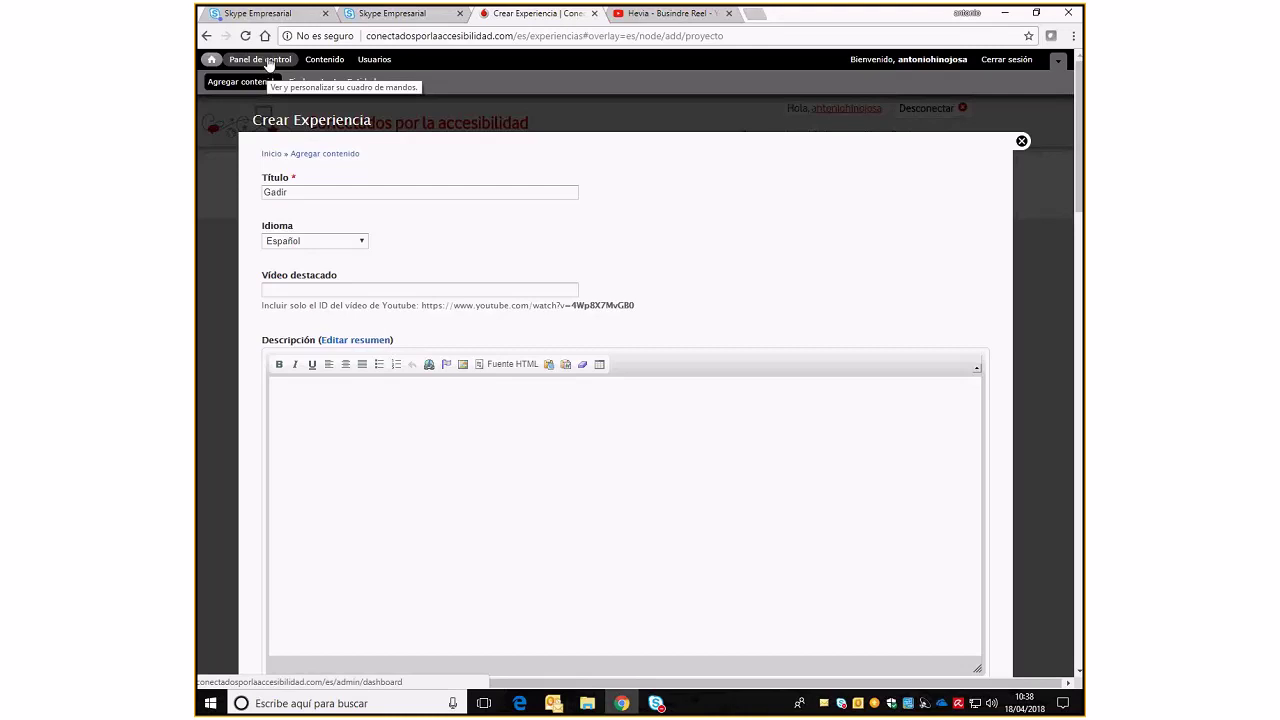
click(208, 37)
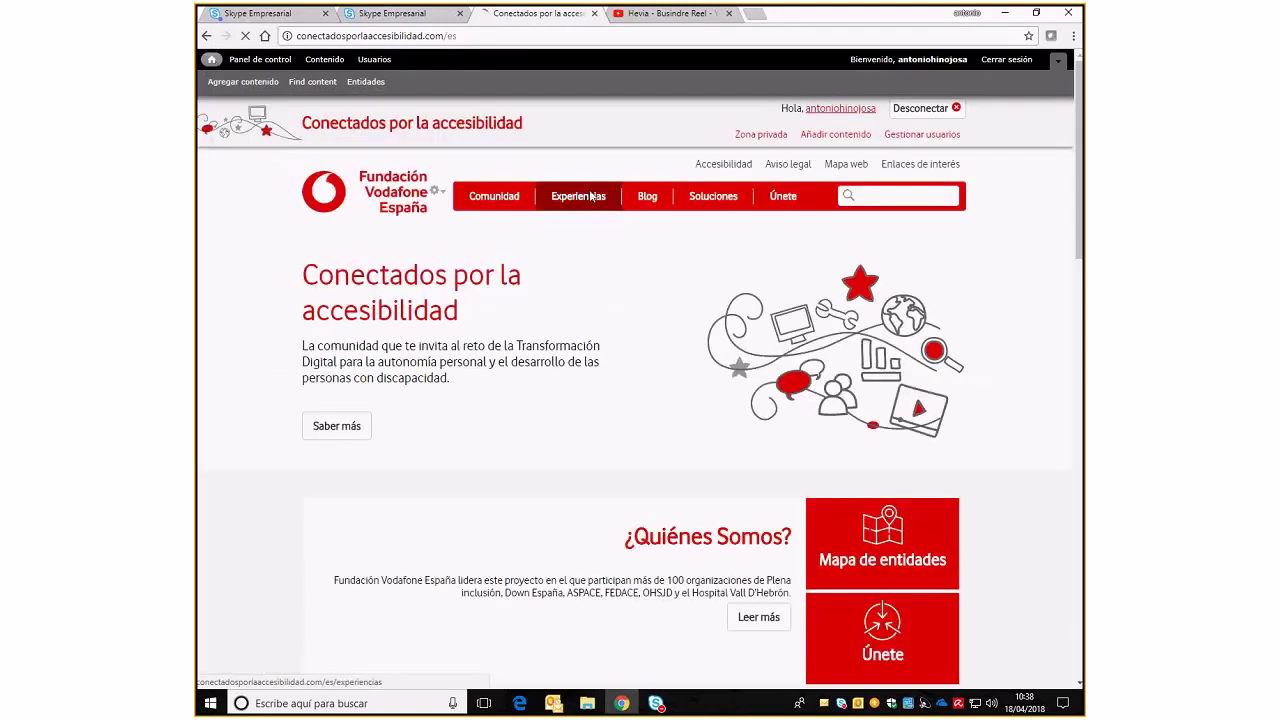
click(591, 197)
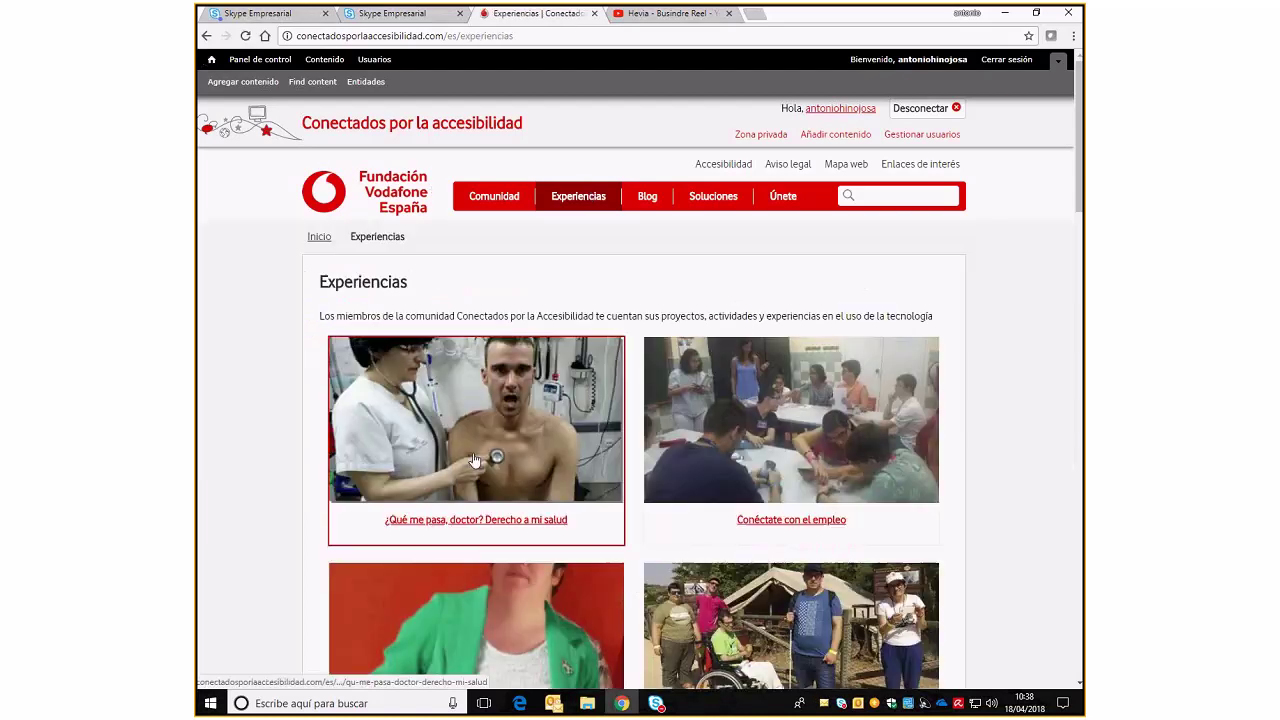
scroll(451, 529, down, 3)
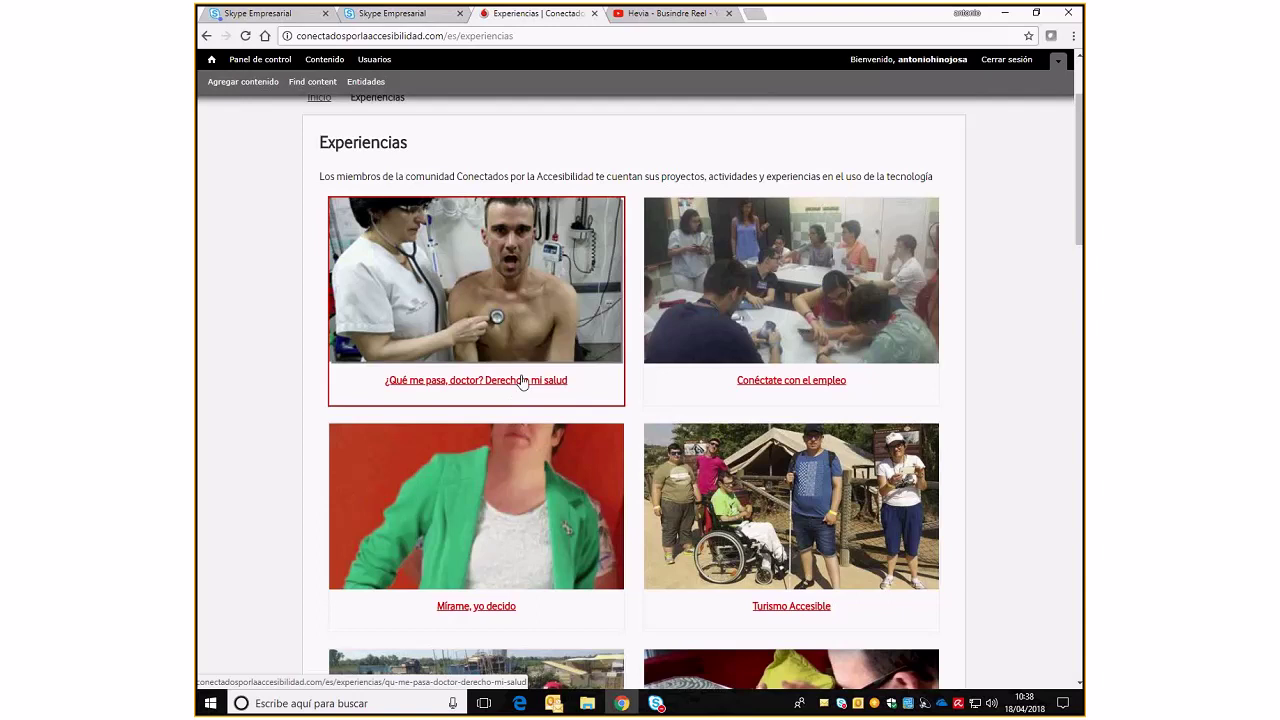
Open the '¿Qué me pasa, doctor? Derecho a mi salud' card and read through its video and links
click(523, 382)
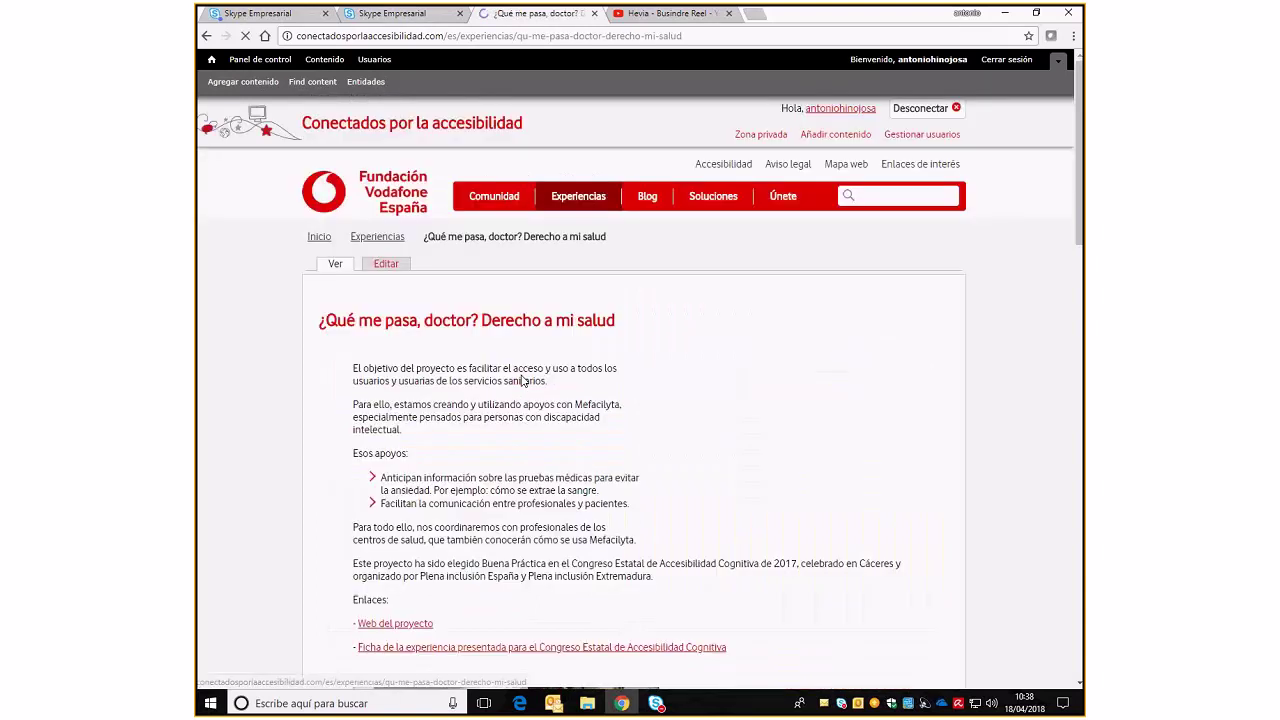
scroll(521, 382, down, 1)
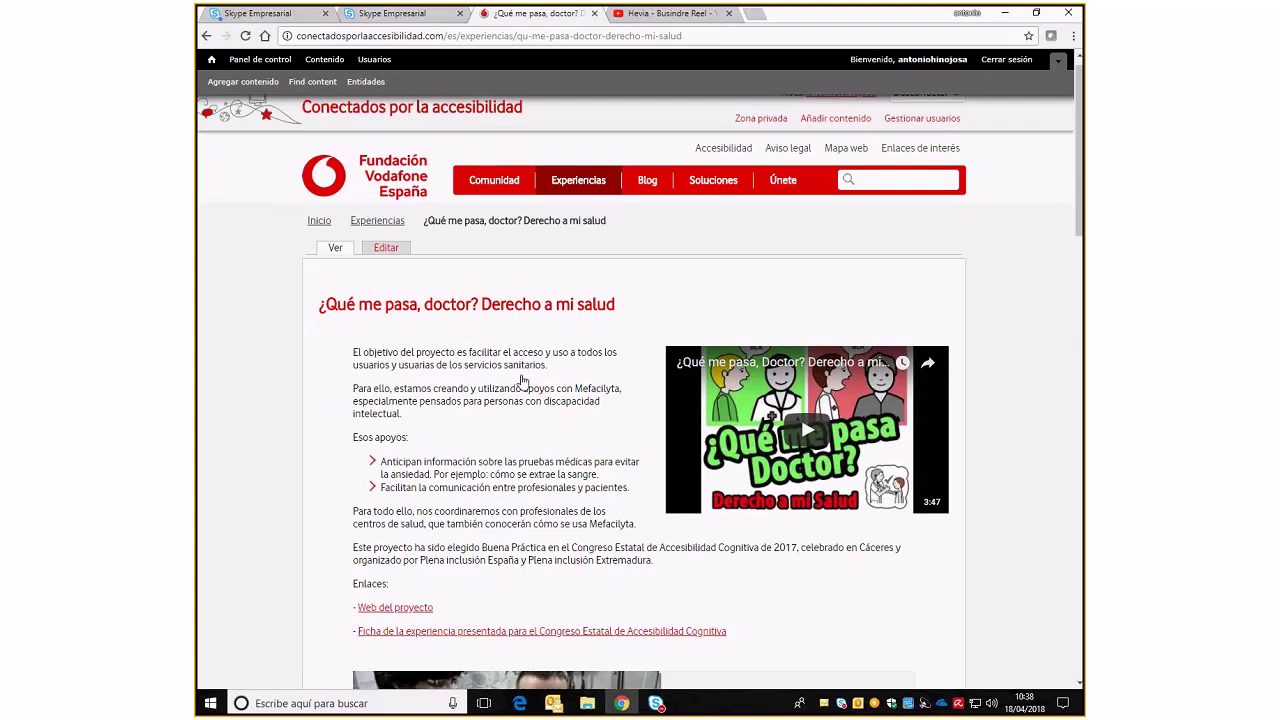
scroll(521, 380, down, 3)
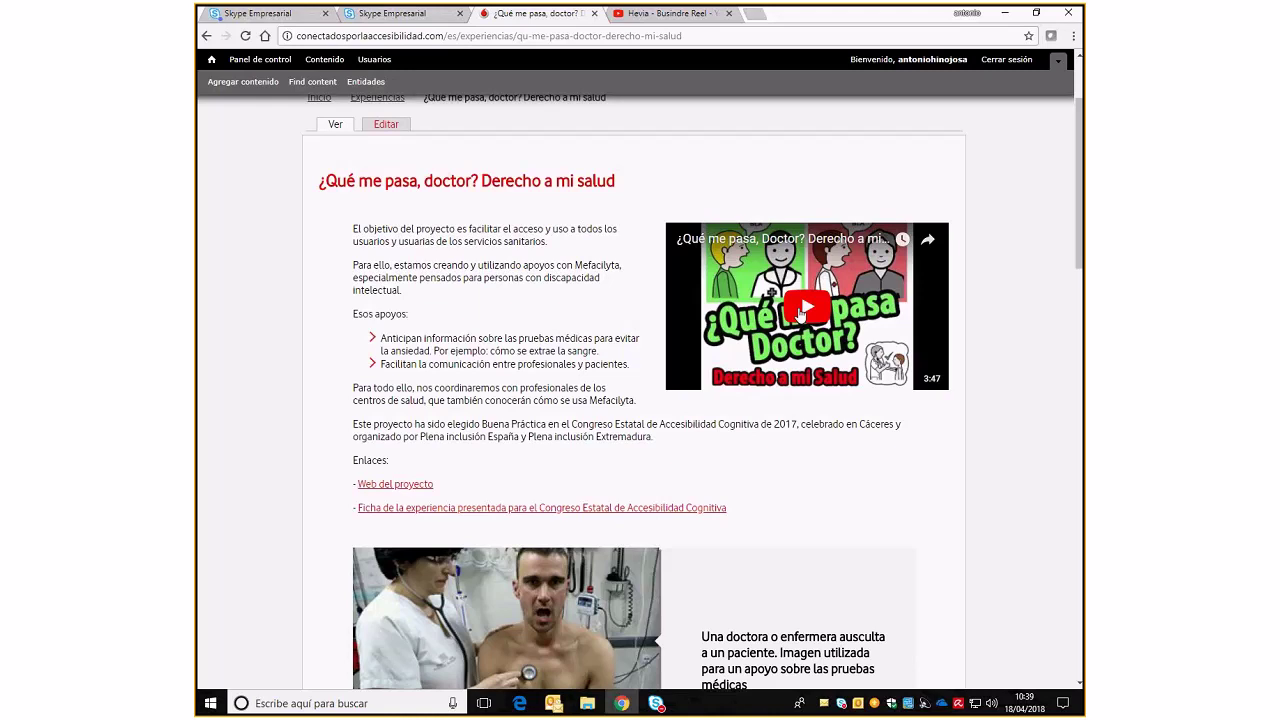
scroll(800, 315, down, 3)
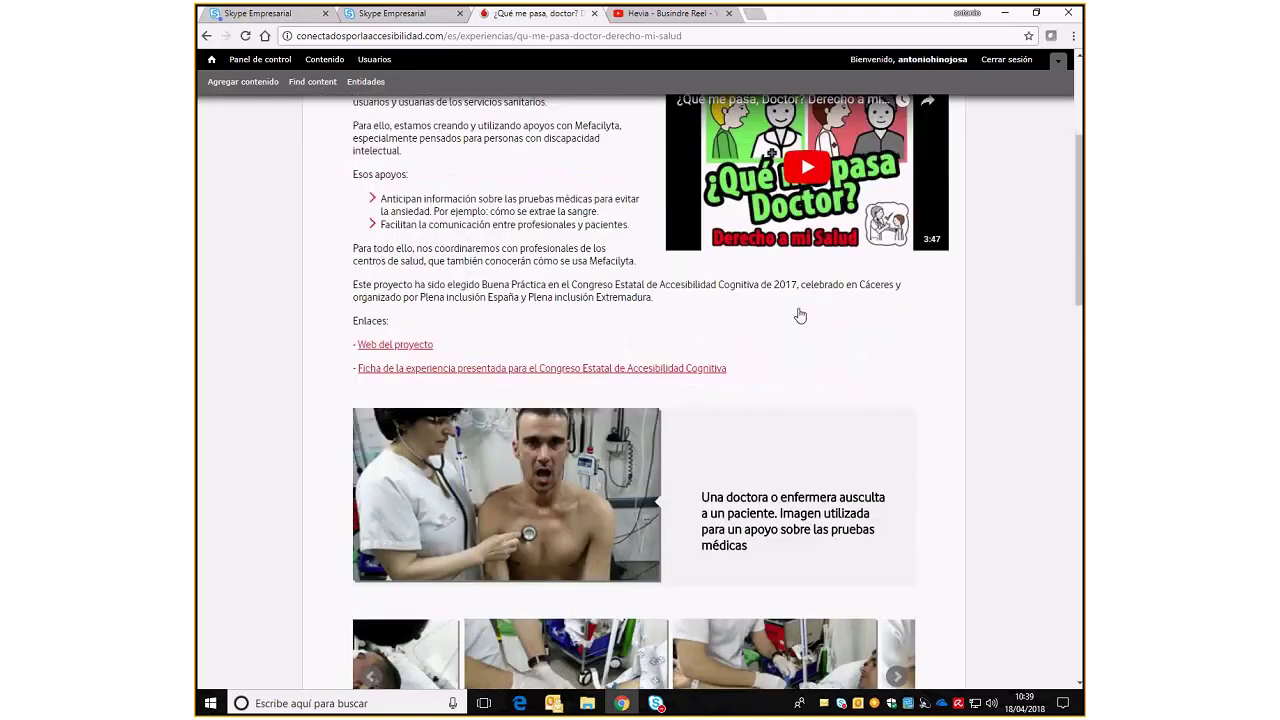
scroll(440, 341, up, 1)
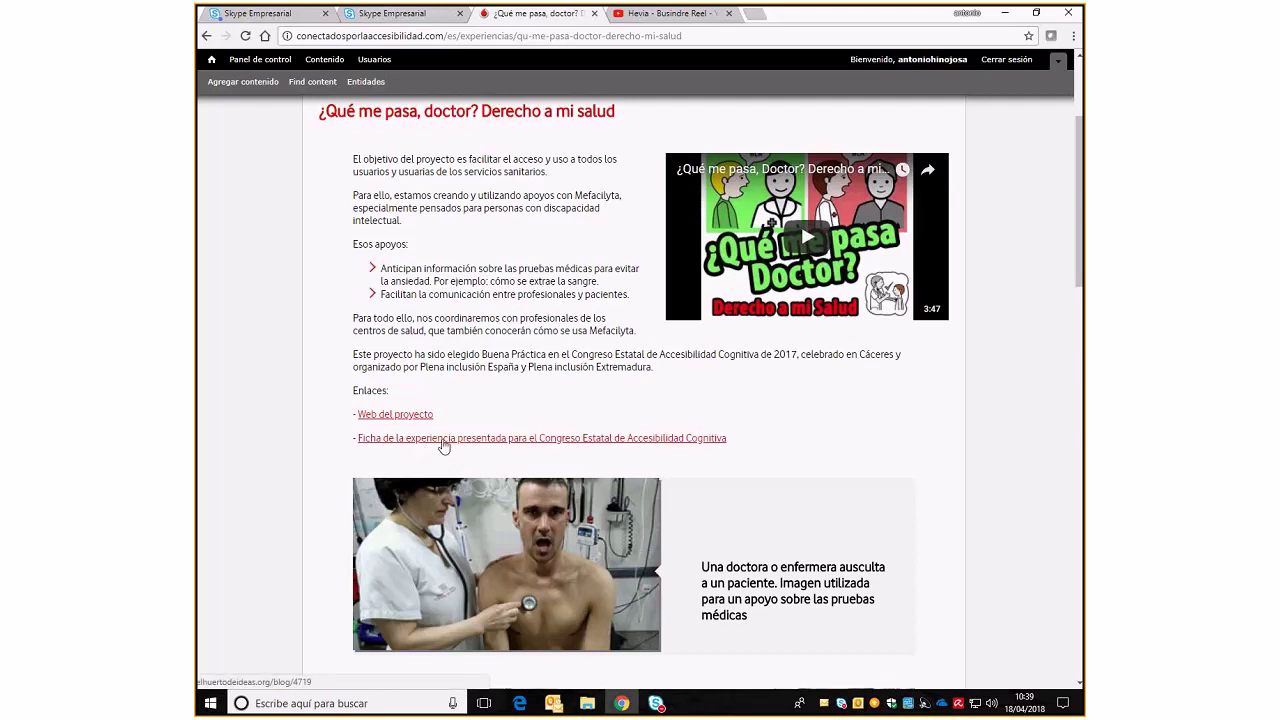
scroll(444, 446, down, 1)
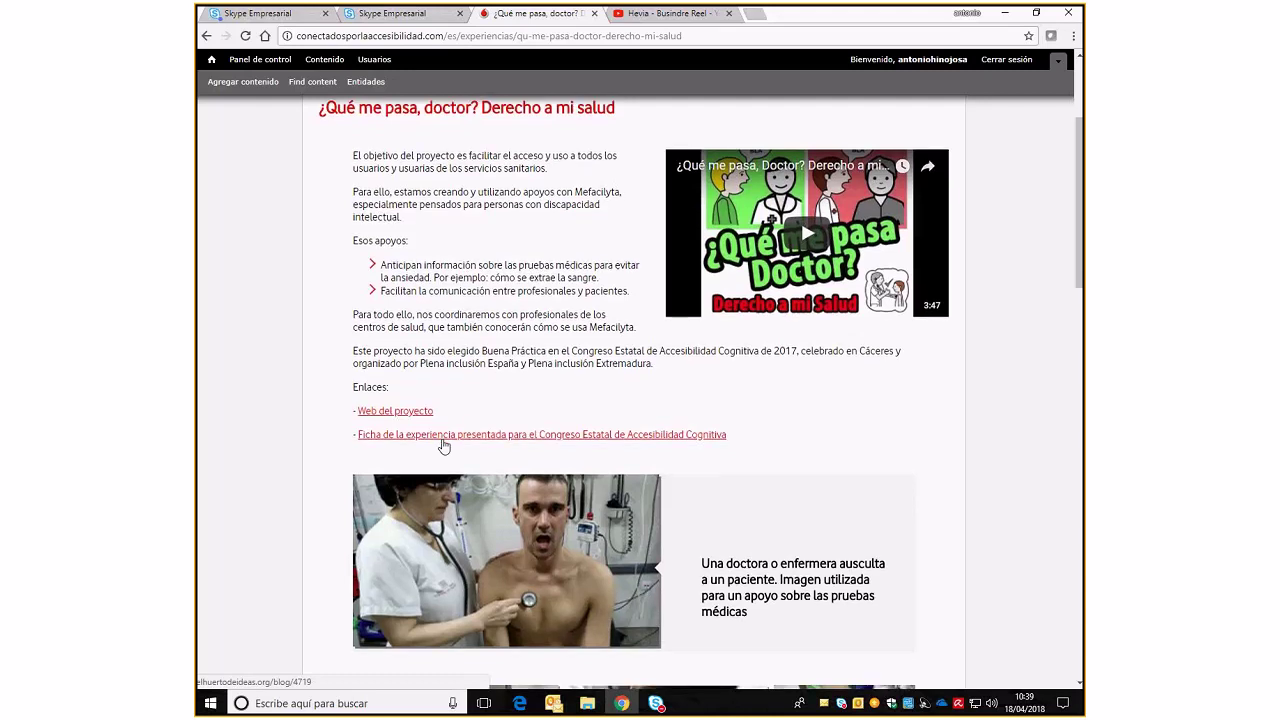
scroll(444, 446, down, 2)
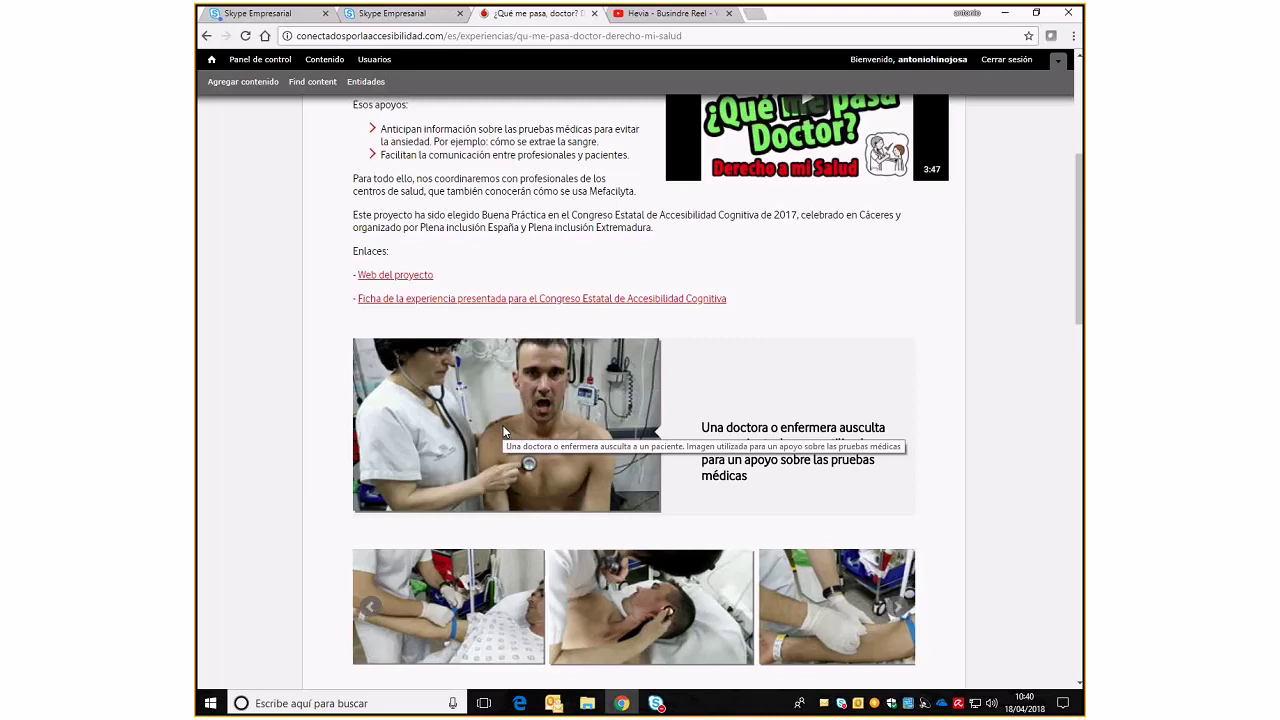
scroll(504, 432, down, 2)
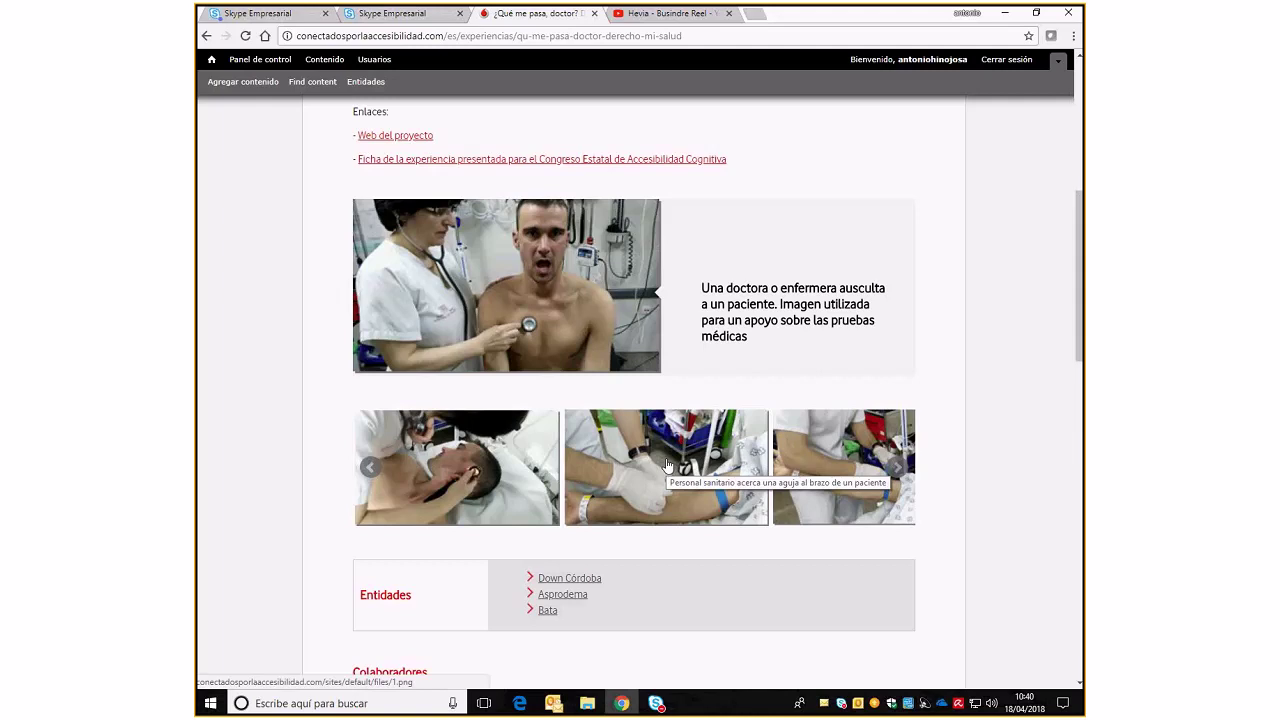
scroll(668, 464, down, 3)
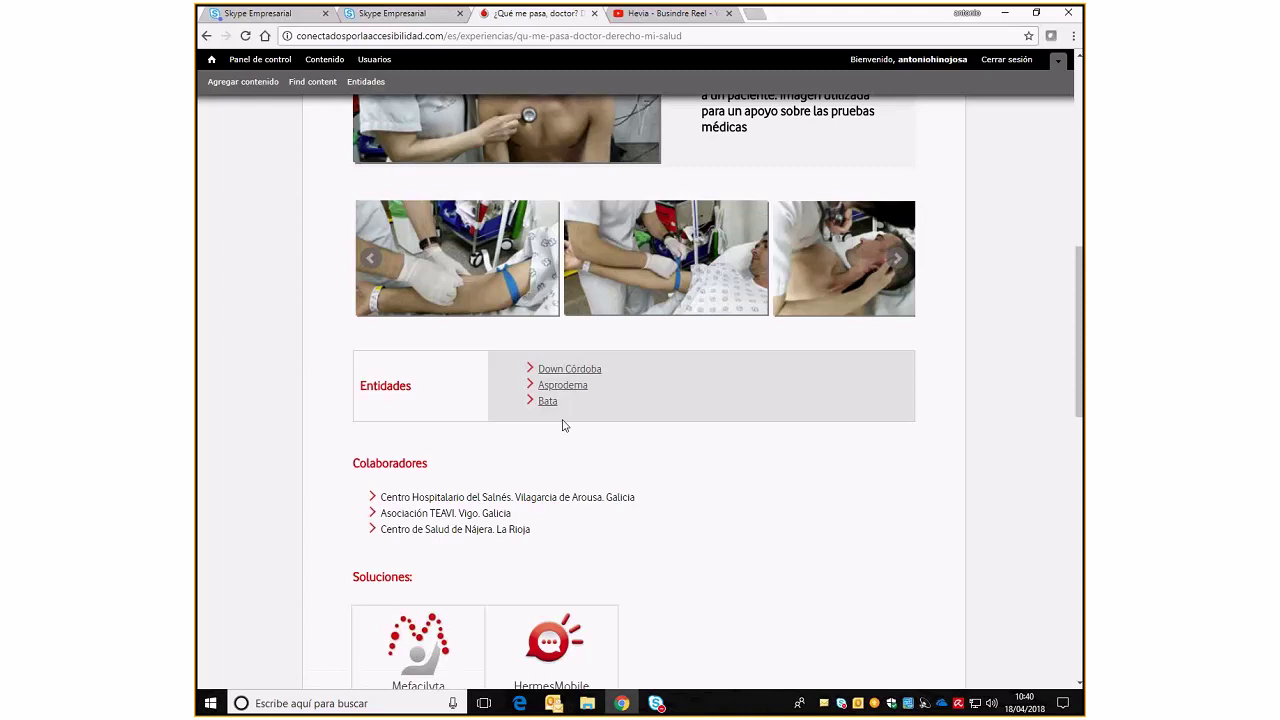
scroll(563, 425, down, 2)
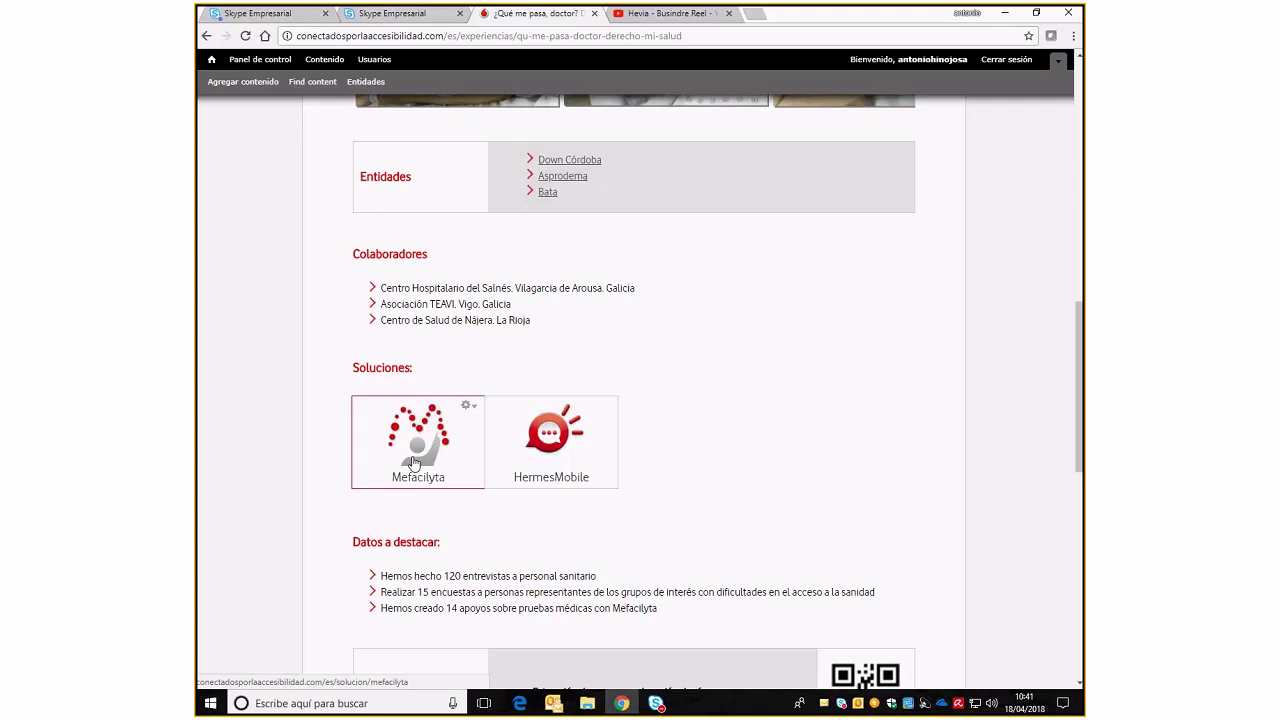
scroll(413, 462, down, 3)
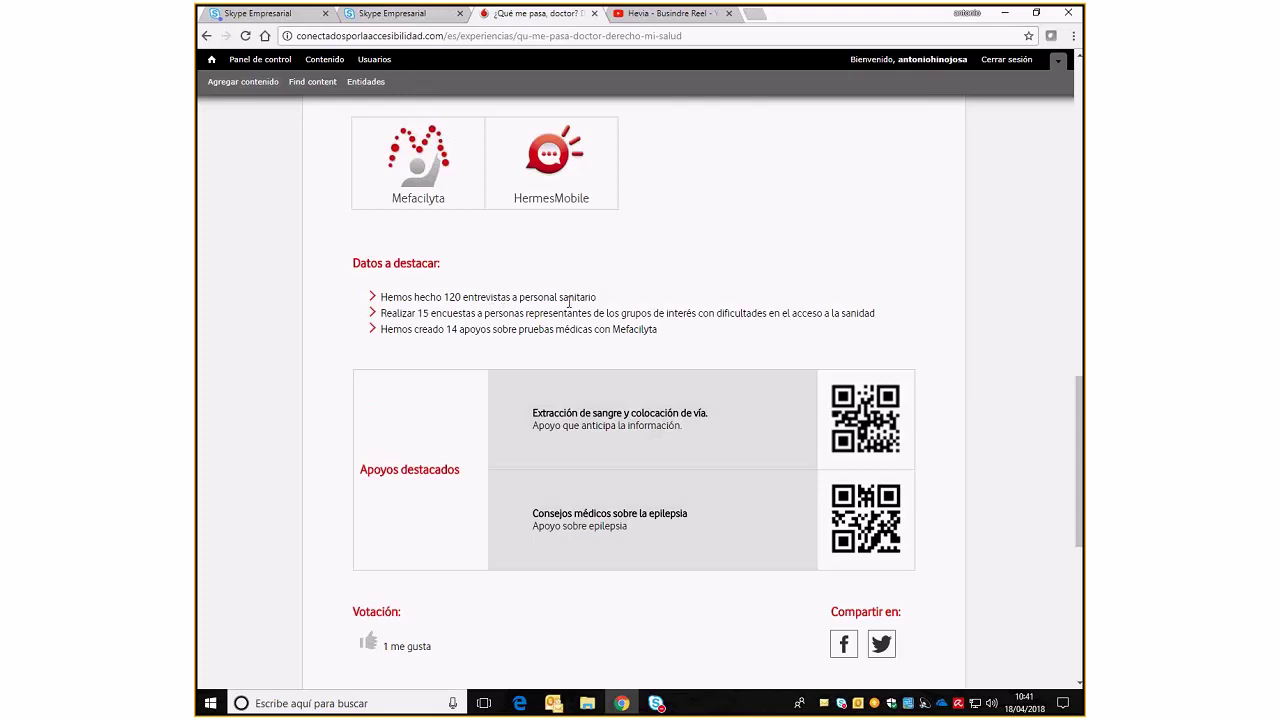
scroll(616, 399, down, 3)
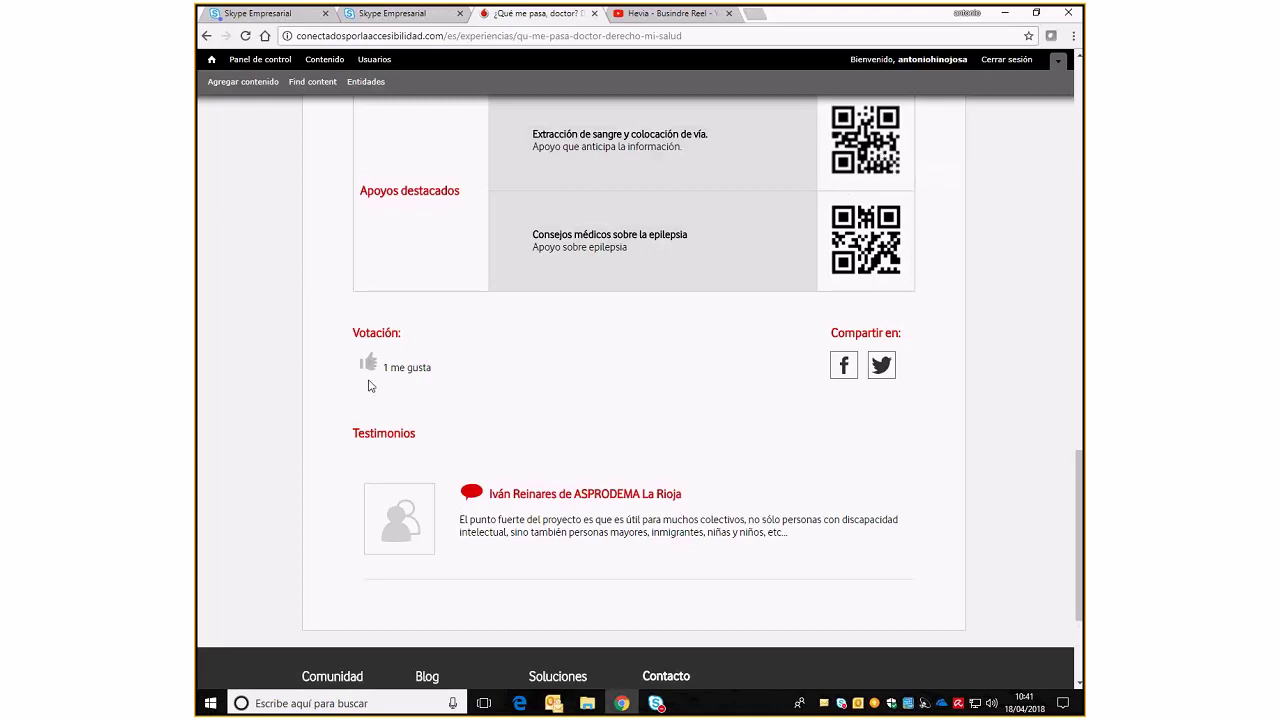
scroll(368, 386, down, 3)
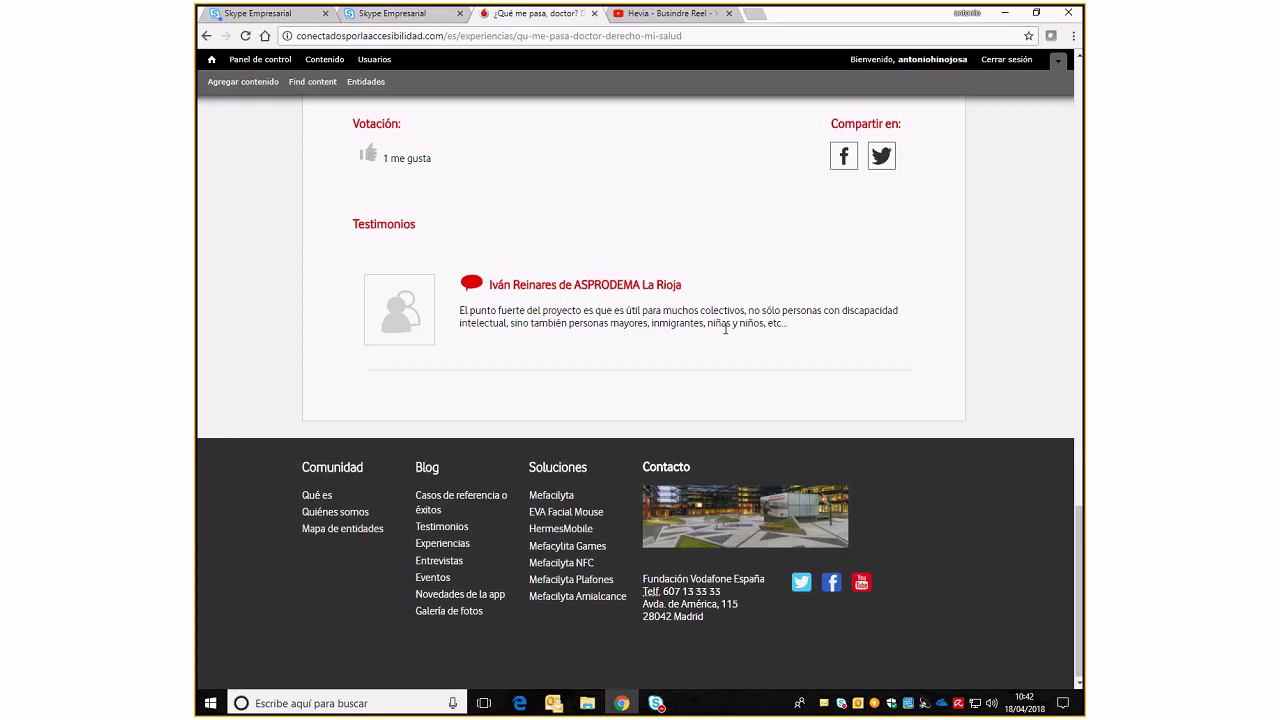
scroll(580, 353, up, 4)
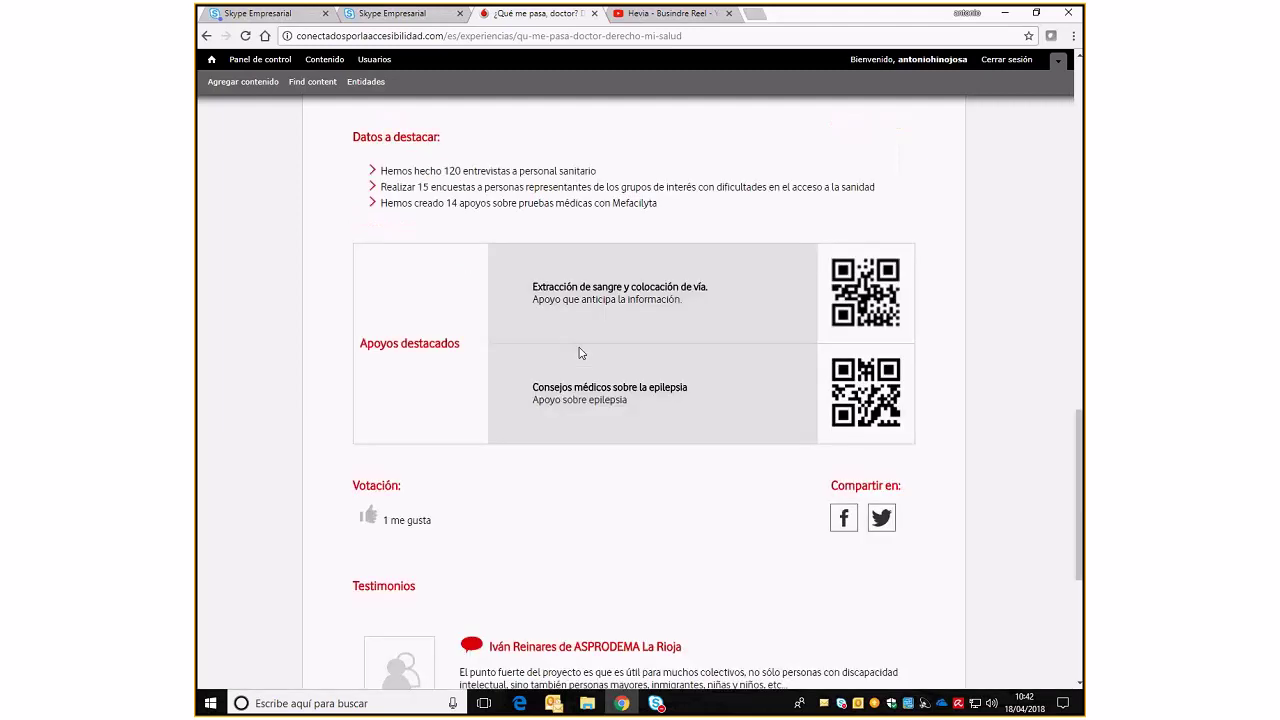
scroll(580, 353, up, 5)
scroll(580, 353, up, 8)
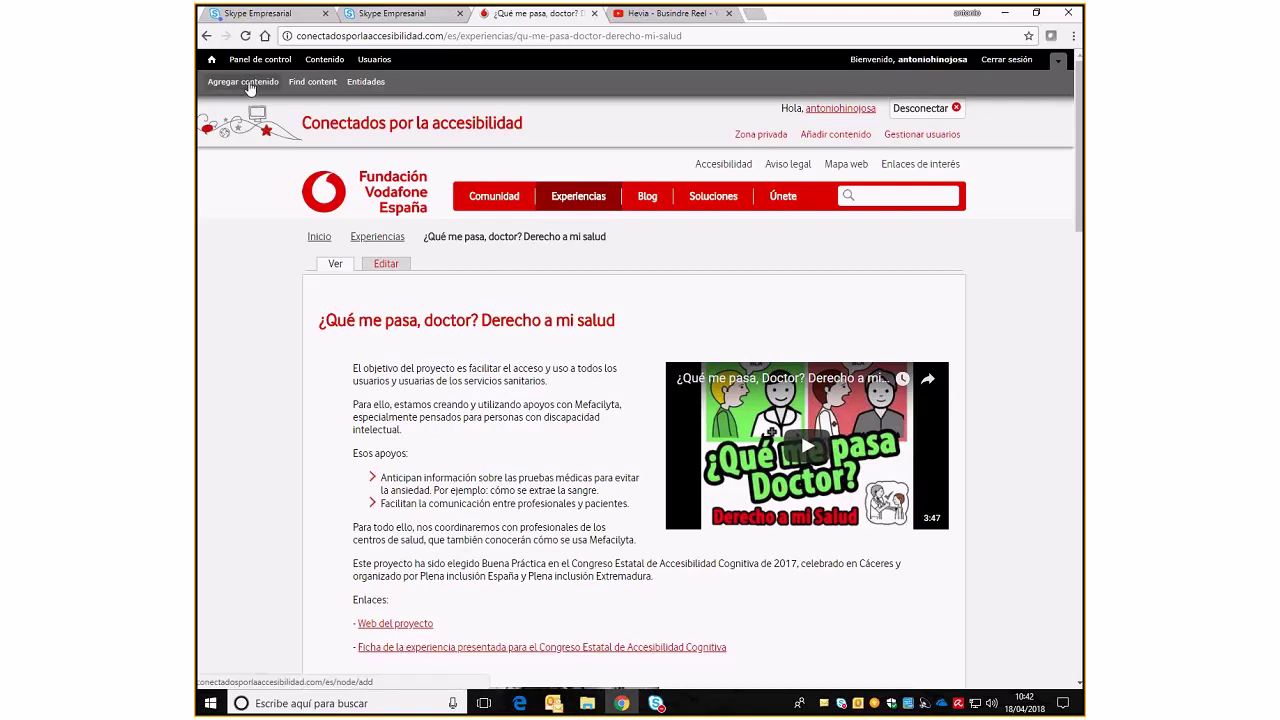
Create a new Testimonio with the author's name as Título and Idioma set to Español
click(249, 86)
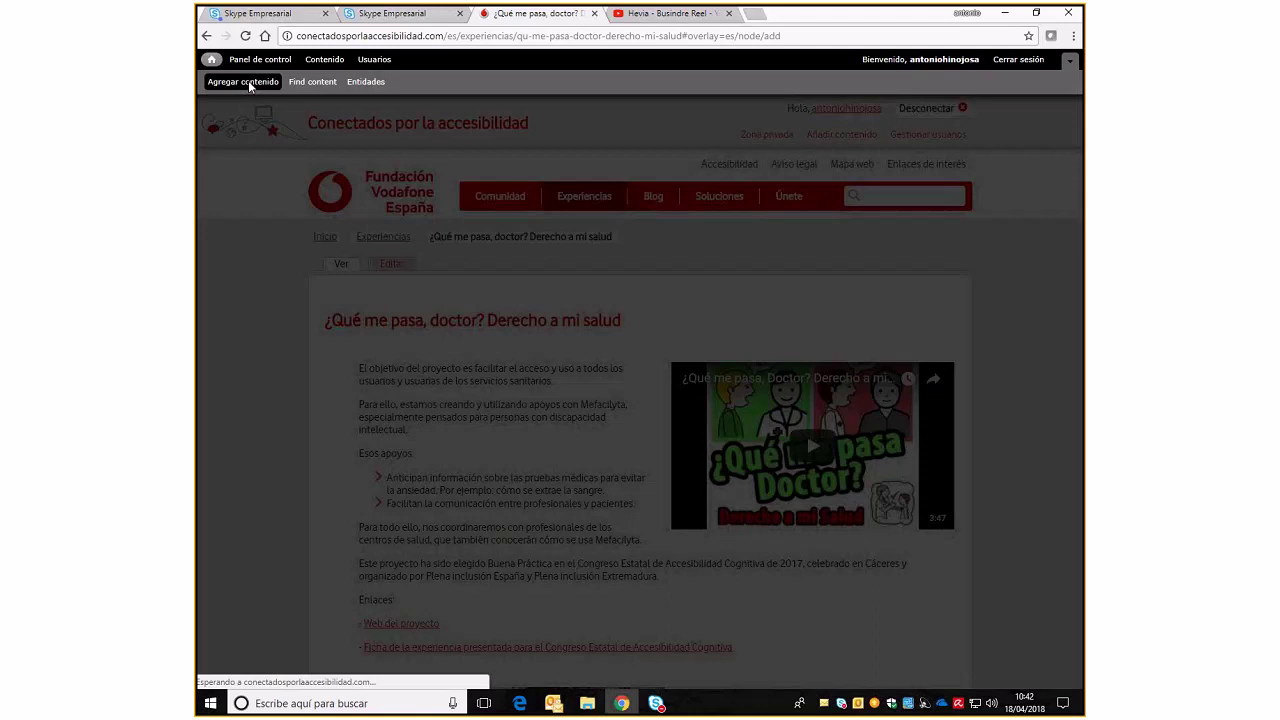
scroll(380, 539, down, 3)
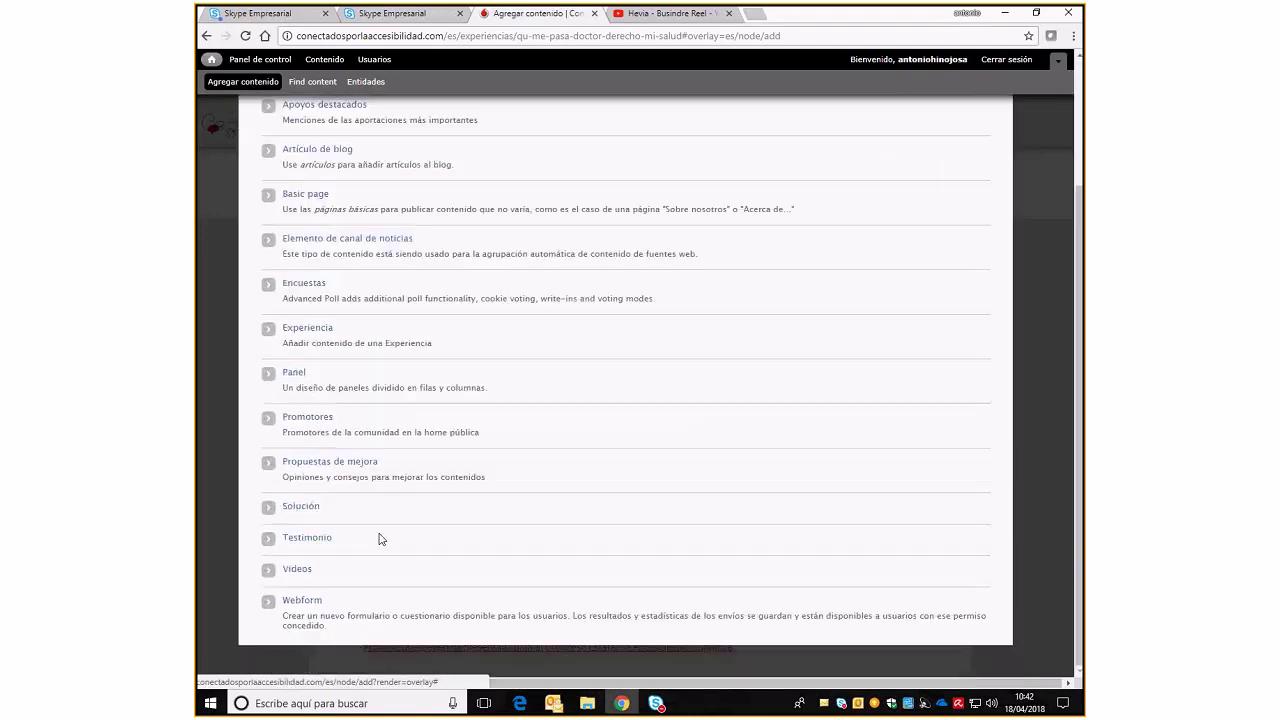
click(297, 539)
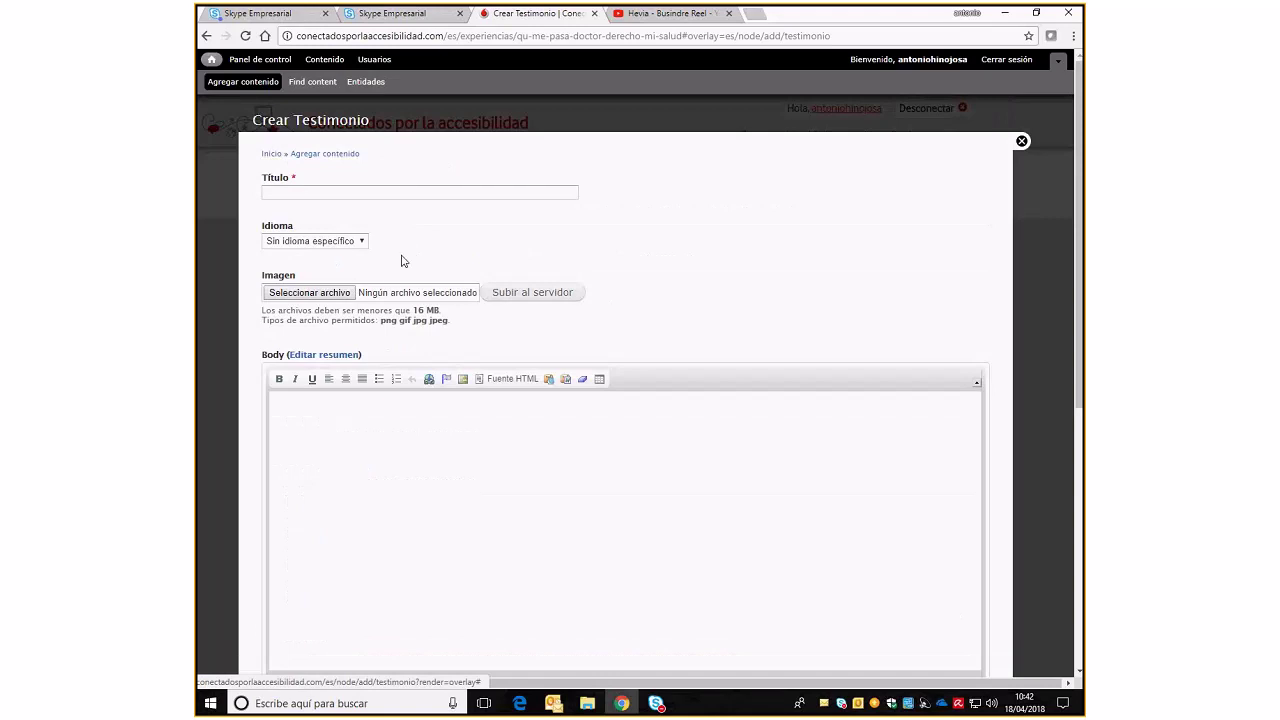
click(402, 193)
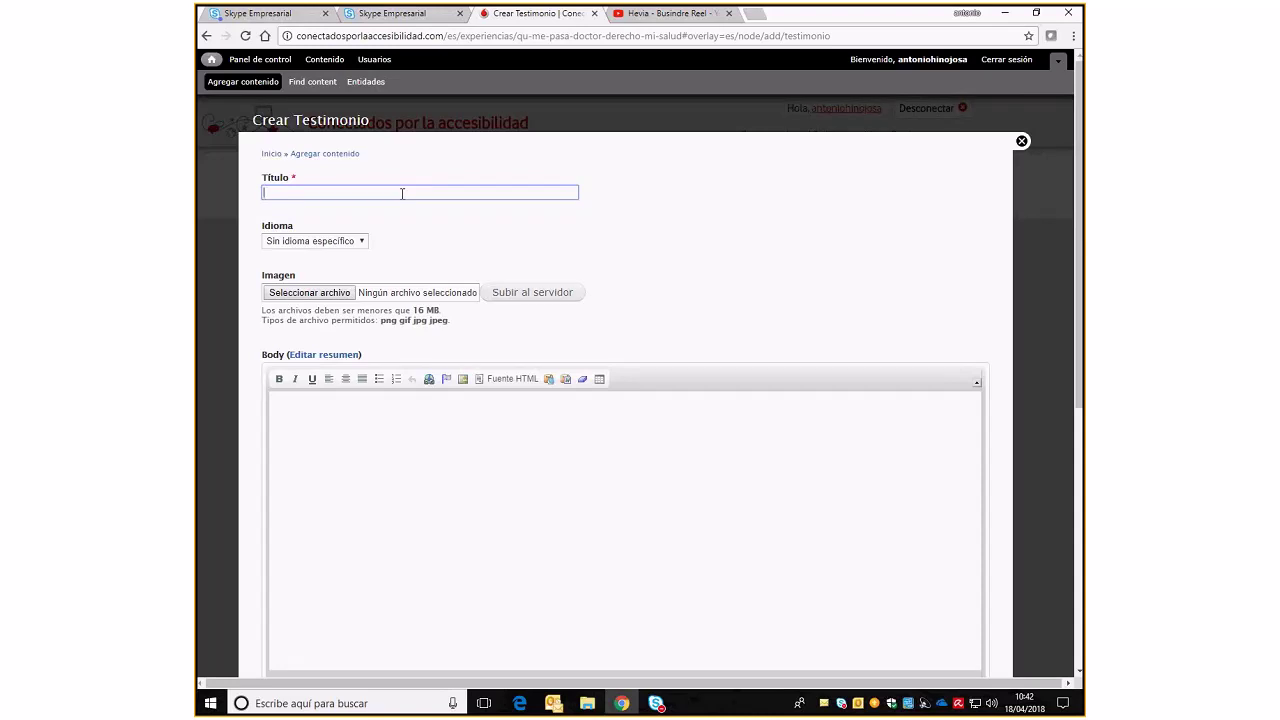
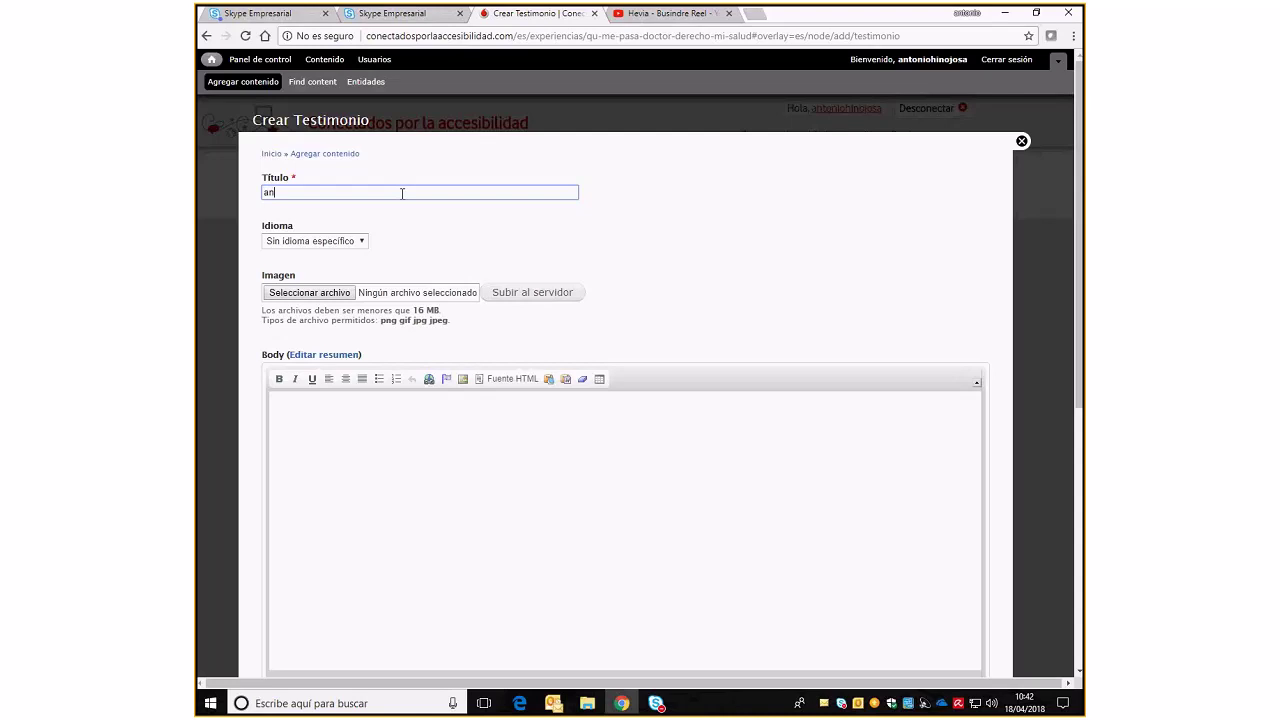
click(361, 241)
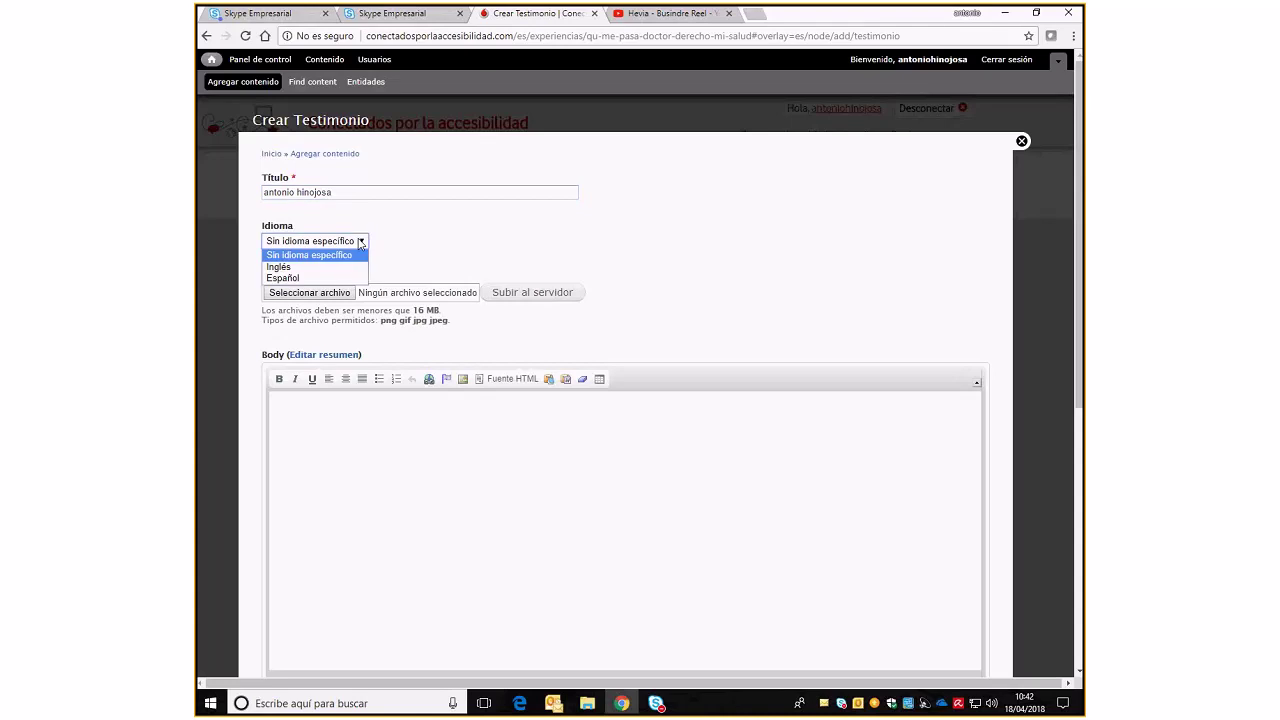
click(335, 277)
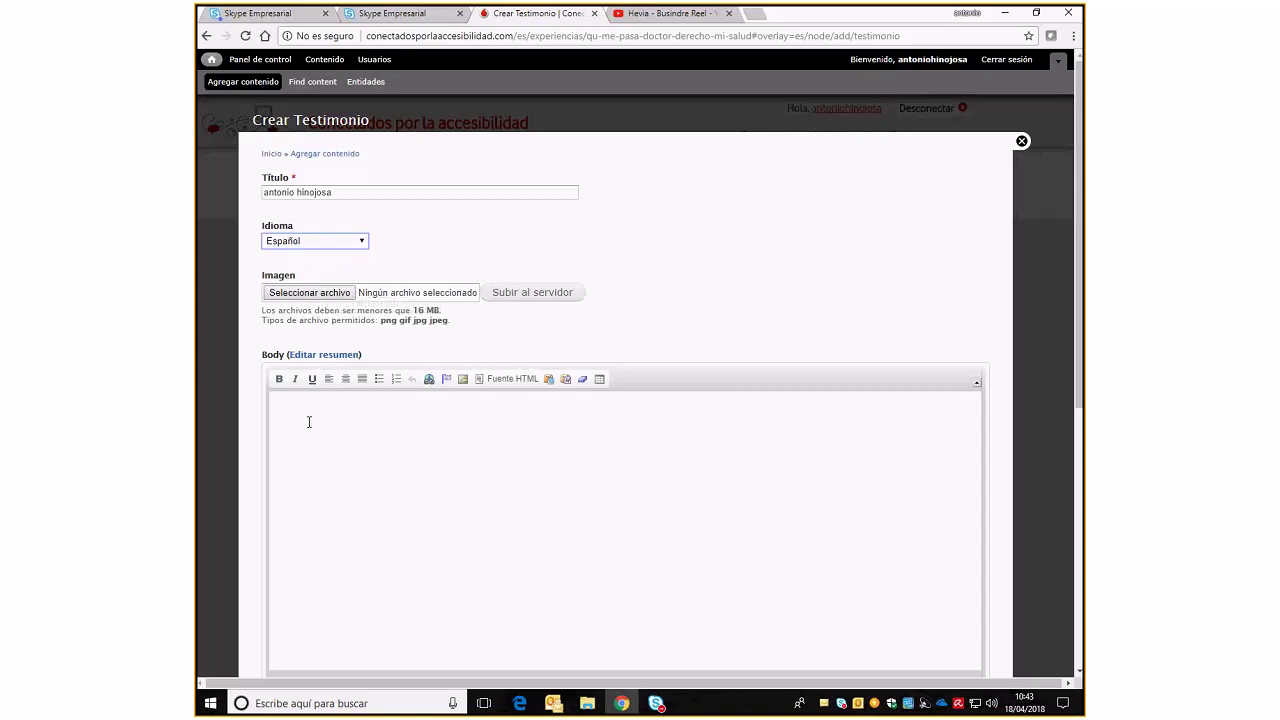
scroll(309, 423, down, 5)
Write 'es unas esxperiencia muy bonita' in the testimonial's Body editor
scroll(356, 288, up, 1)
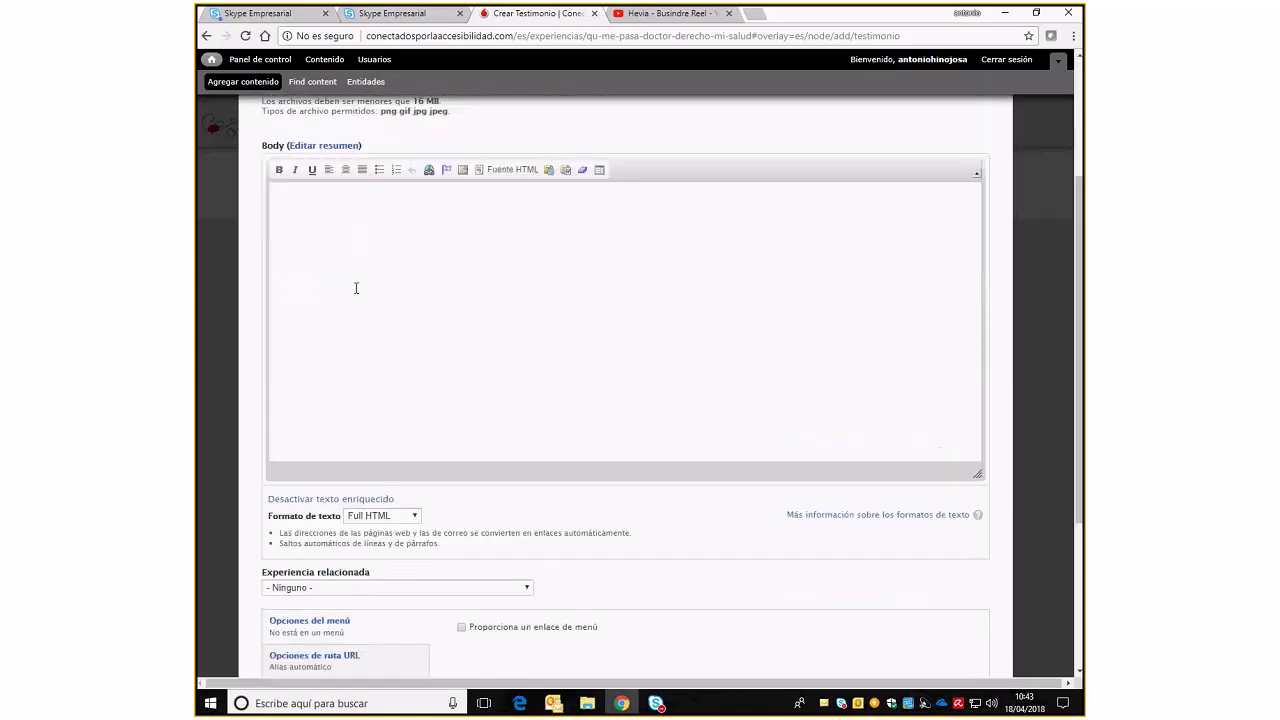
click(349, 234)
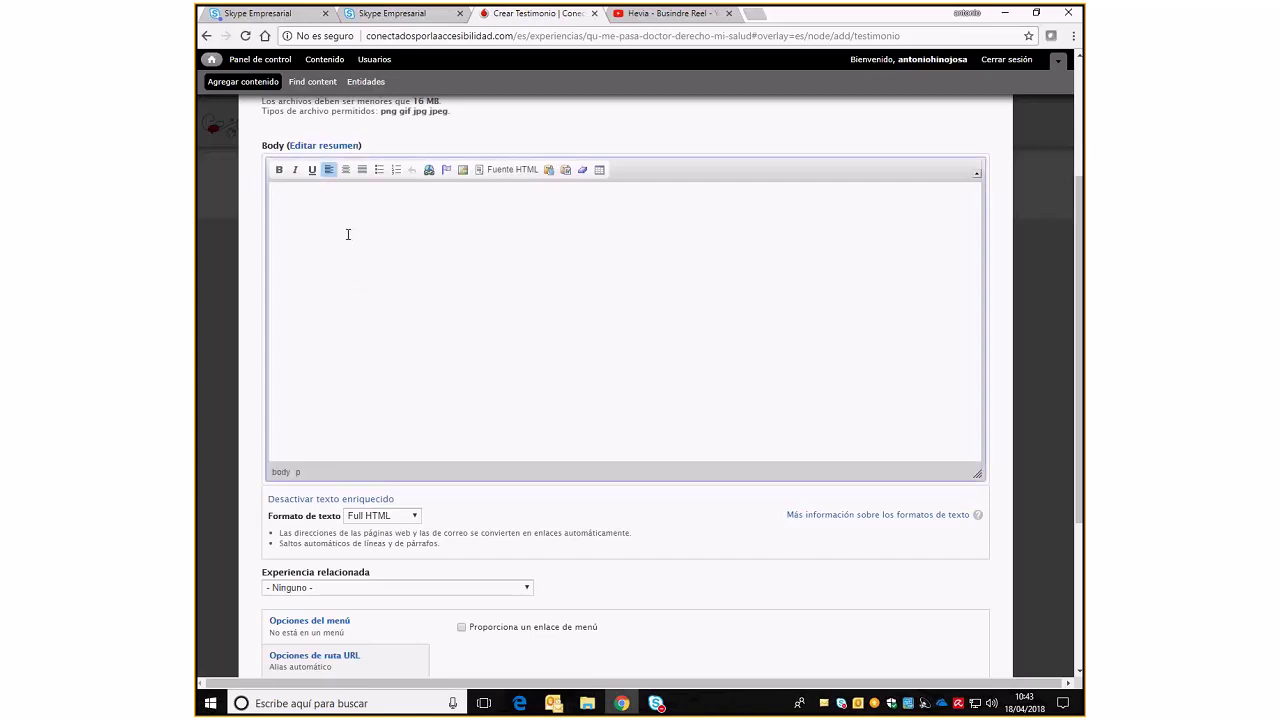
text(es)
text( unas )
text(es)
text(xperie)
text(ncia)
text( muy bon)
text(ita)
Set Experiencia relacionada to '¿Qué me pasa, doctor? Derecho a mi salud'
scroll(379, 257, down, 3)
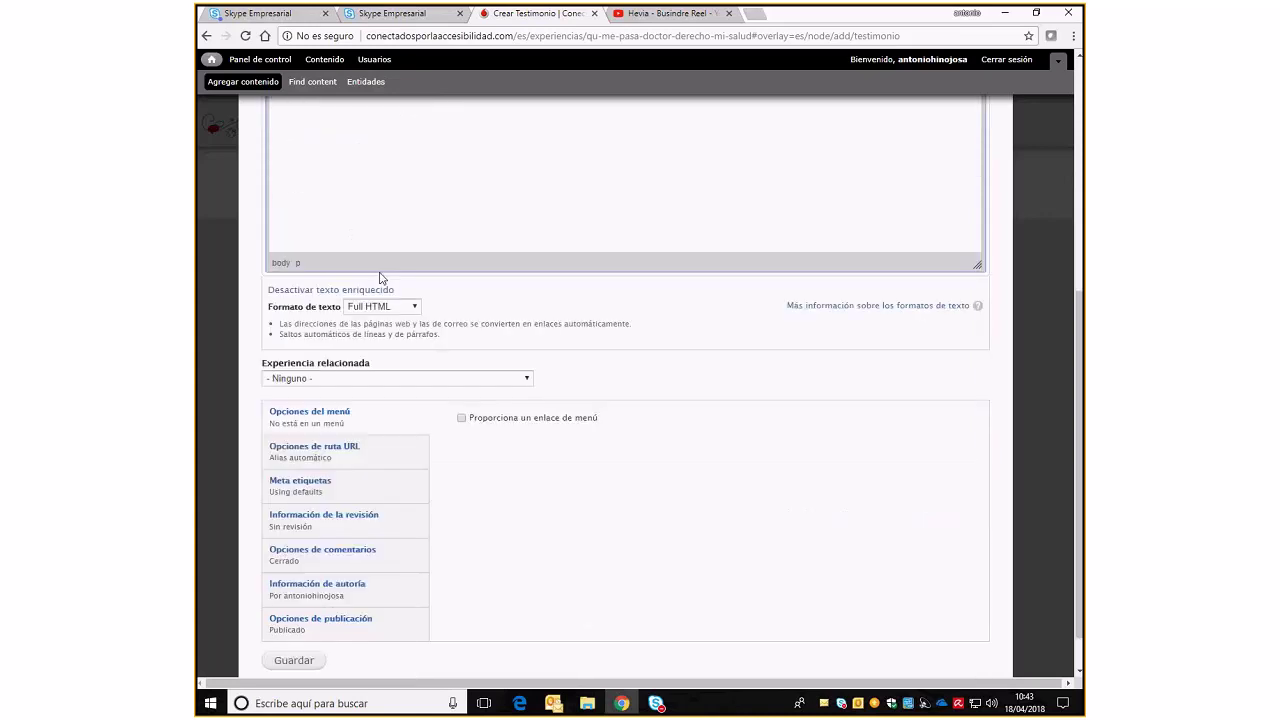
click(489, 385)
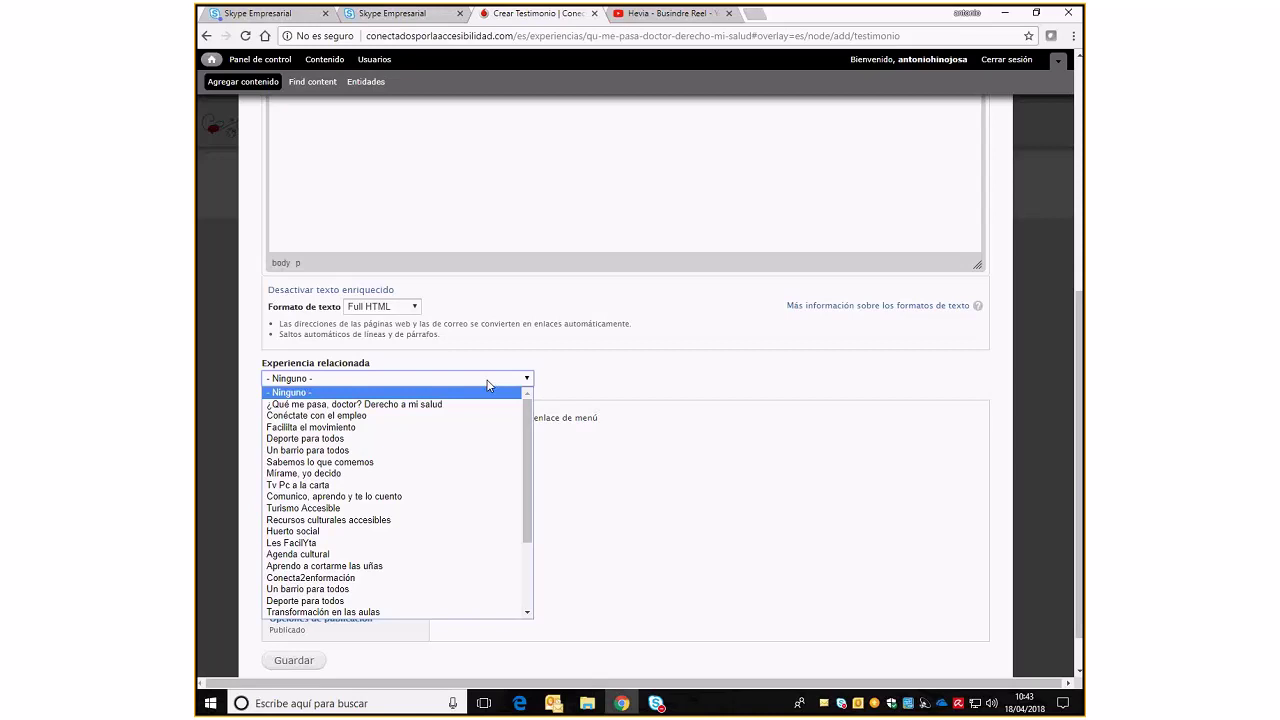
click(479, 404)
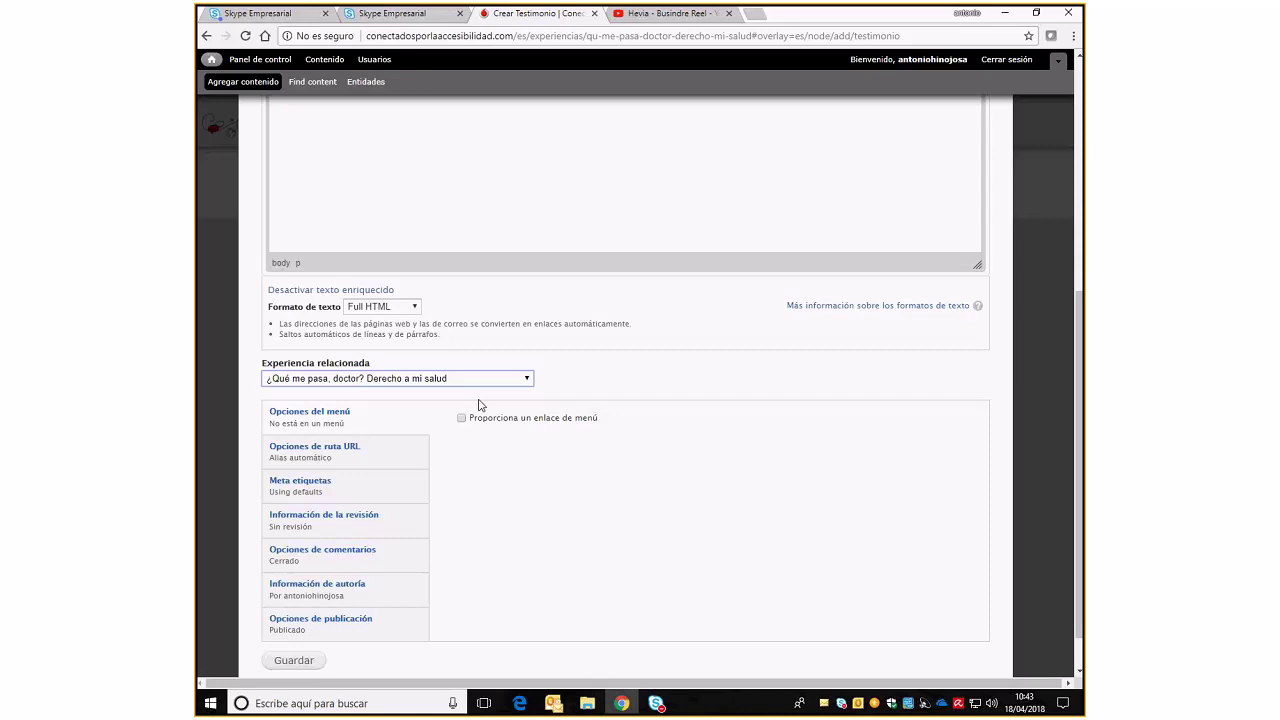
scroll(479, 404, down, 1)
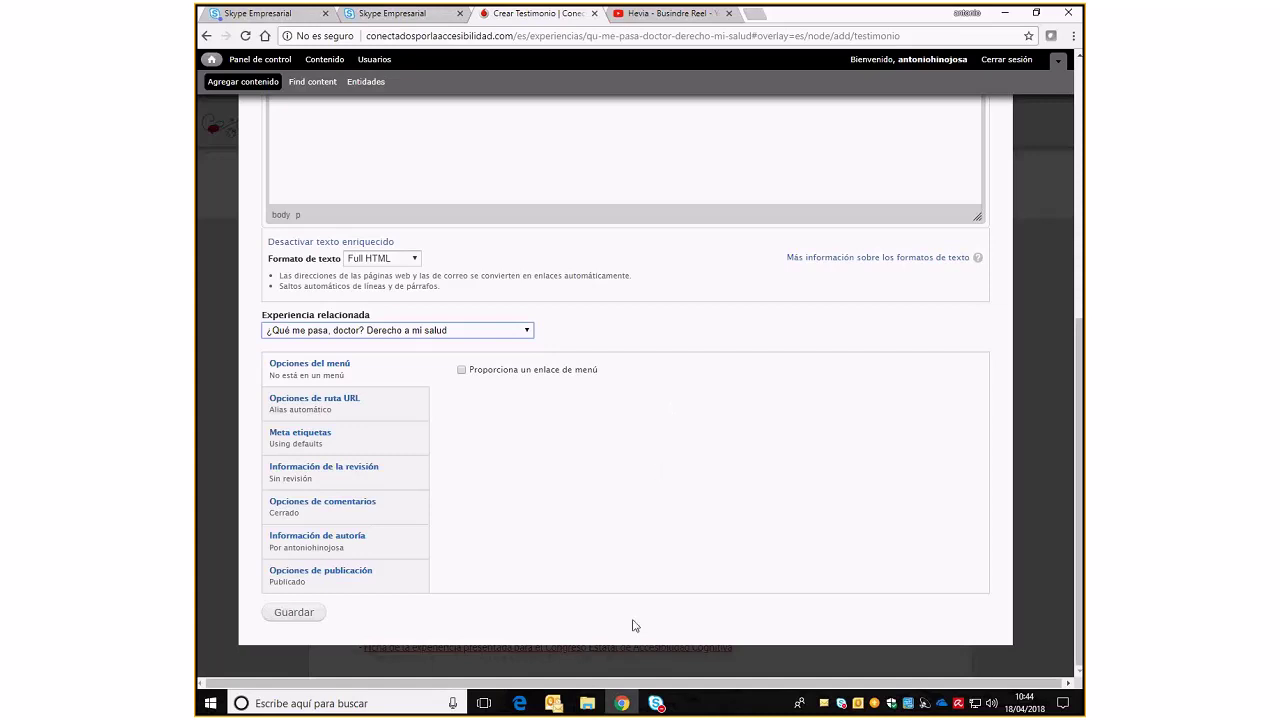
scroll(632, 625, up, 3)
scroll(632, 625, up, 2)
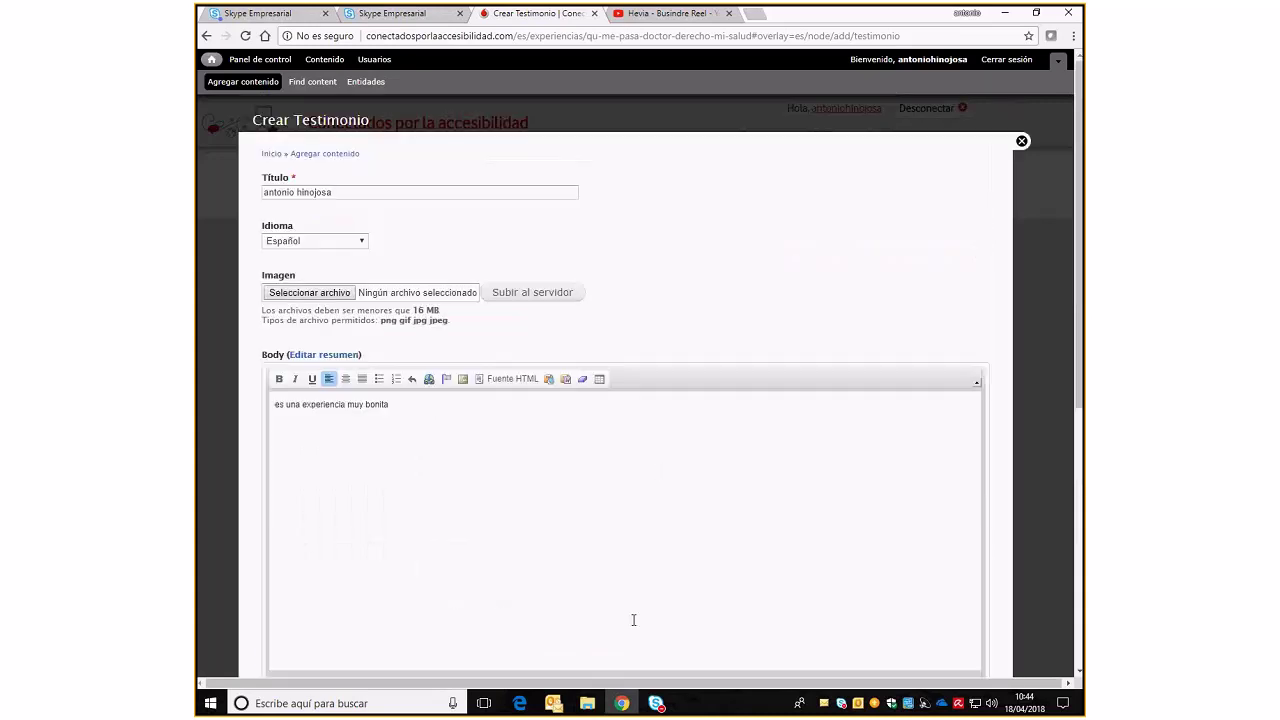
Abandon the testimonial form for the home page and bring the video meeting window forward
click(211, 61)
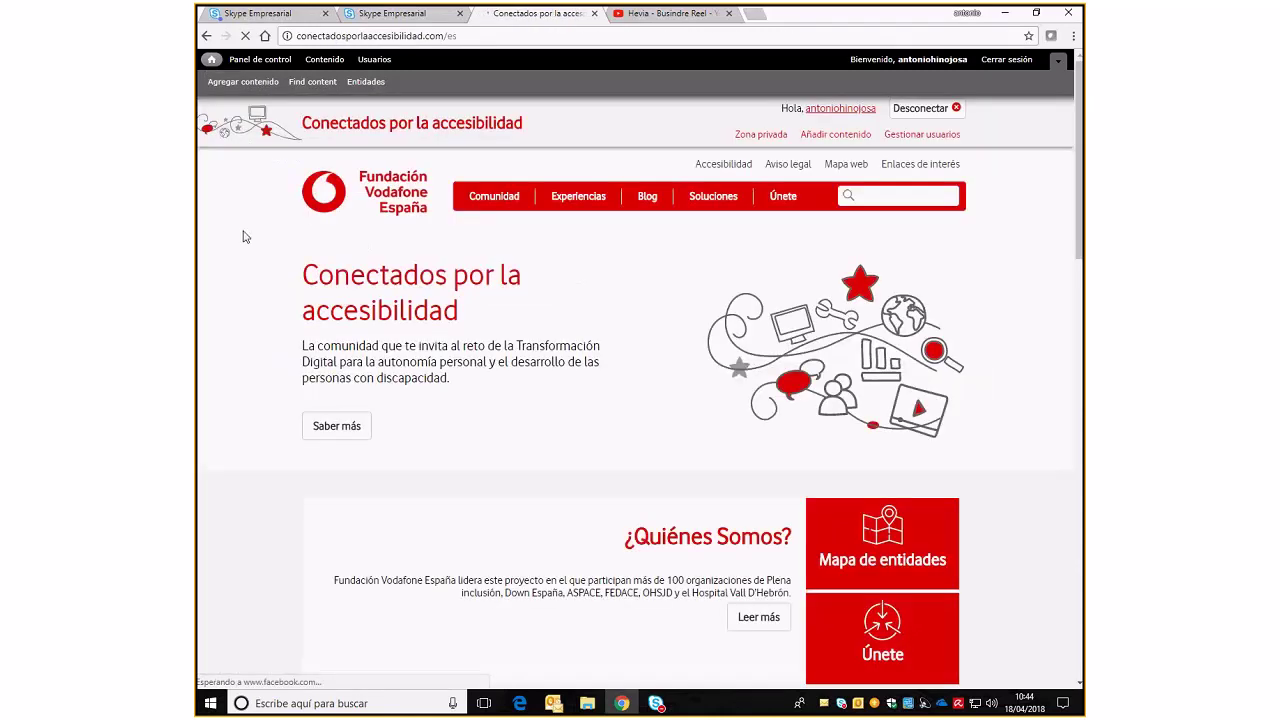
mouse_move(656, 703)
click(698, 640)
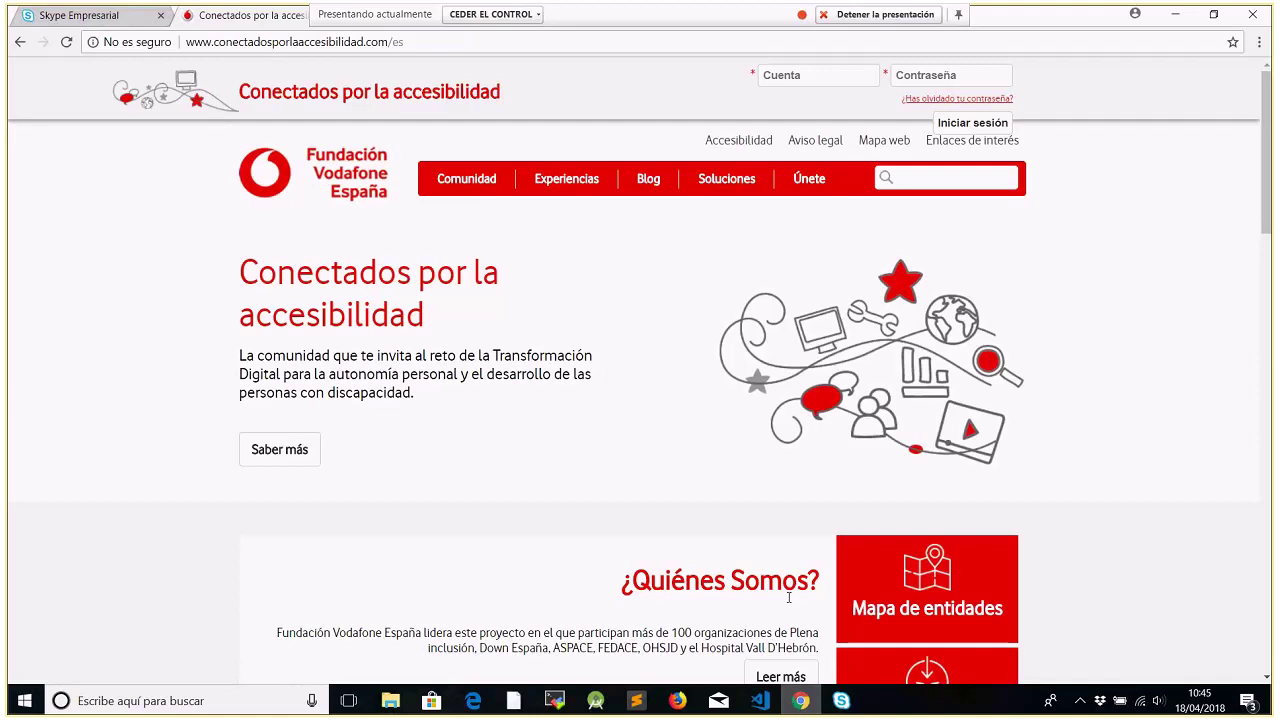
Fill Cuenta with the saved account suggestion, enter the password and submit the login
click(782, 81)
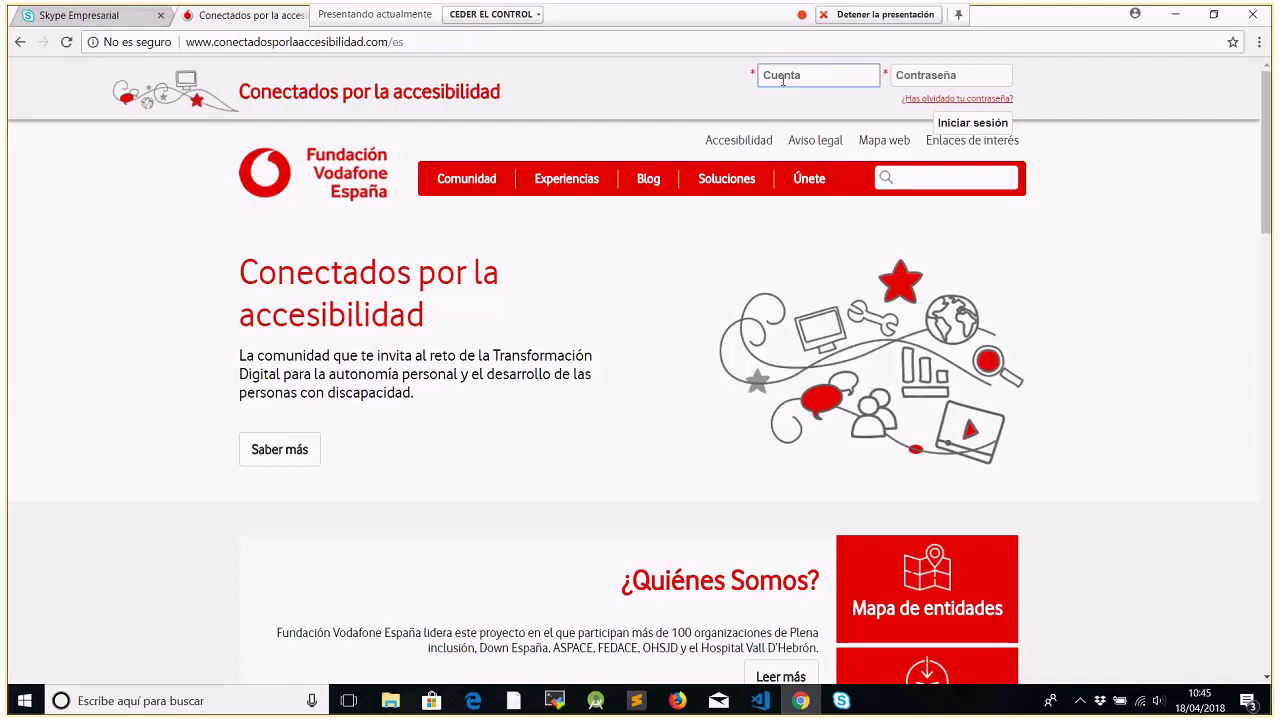
text(rosendo)
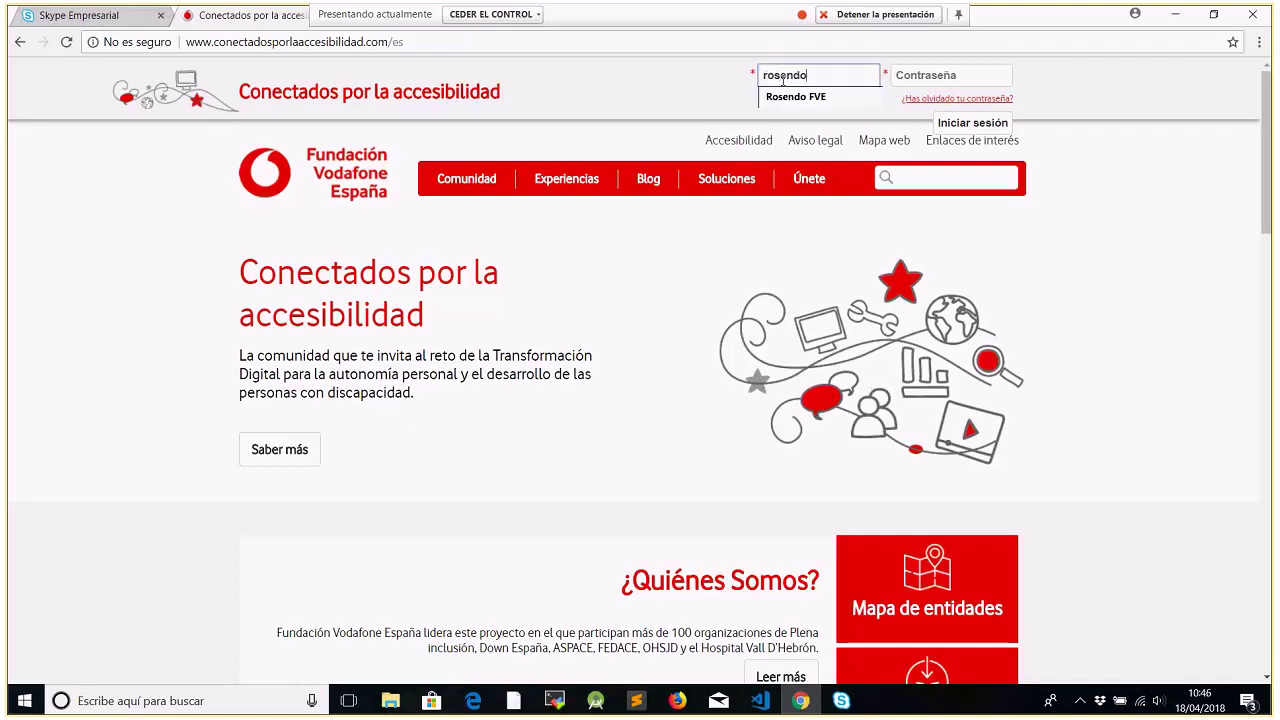
click(785, 97)
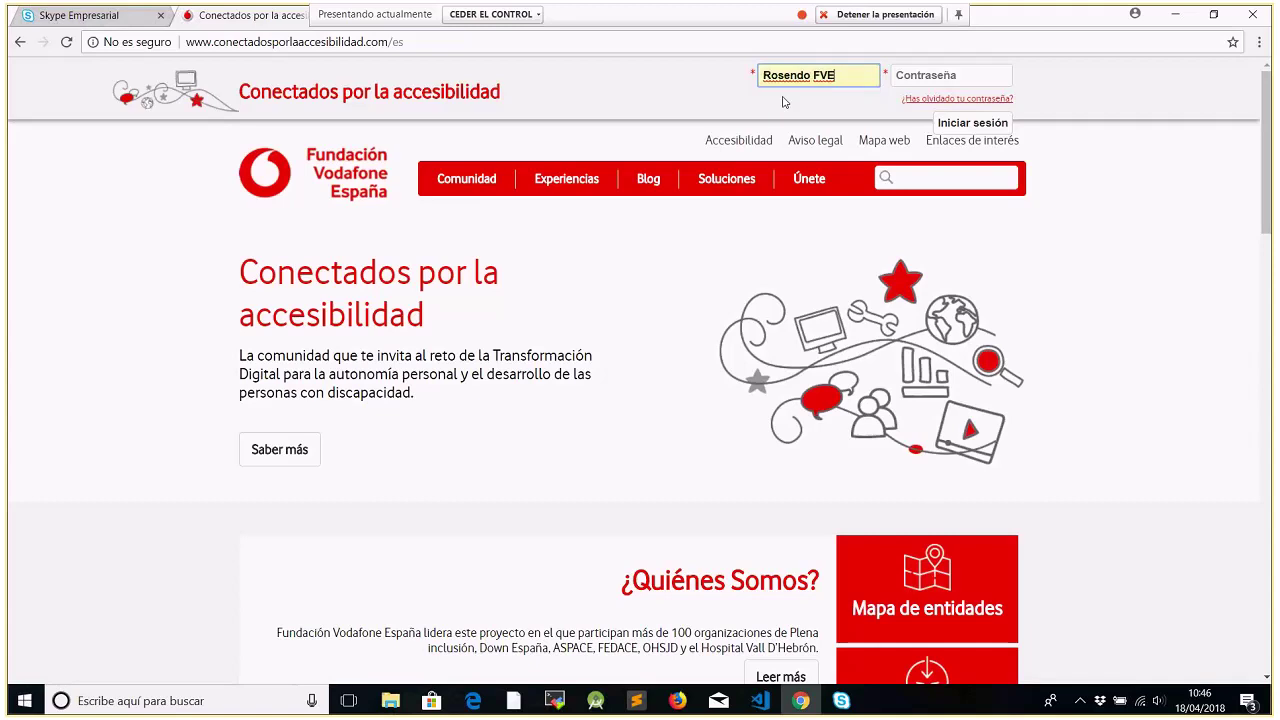
click(911, 77)
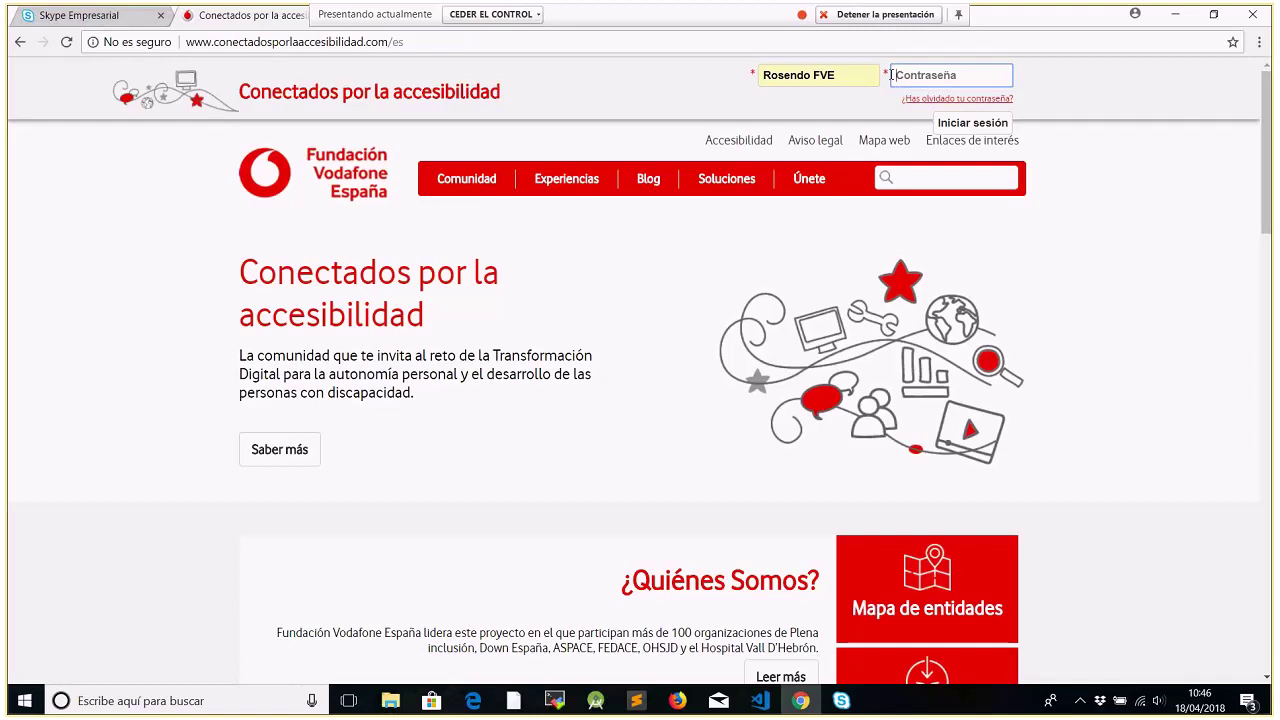
click(834, 71)
double_click(834, 72)
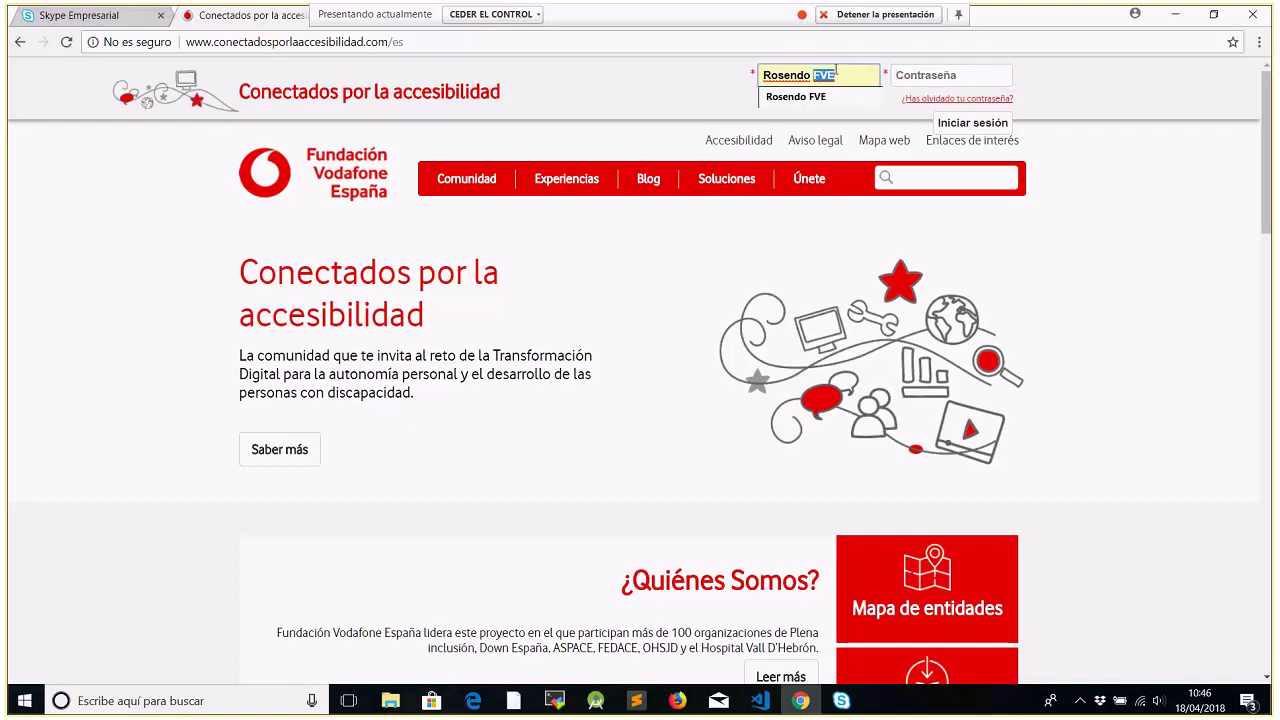
click(844, 80)
text(P)
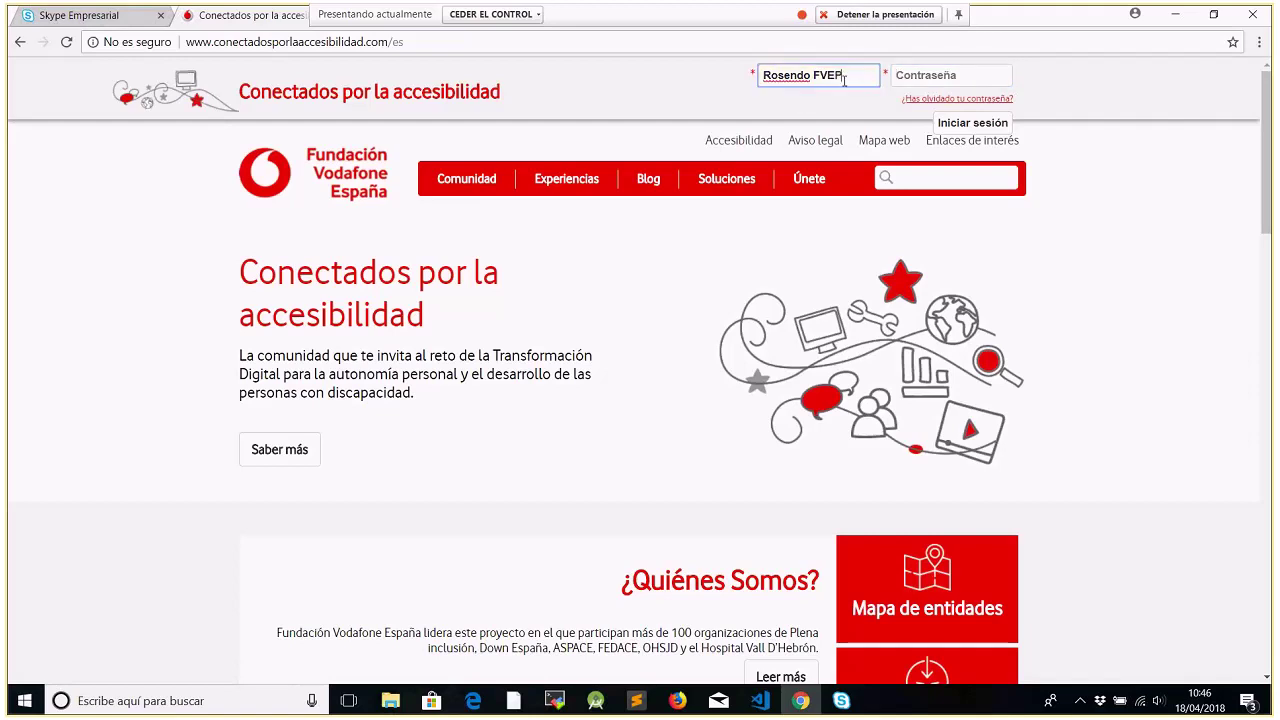
key(BackSpace)
key(Tab)
text(••••••)
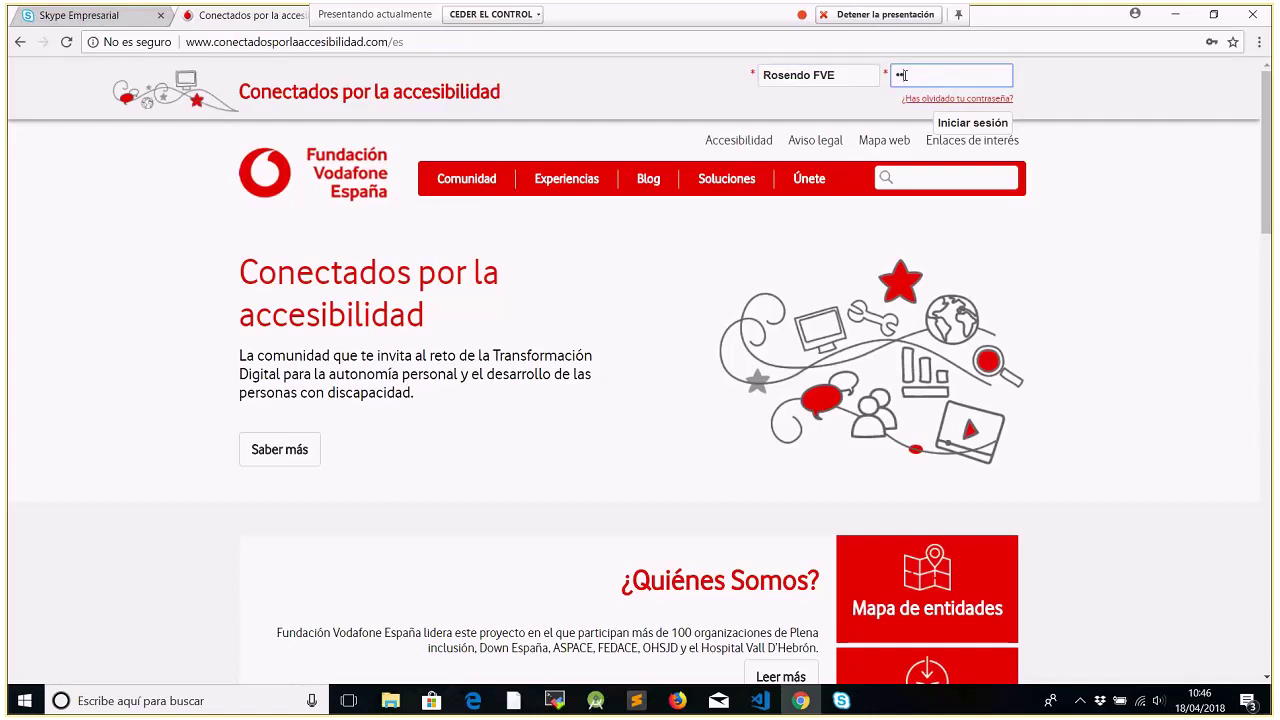
text(•••)
key(Return)
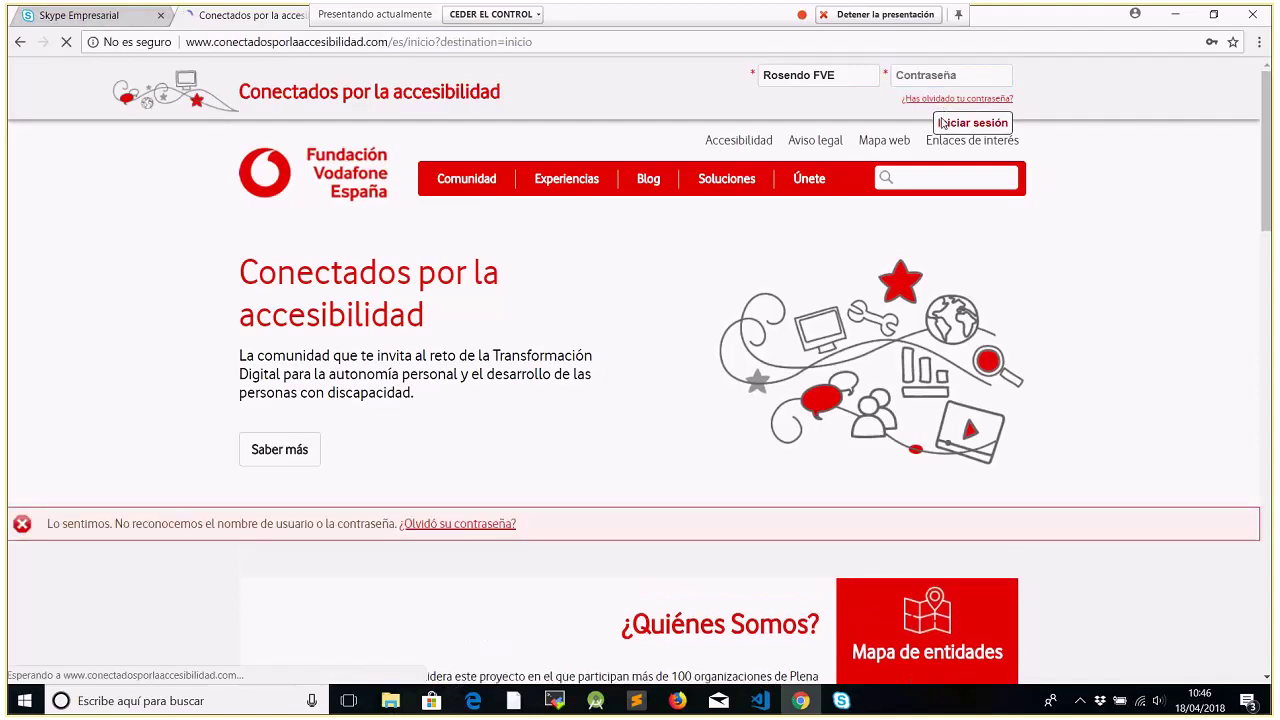
After the rejected login, reselect the saved account, retype the password and log in again
click(942, 78)
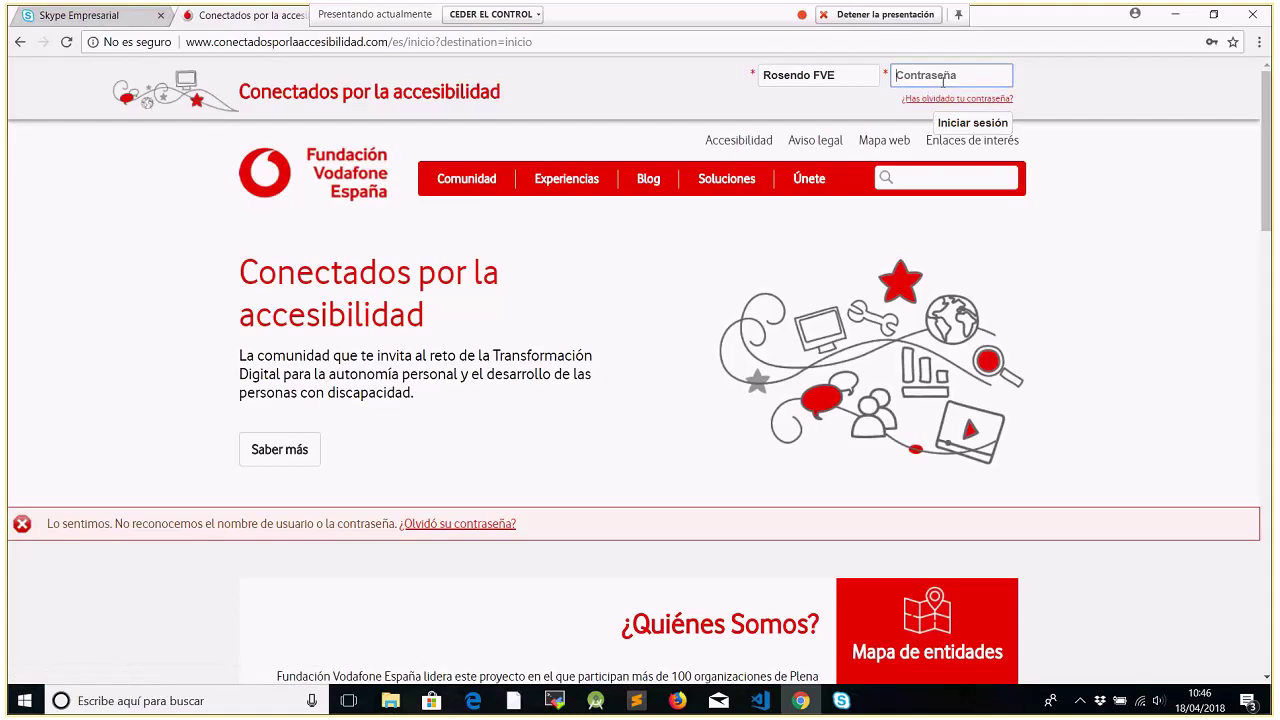
click(860, 75)
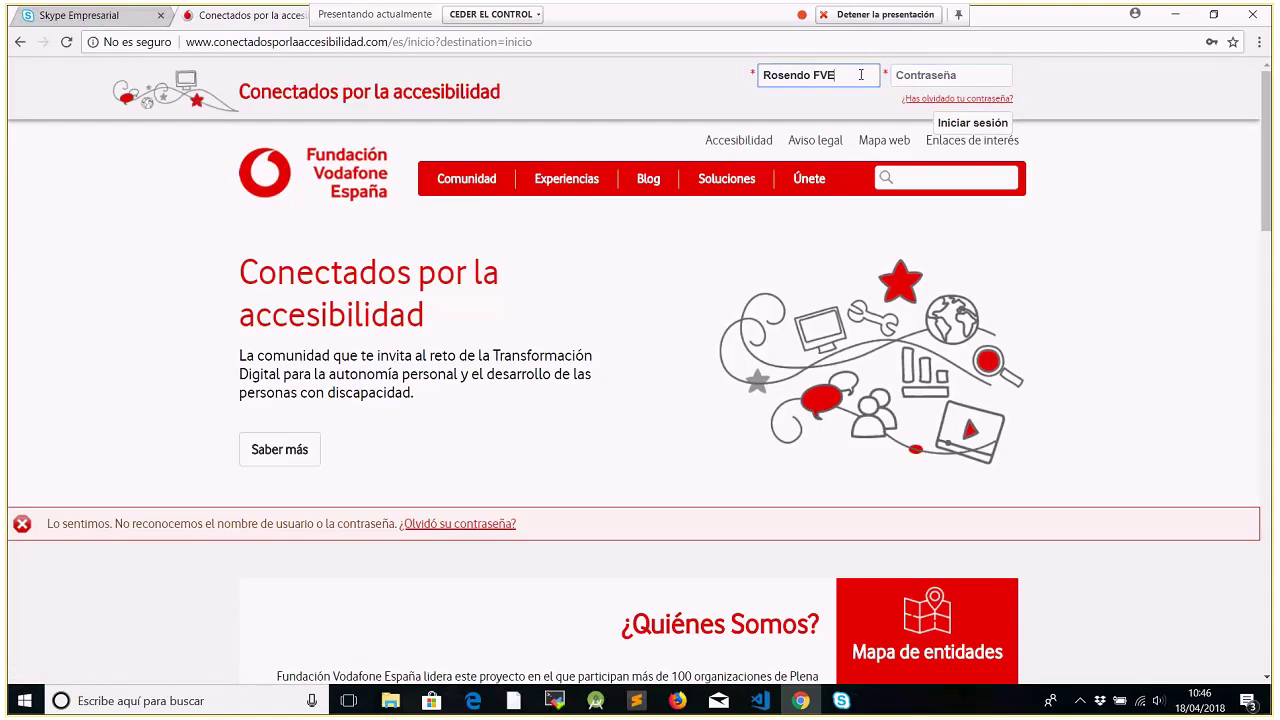
click(860, 75)
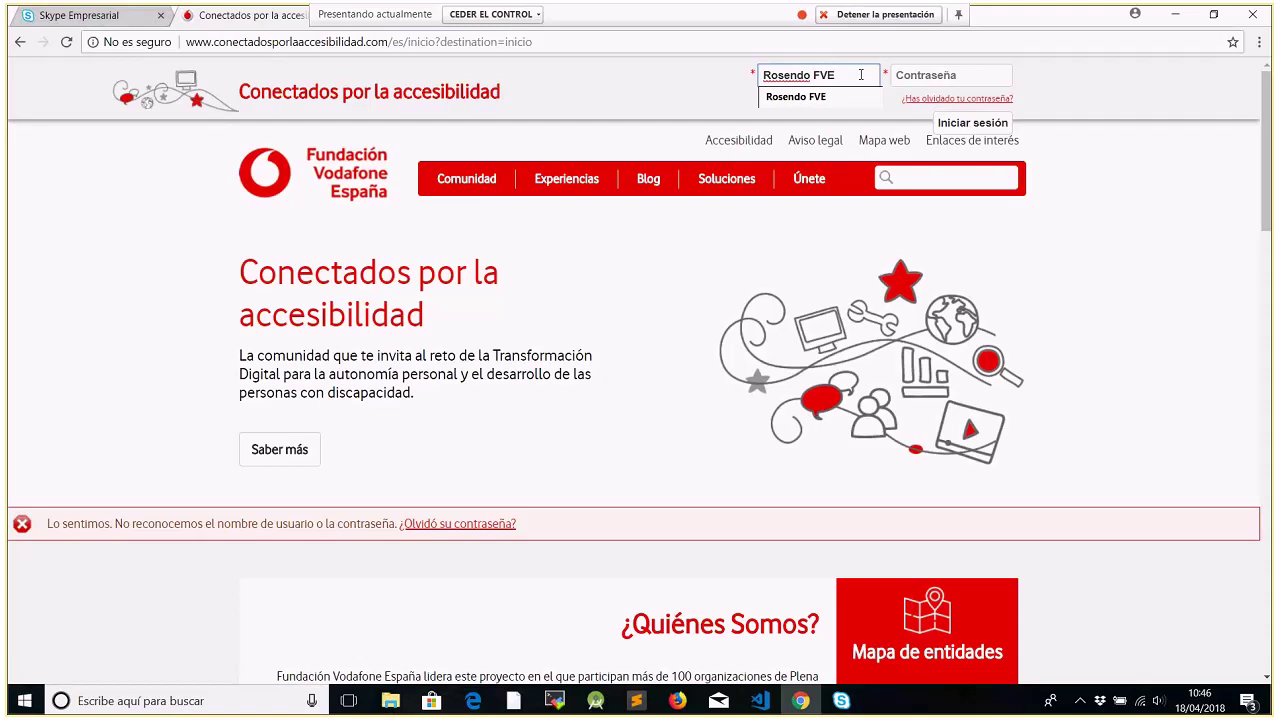
click(912, 77)
text(••••••••••)
click(950, 130)
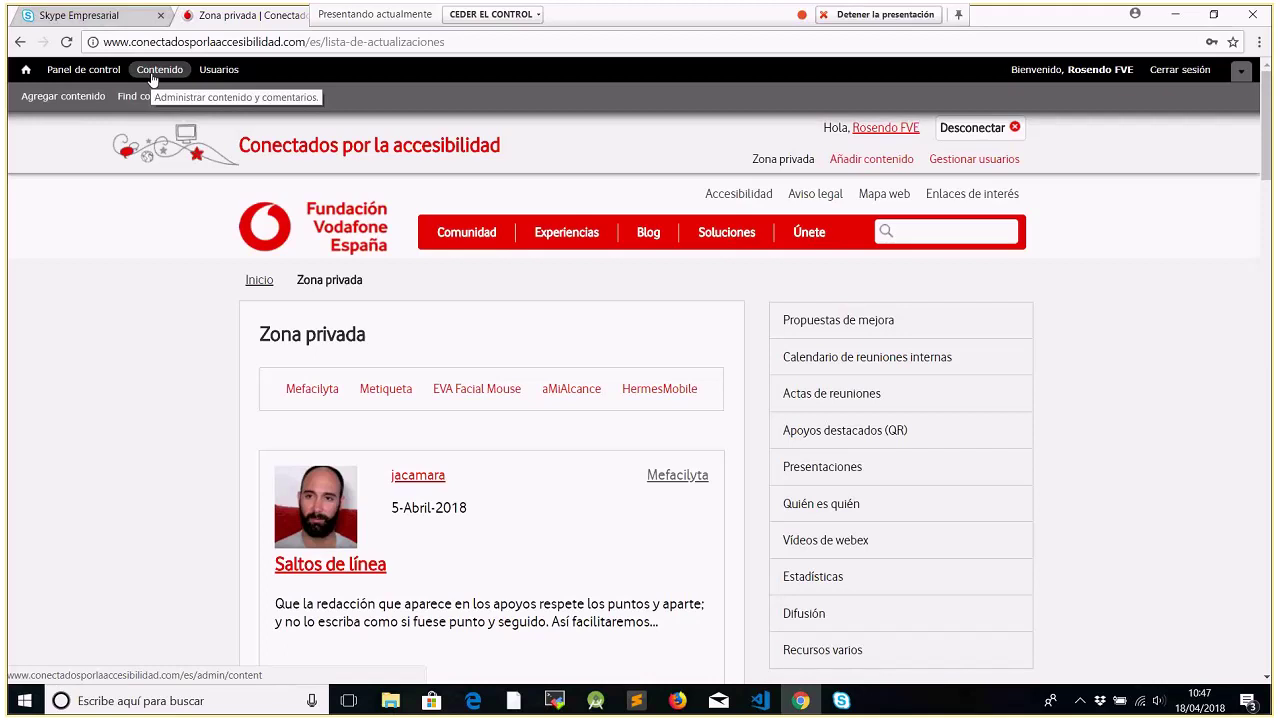
Open the Contenido overview from the admin toolbar
click(153, 72)
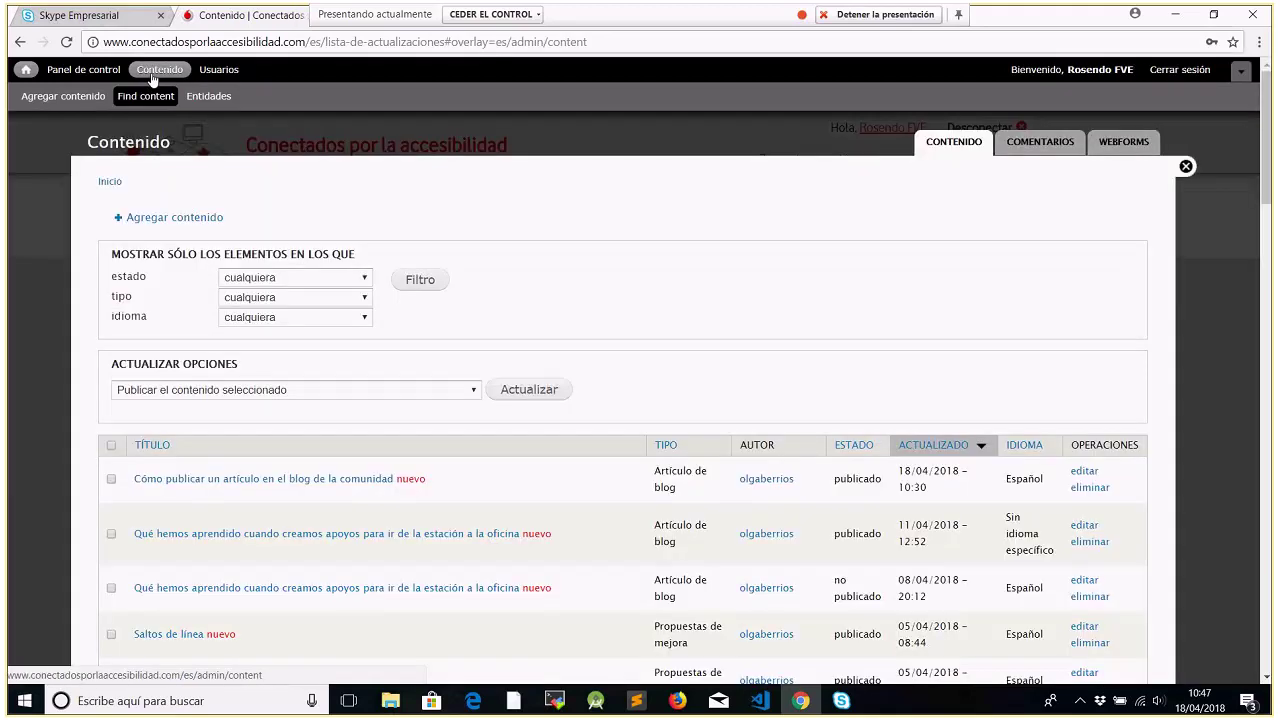
Filter the content list by type 'Artículo de blog' and open the first article for editing
click(365, 298)
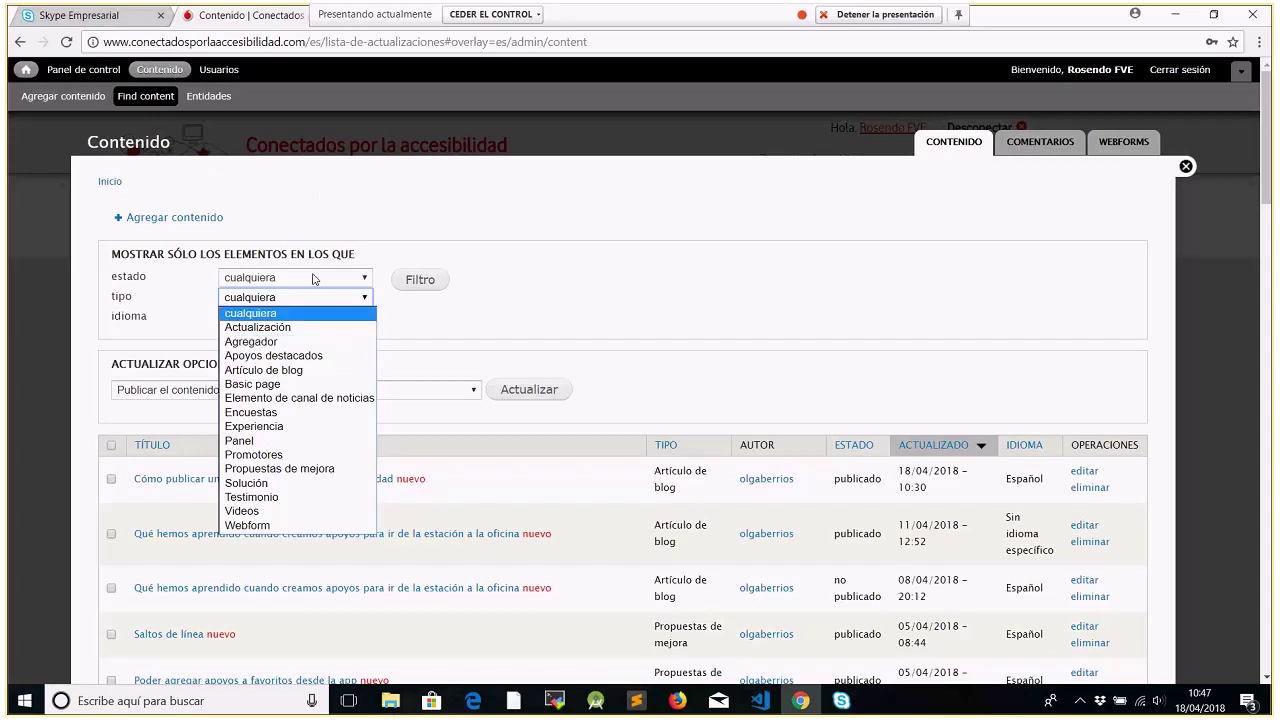
click(293, 372)
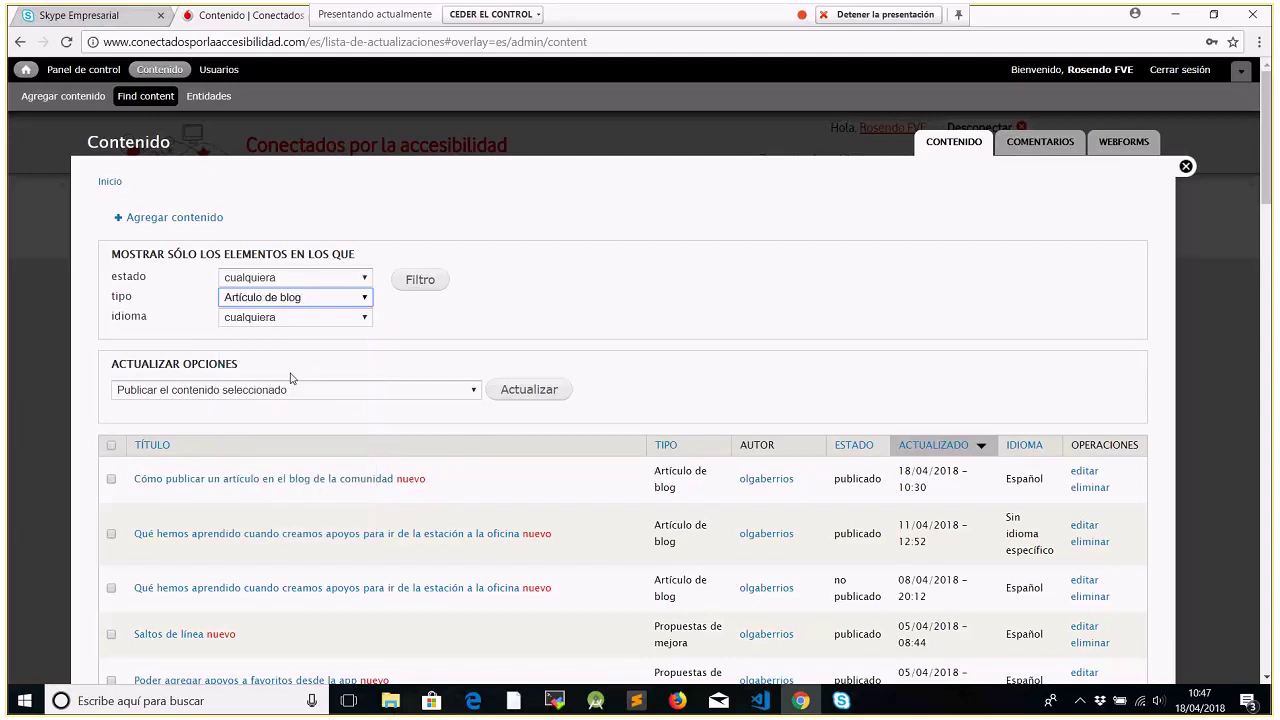
click(411, 280)
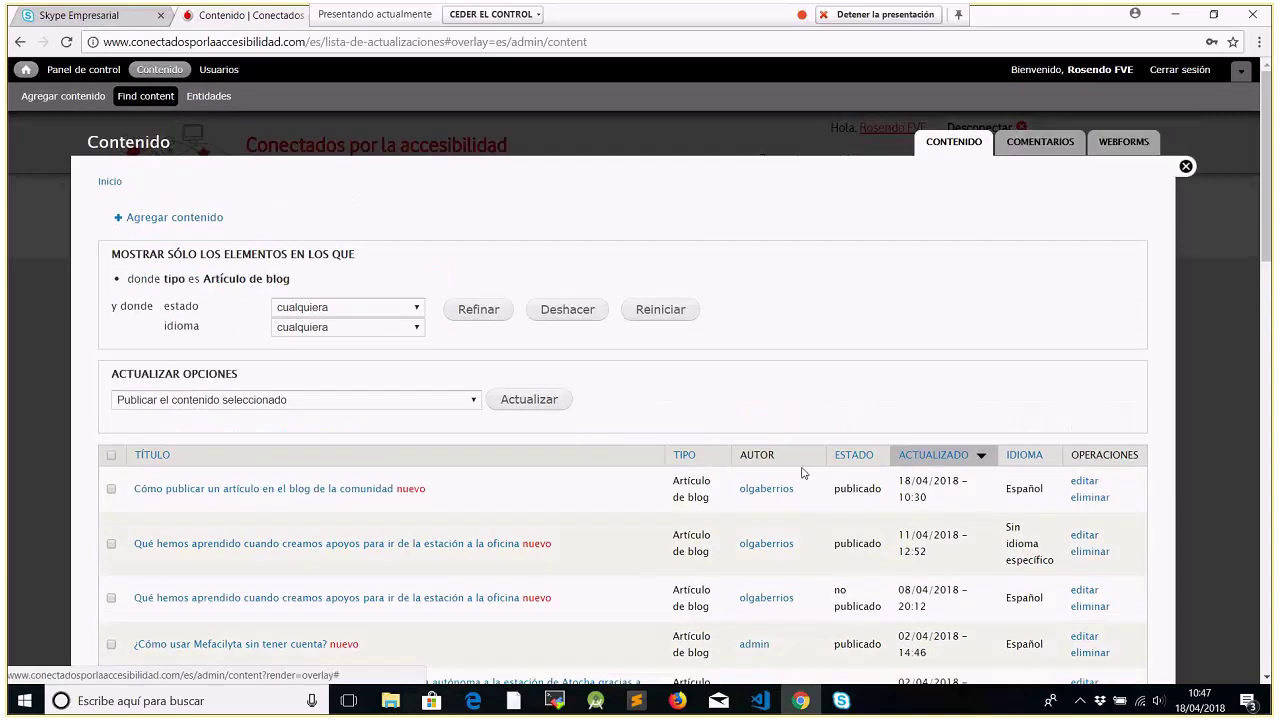
click(1081, 483)
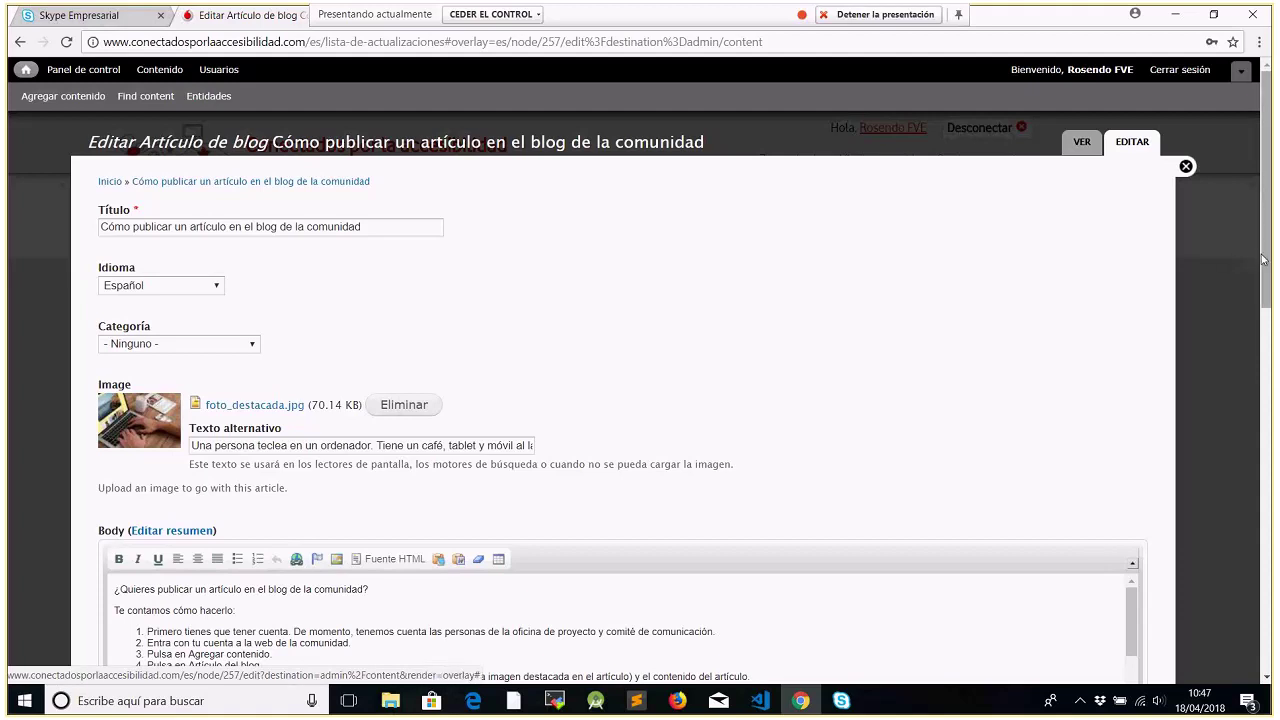
Close the edit overlay of 'Cómo publicar un artículo en el blog de la comunidad'
drag(1265, 258, 1243, 230)
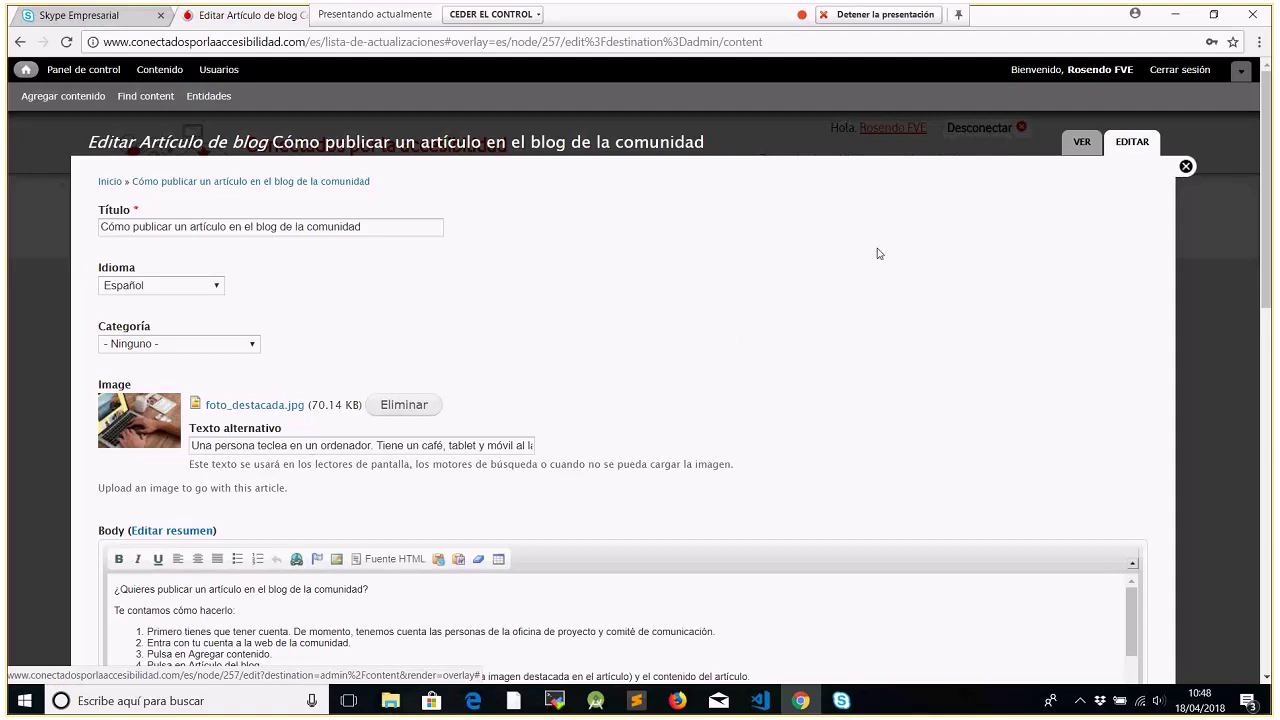
click(1186, 167)
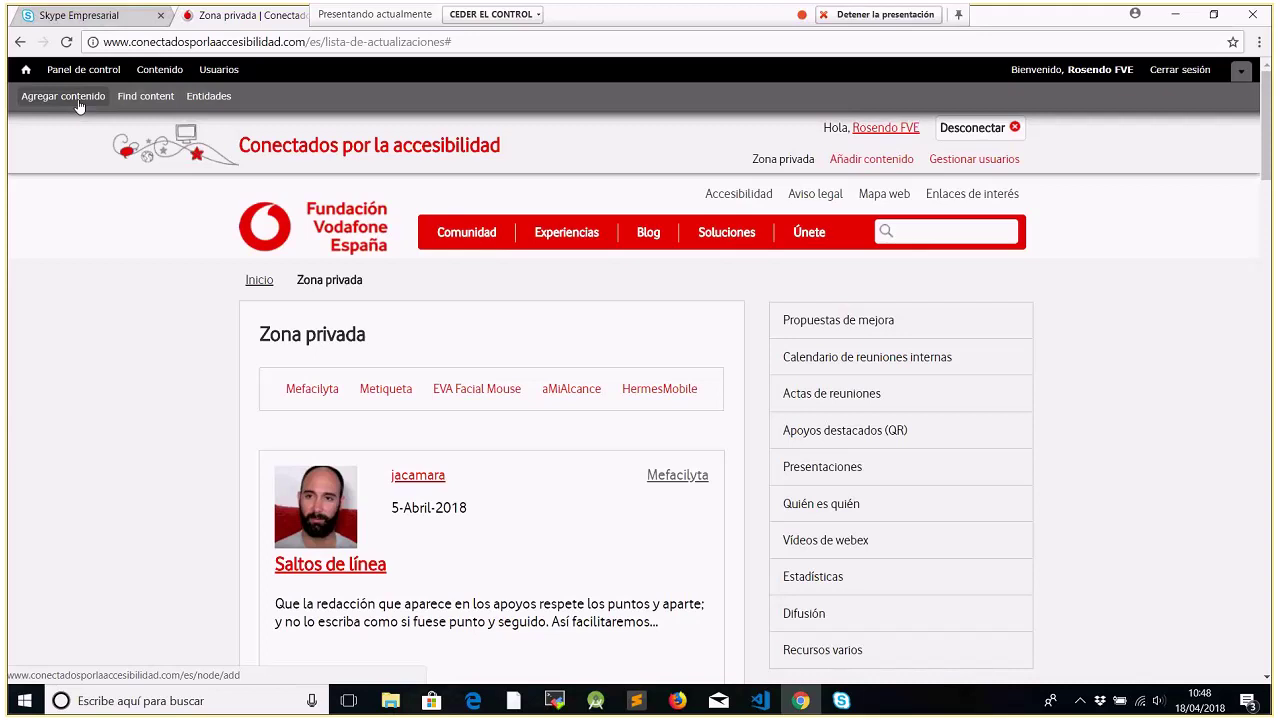
From Agregar contenido, pick the Artículo de blog content type
click(63, 97)
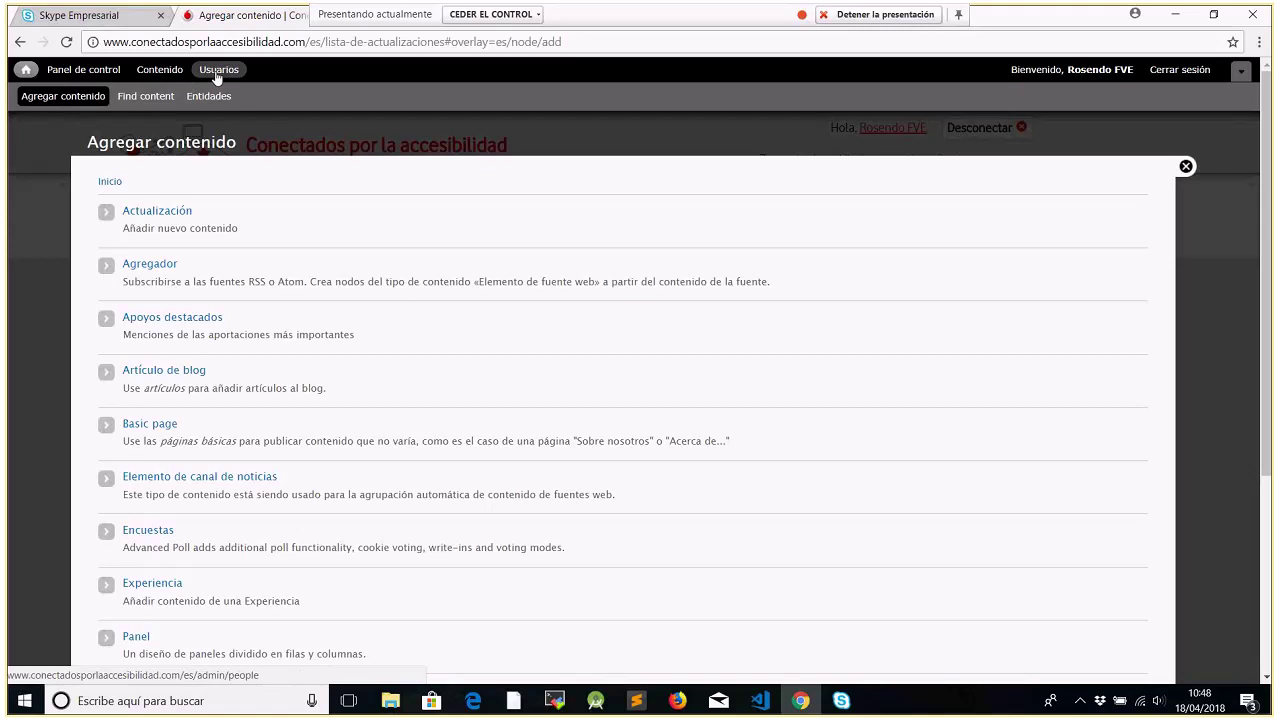
click(172, 372)
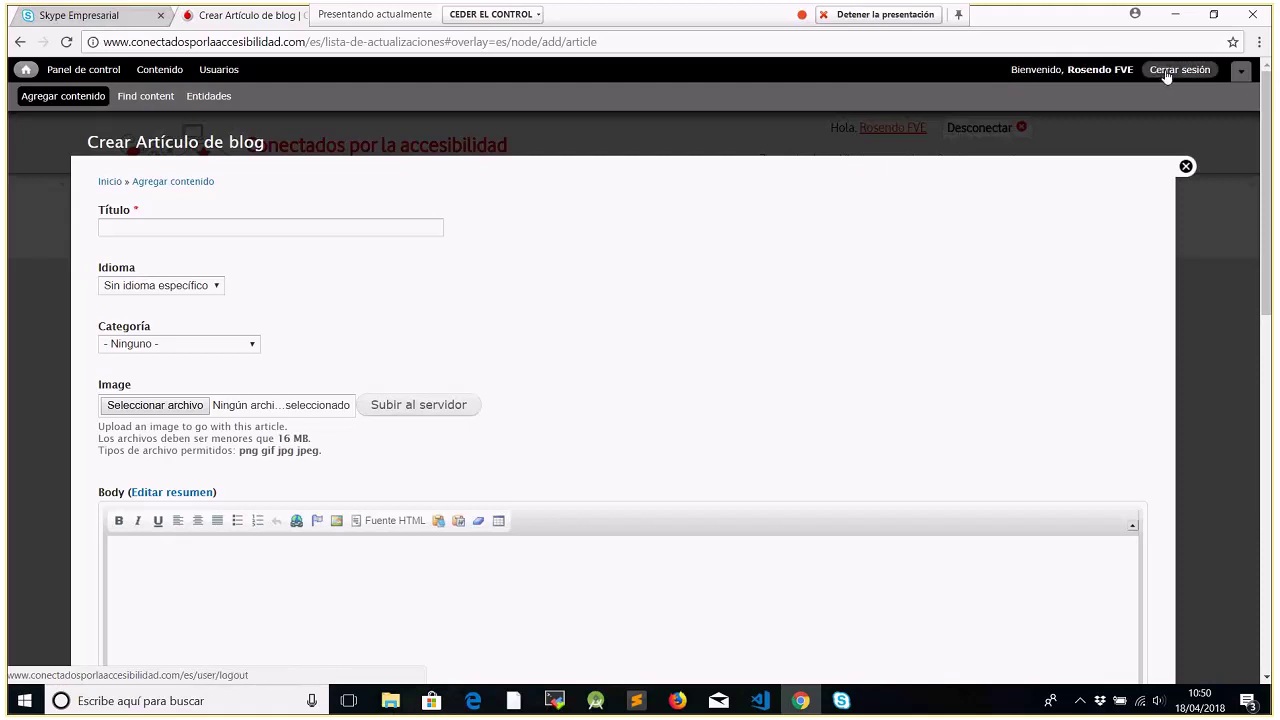
From the home page, open 'Mapa de entidades' under the Comunidad menu
click(27, 72)
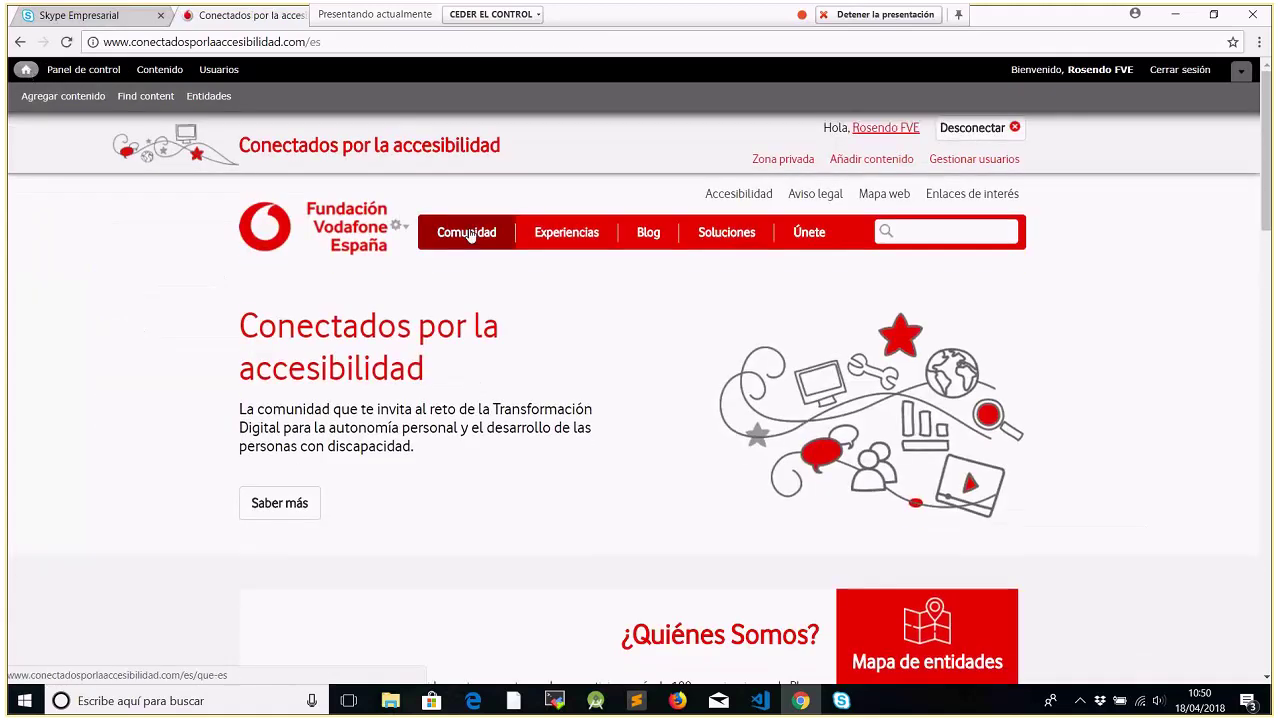
mouse_move(471, 234)
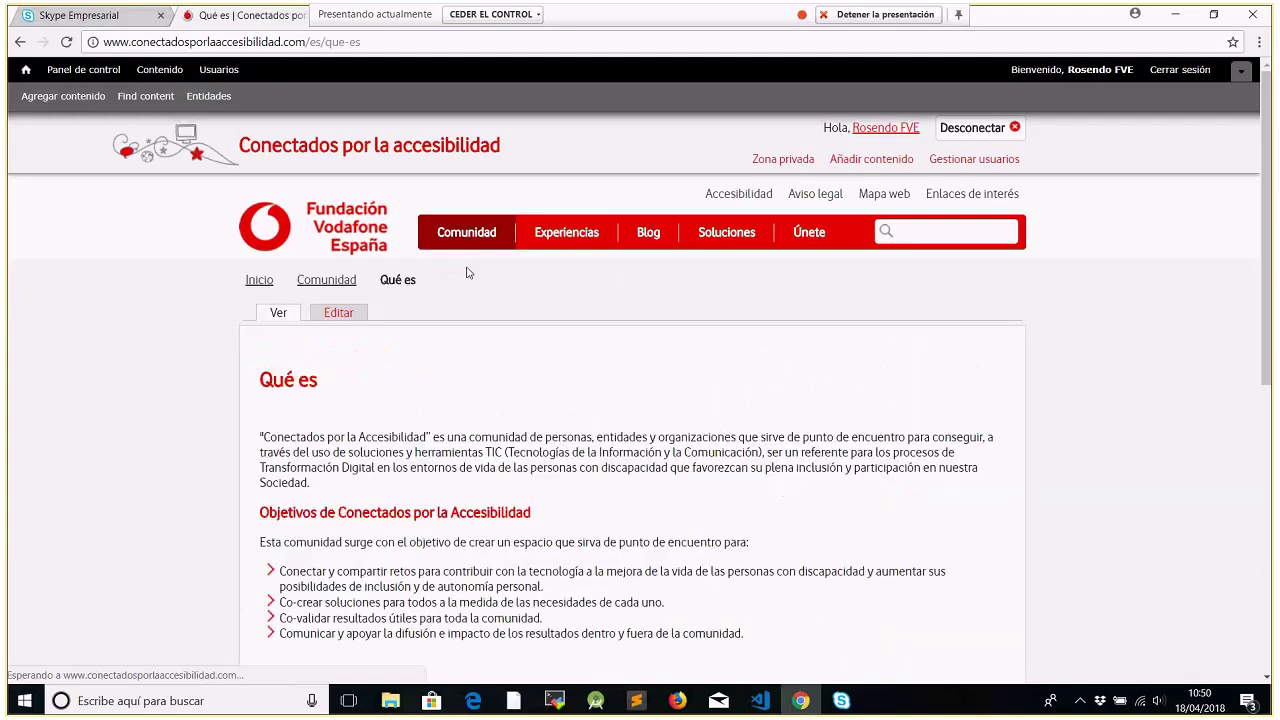
click(467, 320)
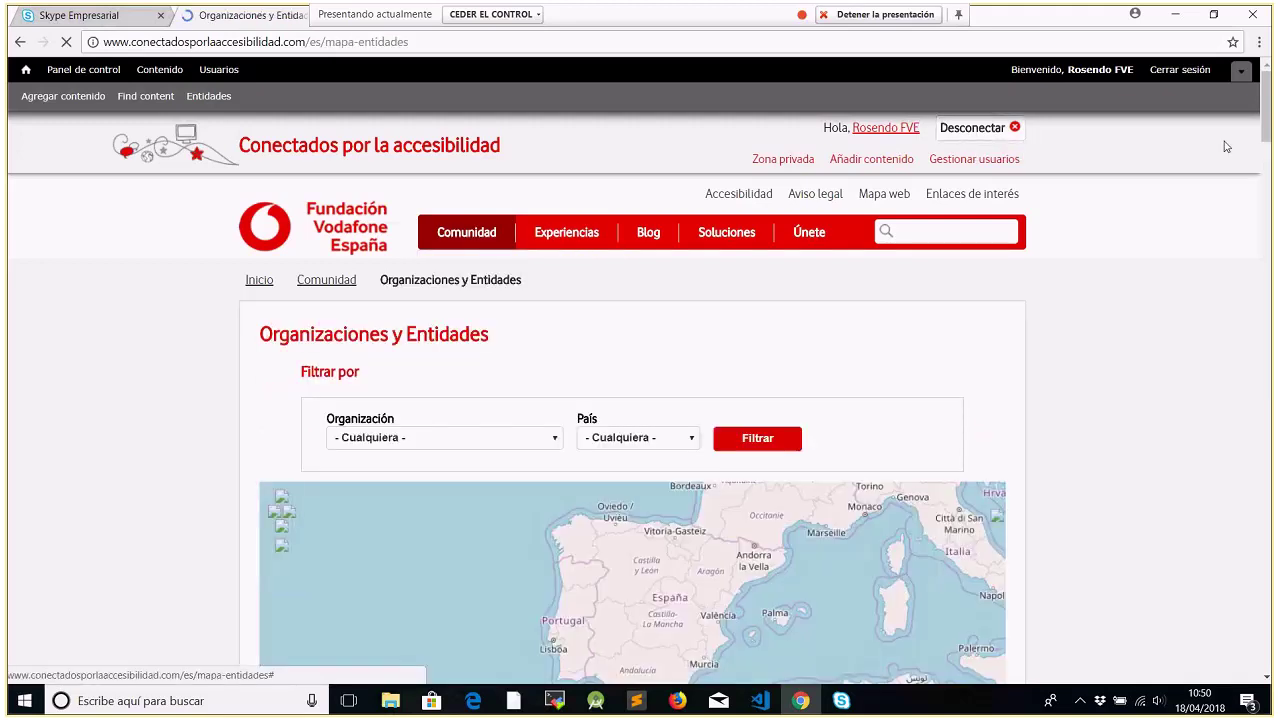
drag(1265, 132, 1266, 150)
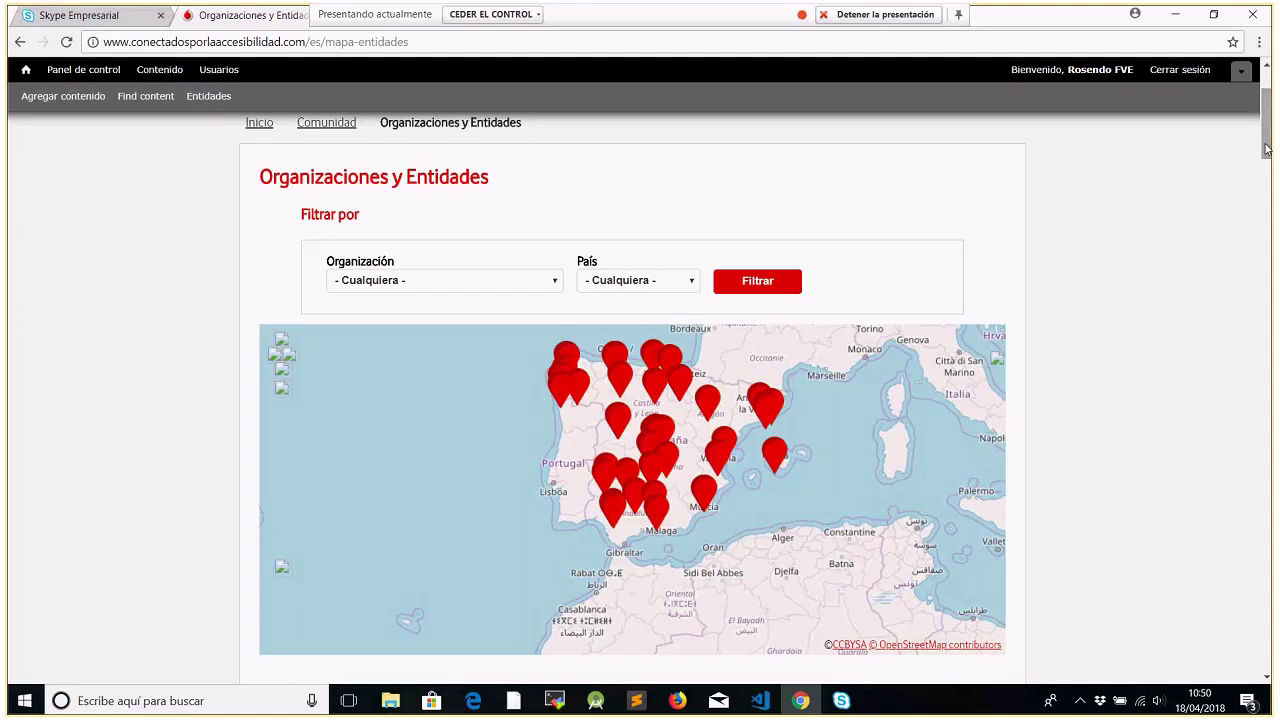
drag(1266, 150, 1270, 143)
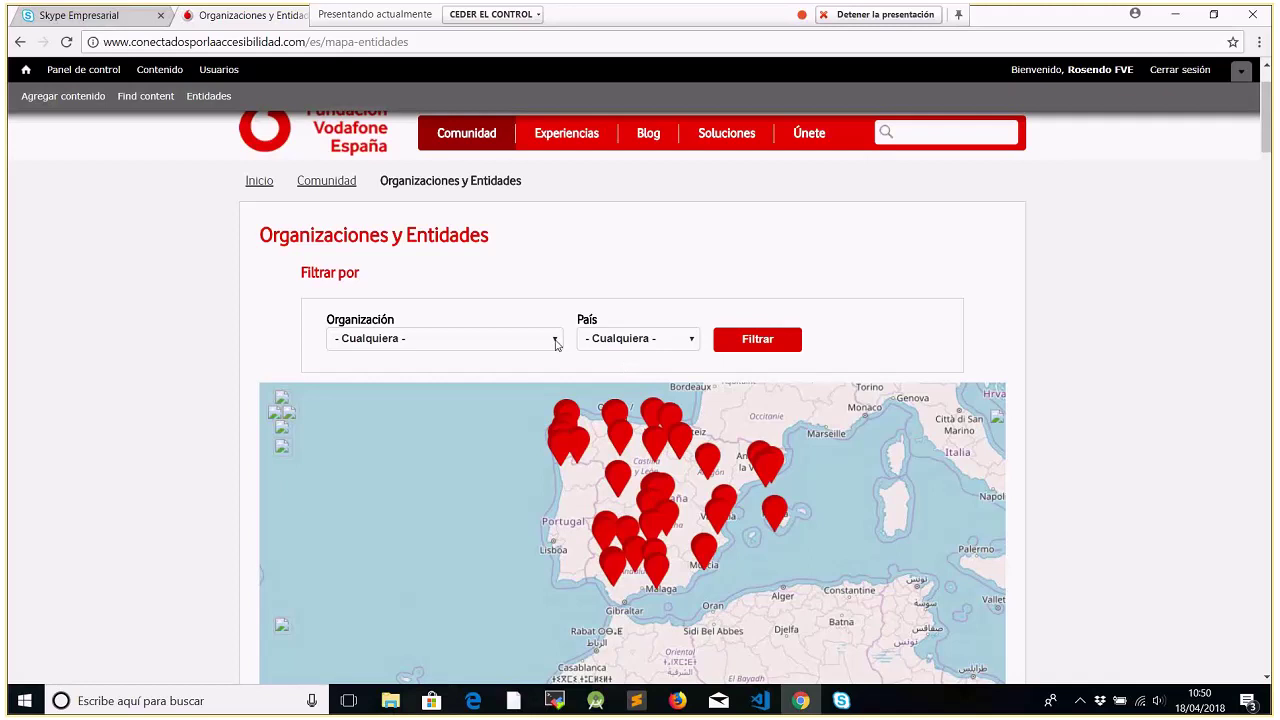
click(557, 343)
click(557, 343)
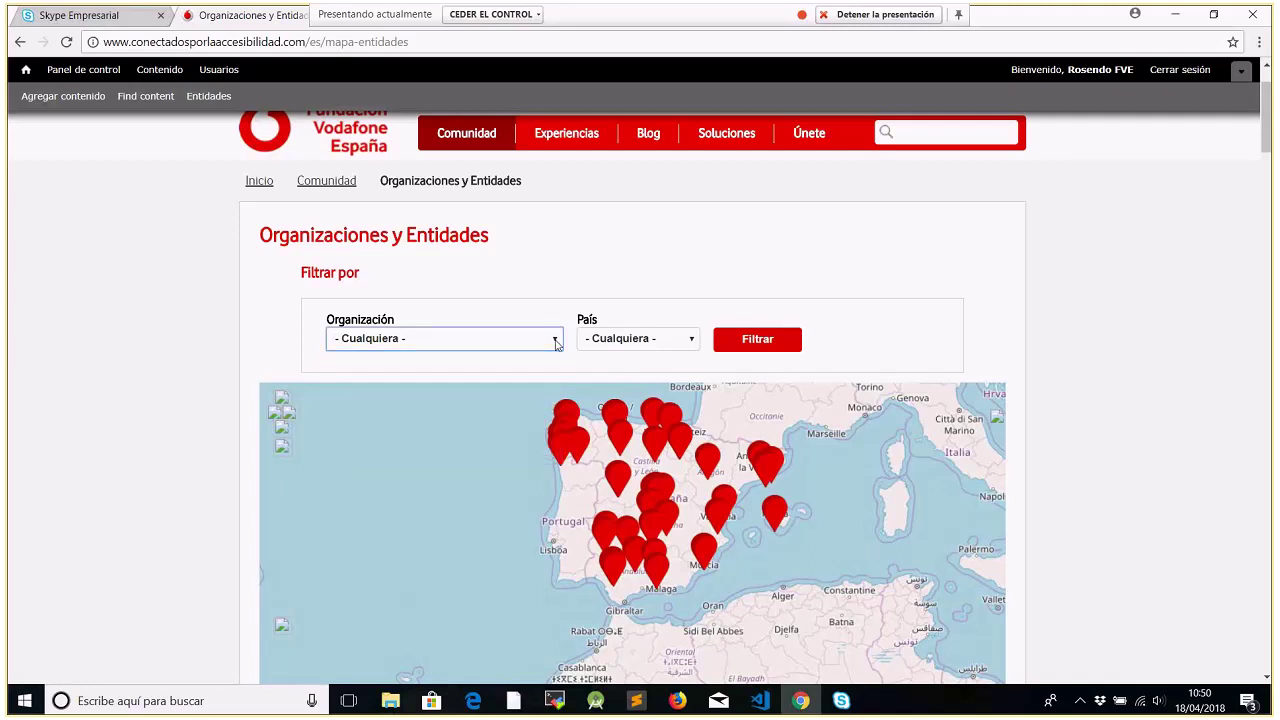
click(557, 343)
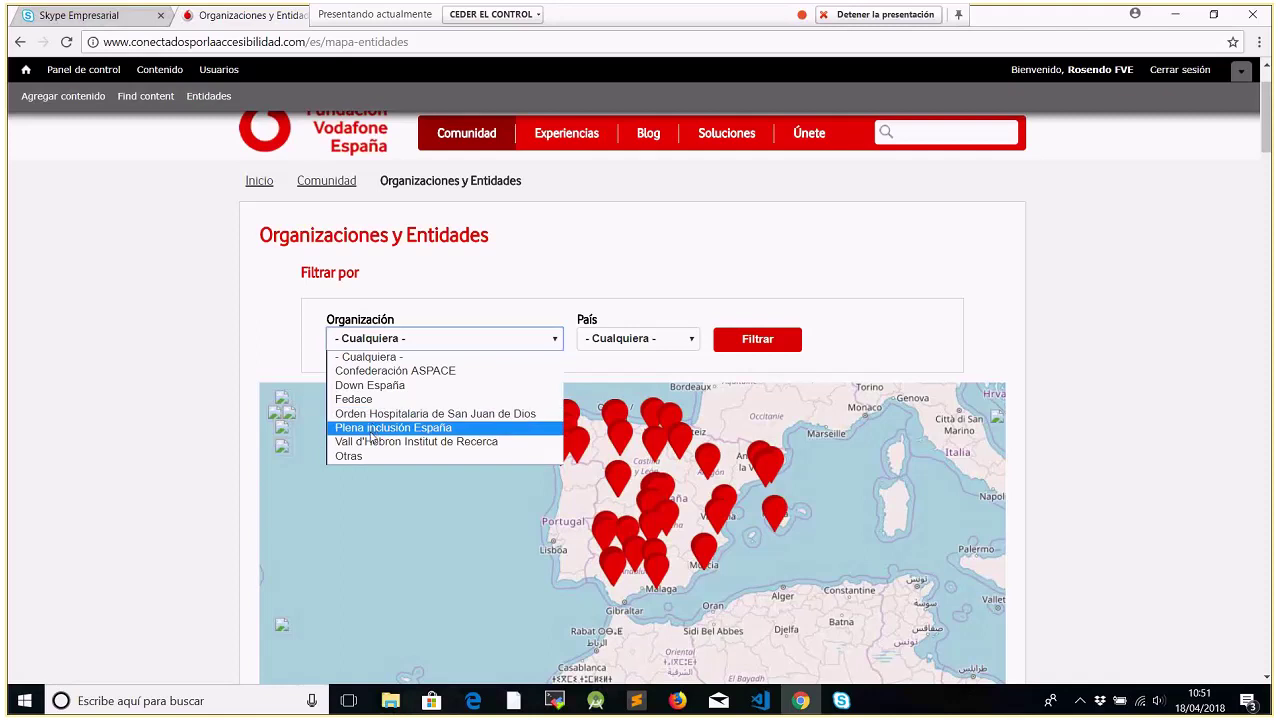
click(441, 313)
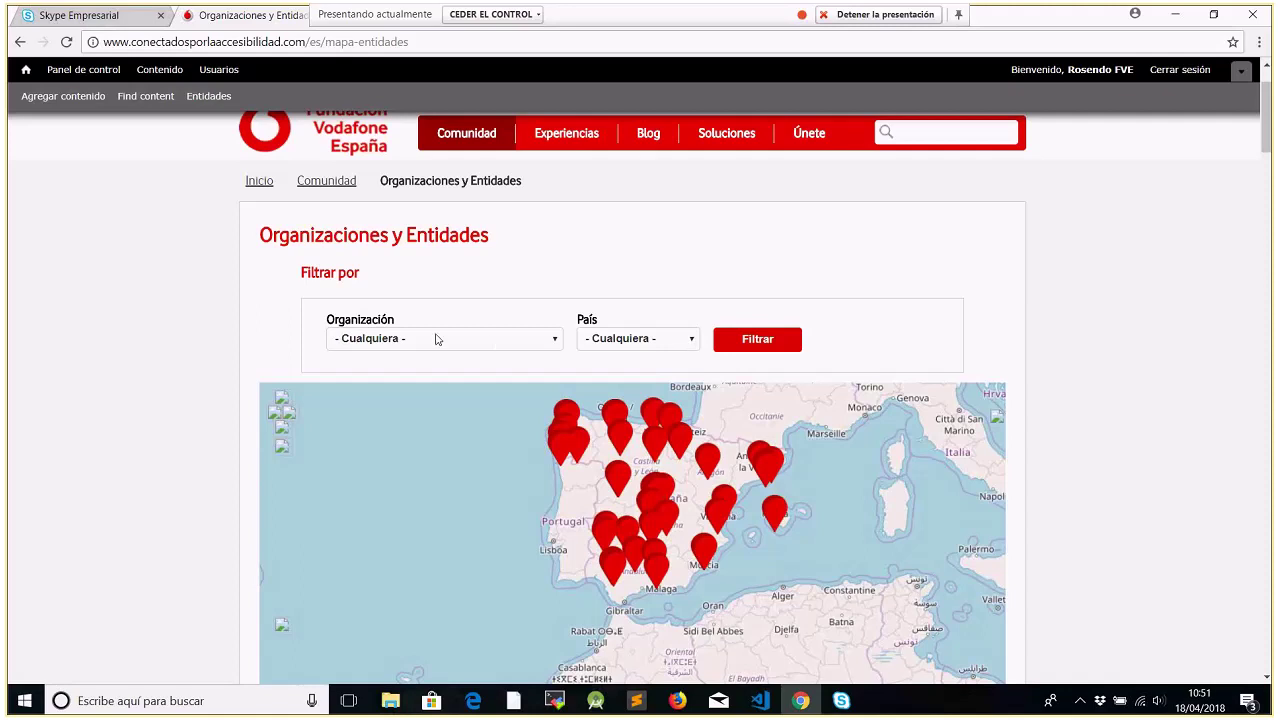
Filter the entity map by country España, organisation Down España and province Barcelona
click(692, 342)
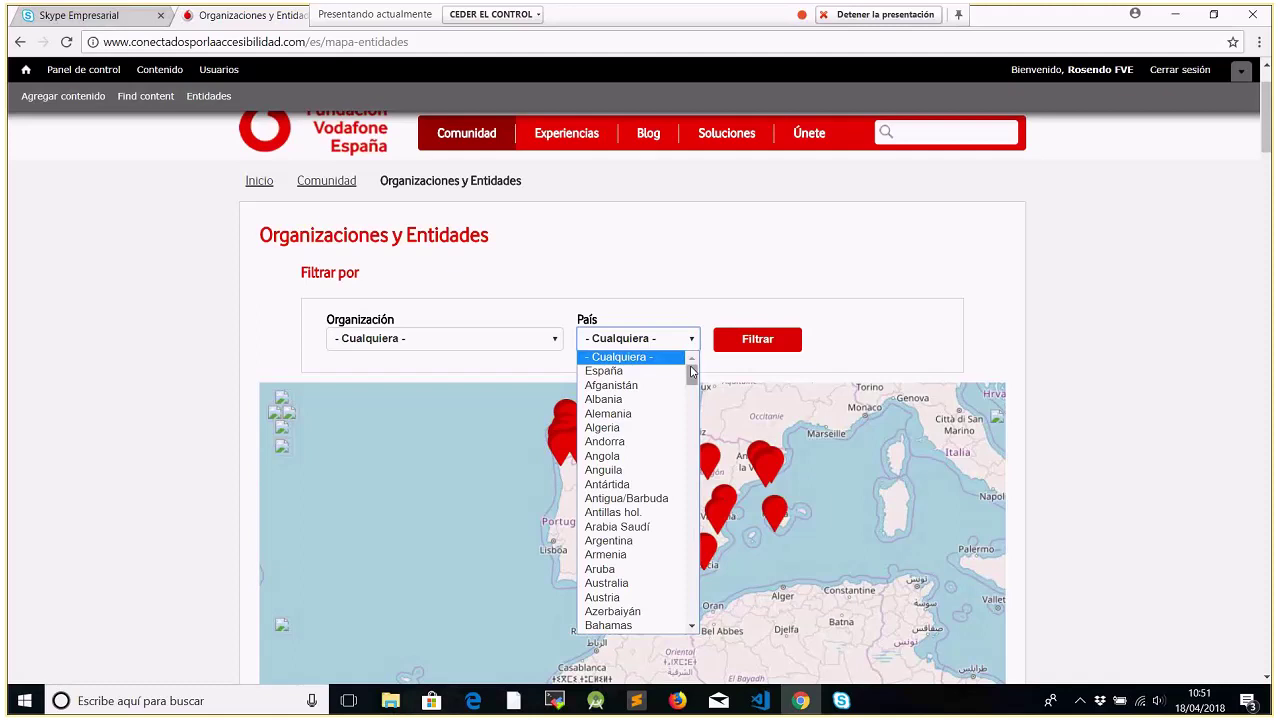
drag(691, 375, 695, 372)
click(672, 371)
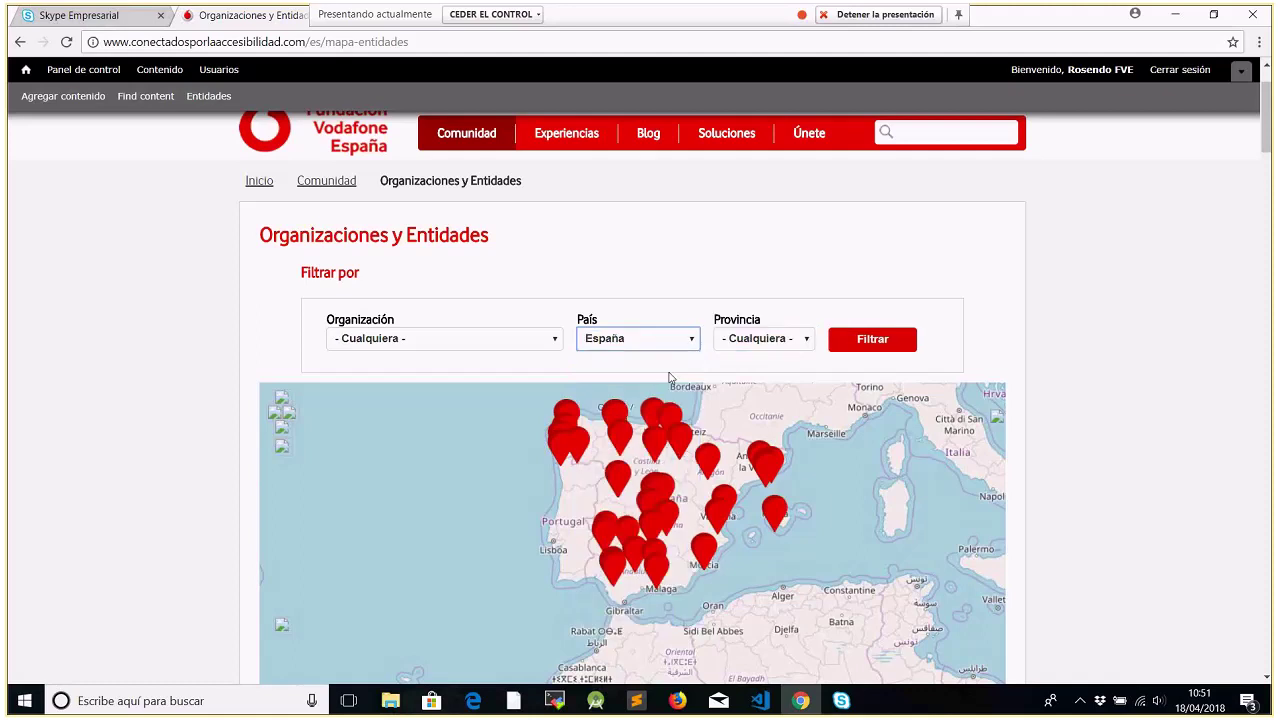
click(553, 340)
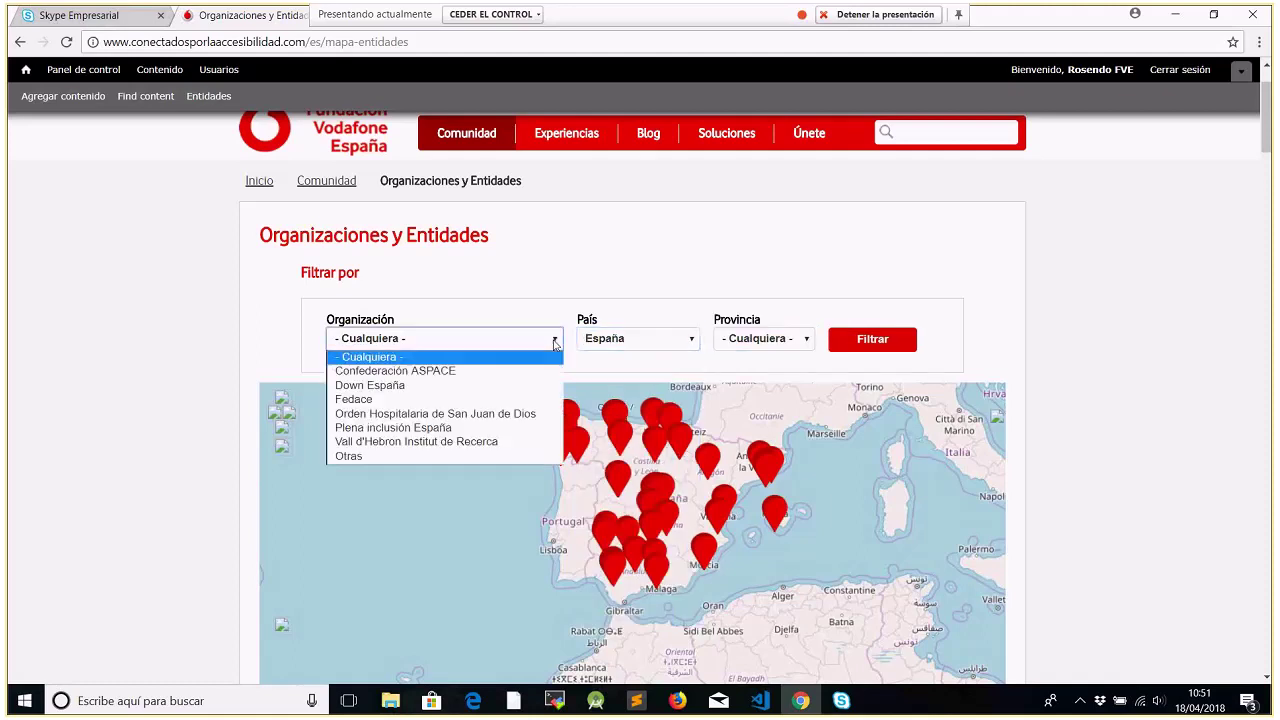
click(516, 386)
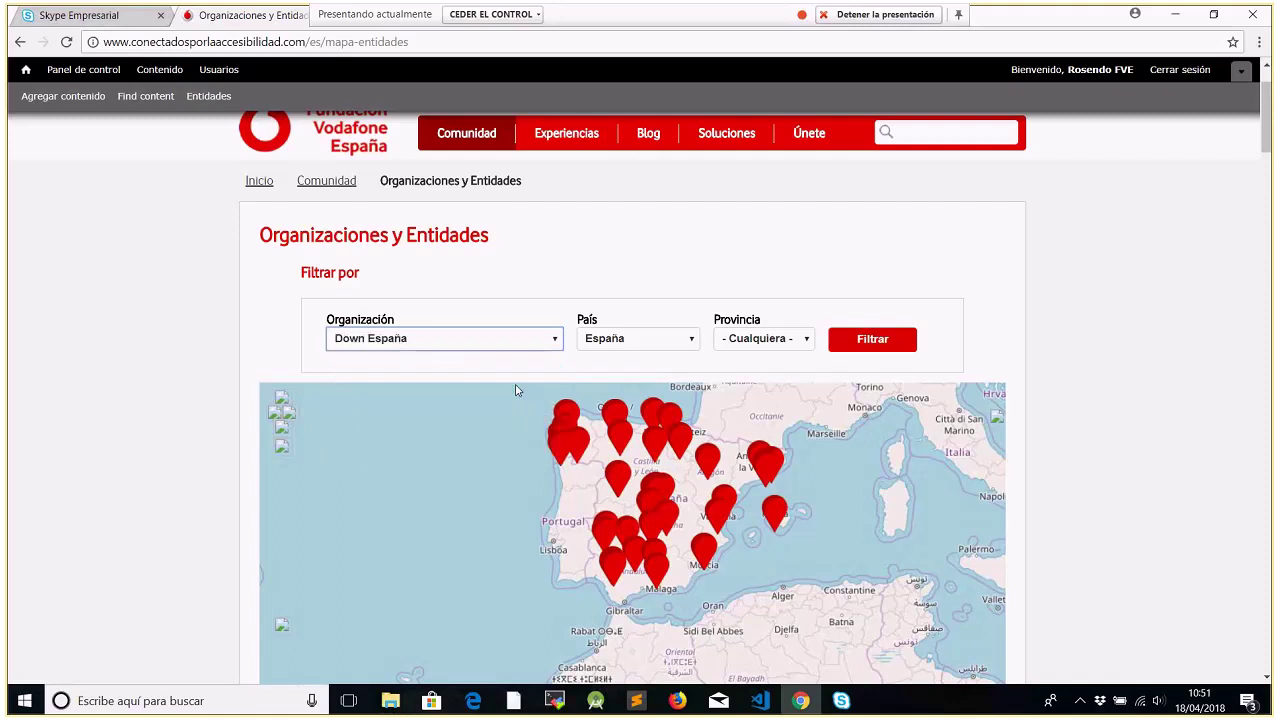
click(804, 340)
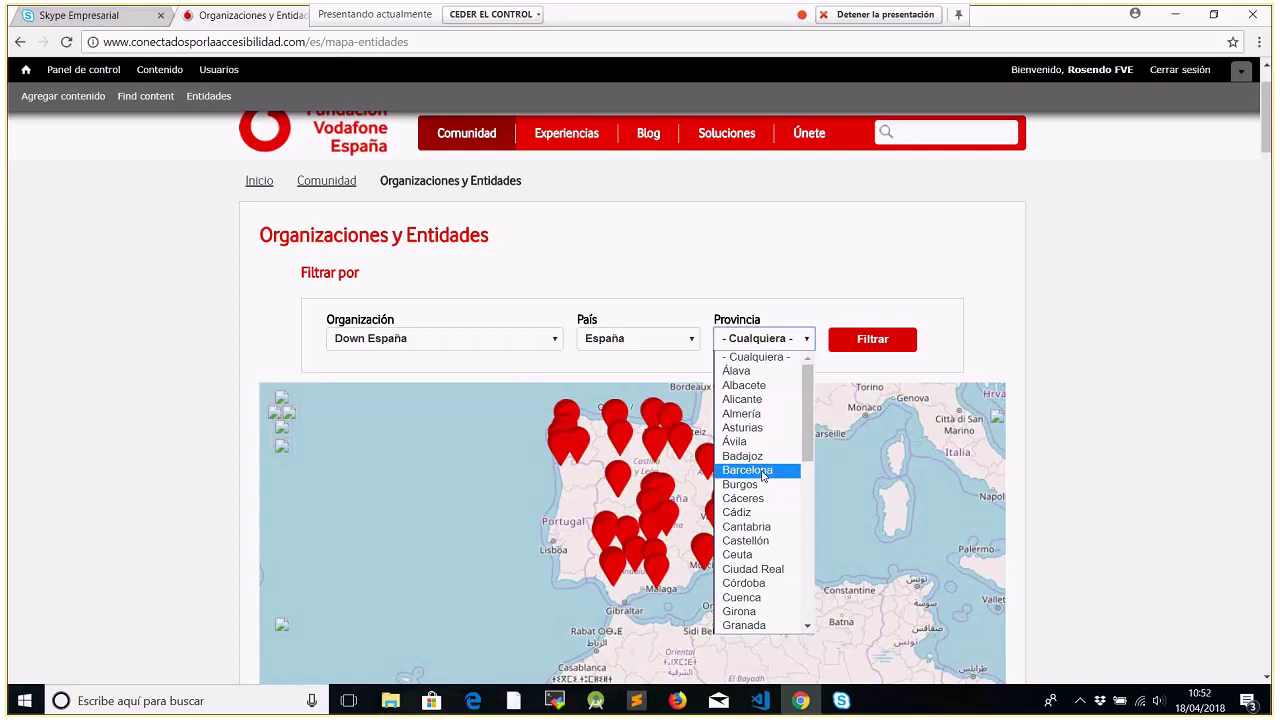
click(762, 472)
click(870, 340)
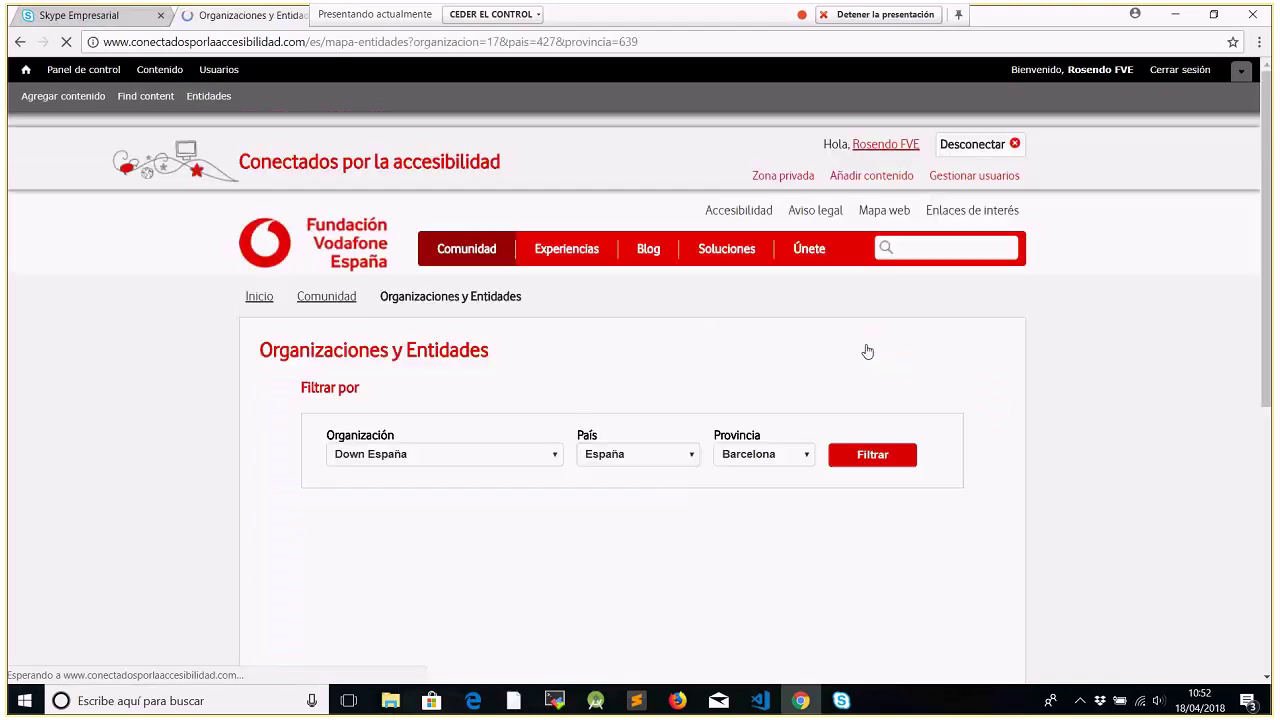
Switch the province filter to Murcia and review the single Fundown result on the map
drag(1268, 235, 1266, 298)
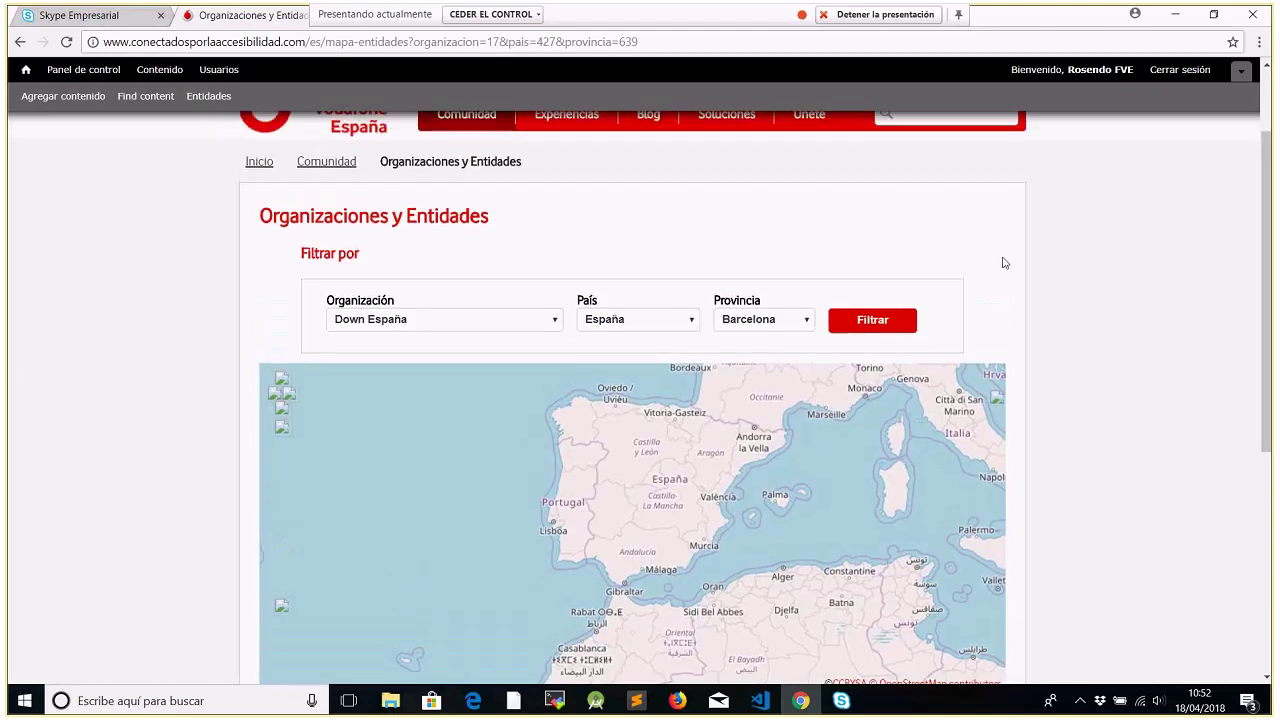
click(810, 322)
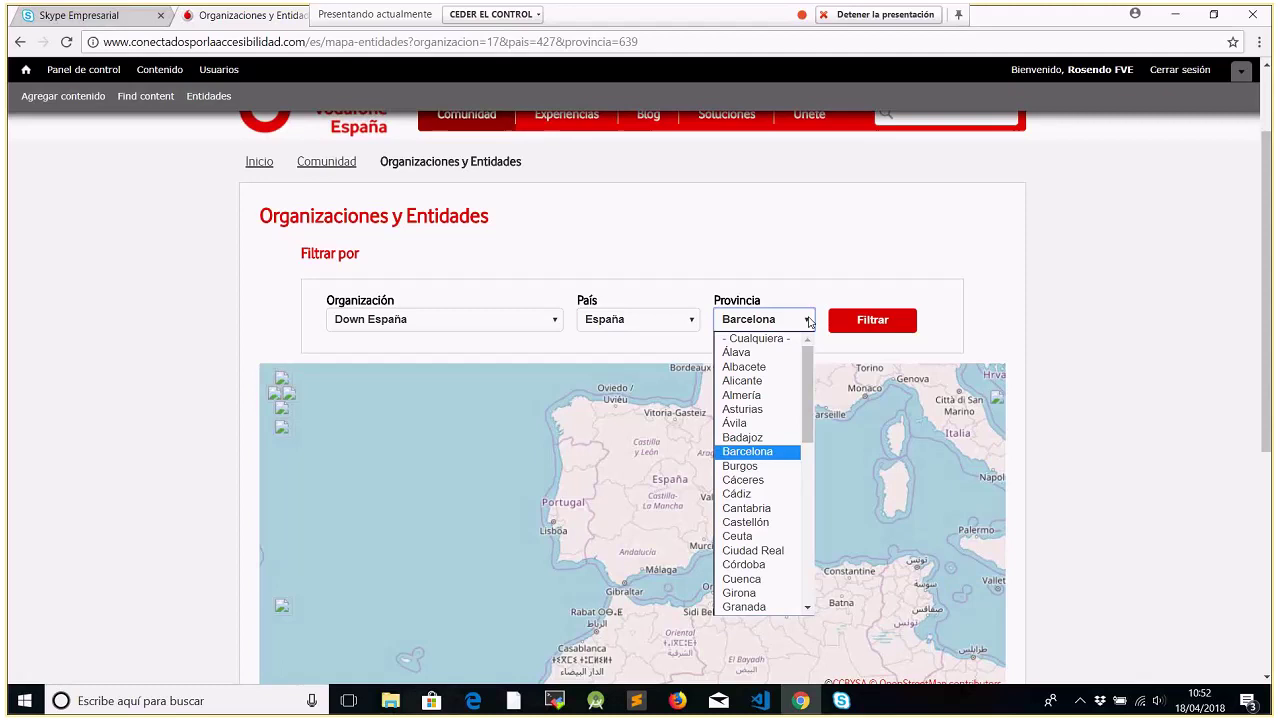
drag(807, 423, 807, 518)
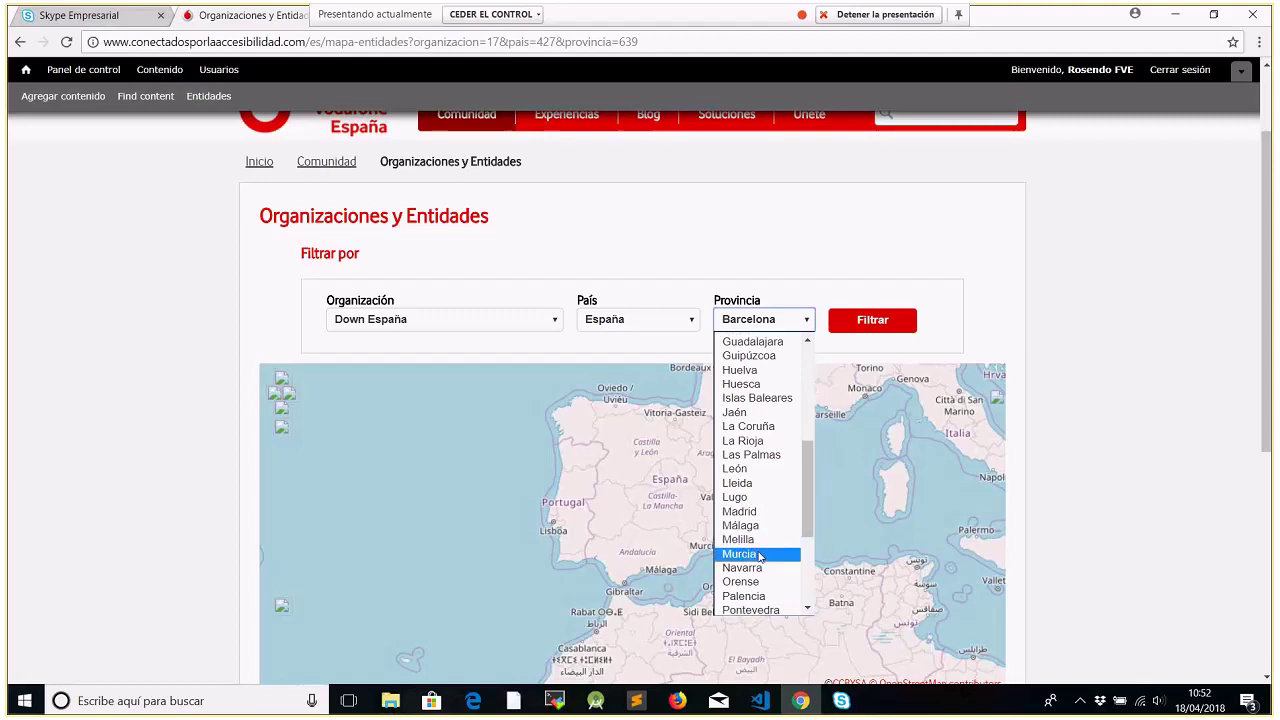
click(760, 556)
click(867, 321)
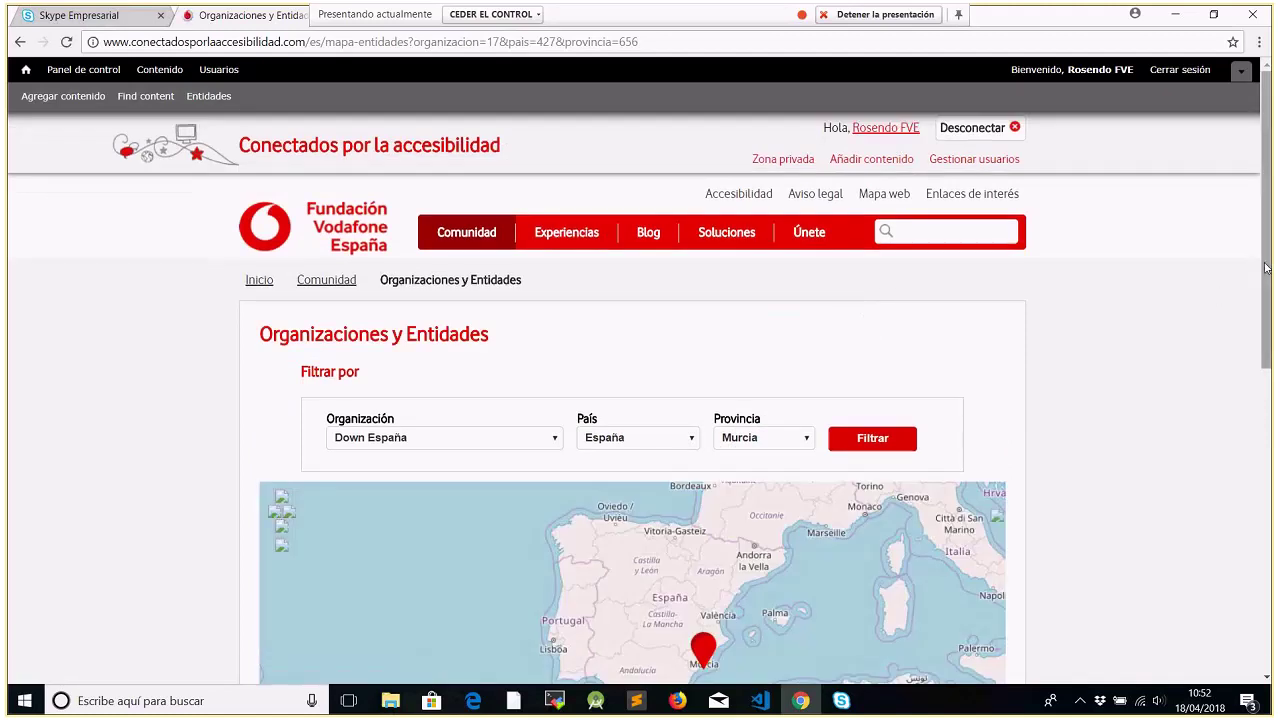
scroll(1265, 267, down, 2)
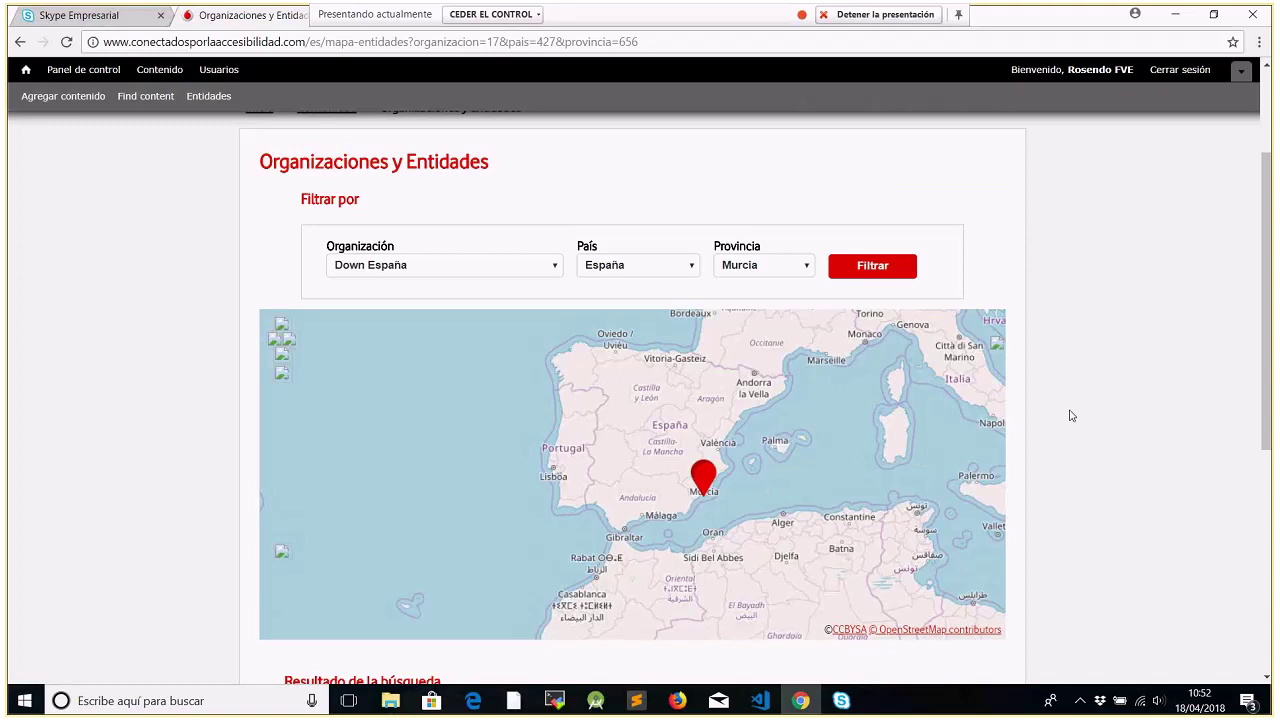
scroll(1270, 480, down, 2)
drag(1270, 480, 1255, 312)
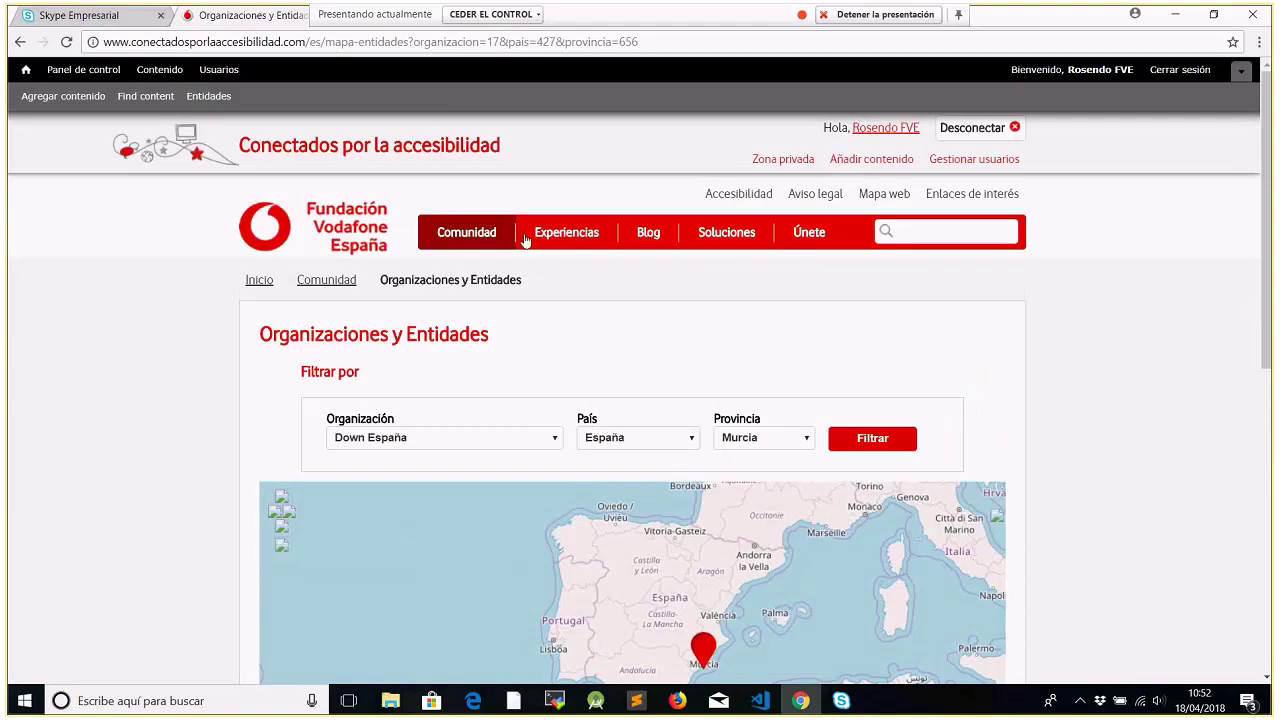
mouse_move(445, 235)
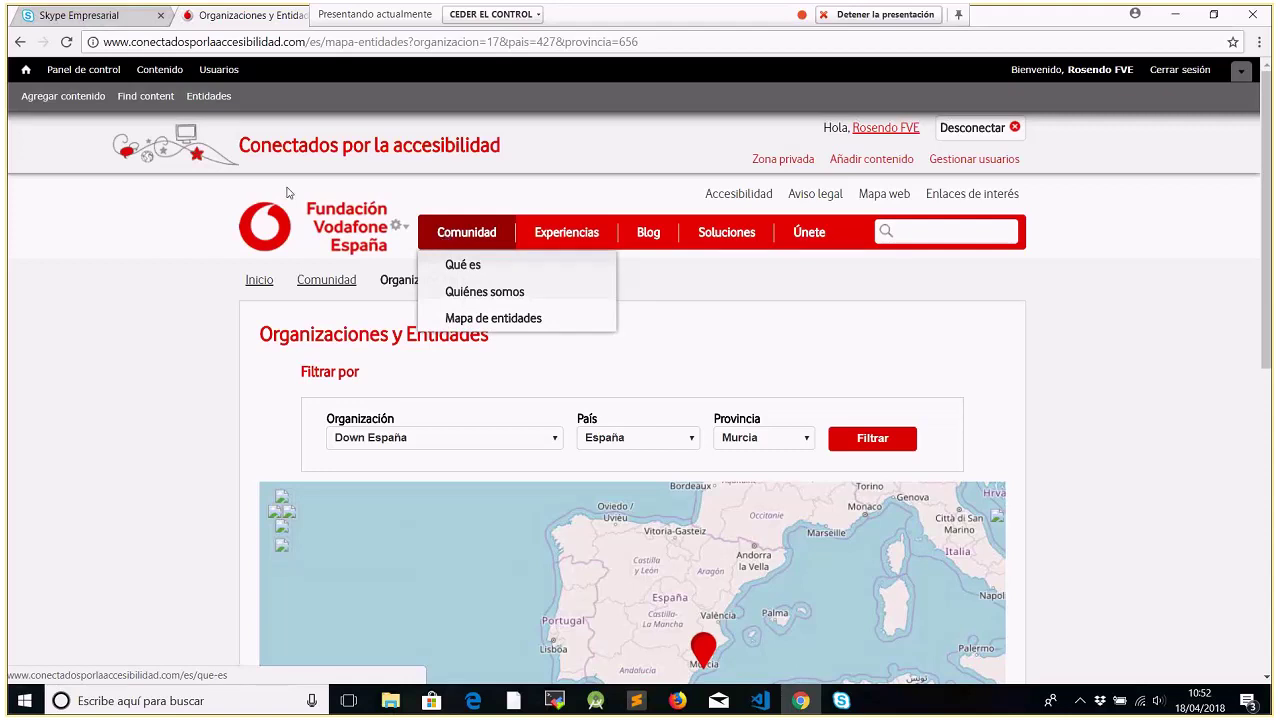
From the Entidades term list, start a new Organizaciones y Entidades term
click(210, 96)
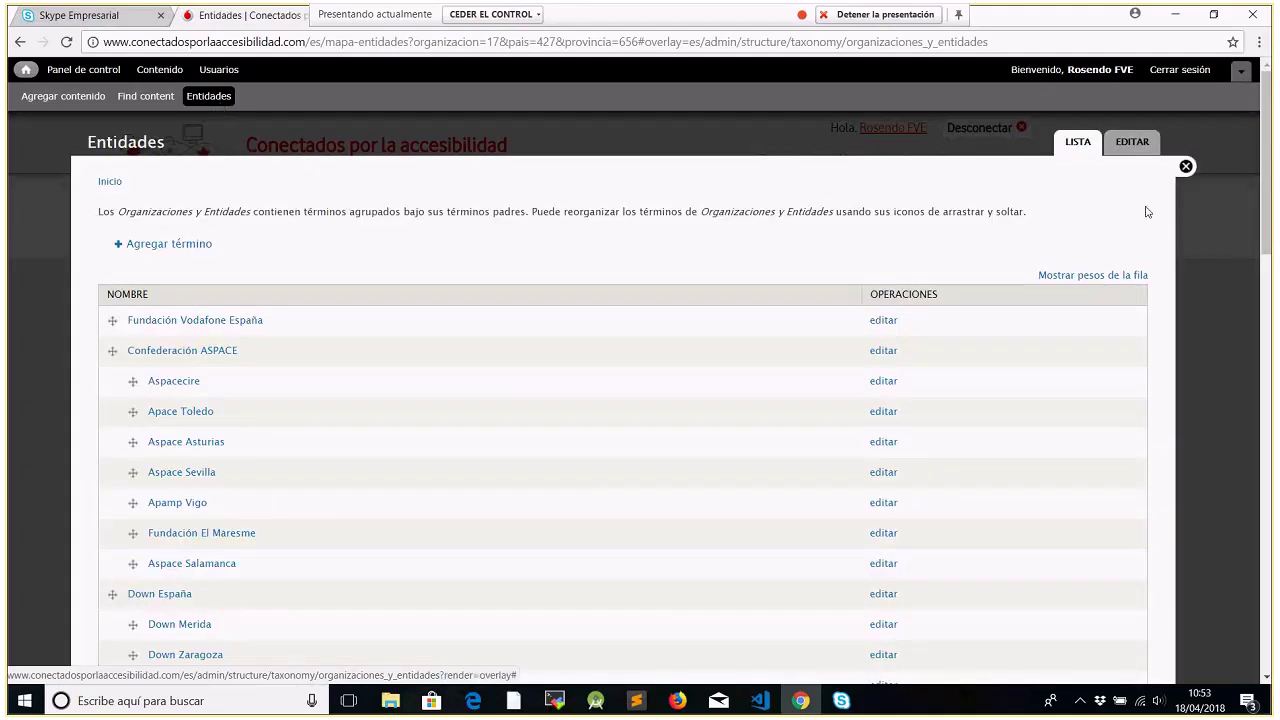
drag(1267, 247, 1263, 684)
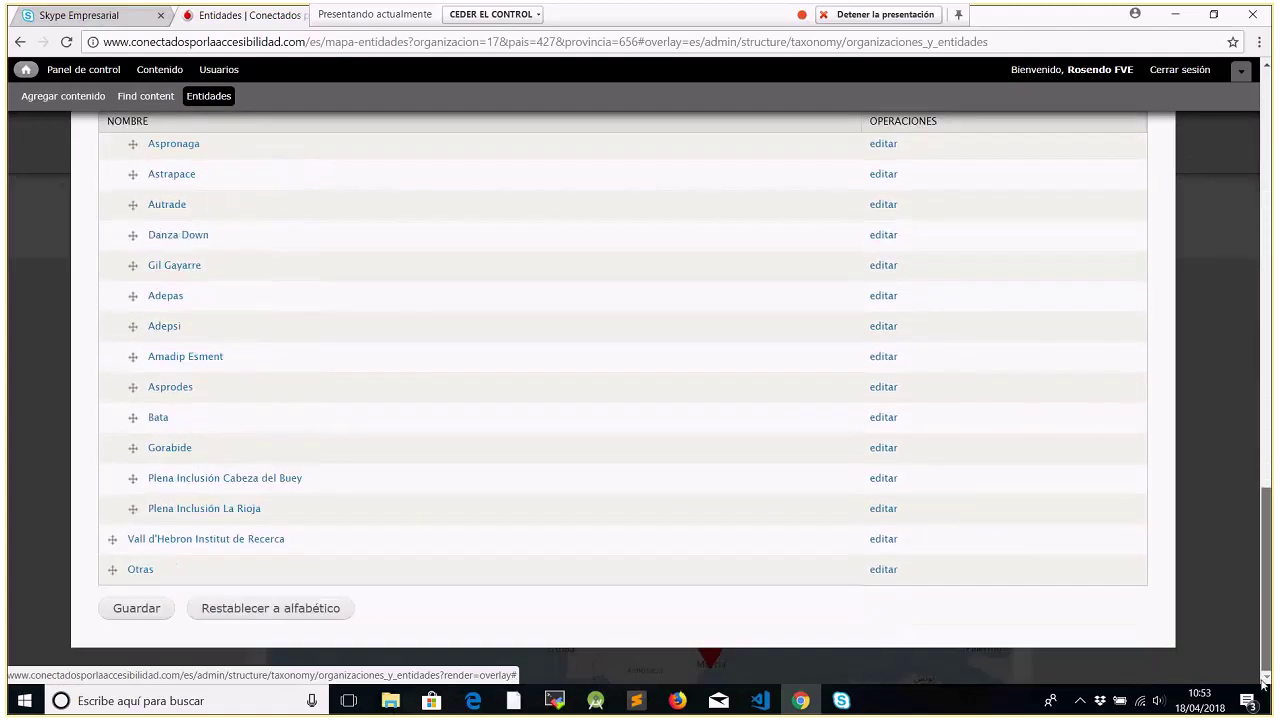
scroll(1228, 338, up, 15)
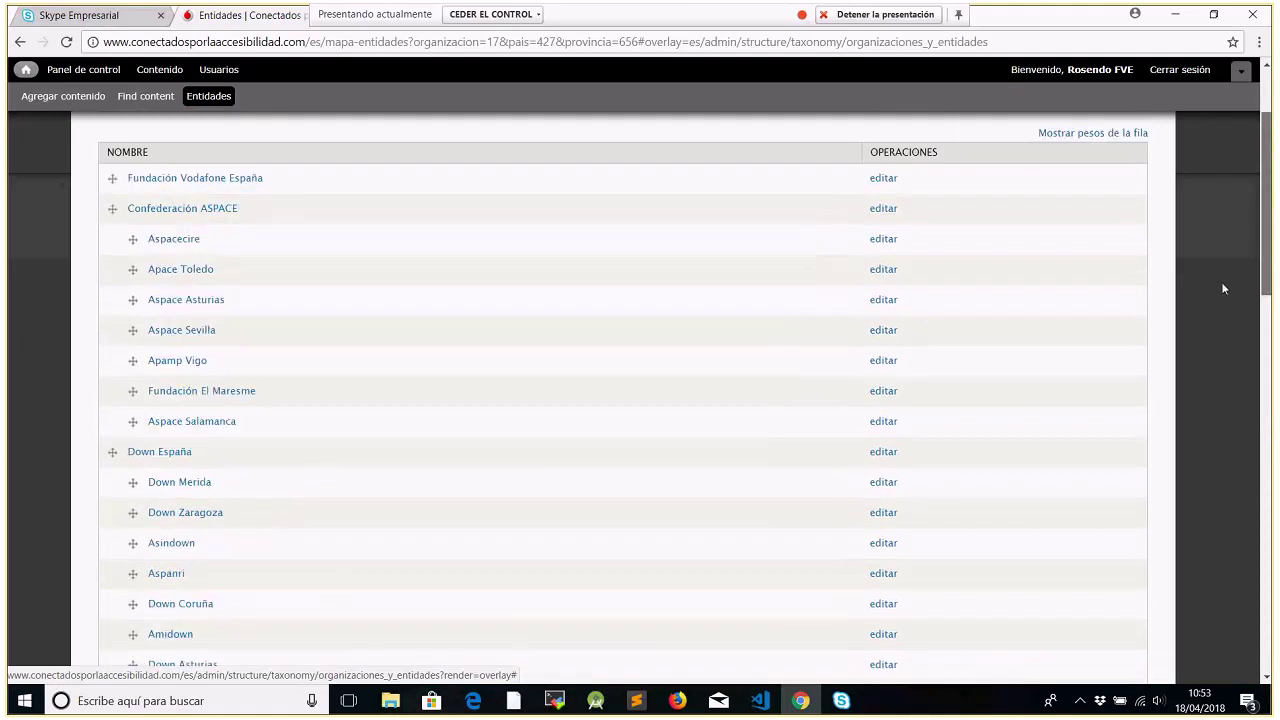
scroll(1220, 252, up, 2)
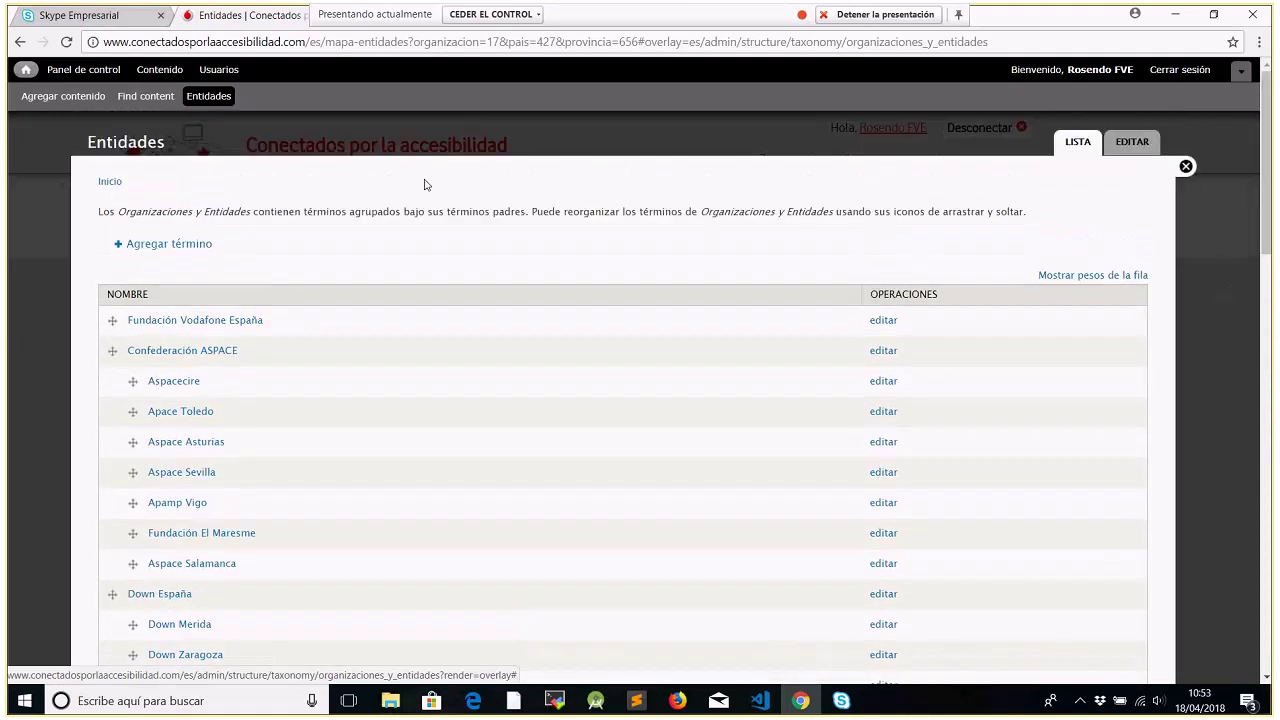
click(183, 250)
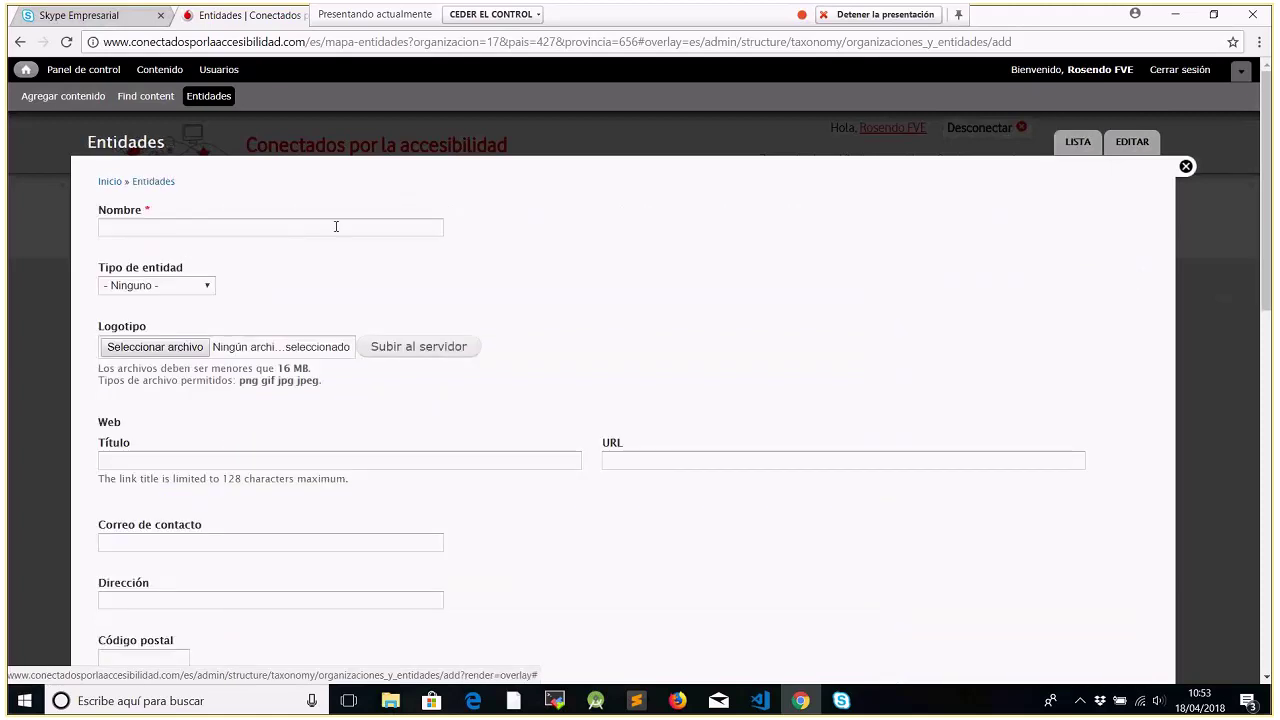
click(207, 287)
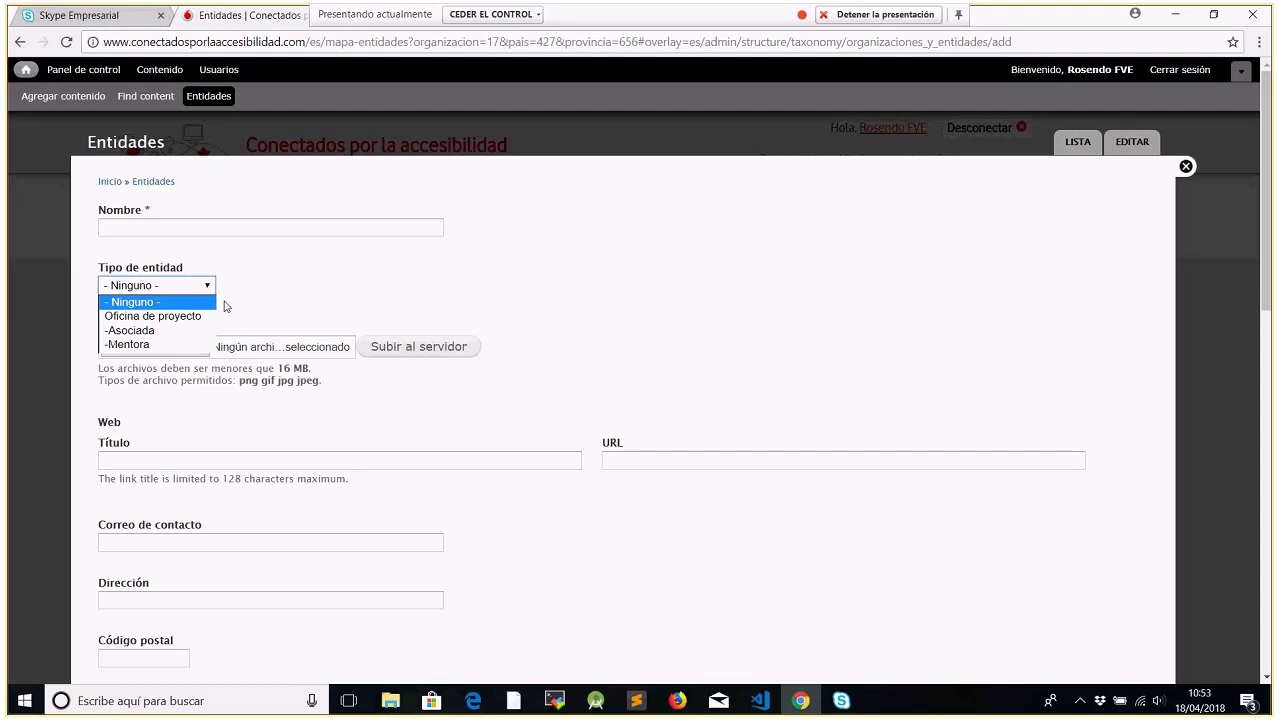
click(226, 306)
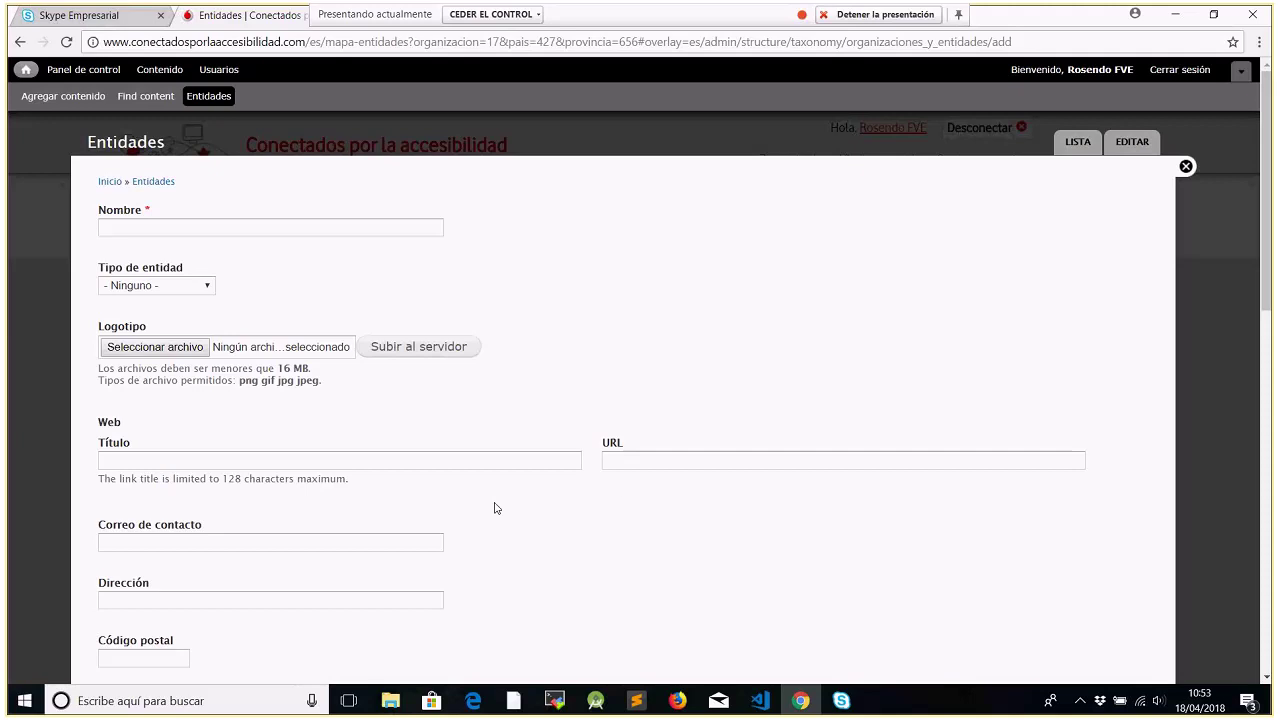
click(665, 461)
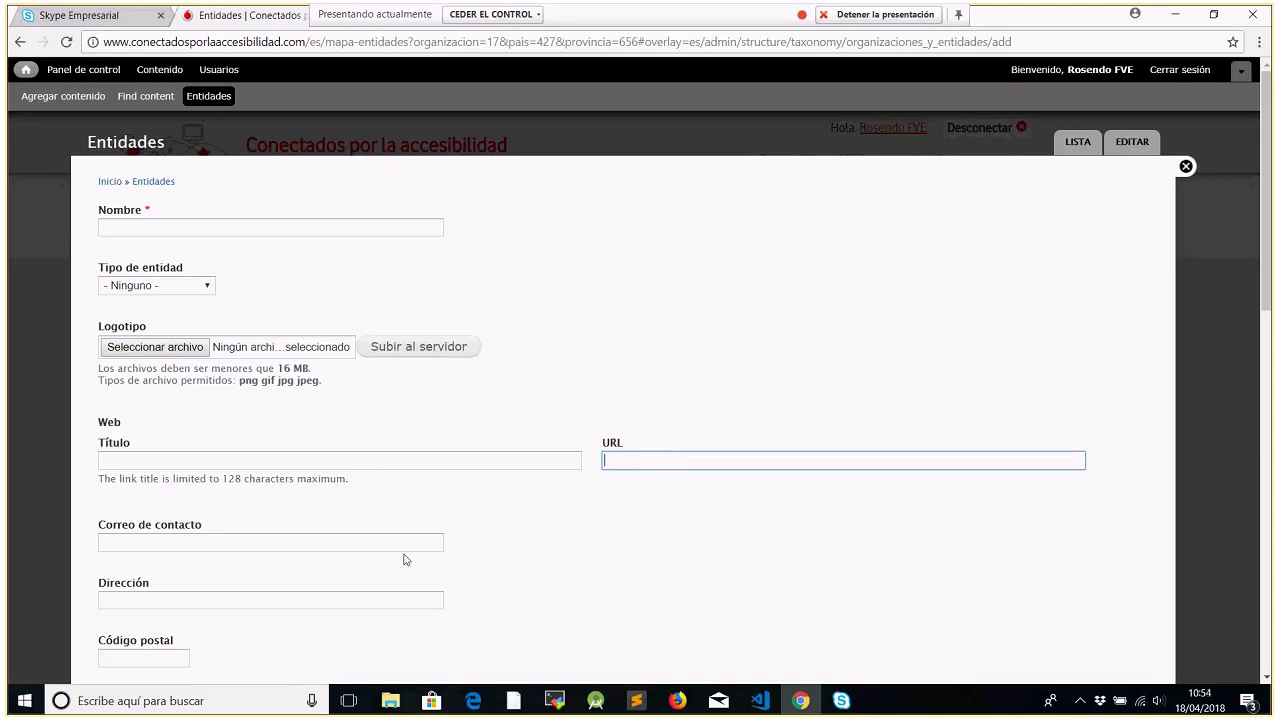
drag(1270, 295, 1263, 384)
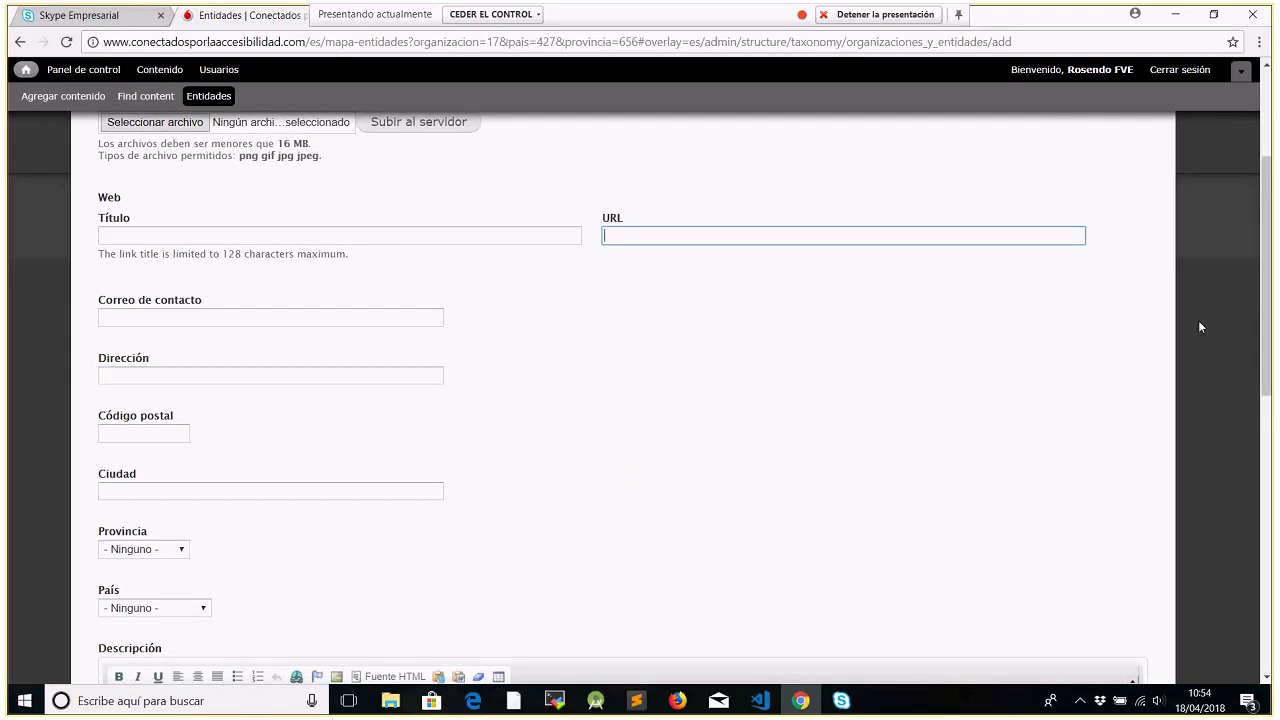
drag(1268, 316, 1272, 378)
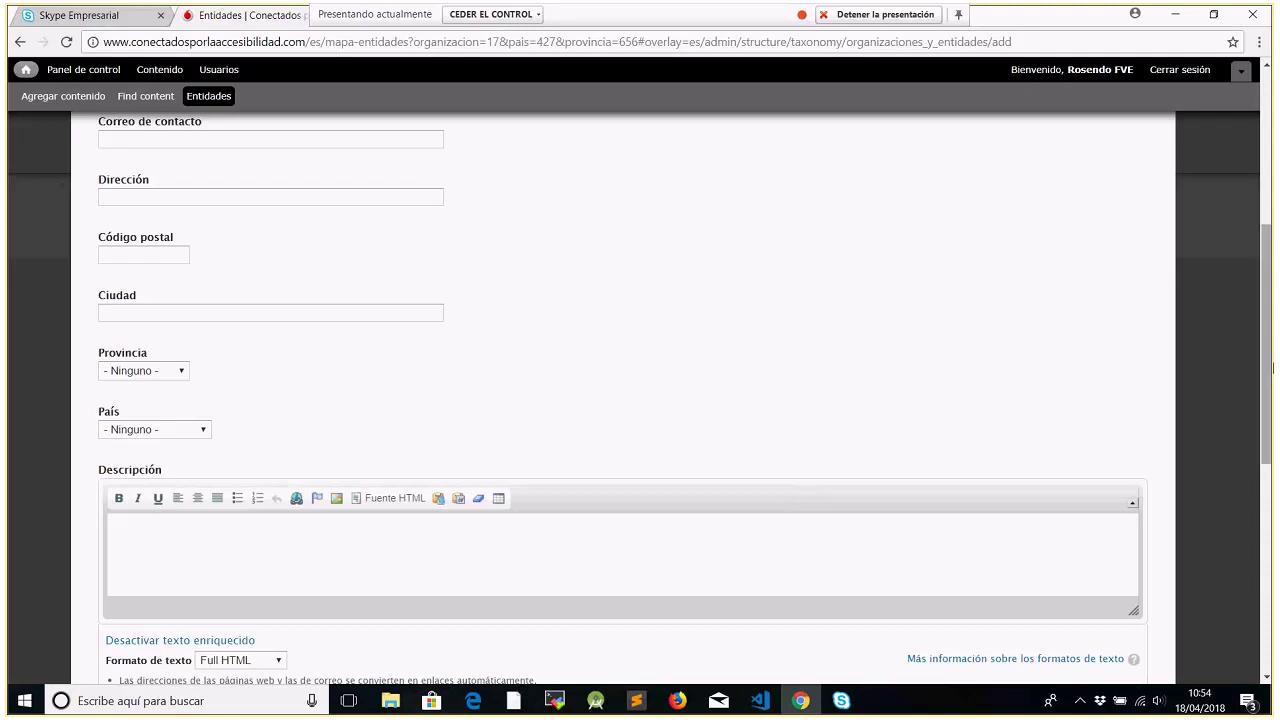
drag(1267, 348, 1262, 525)
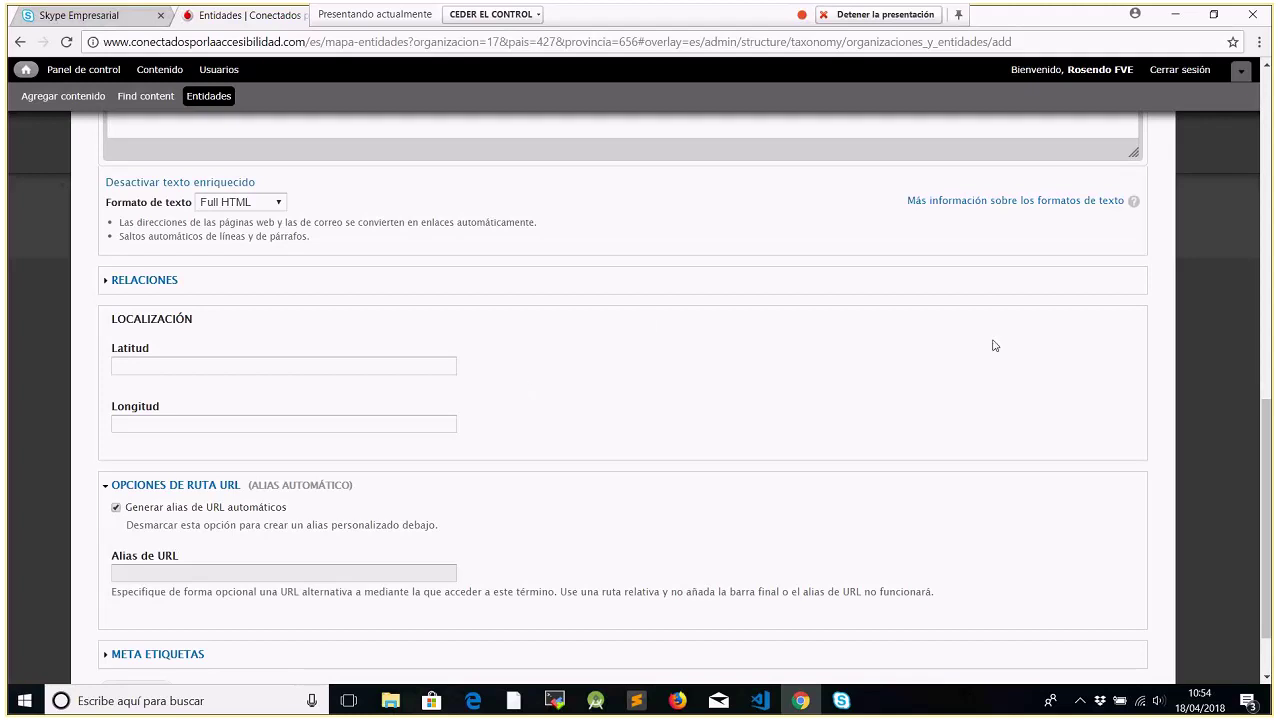
drag(1268, 470, 1268, 503)
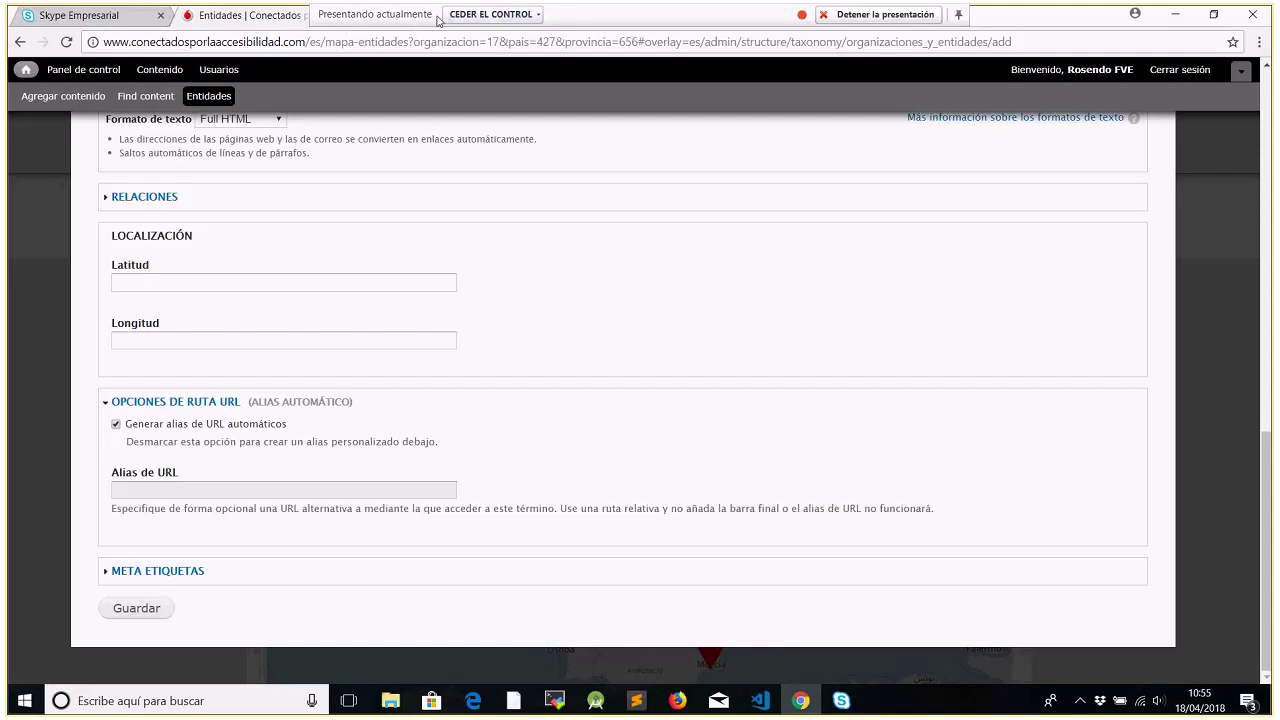
click(490, 14)
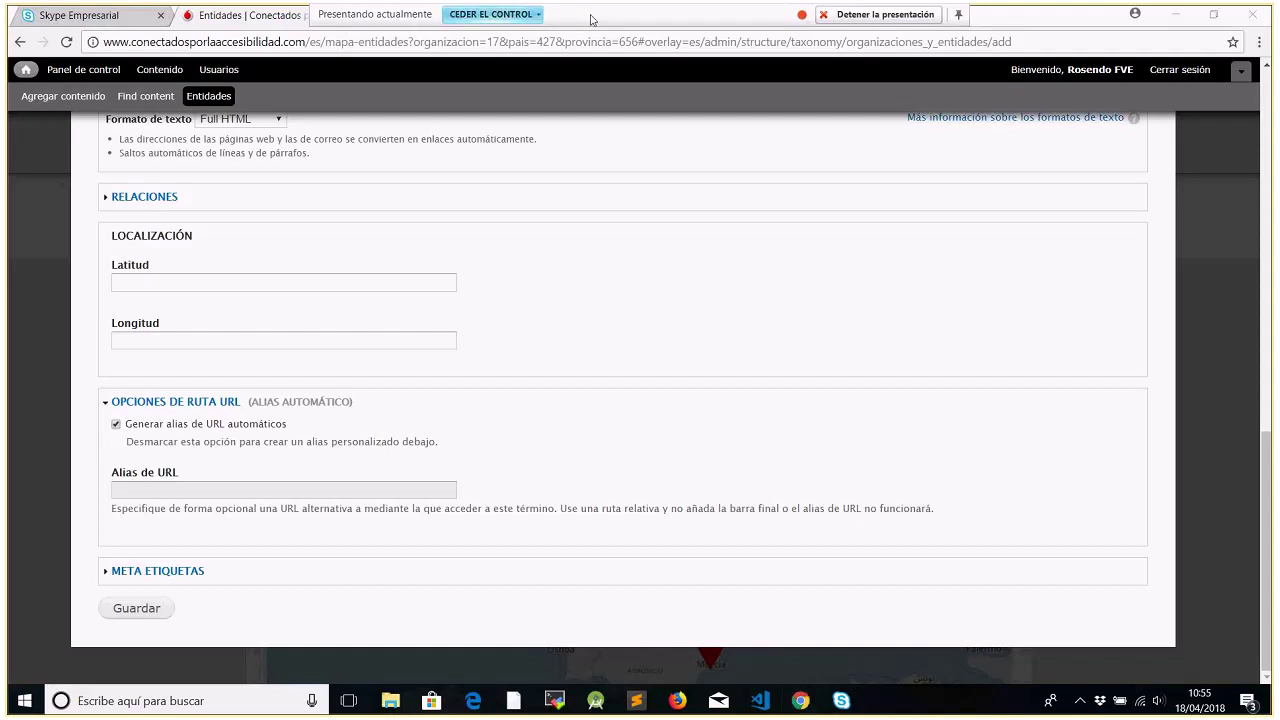
Bring up the Entidades tab's context menu to add a new tab beside the term form
right_click(478, 200)
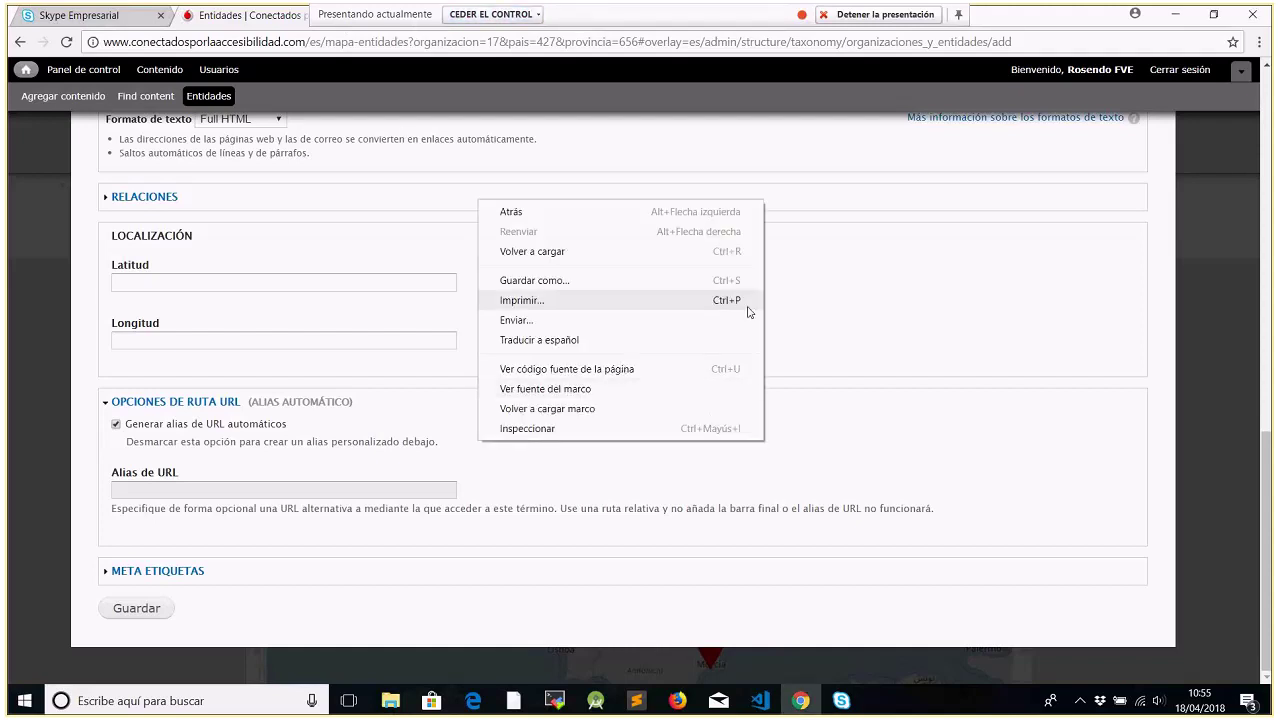
click(870, 317)
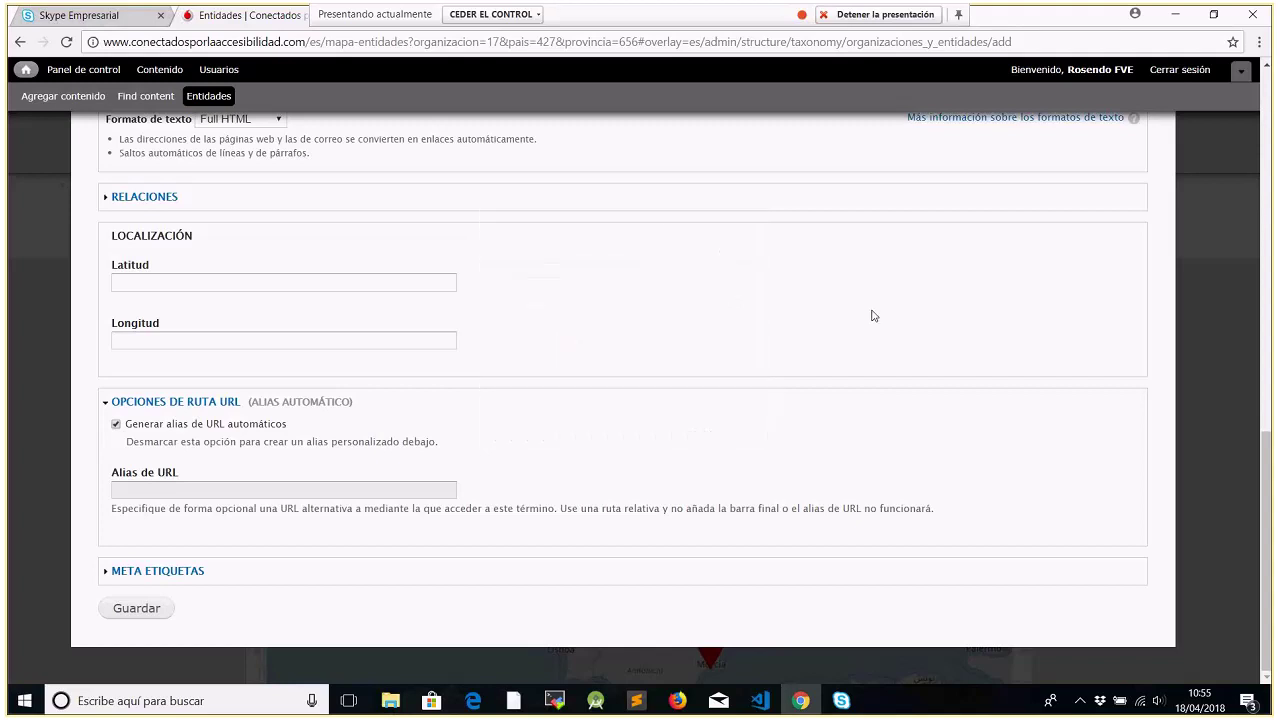
click(800, 707)
click(800, 707)
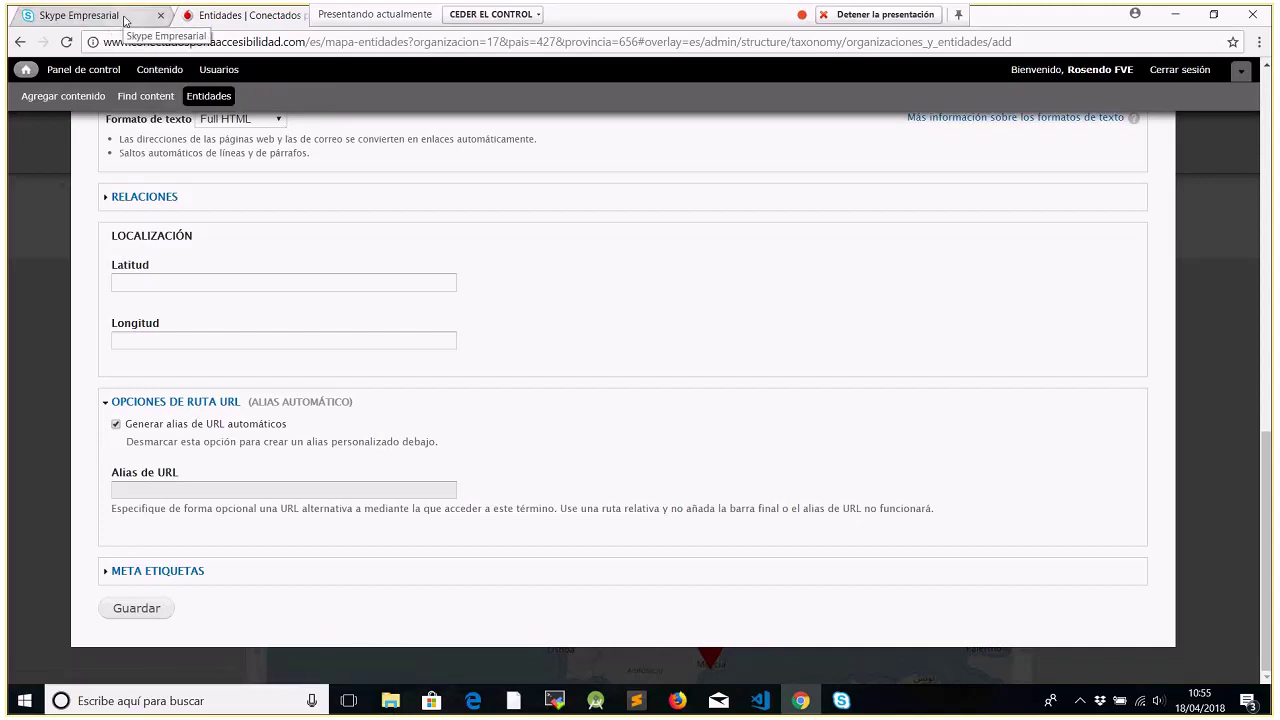
right_click(256, 22)
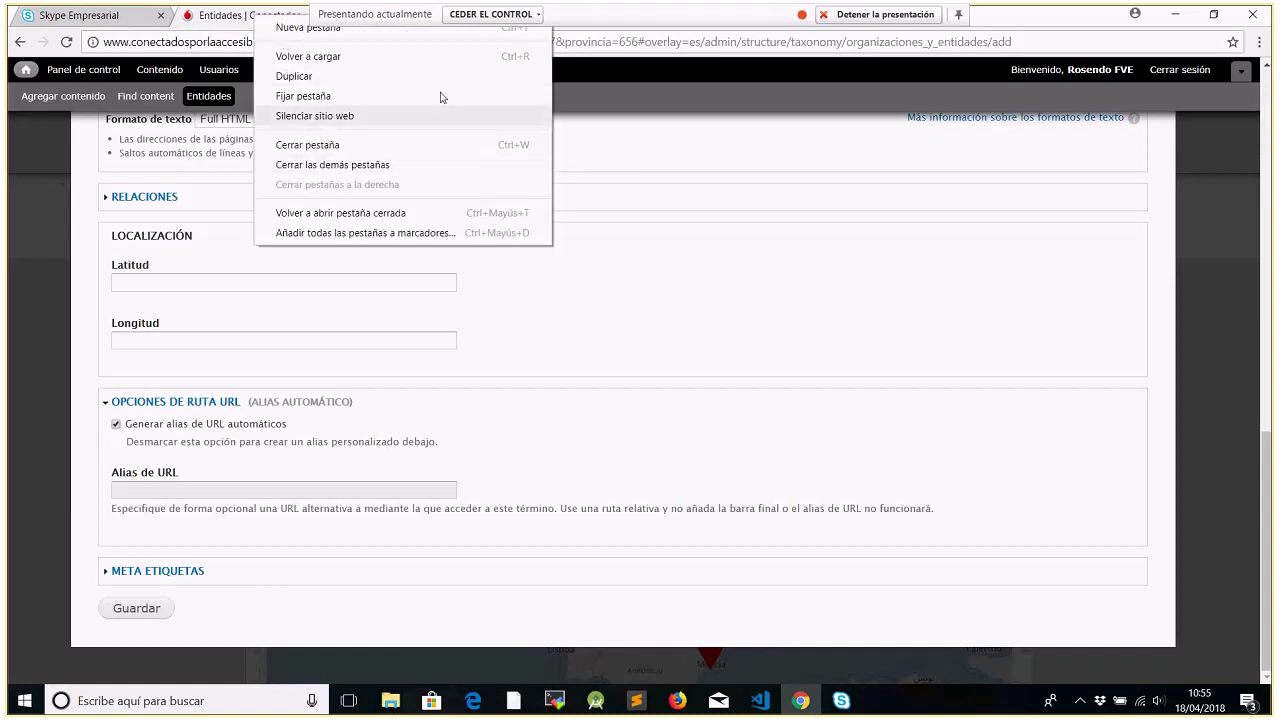
key(Escape)
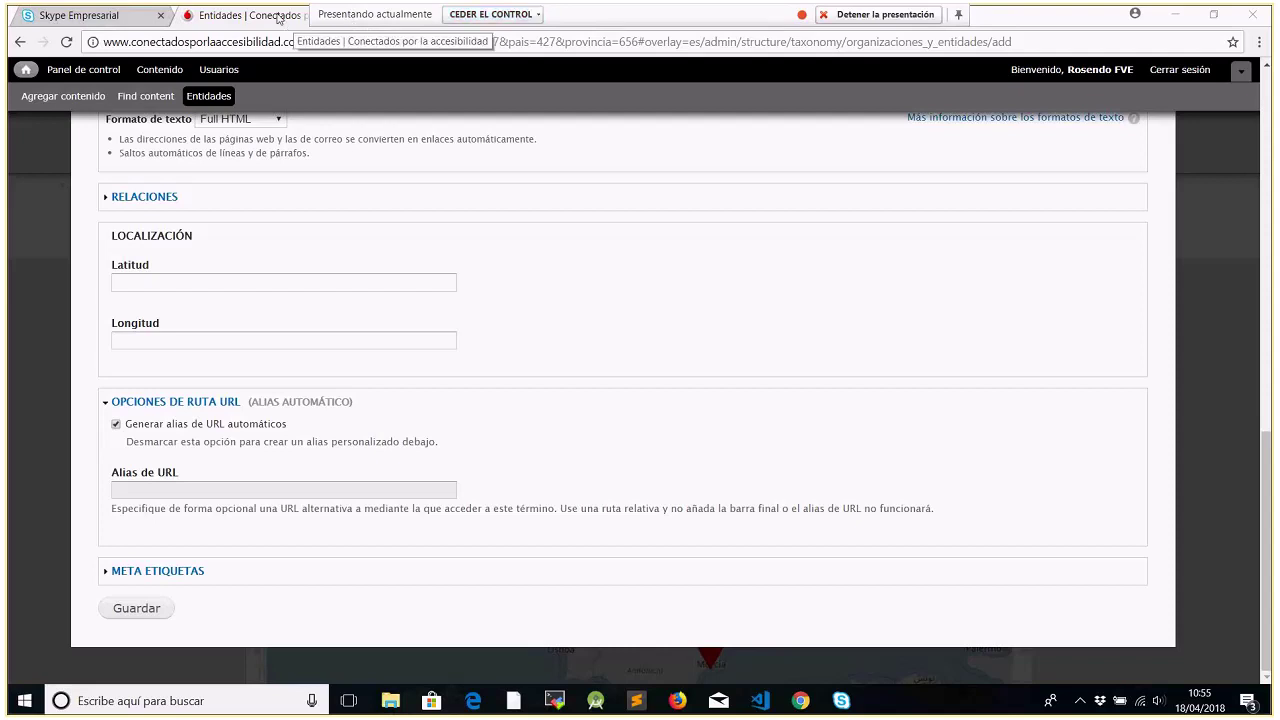
right_click(278, 19)
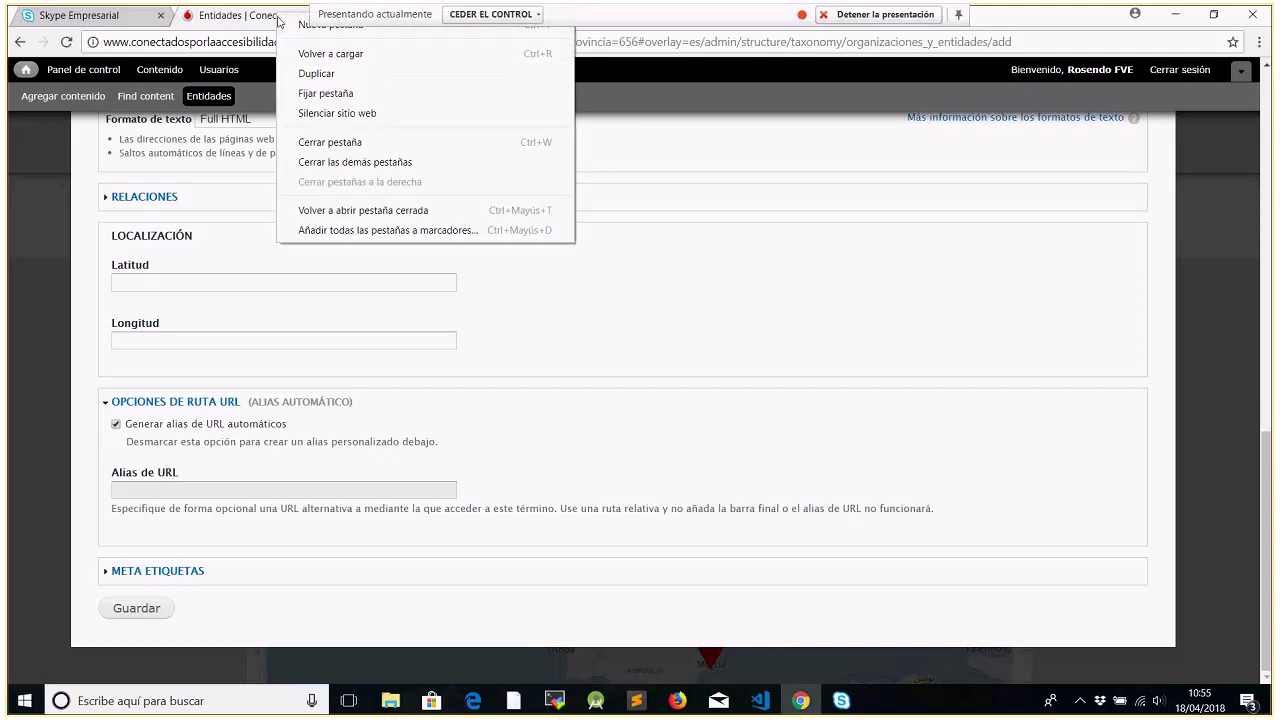
In a new tab, Google 'Fundown', visit fundown.org, then return to the results
click(293, 26)
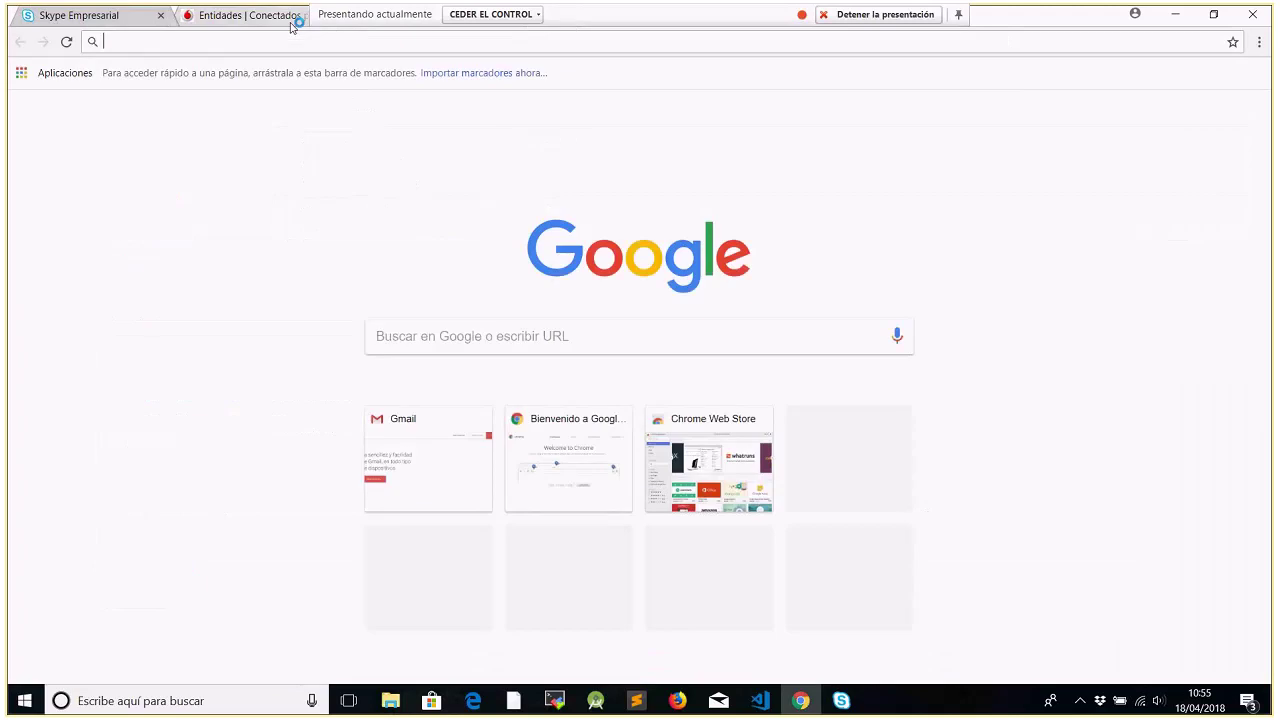
click(427, 334)
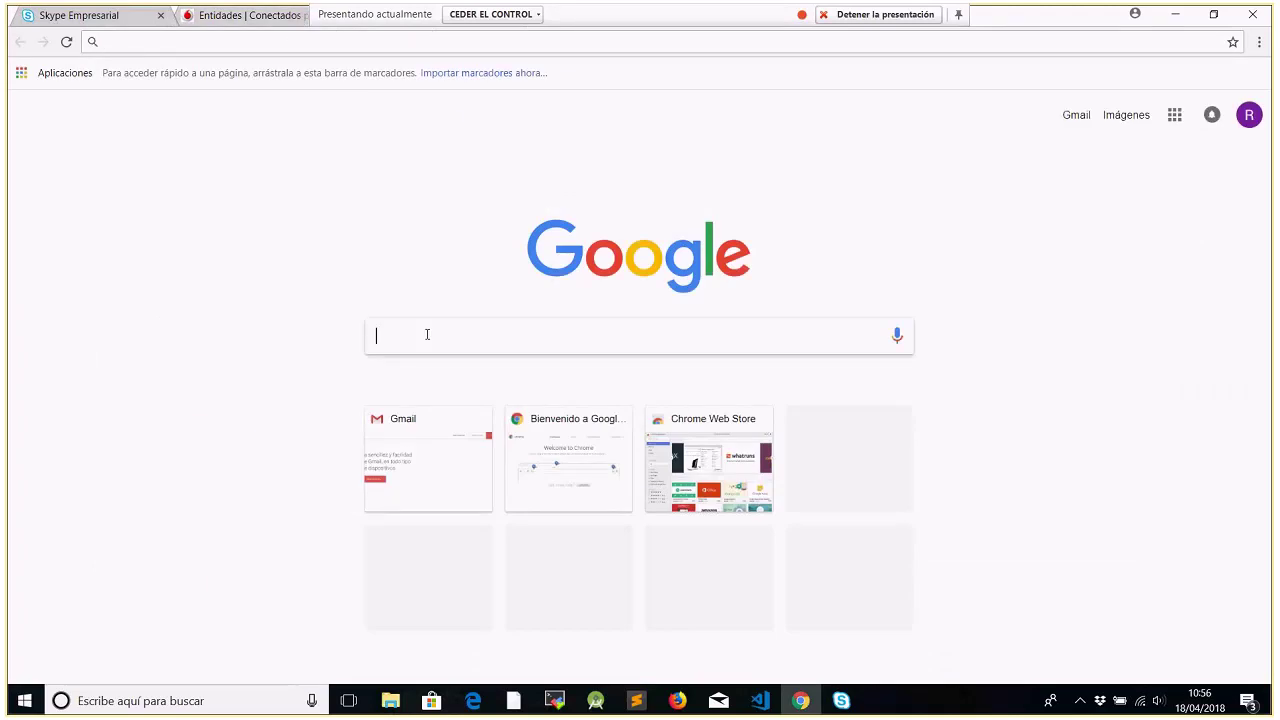
text(Fundow)
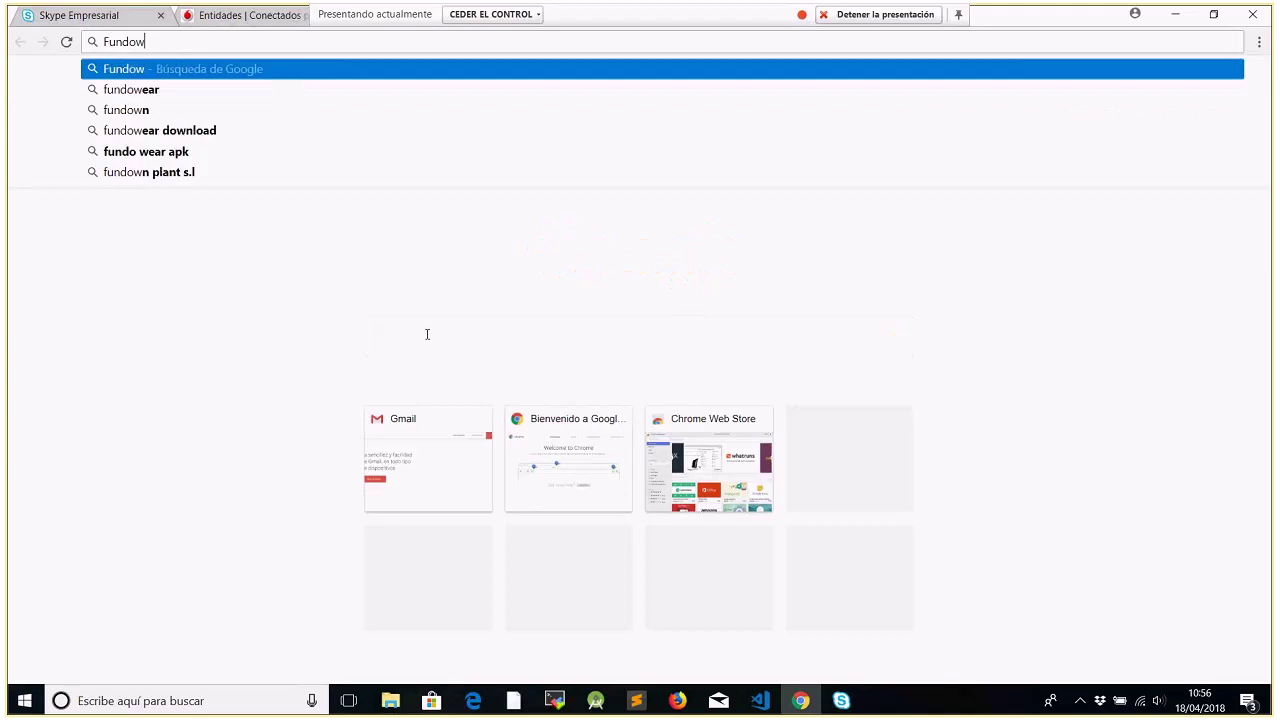
text(n)
key(Return)
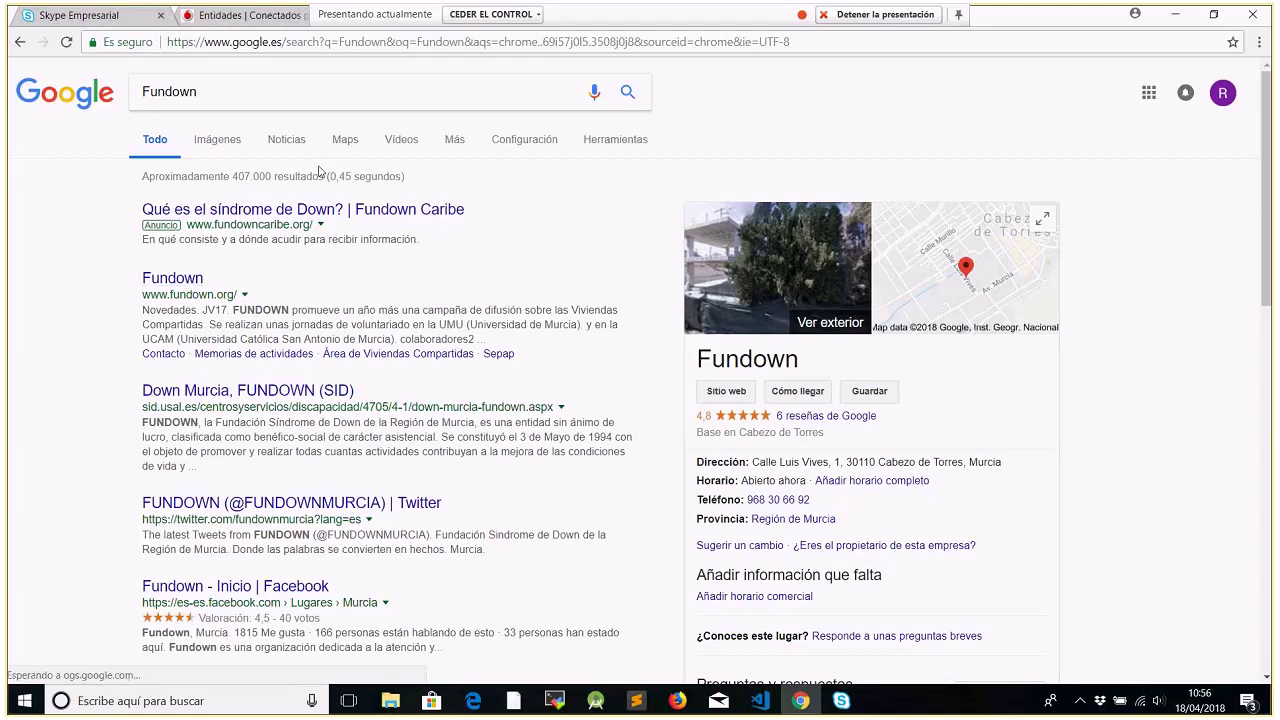
click(184, 283)
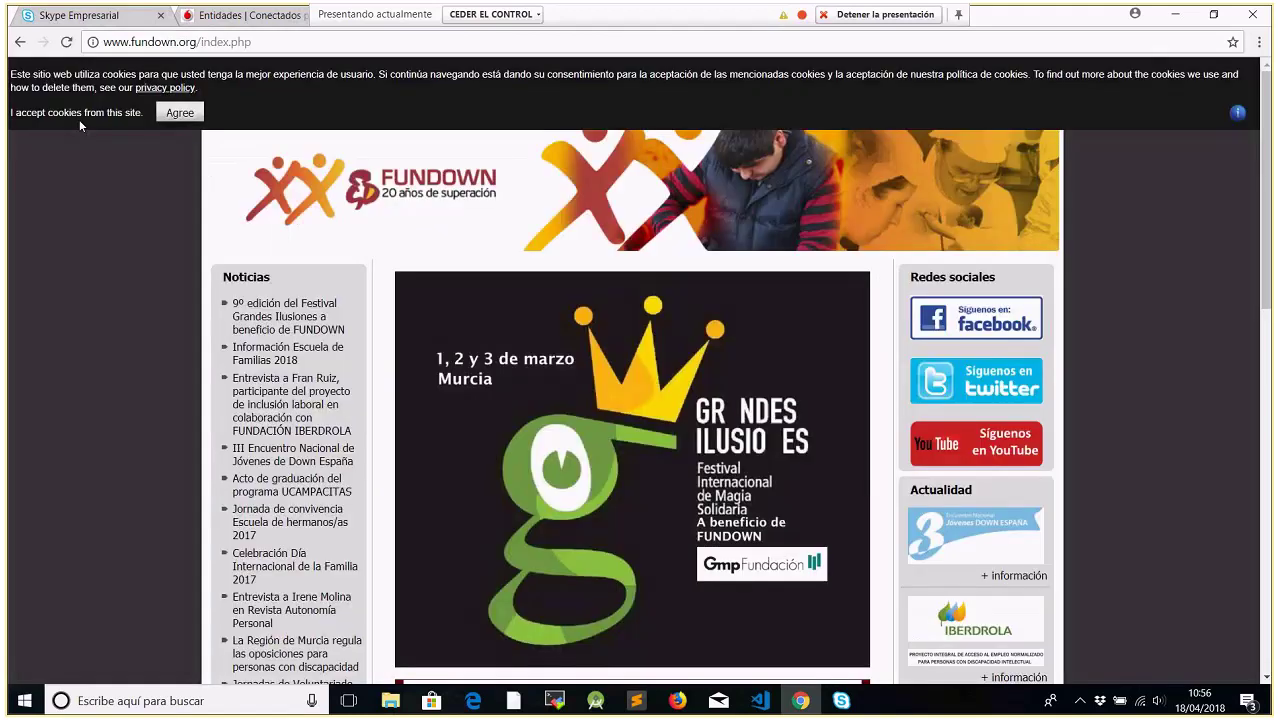
click(19, 42)
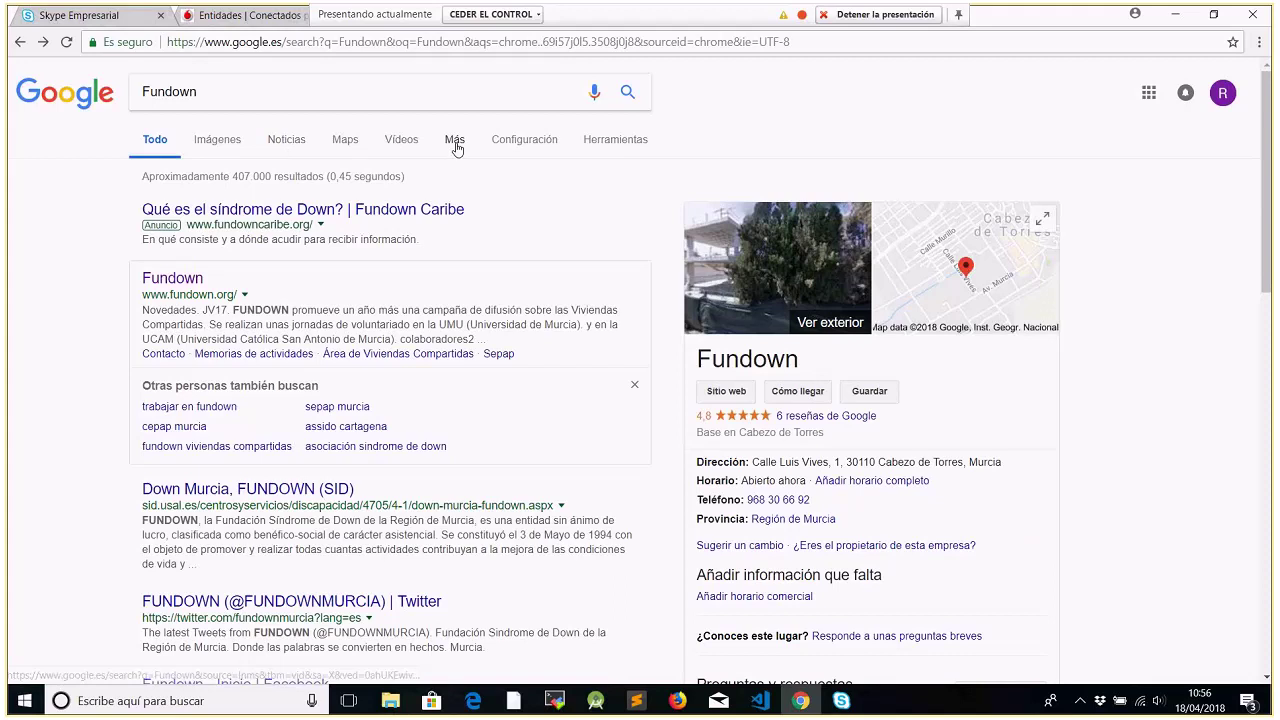
Use '¿Qué hay aquí?' on Fundown's map pin and open its full coordinates
click(345, 140)
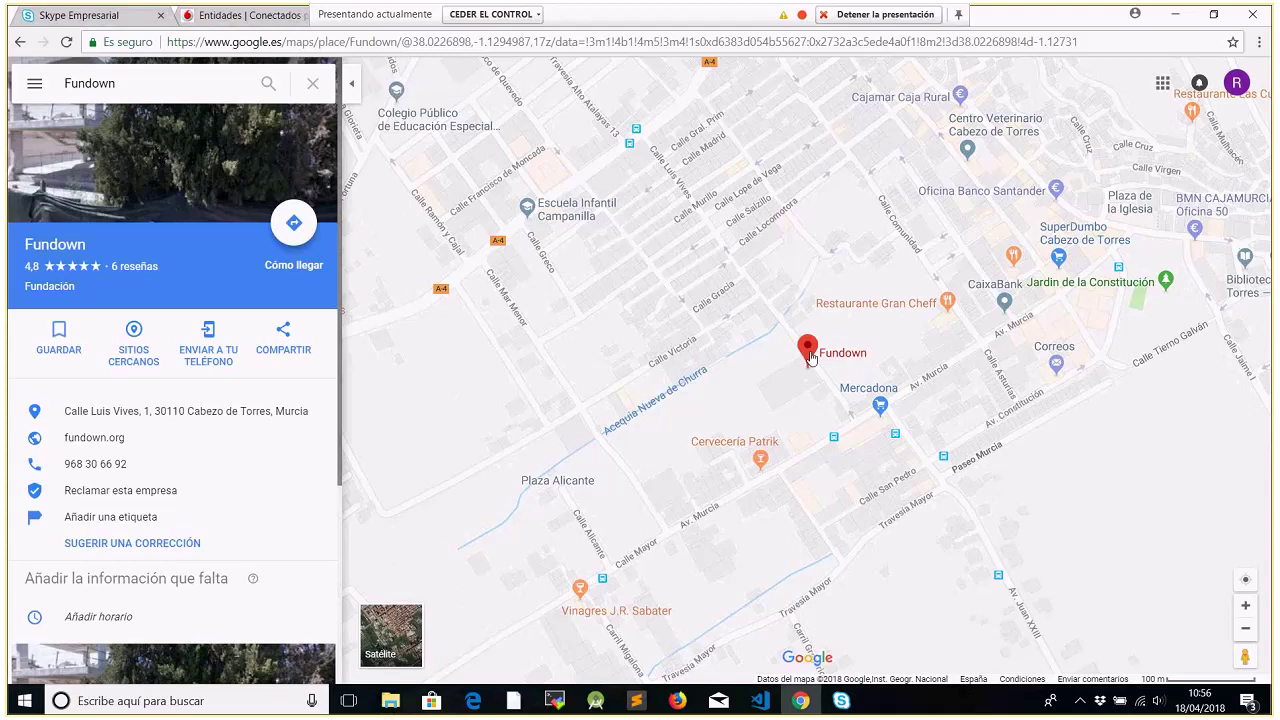
right_click(810, 357)
click(840, 408)
click(815, 355)
mouse_move(810, 356)
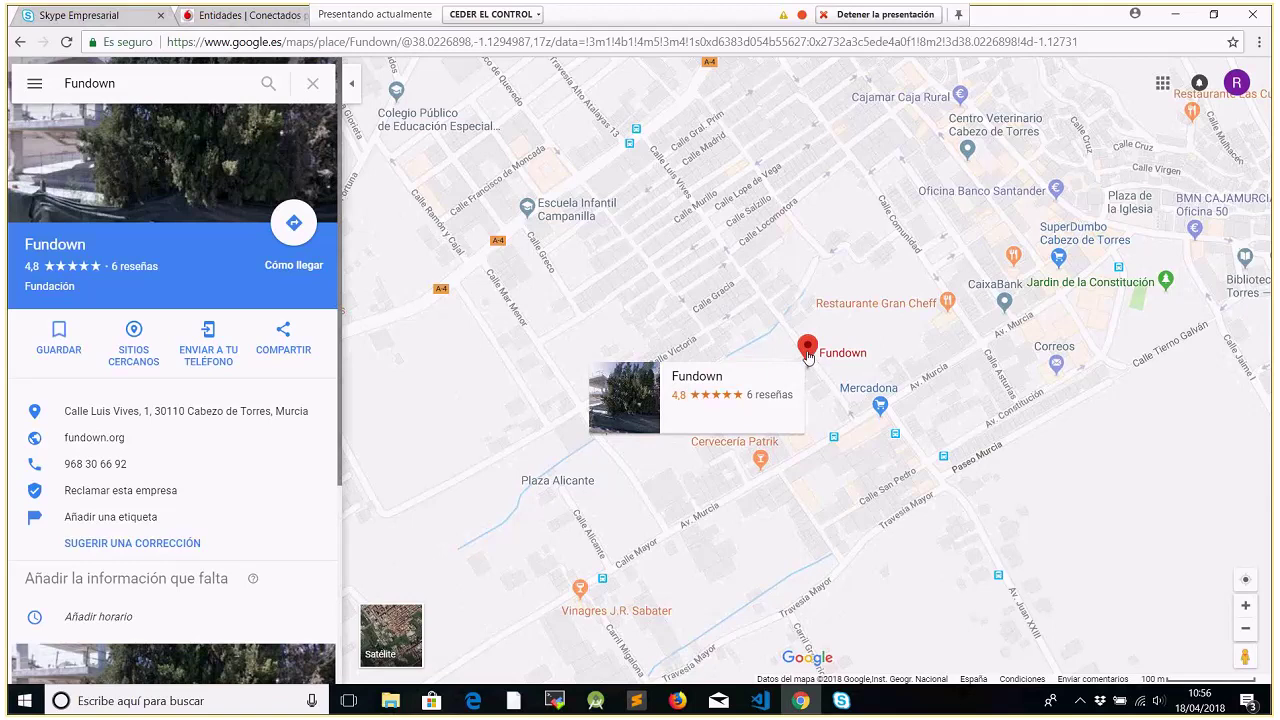
right_click(808, 357)
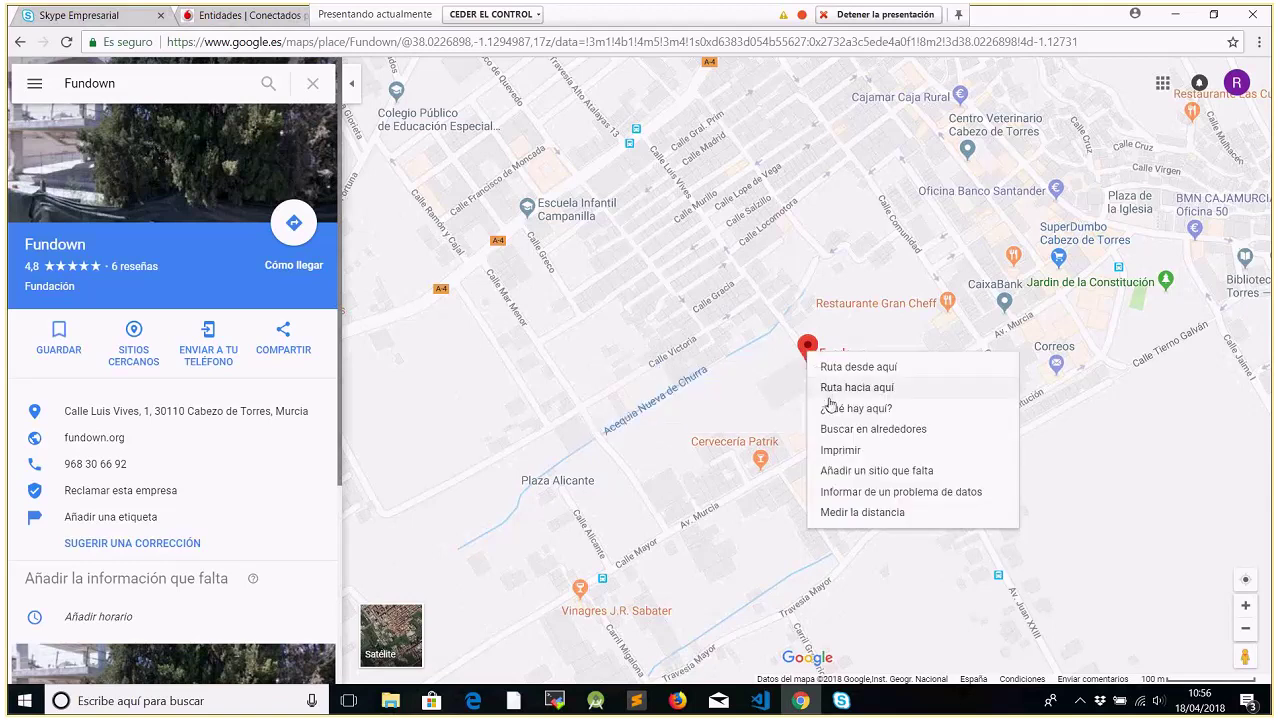
click(829, 409)
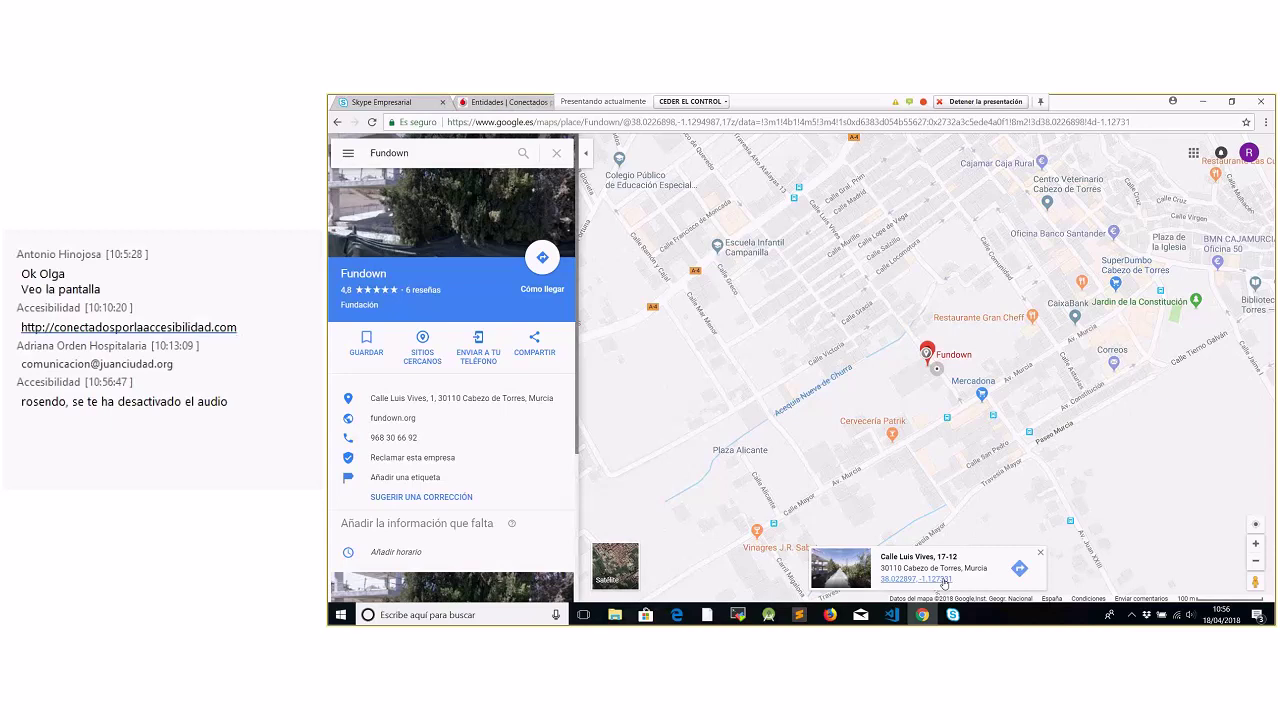
click(905, 580)
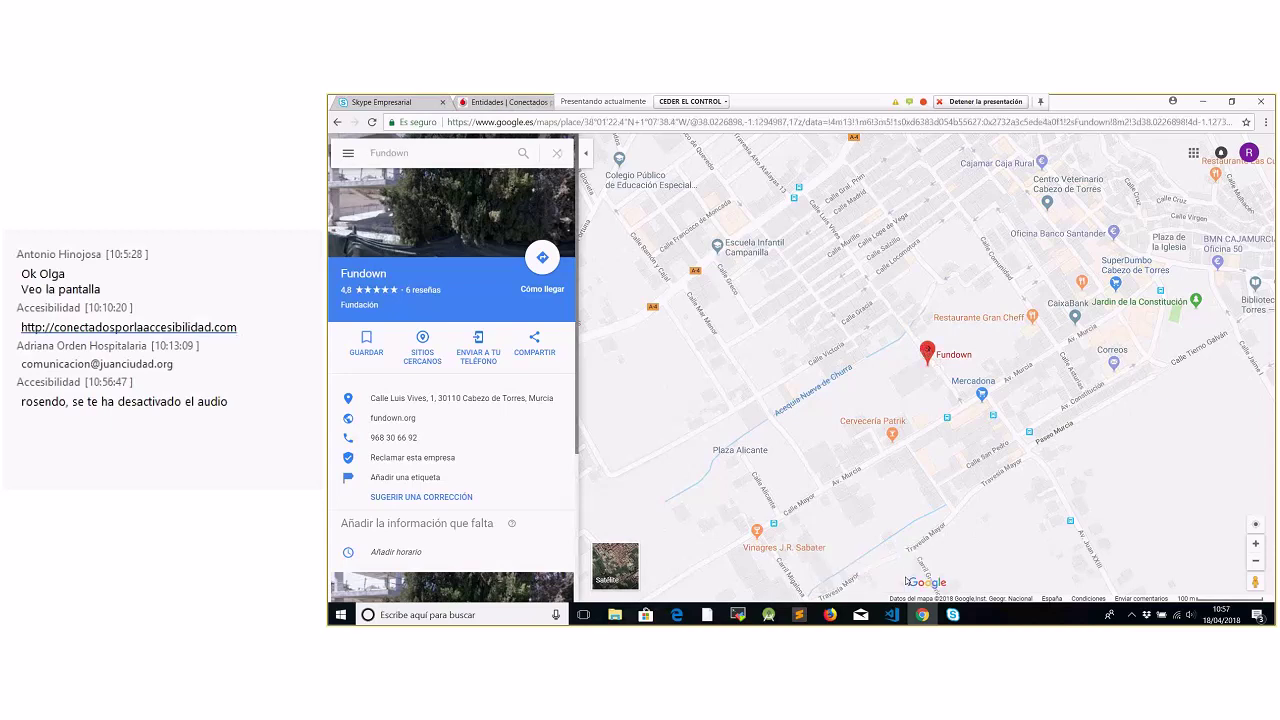
Zoom out and look up what is at the Fundown pin and nearby points
scroll(940, 378, down, 2)
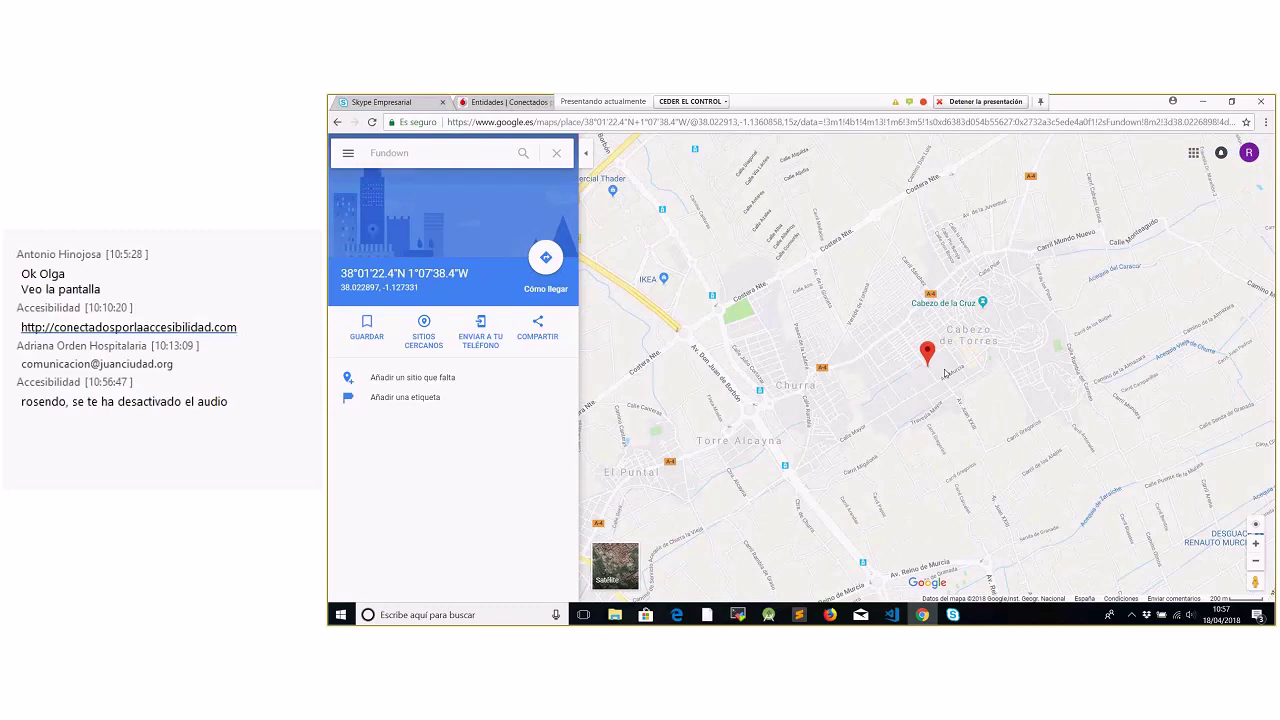
right_click(946, 372)
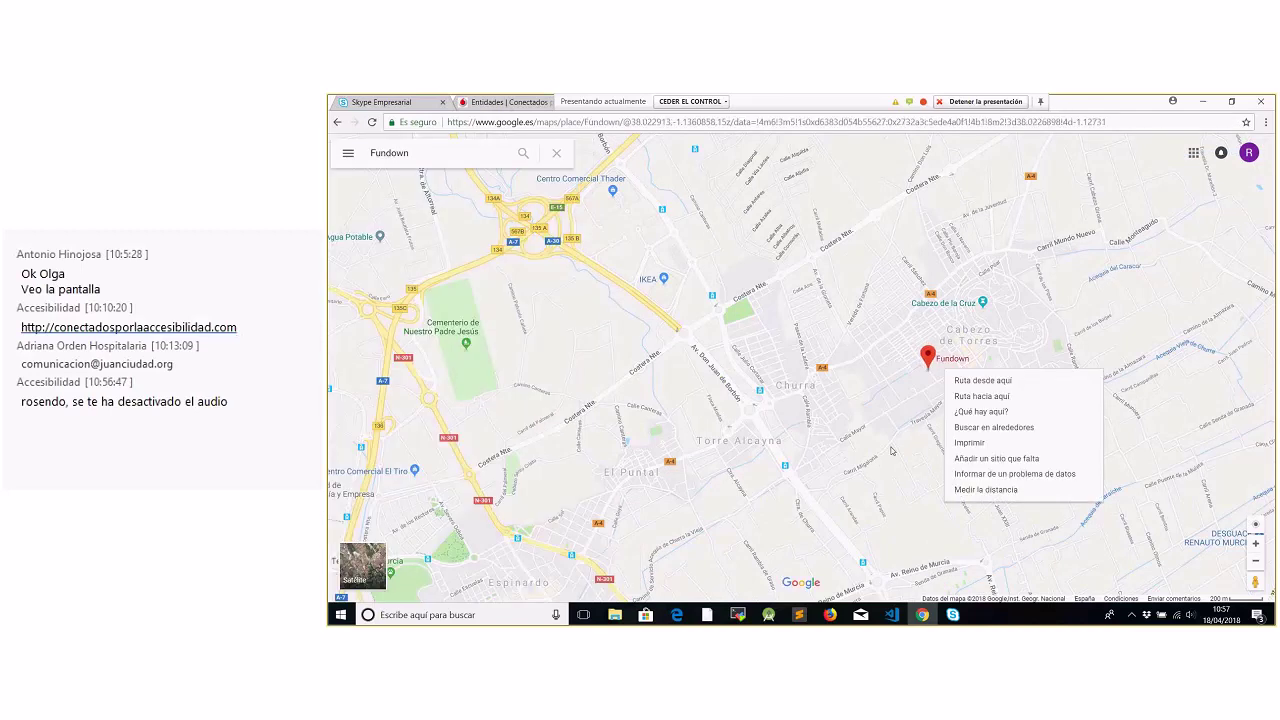
click(962, 412)
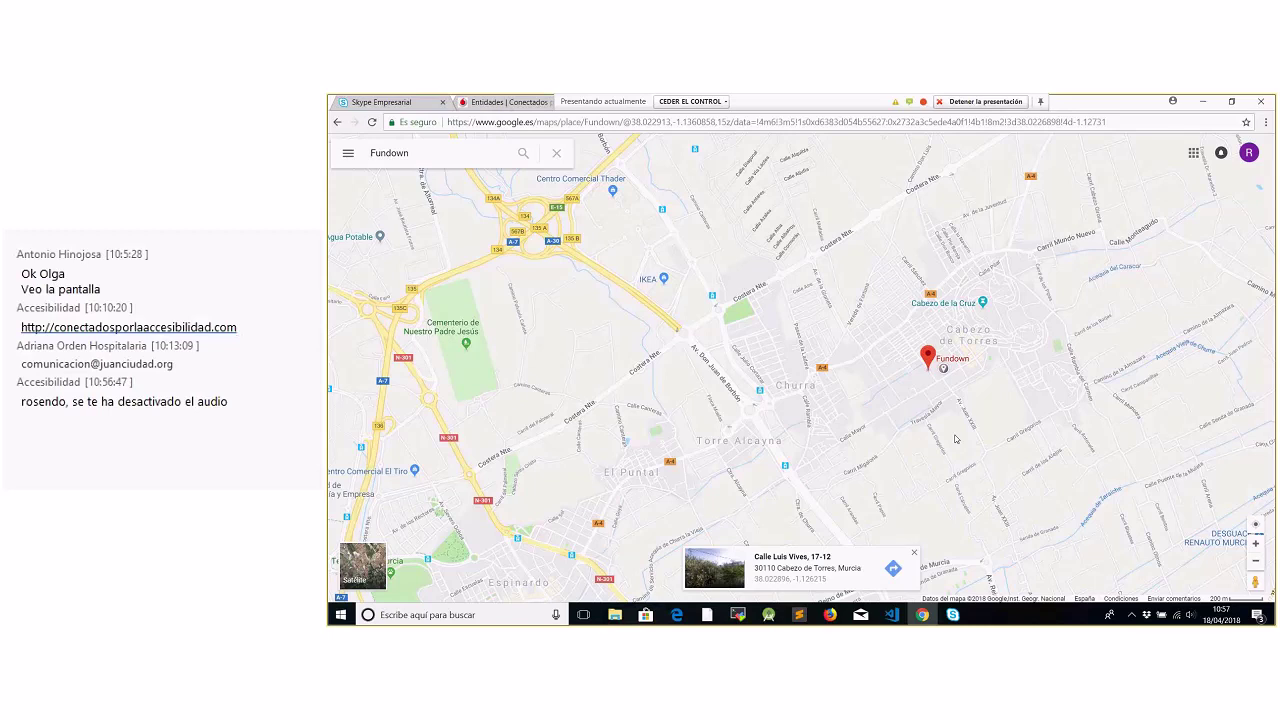
right_click(955, 438)
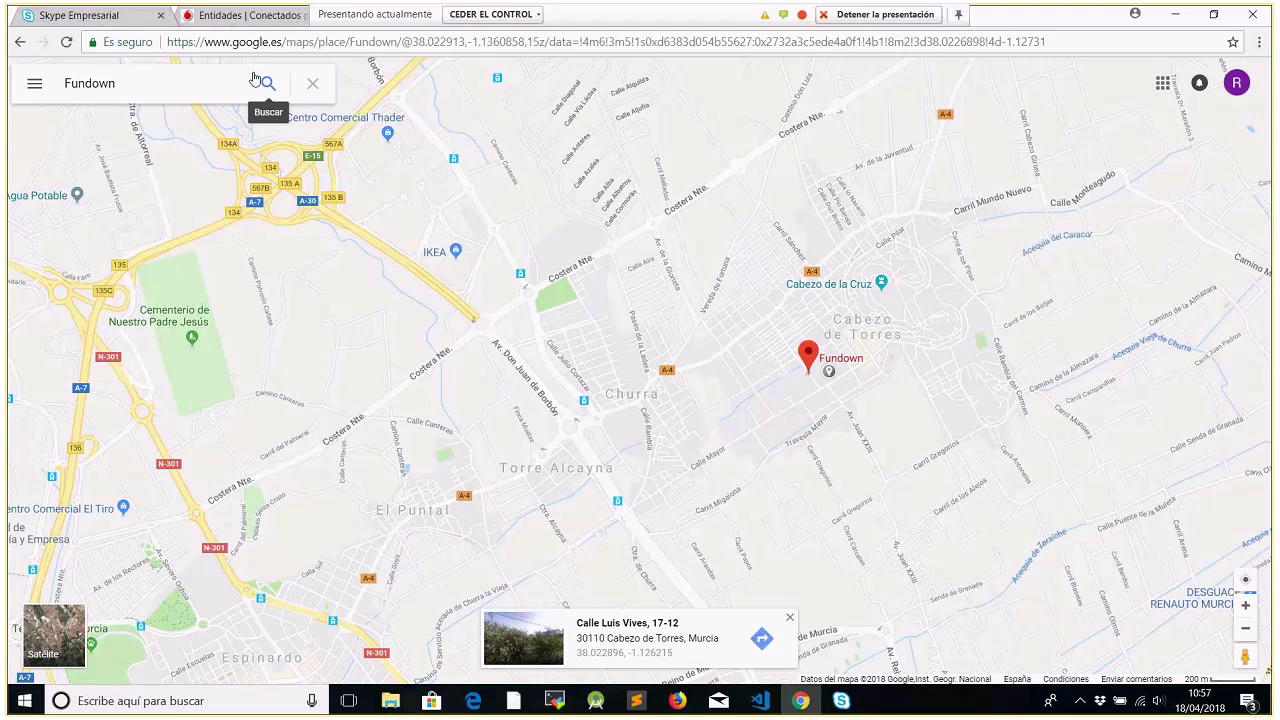
right_click(798, 296)
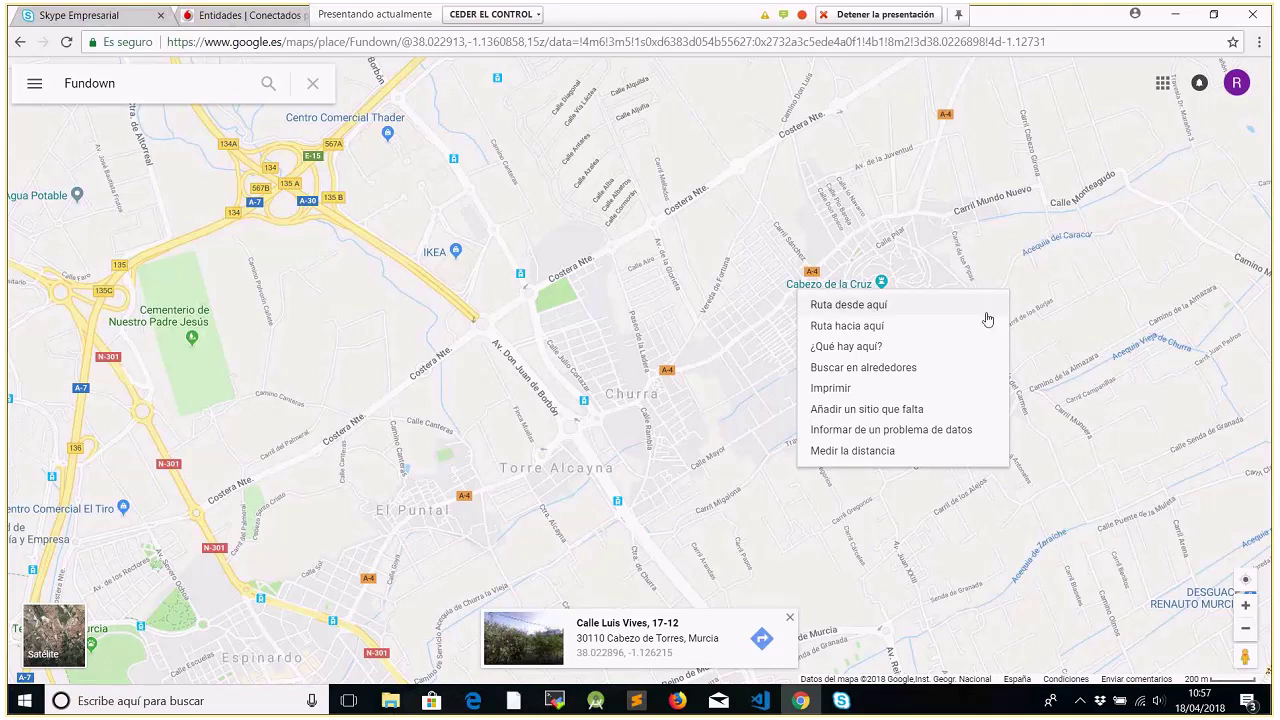
click(735, 610)
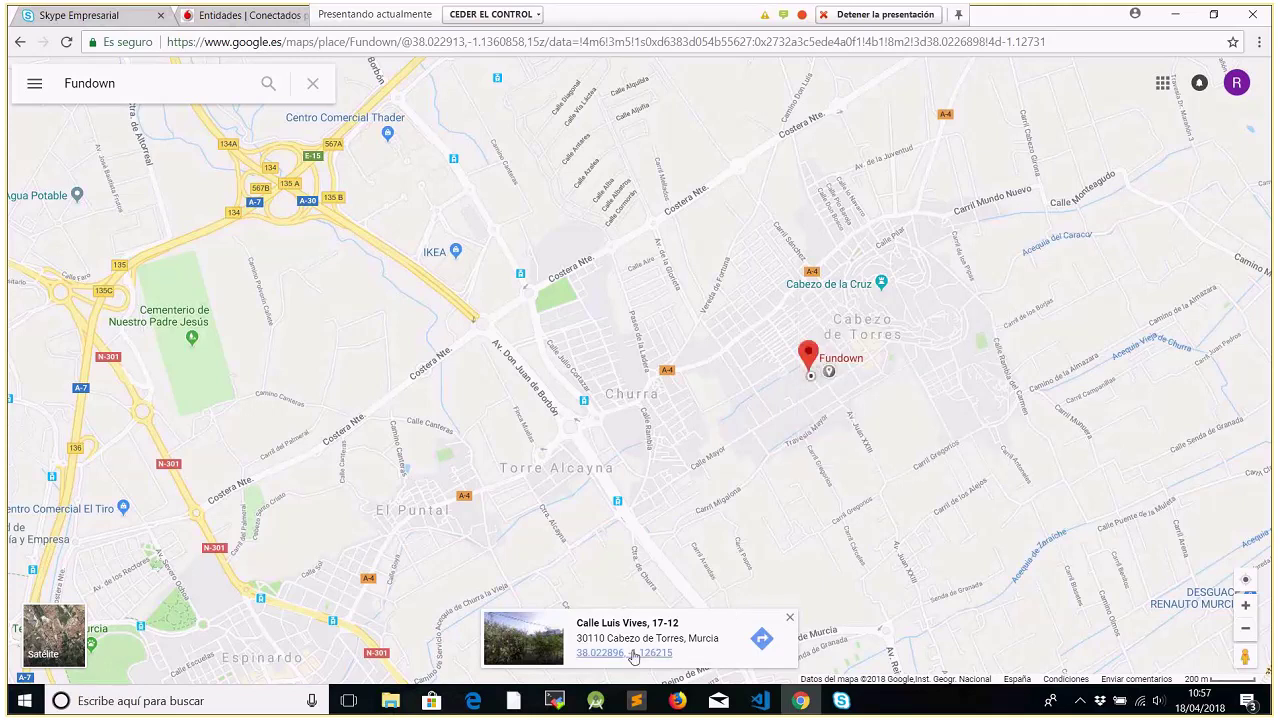
right_click(710, 525)
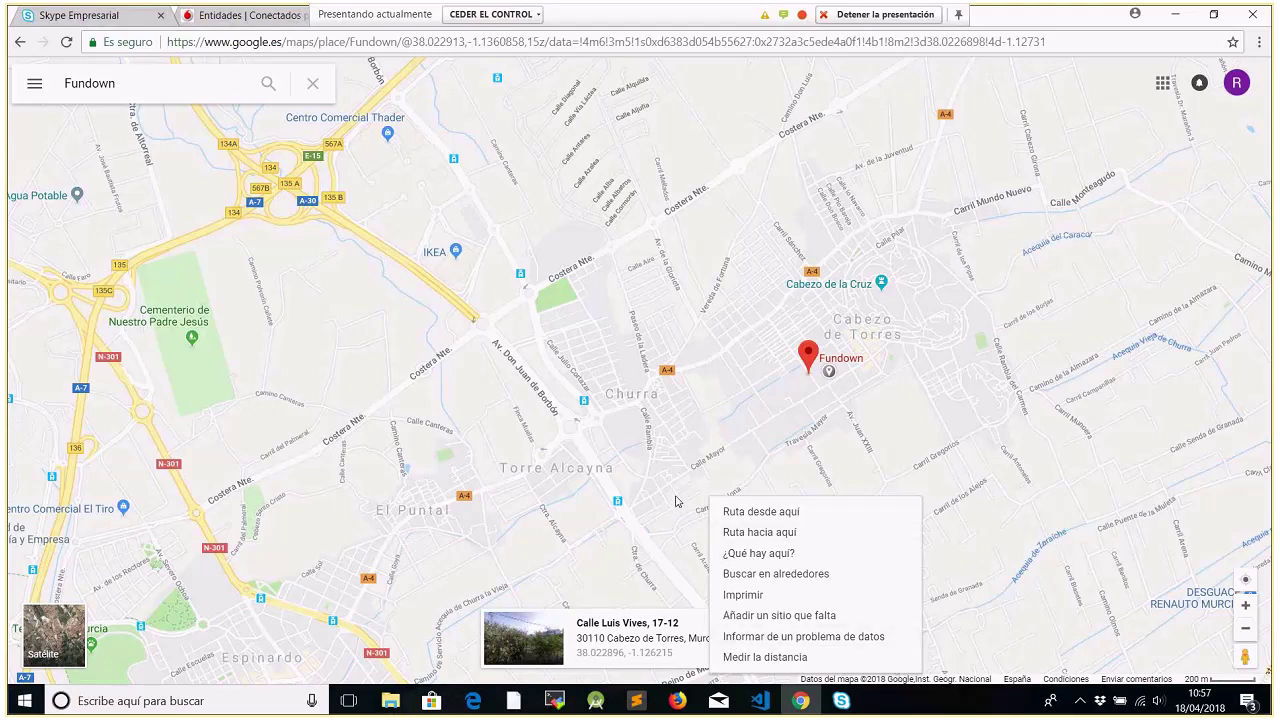
click(676, 501)
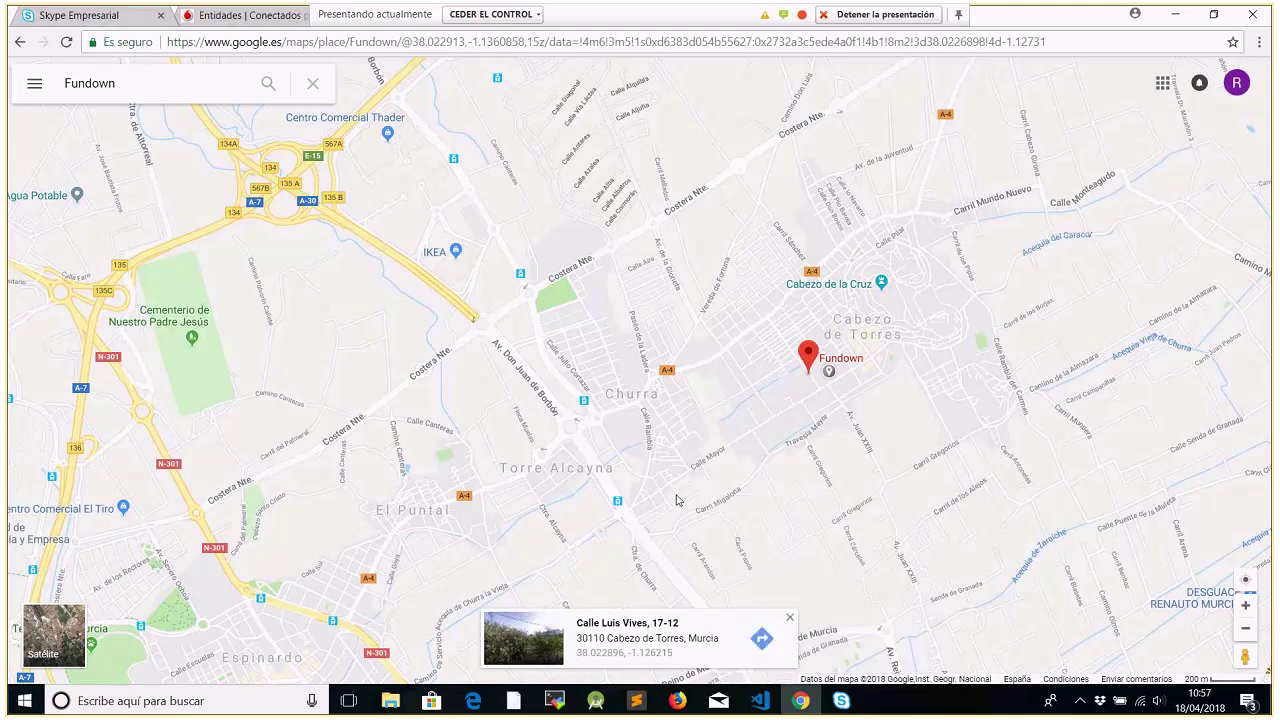
Get coordinates just below and beside the pin, then return to the Entidades form
right_click(809, 364)
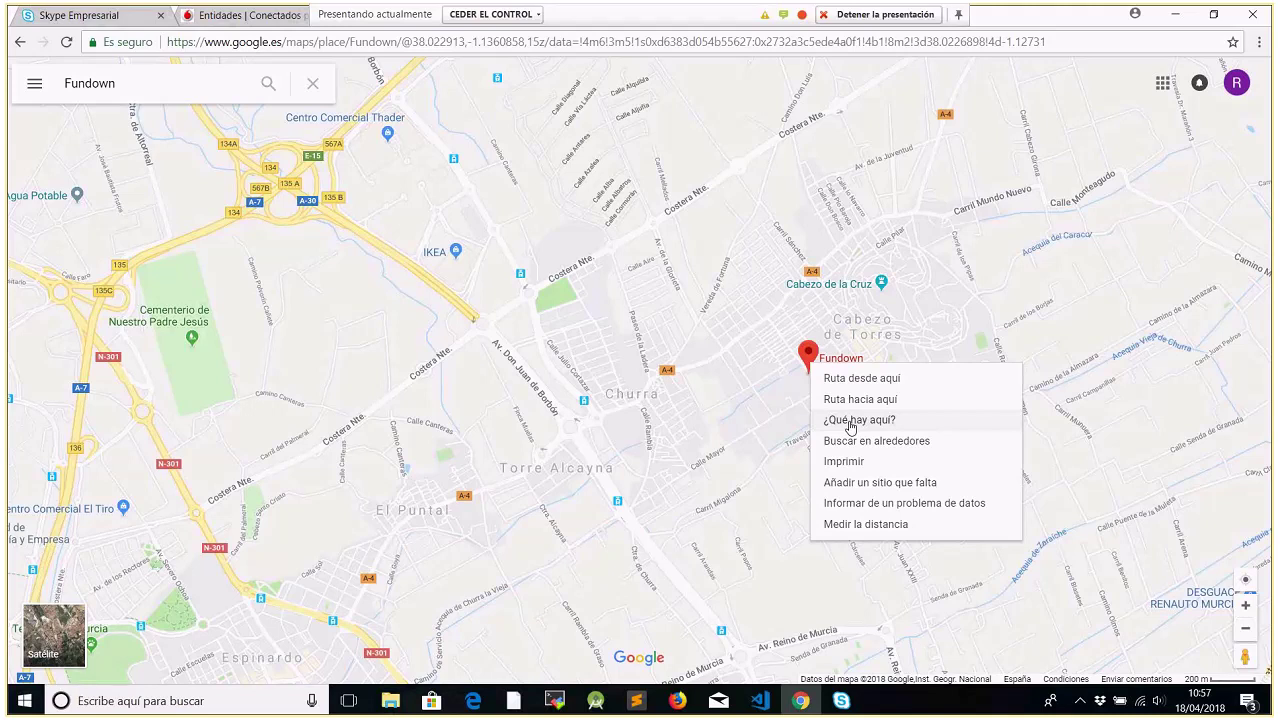
click(850, 421)
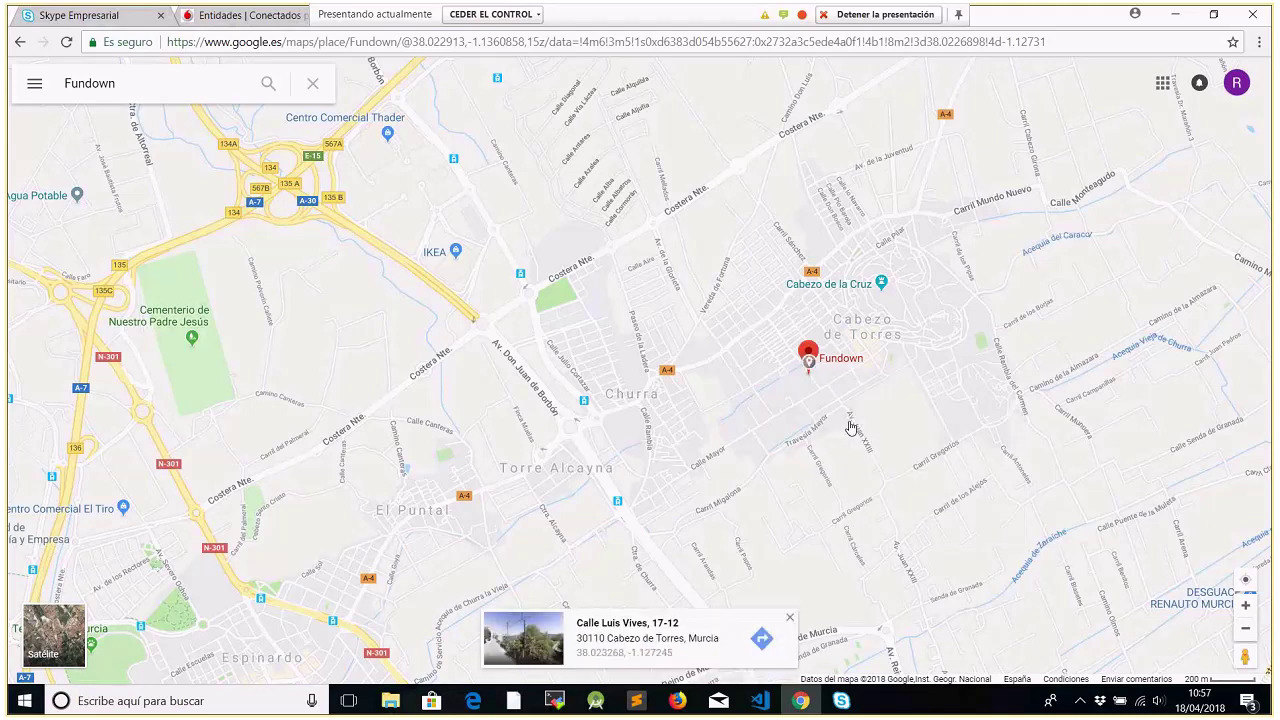
click(842, 431)
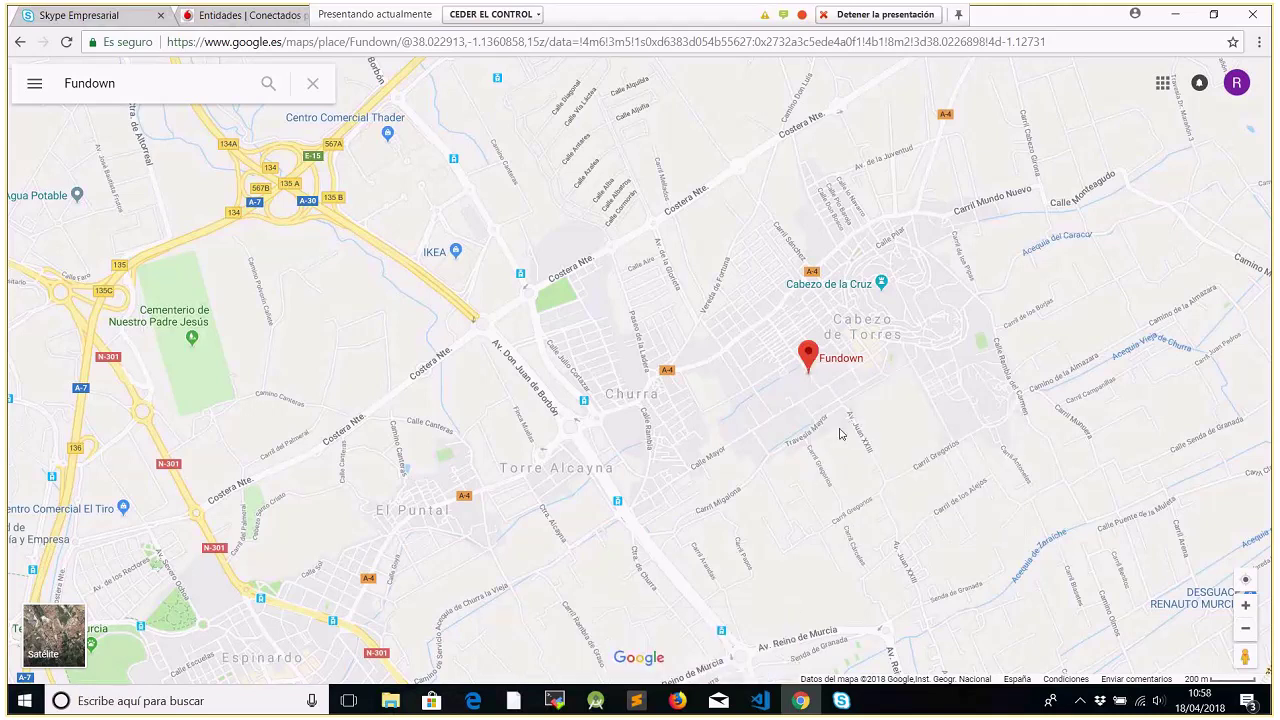
right_click(838, 362)
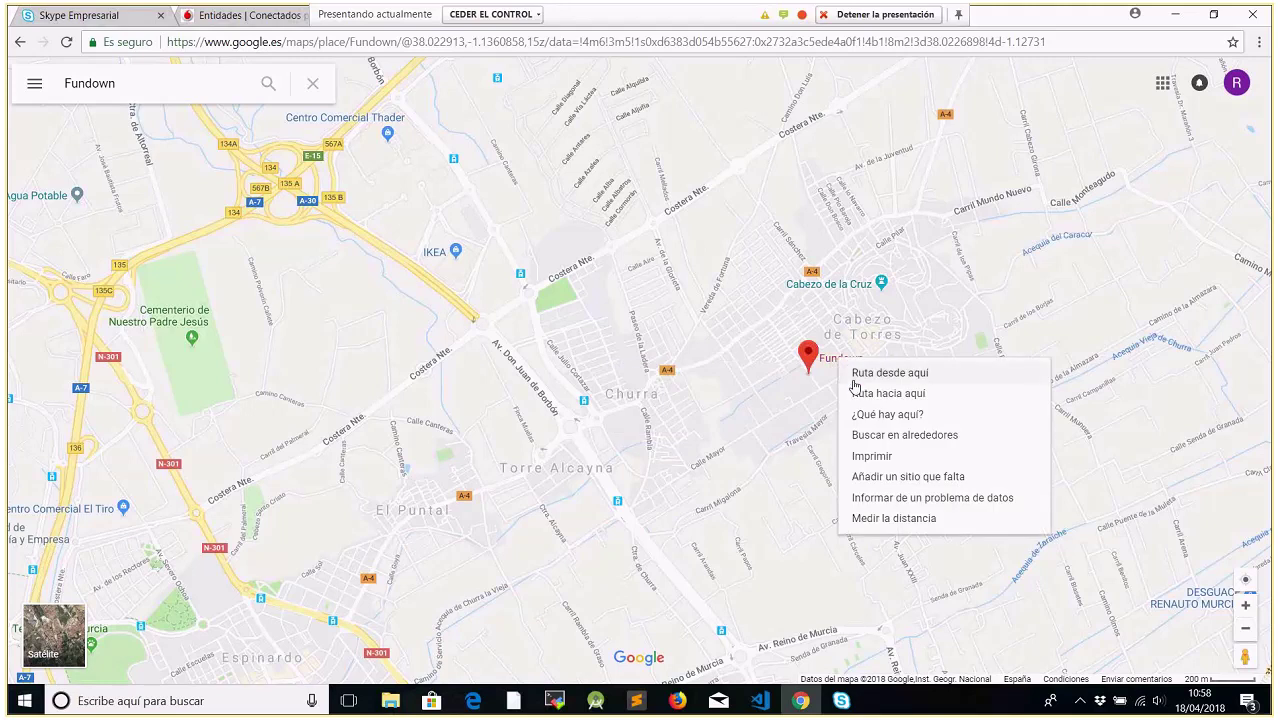
click(867, 416)
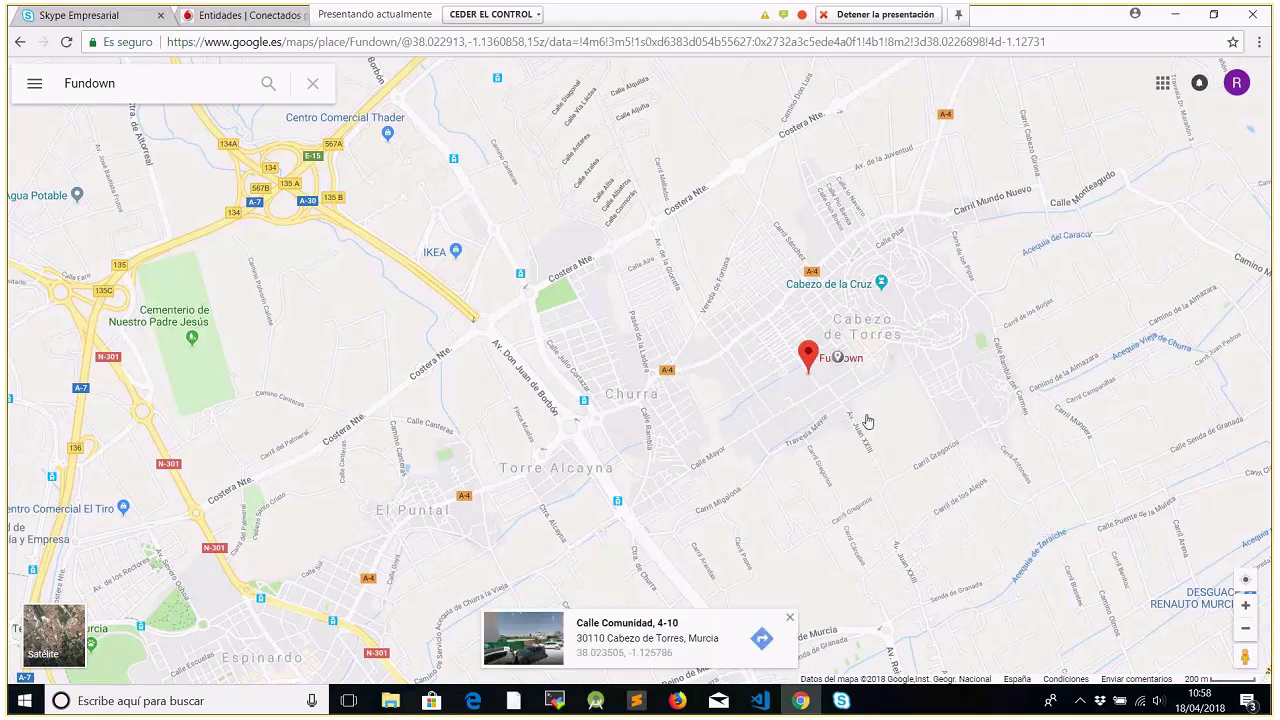
click(245, 15)
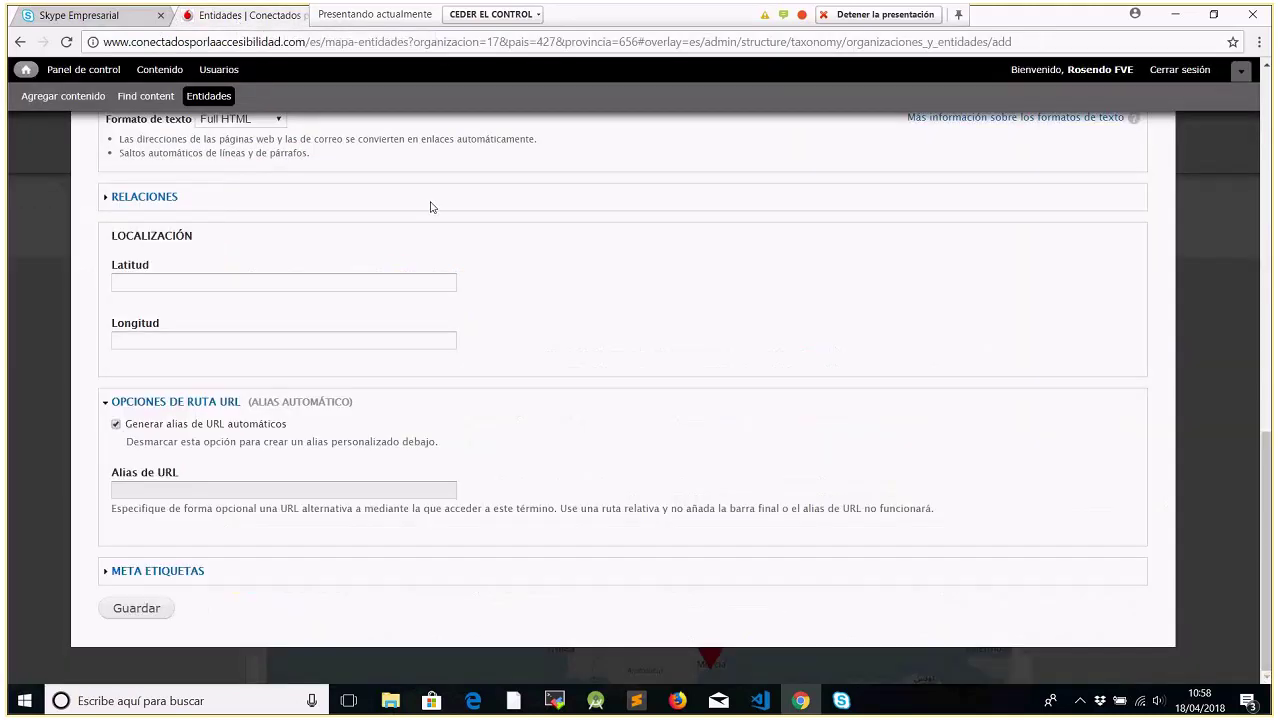
Open the Apace Toledo entity, type Mentora, for editing from the term list
drag(1270, 490, 700, 60)
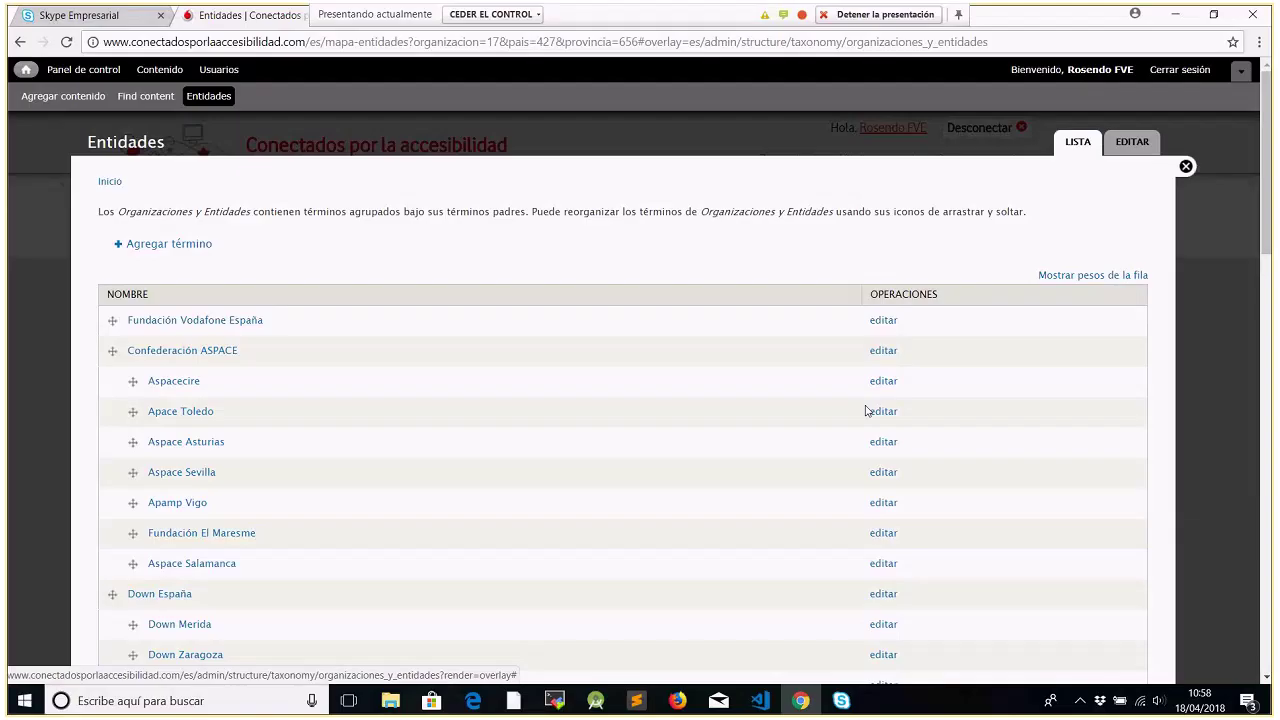
click(884, 412)
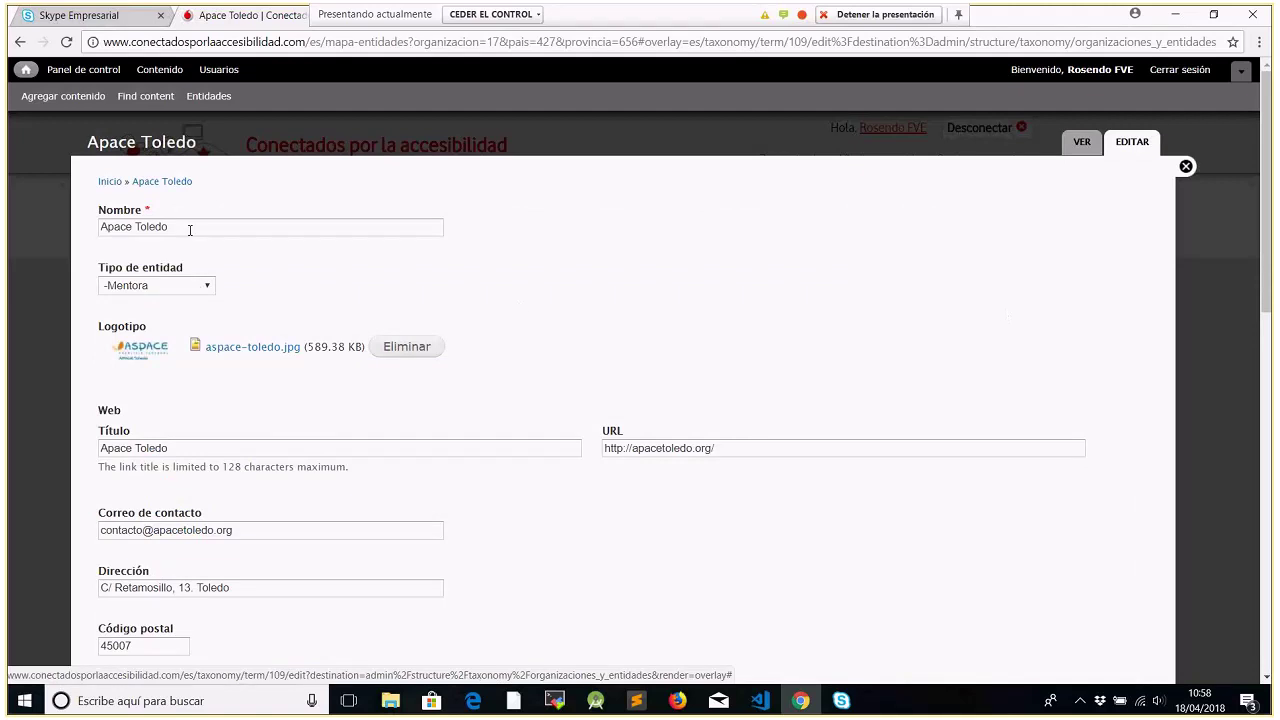
double_click(305, 293)
click(497, 271)
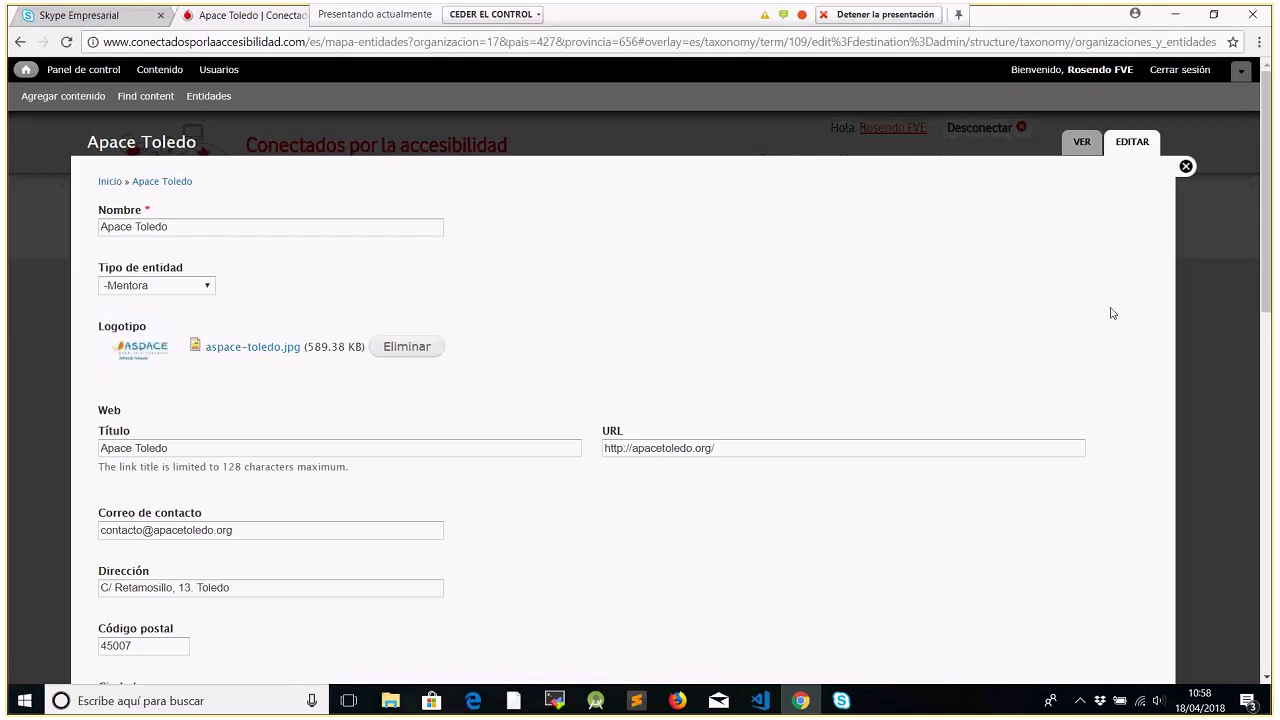
drag(1261, 283, 1241, 608)
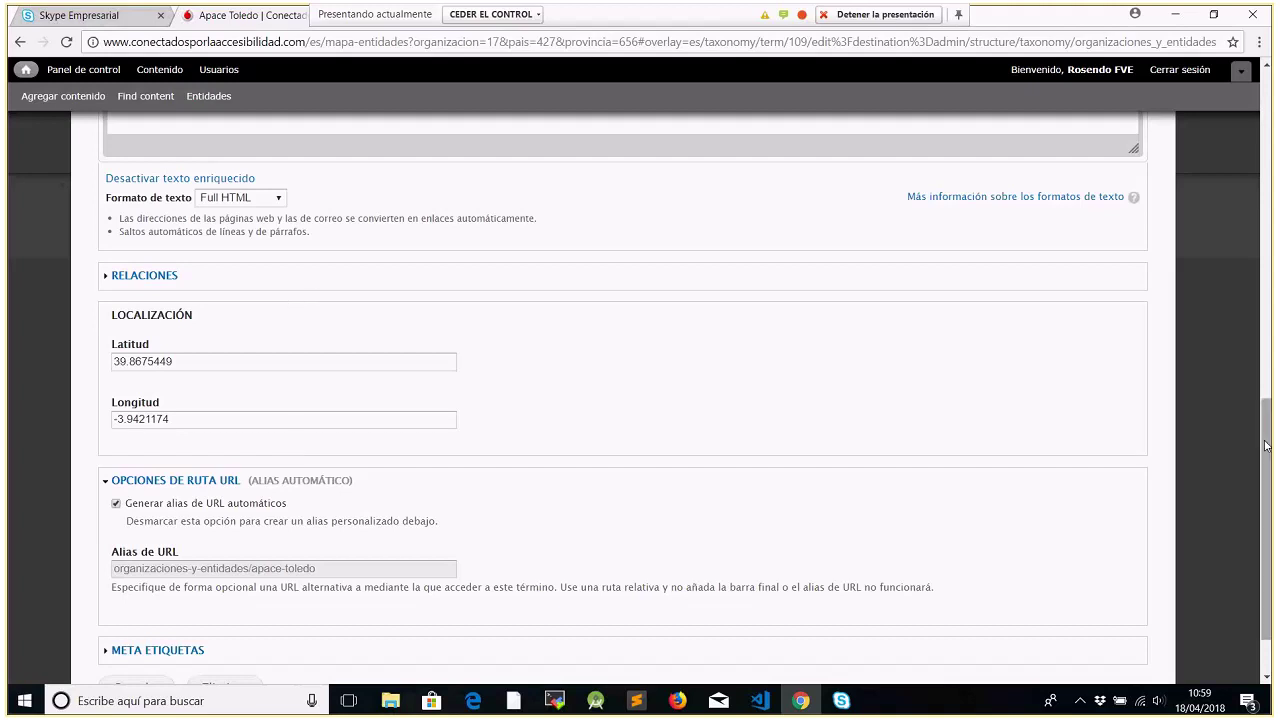
scroll(1268, 472, down, 2)
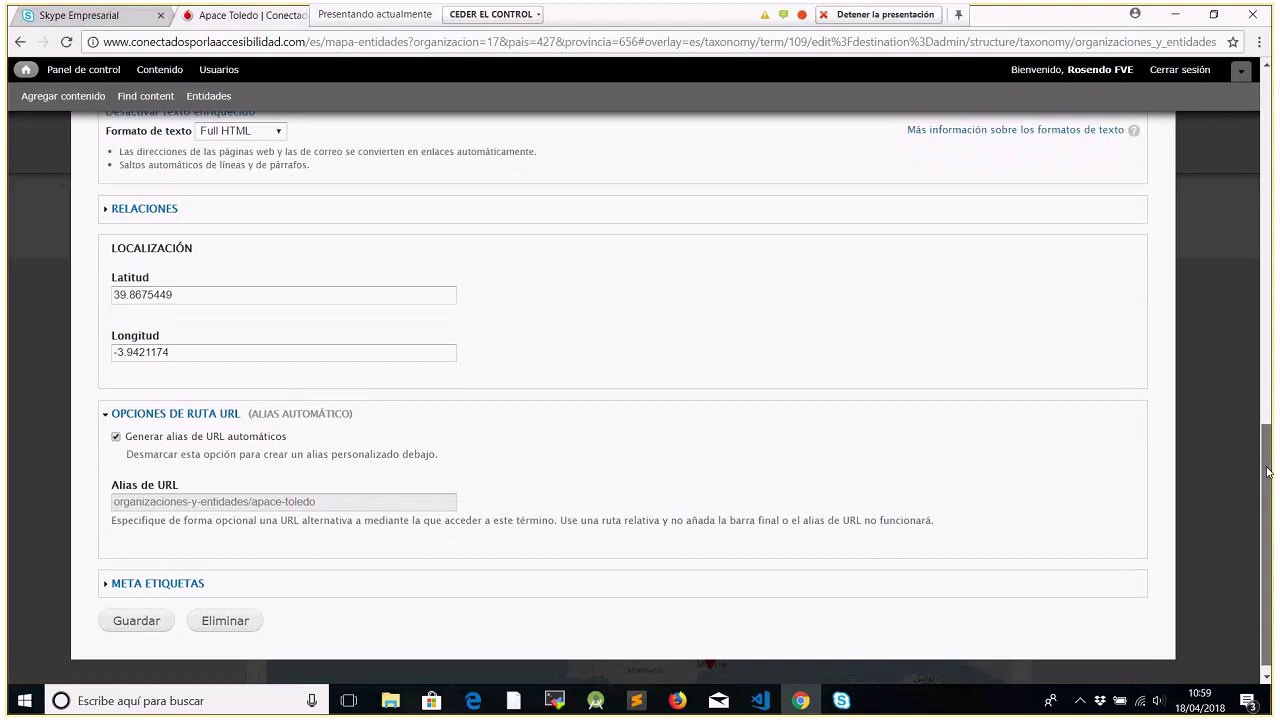
drag(1268, 472, 1268, 482)
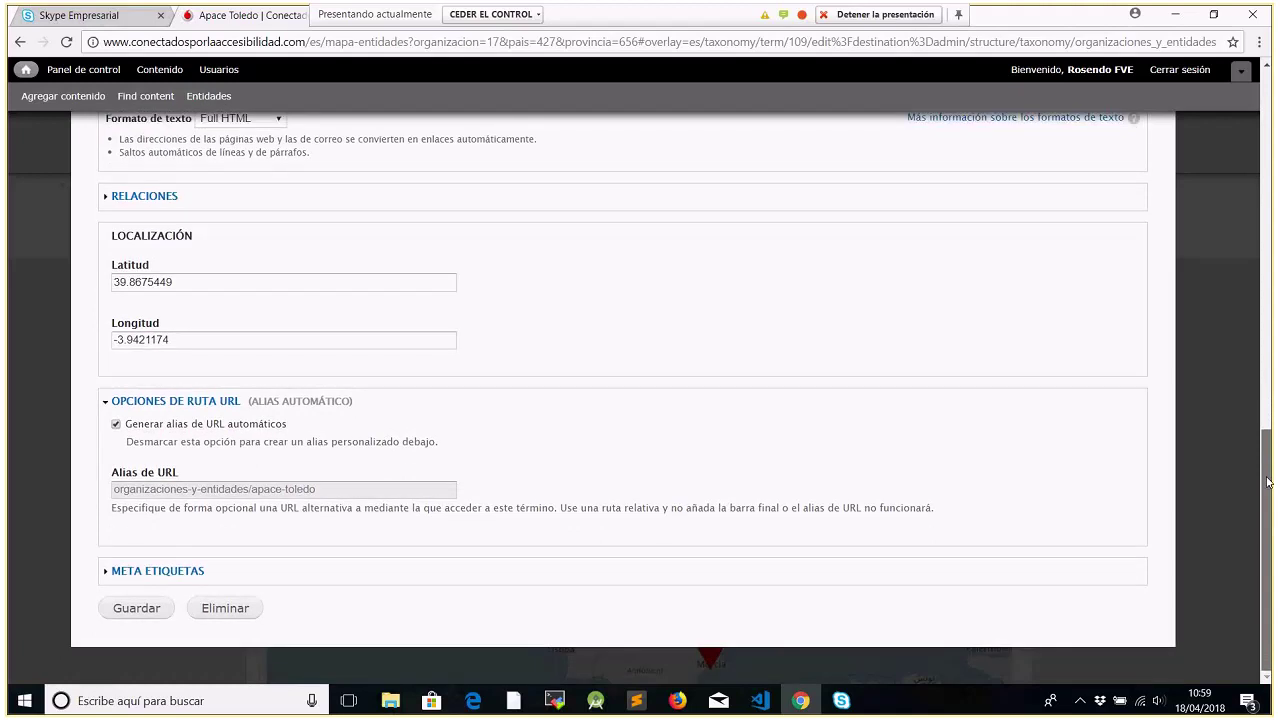